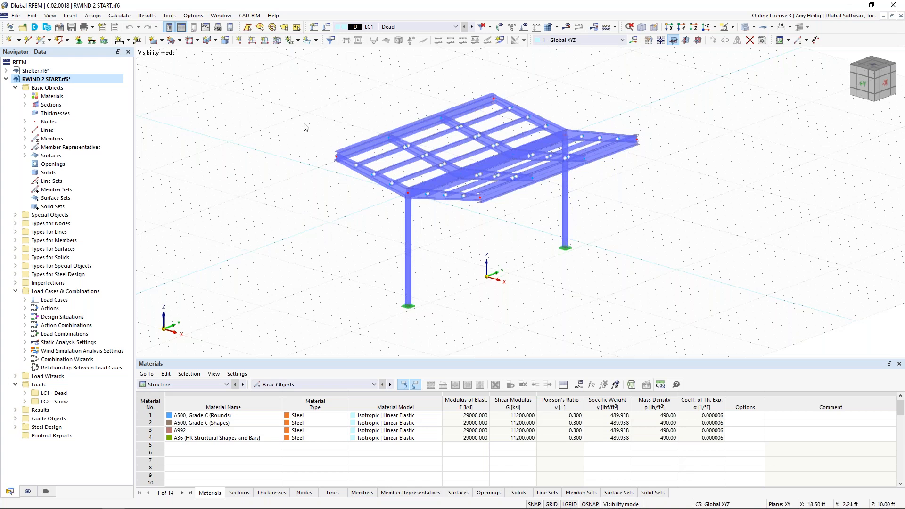
Review the model's defined materials and cross-sections, checking which members use each section
left_click(24, 96)
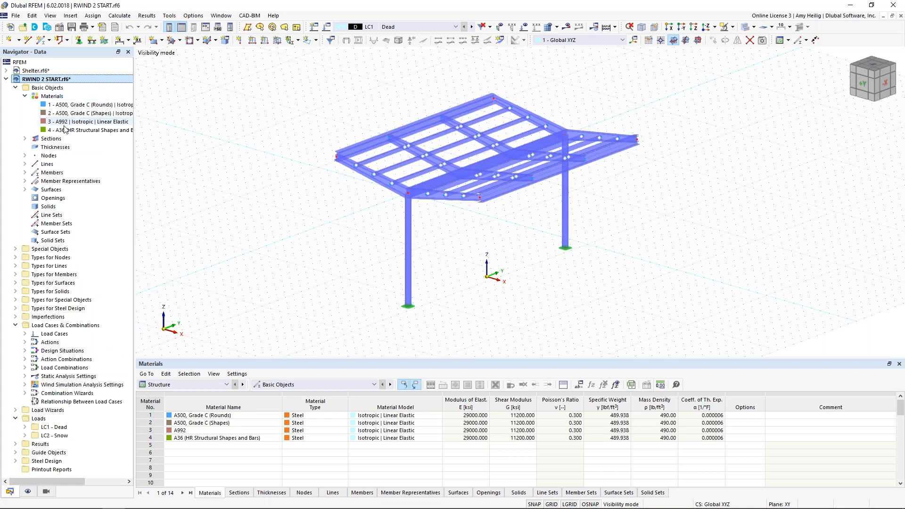
left_click(25, 138)
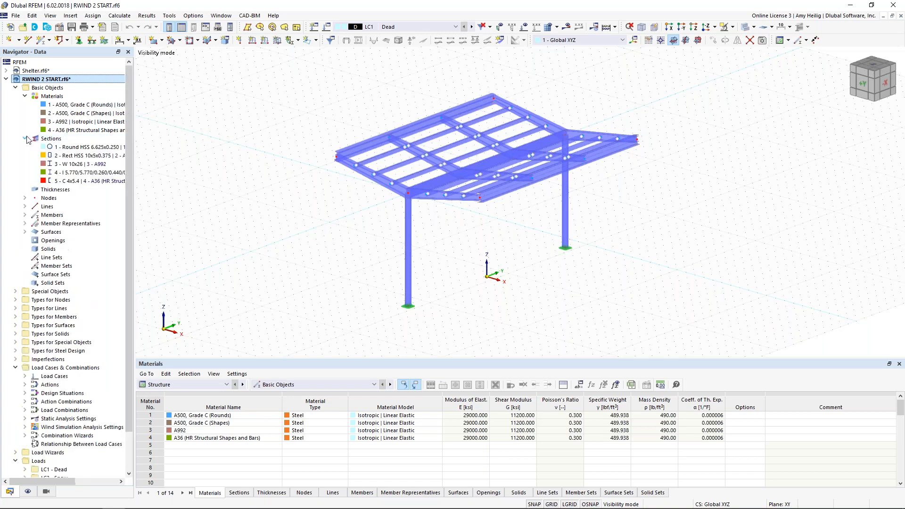
left_click(56, 149)
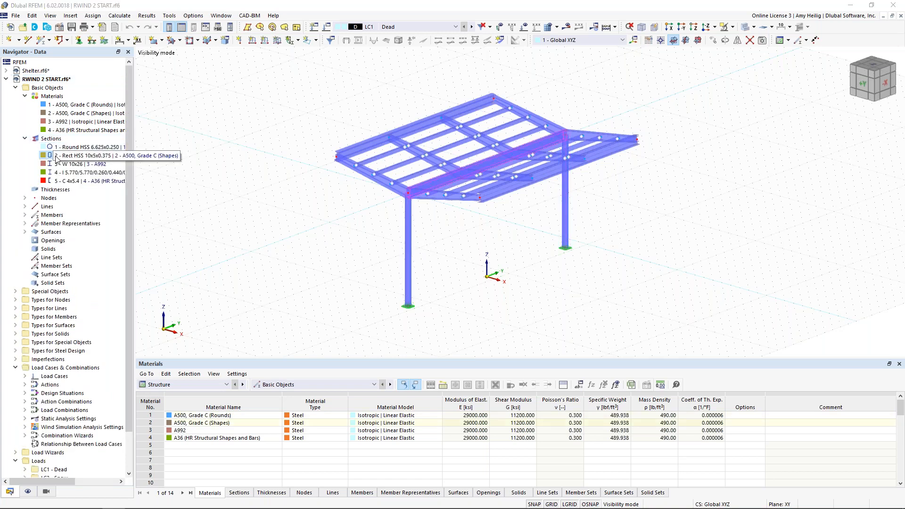
left_click(56, 164)
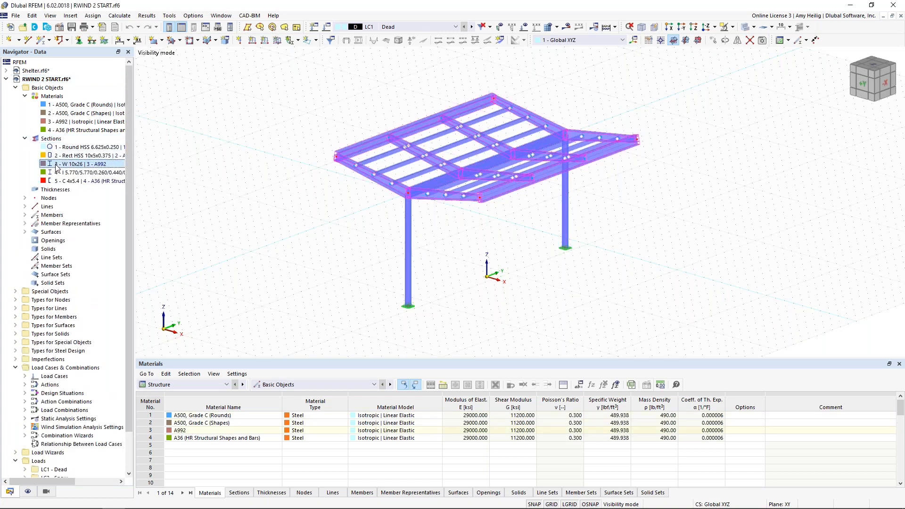
left_click(25, 138)
left_click(24, 96)
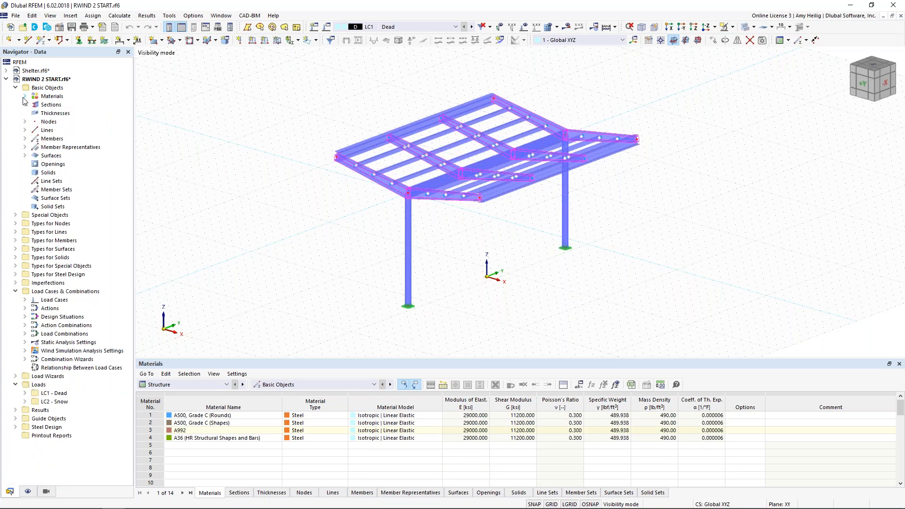
Examine the RWIND 2 START model's base data, including the active add-ons and the load and steel design standards
left_click(46, 79)
right_click(48, 79)
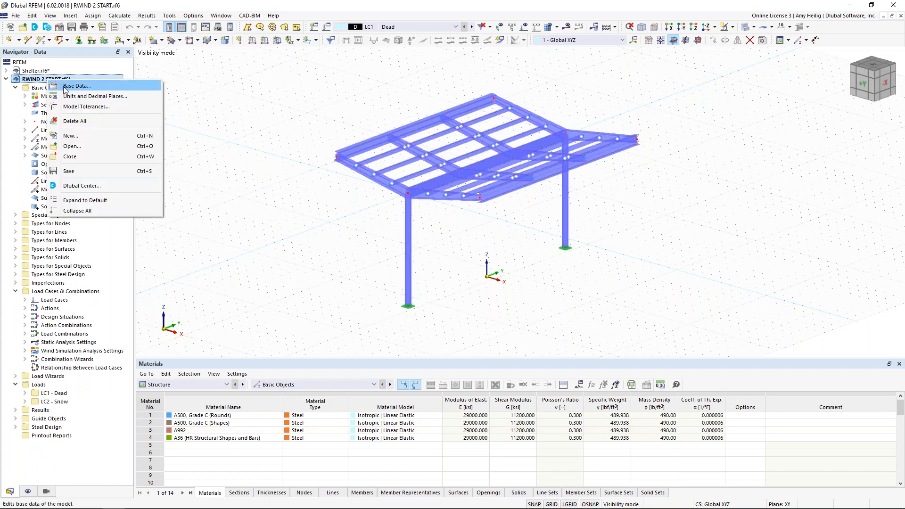
left_click(65, 89)
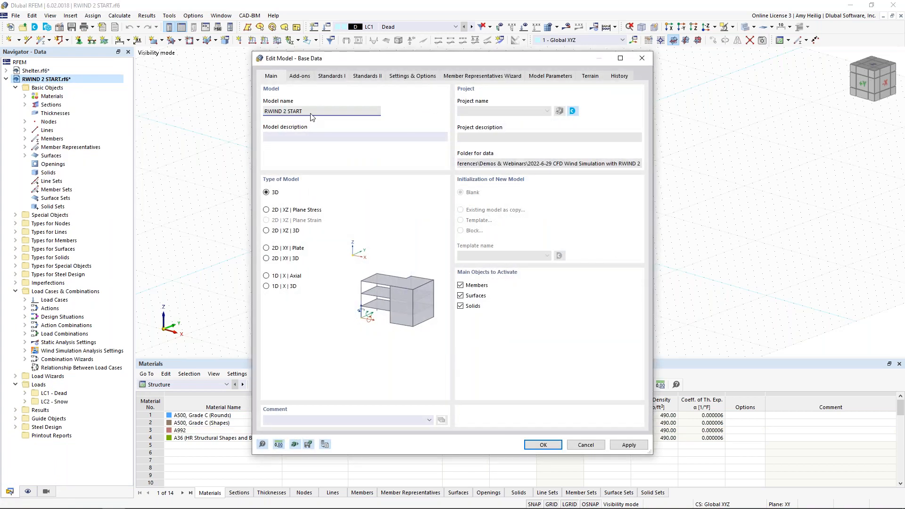
left_click(304, 77)
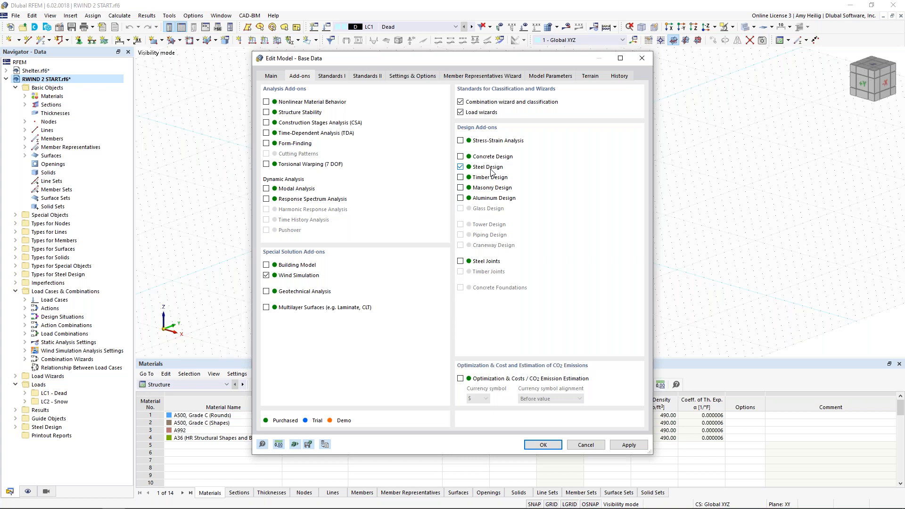
left_click(331, 76)
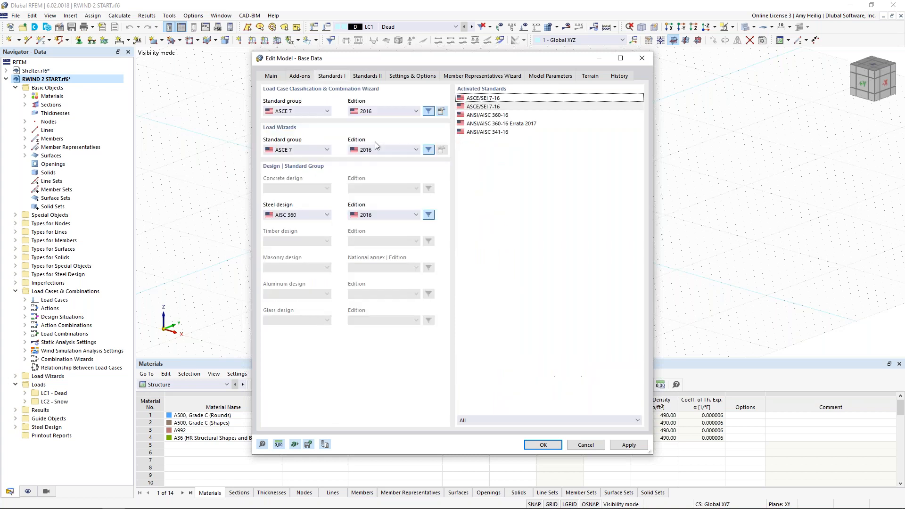
left_click(324, 112)
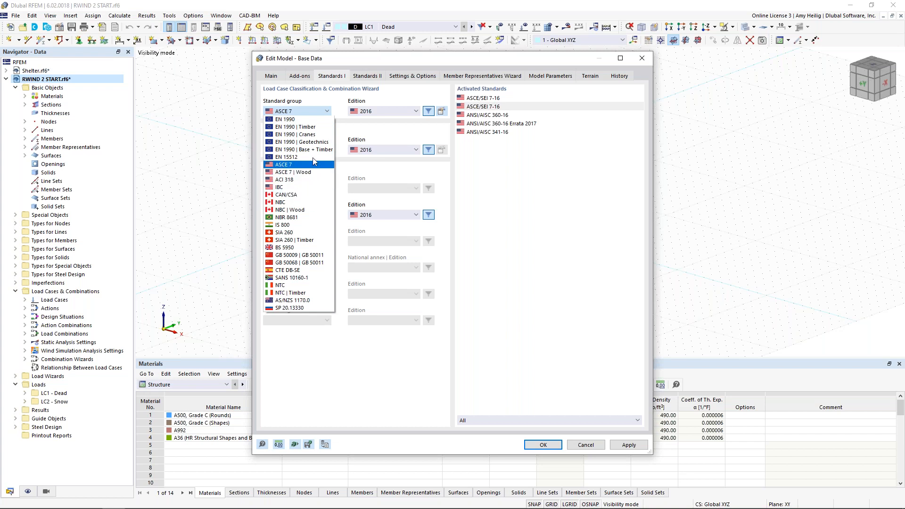
left_click(356, 129)
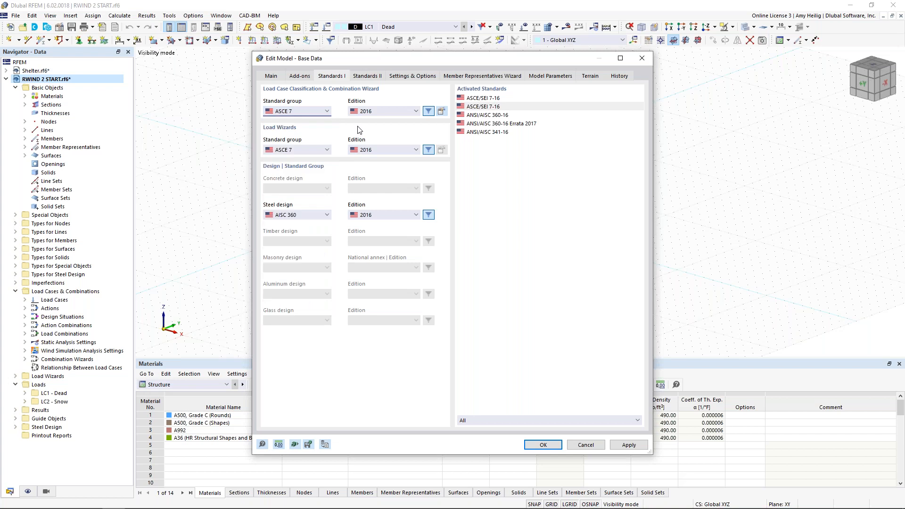
left_click(314, 215)
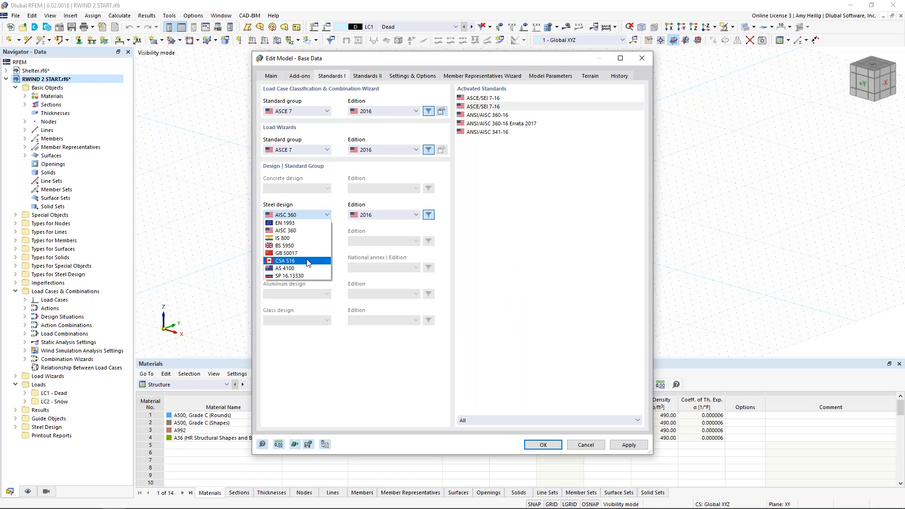
left_click(307, 230)
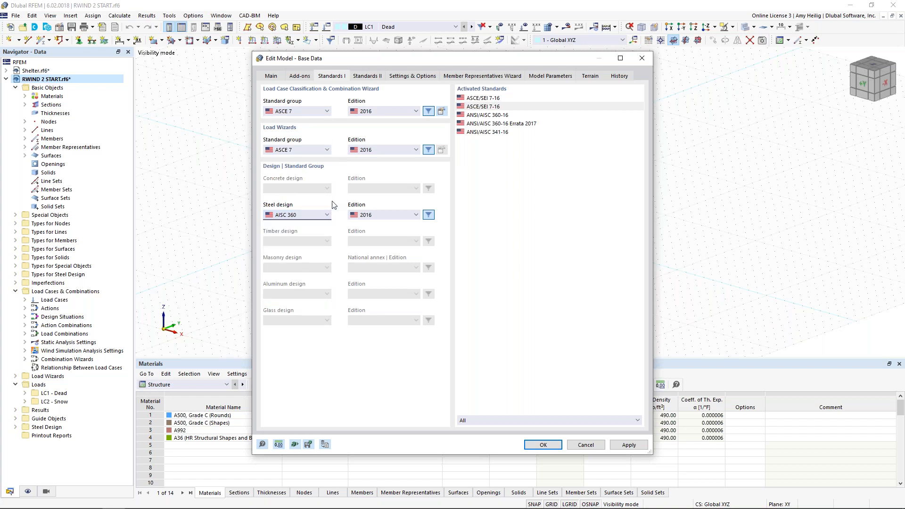
left_click(586, 446)
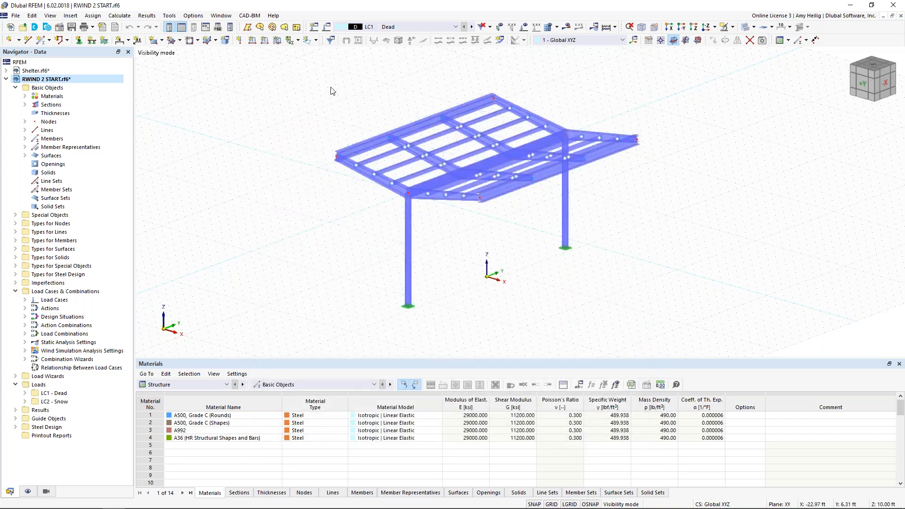
Create a load case named Wind with the Wind load action category and the Wind Simulation analysis type
left_click(328, 28)
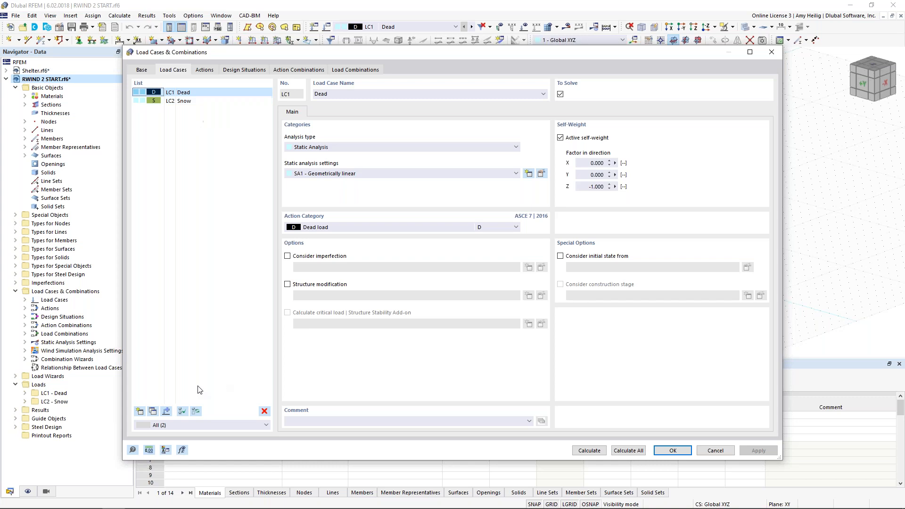
left_click(140, 411)
type("Wind")
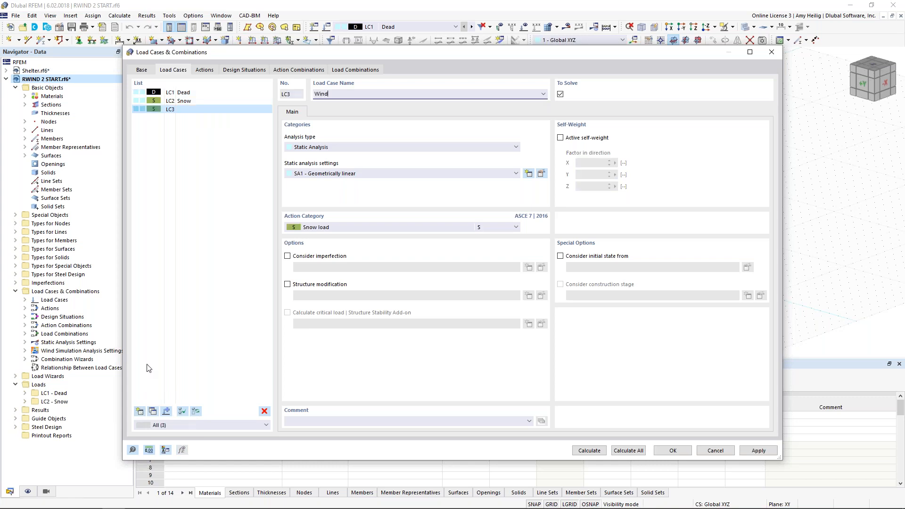
left_click(316, 227)
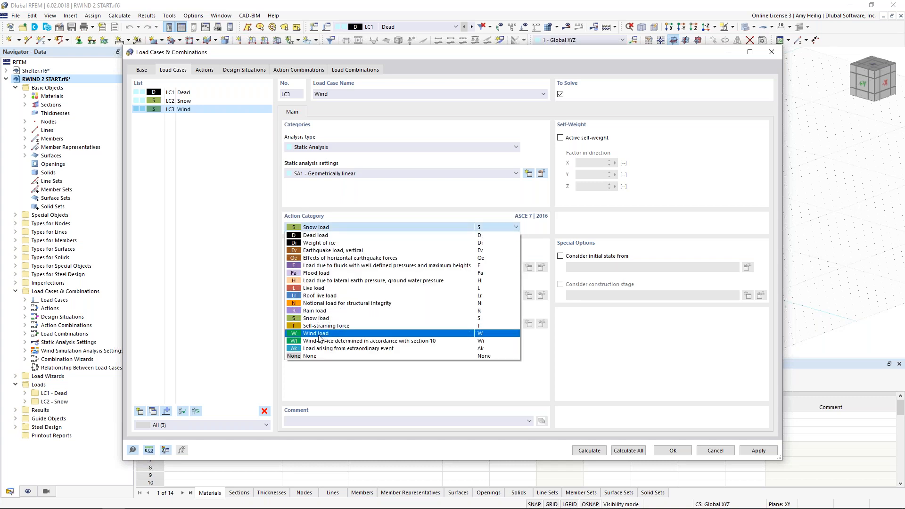
left_click(319, 335)
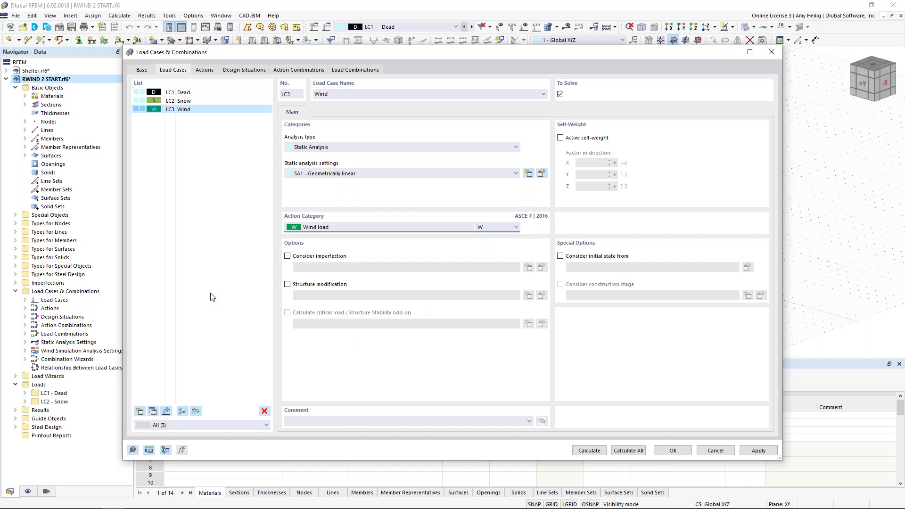
left_click(320, 147)
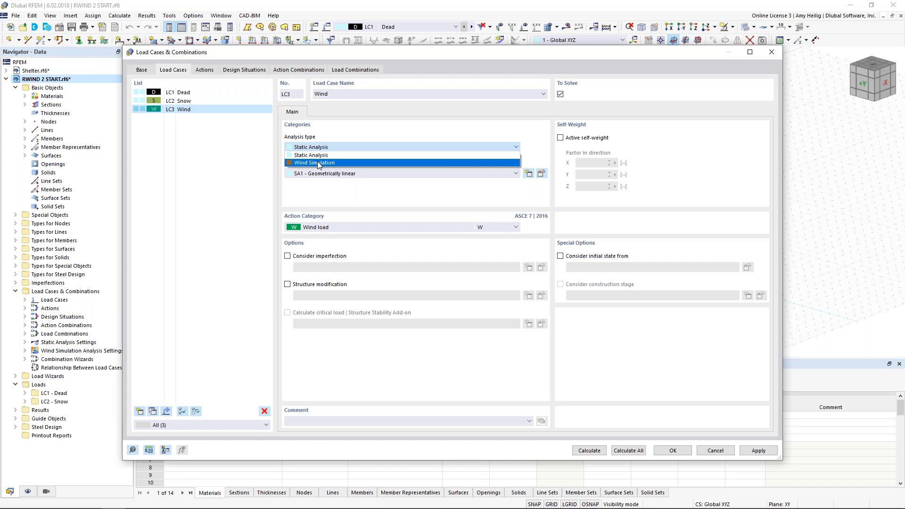
left_click(318, 162)
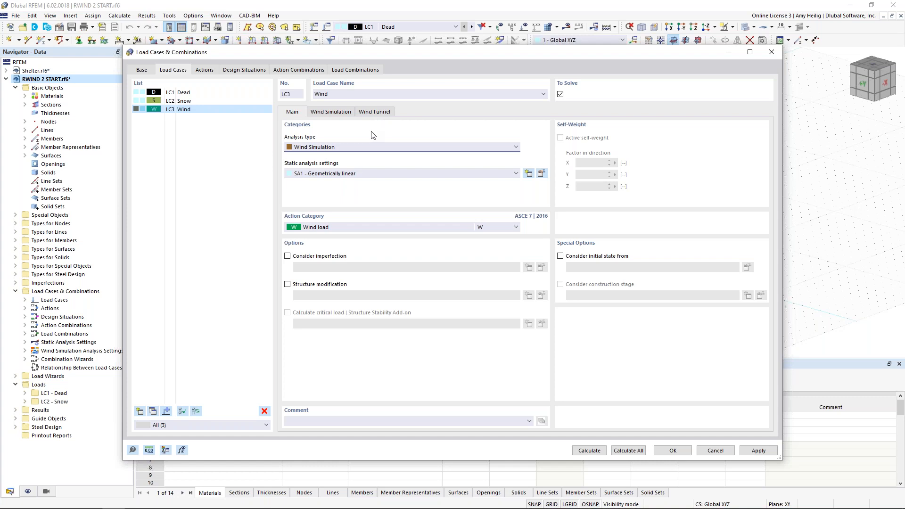
Set the finite volume mesh density to 10 % in the Wind load case's wind simulation analysis settings
left_click(331, 112)
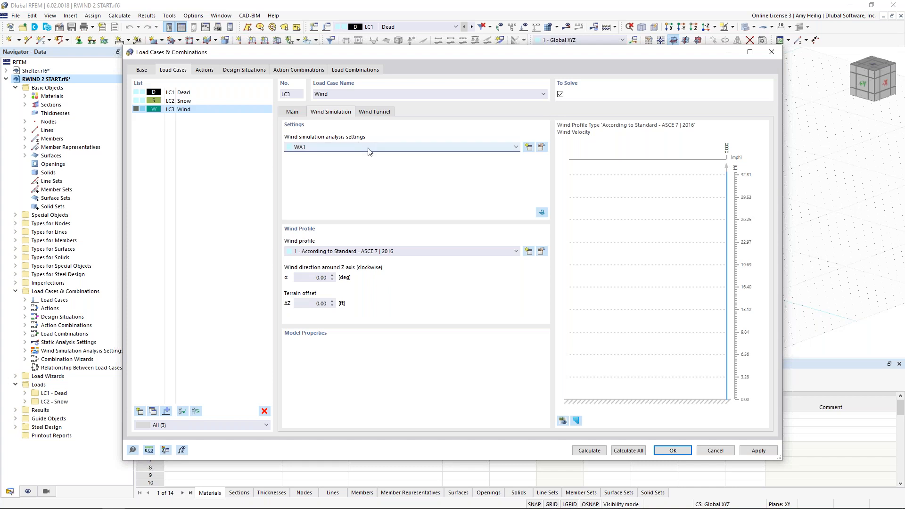
left_click(542, 149)
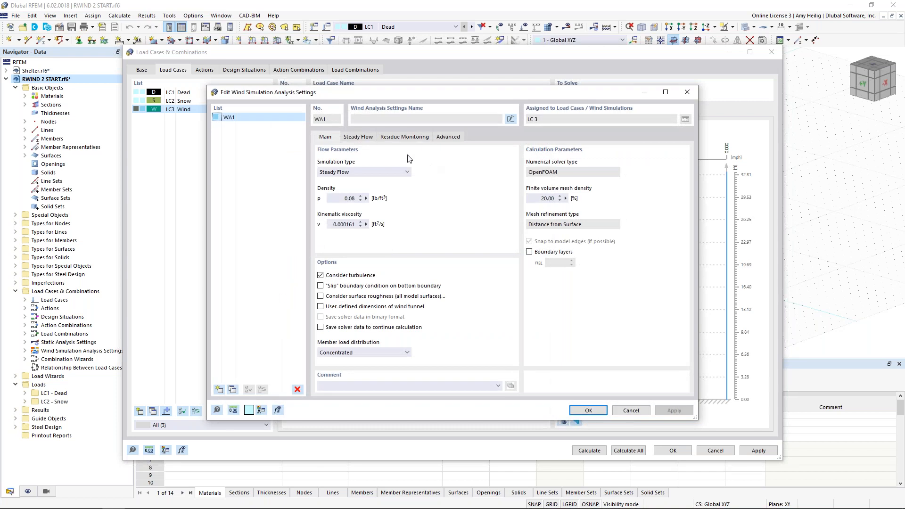
left_click(374, 172)
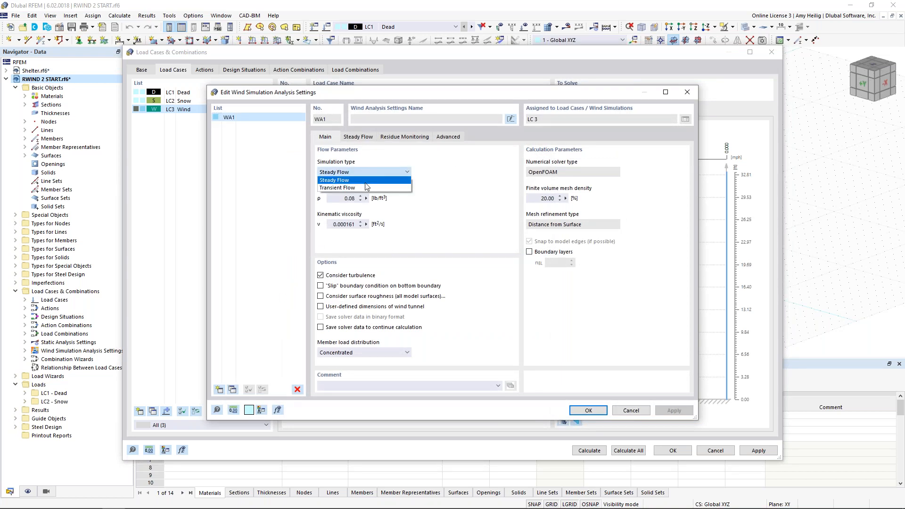
left_click(450, 195)
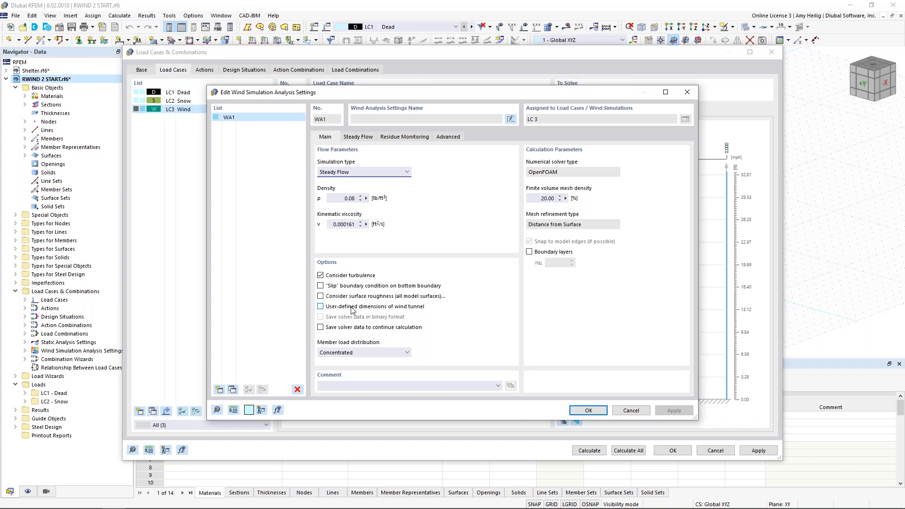
left_click(396, 355)
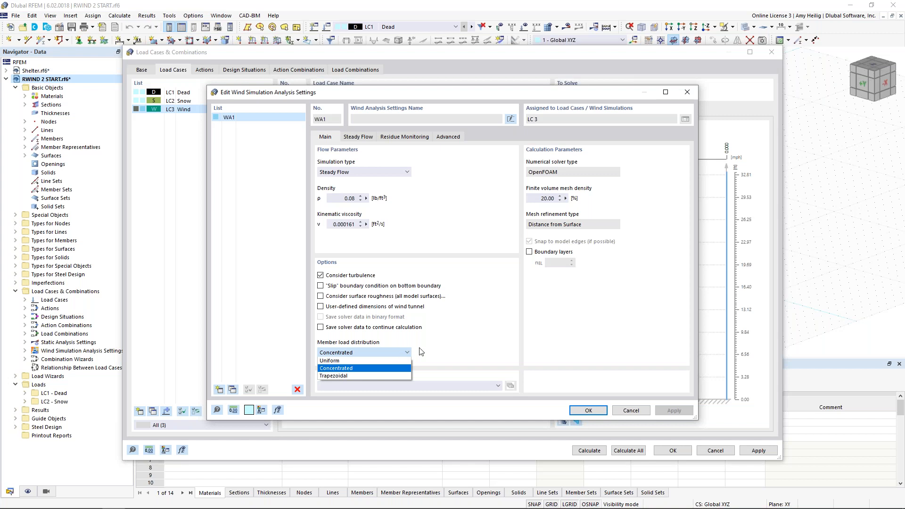
left_click(471, 342)
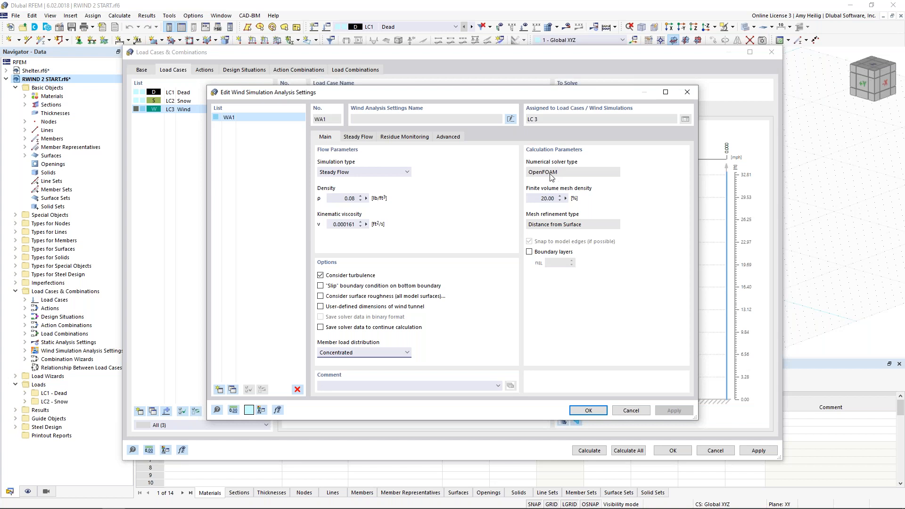
left_click(548, 199)
type("10")
Set the steady flow turbulence model to RAS k-ω, check the residual pressure criterion and accept the analysis settings
left_click(366, 139)
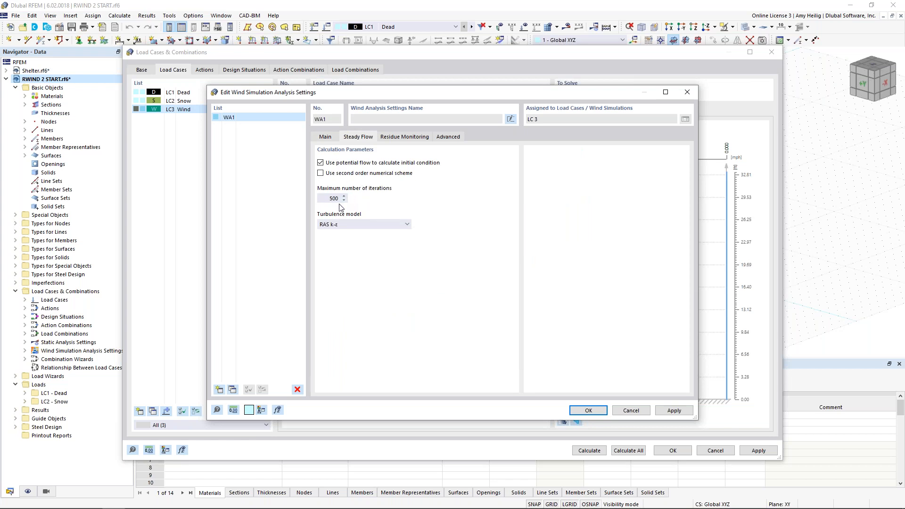
left_click(364, 225)
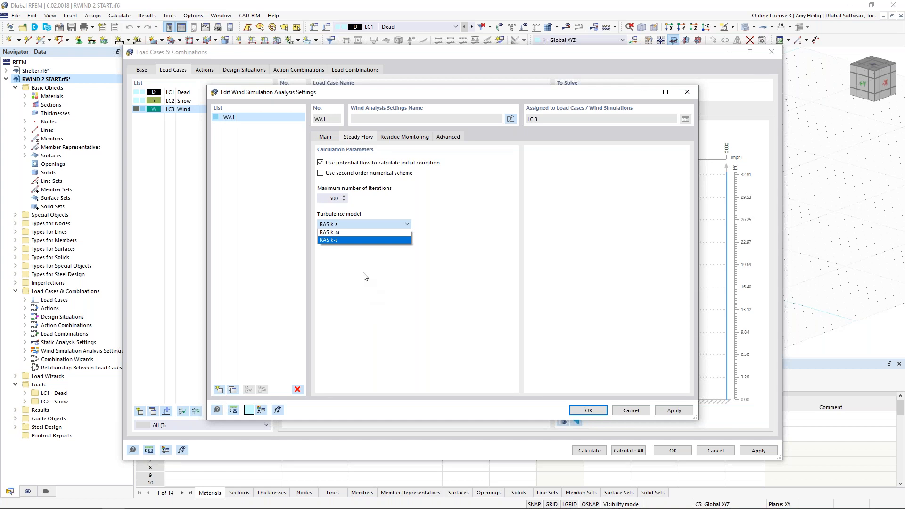
left_click(398, 233)
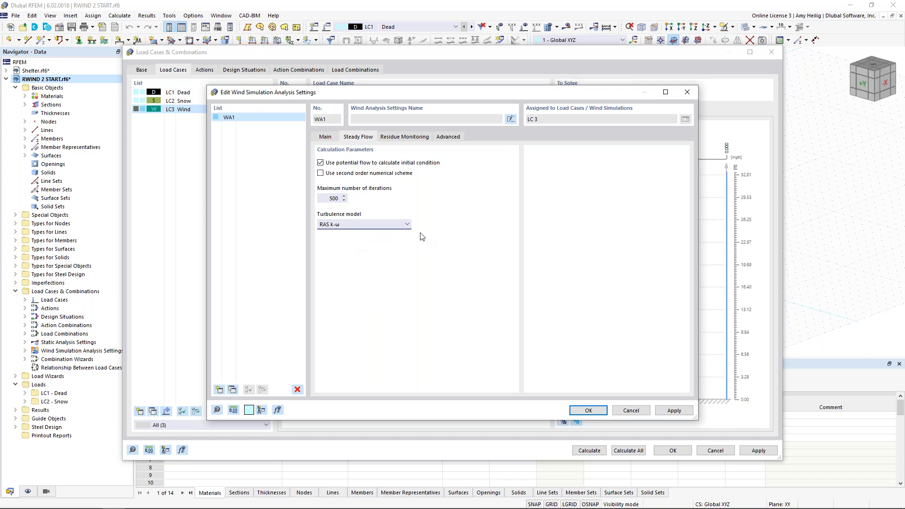
left_click(409, 137)
left_click(337, 172)
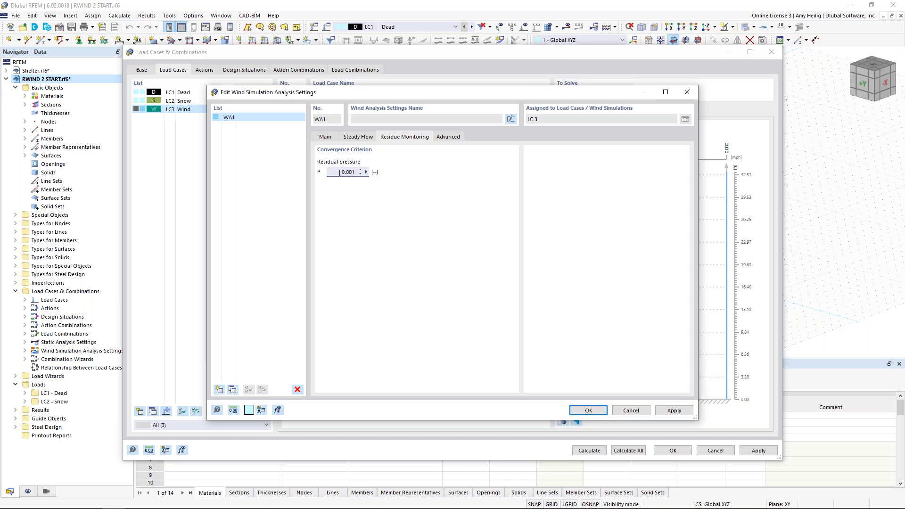
left_click(587, 410)
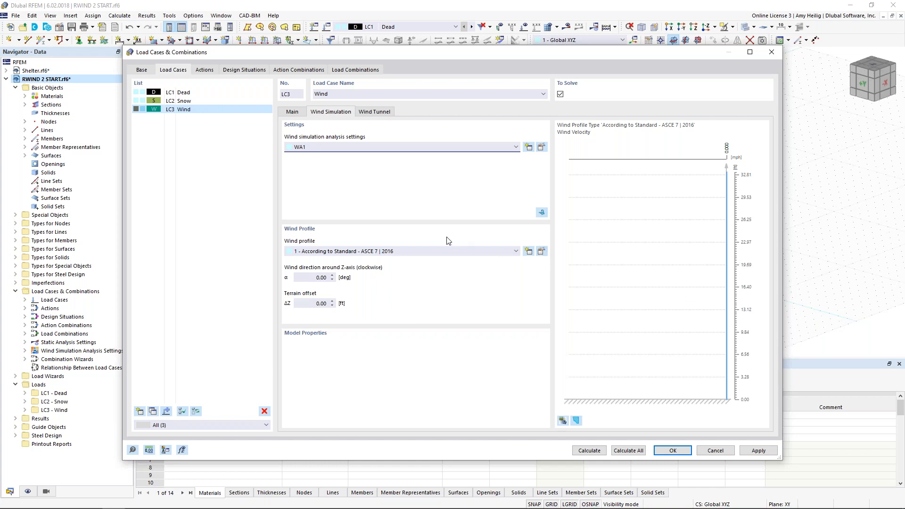
Open the Wind load case's wind profile and compare the User-Defined and According to Standard - ASCE 7 | 2016 profile types
left_click(541, 252)
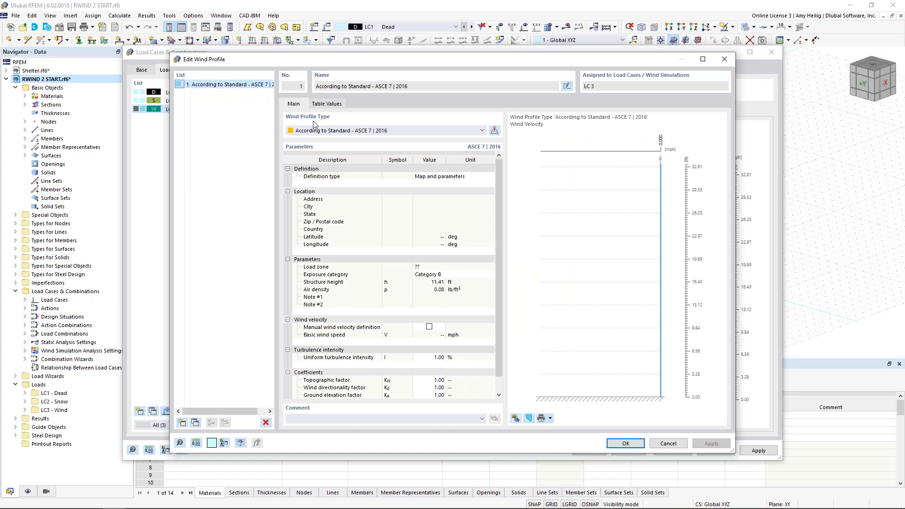
left_click(334, 131)
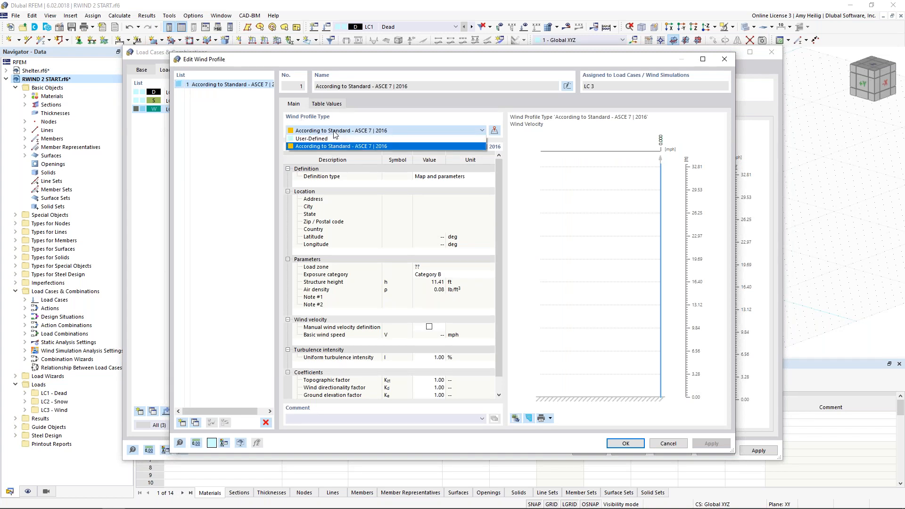
left_click(333, 138)
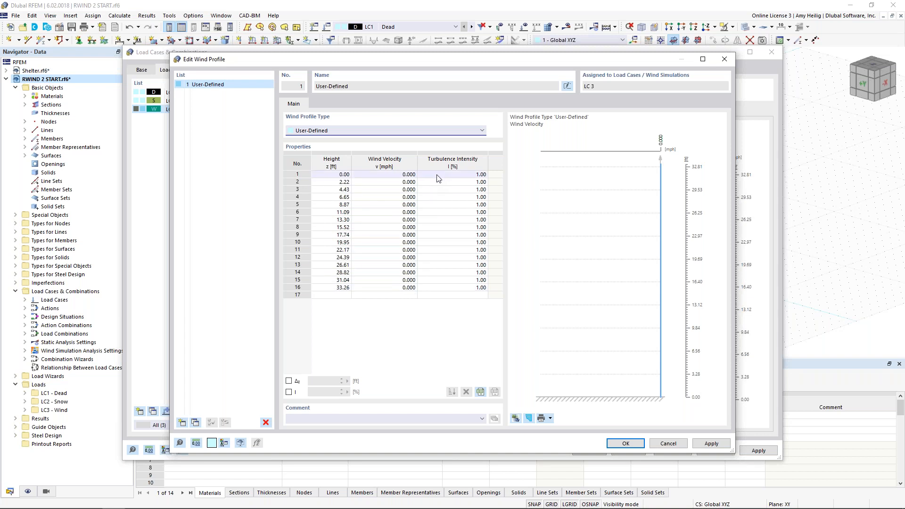
left_click(417, 131)
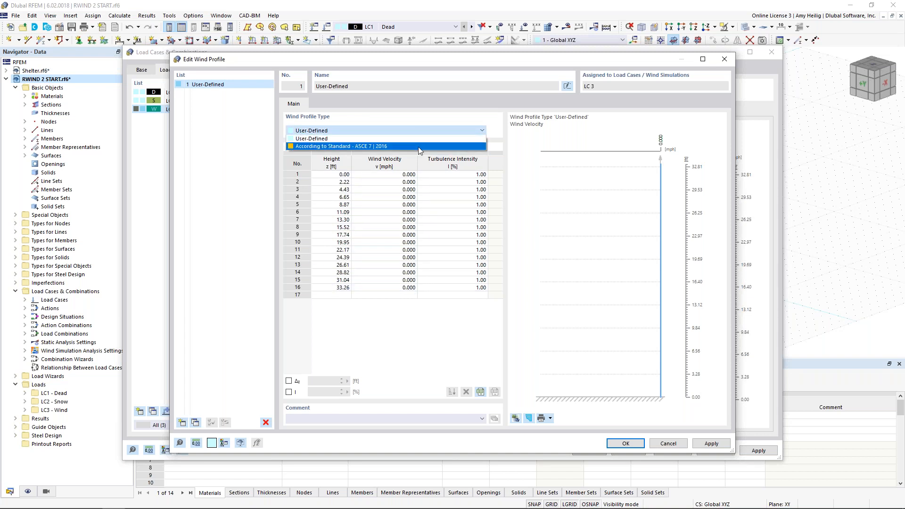
left_click(418, 147)
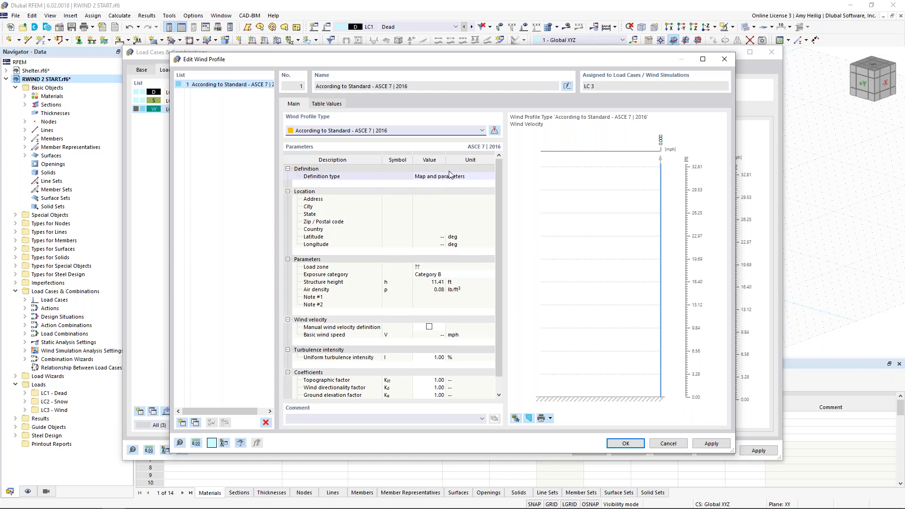
Examine the ASCE/SEI 7-16 wind load map of the United States and close it without adopting a location
left_click(494, 131)
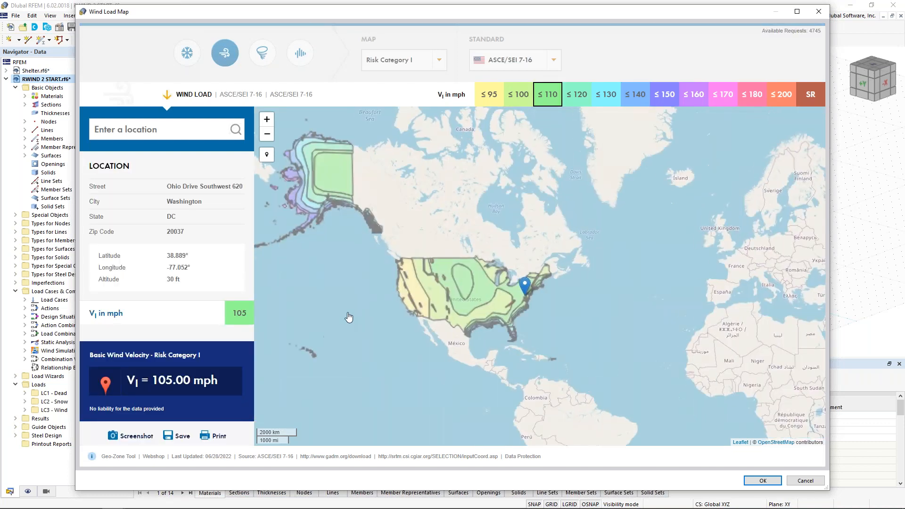
scroll(349, 317, "up", 1)
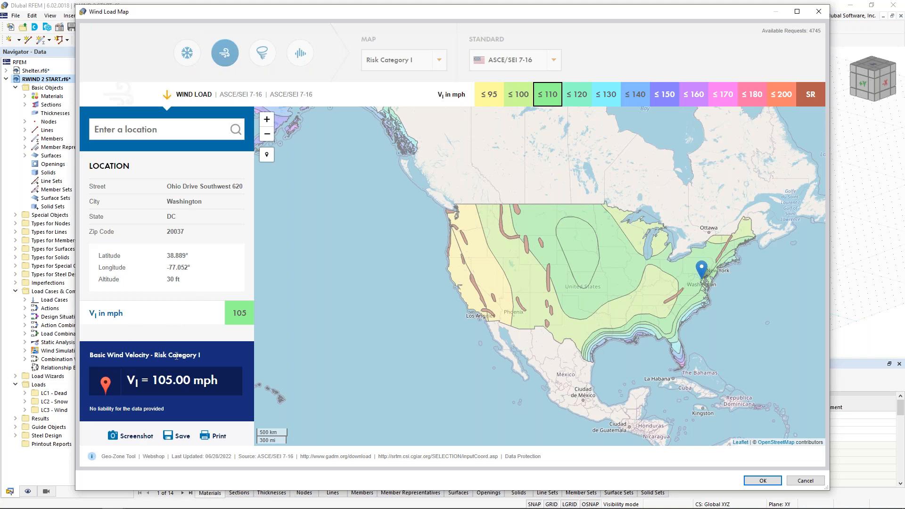
left_click(805, 480)
Set the ASCE 7 wind profile's definition type to User-defined with a basic wind speed of 70 mph and accept the profile
left_click(447, 179)
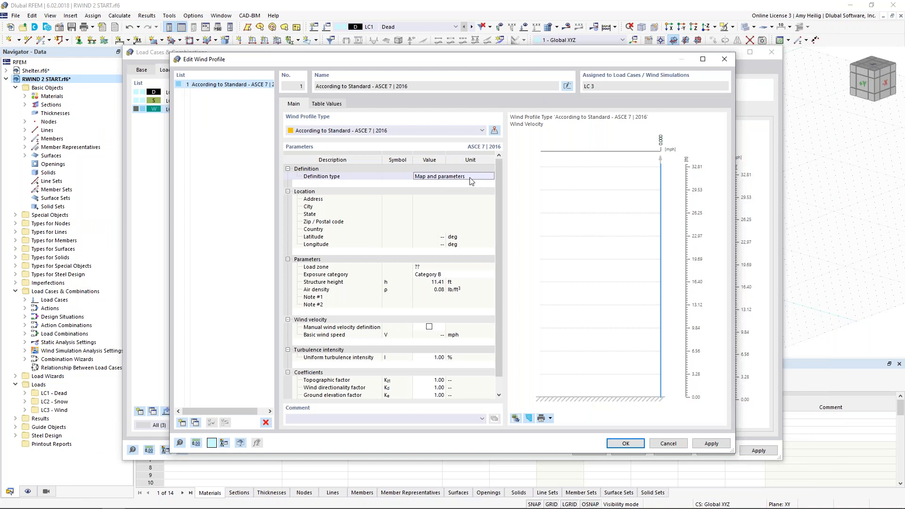
left_click(490, 175)
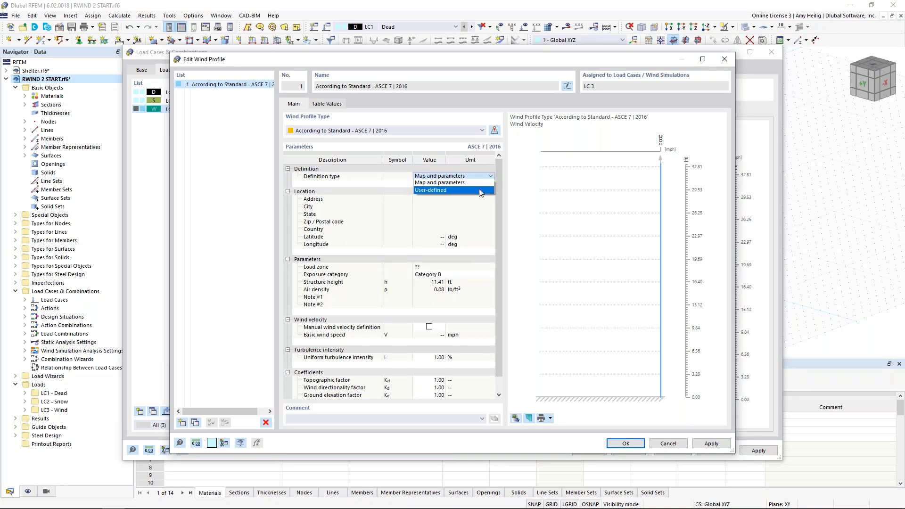
left_click(481, 192)
left_click(431, 237)
type("70")
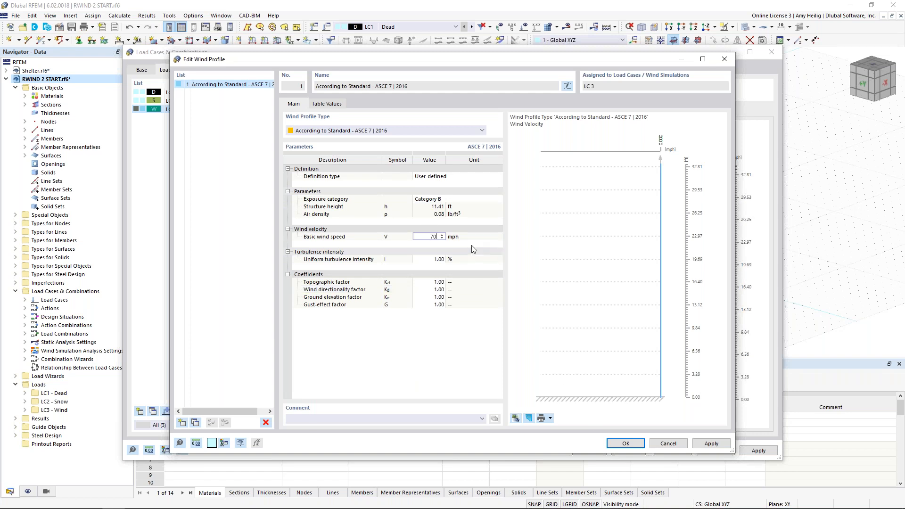
left_click(469, 261)
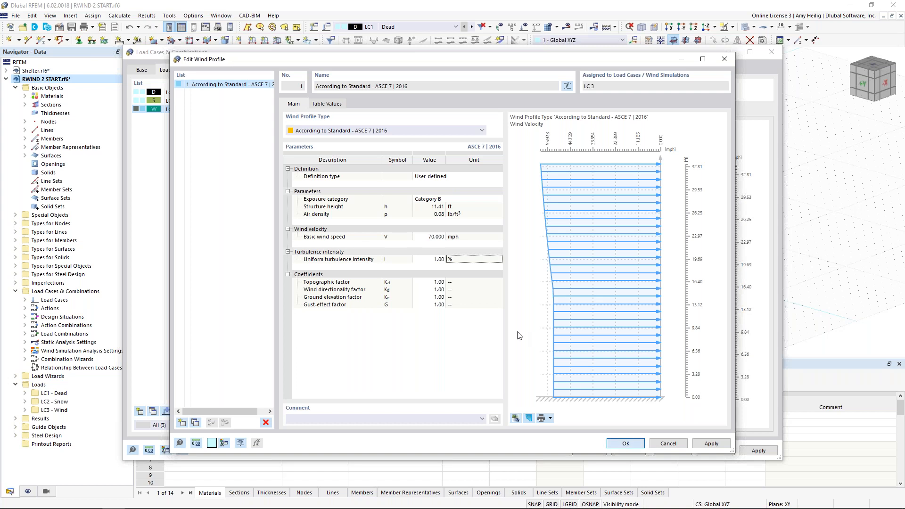
key("Return")
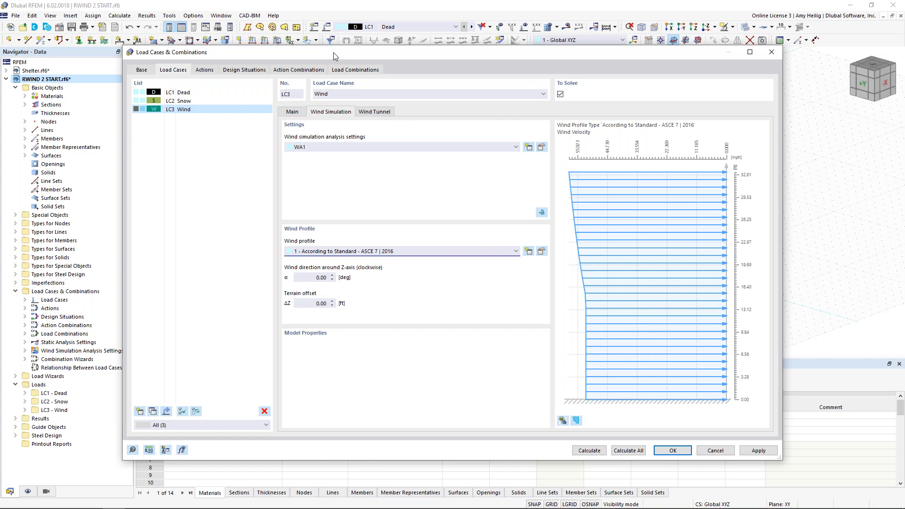
Uncover the shelter model behind the load case dialog to check its orientation relative to the global axes
left_click_drag(332, 52, 490, 67)
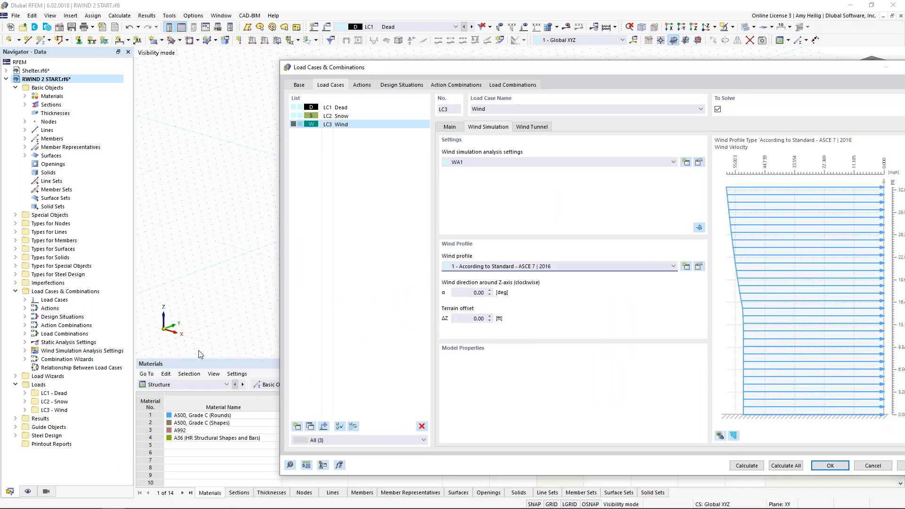
left_click_drag(494, 69, 473, 292)
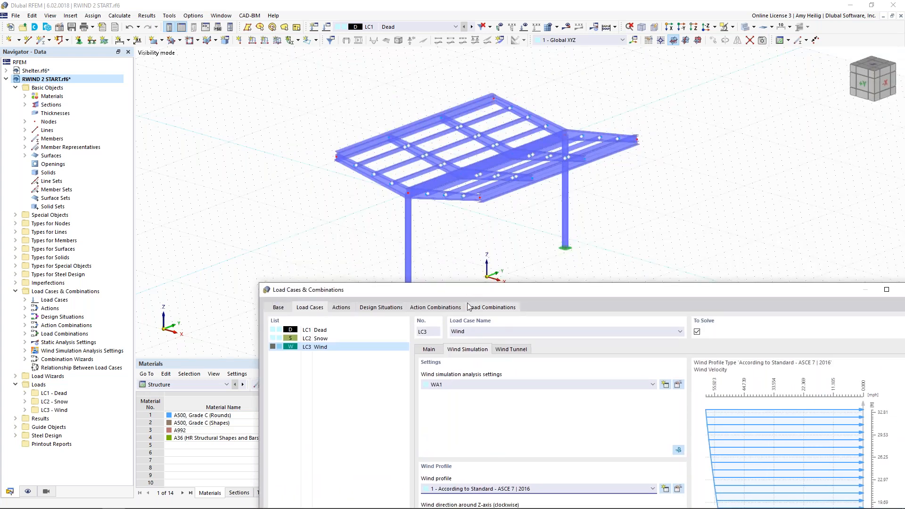
left_click_drag(477, 290, 394, 50)
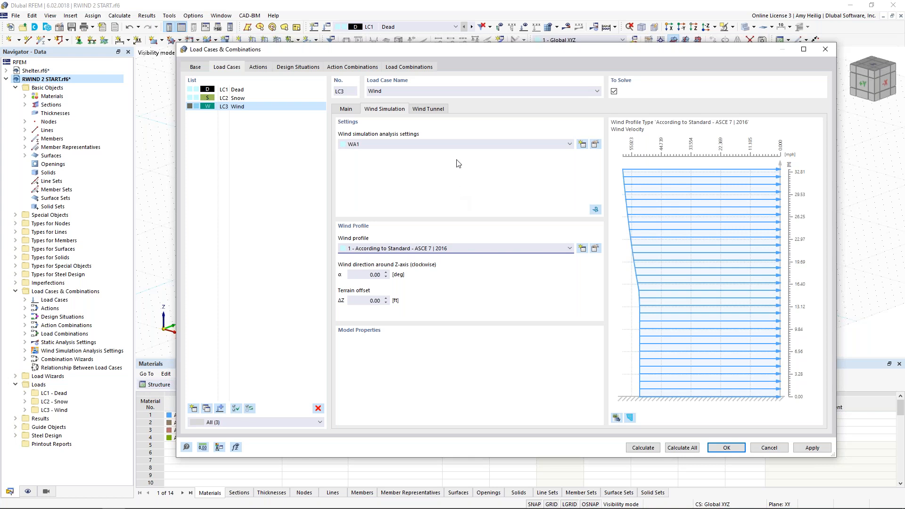
Check the Wind load case's wind tunnel dimensions and accept the load case settings
left_click(435, 112)
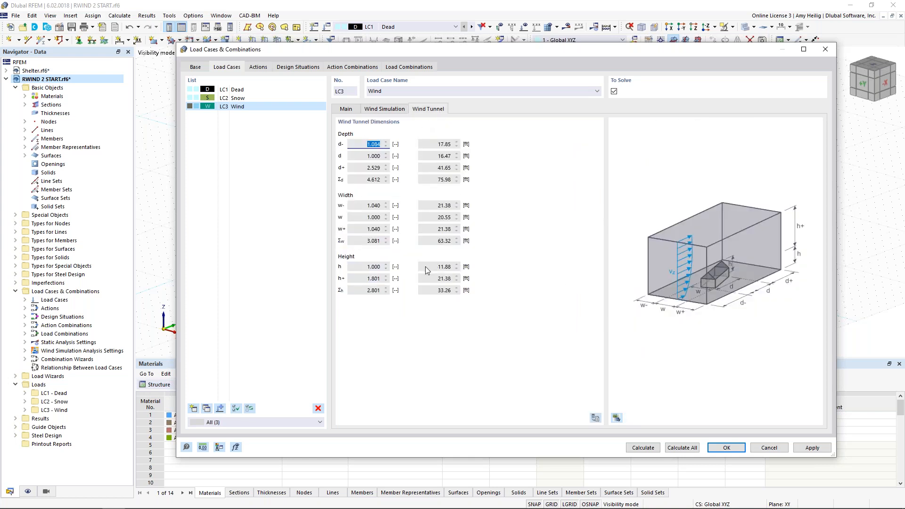
left_click_drag(594, 50, 586, 24)
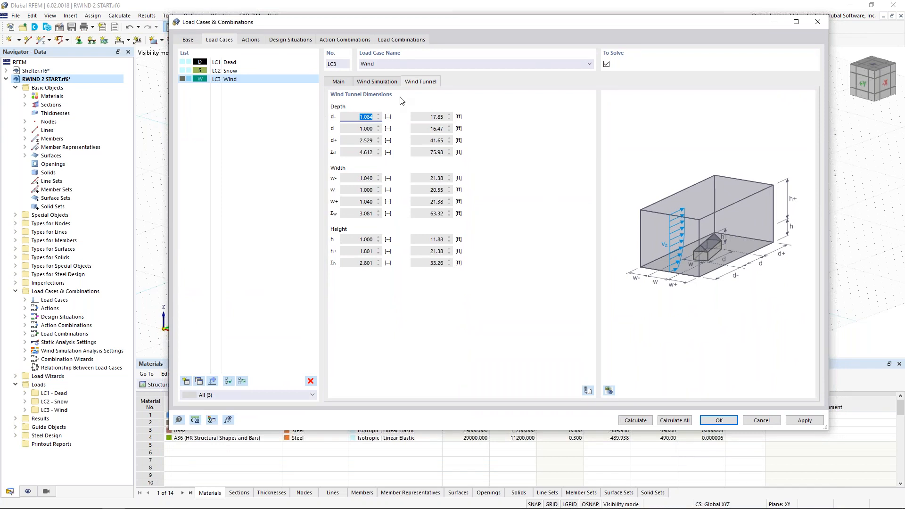
left_click(387, 85)
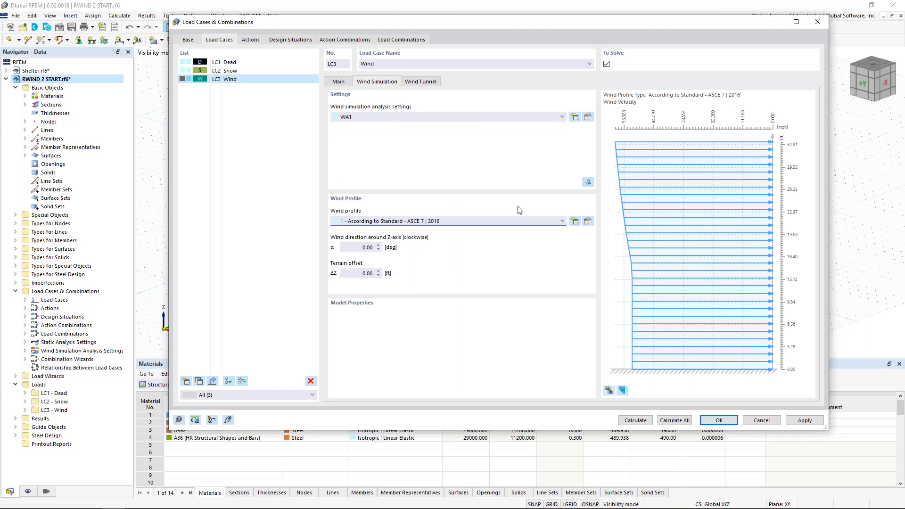
left_click(712, 422)
Configure the wind simulation mesh settings with level of detail 1, active (visible) objects only, and wind simulation results kept if the mesh is deleted
left_click(119, 16)
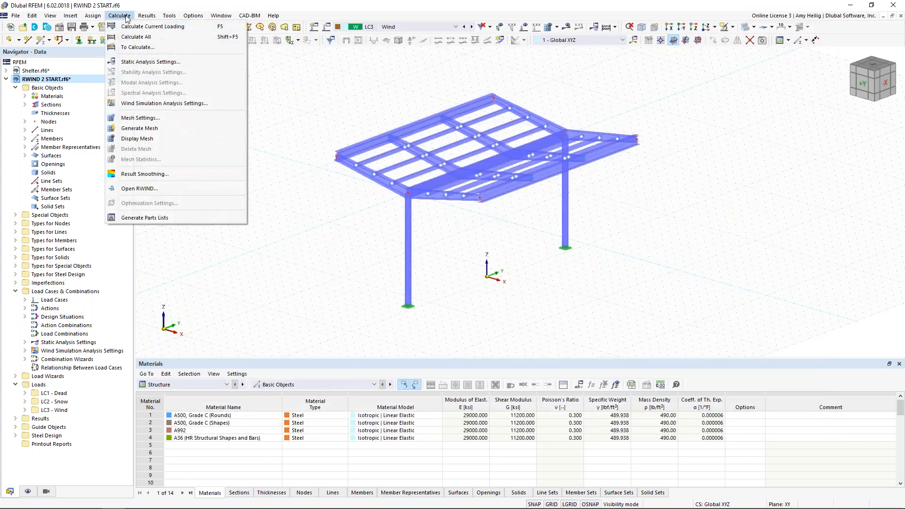
left_click(141, 118)
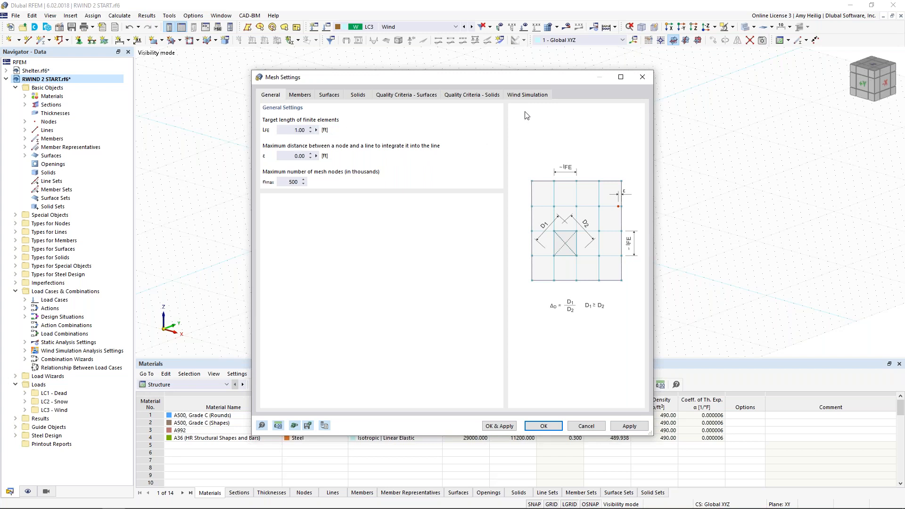
left_click(530, 97)
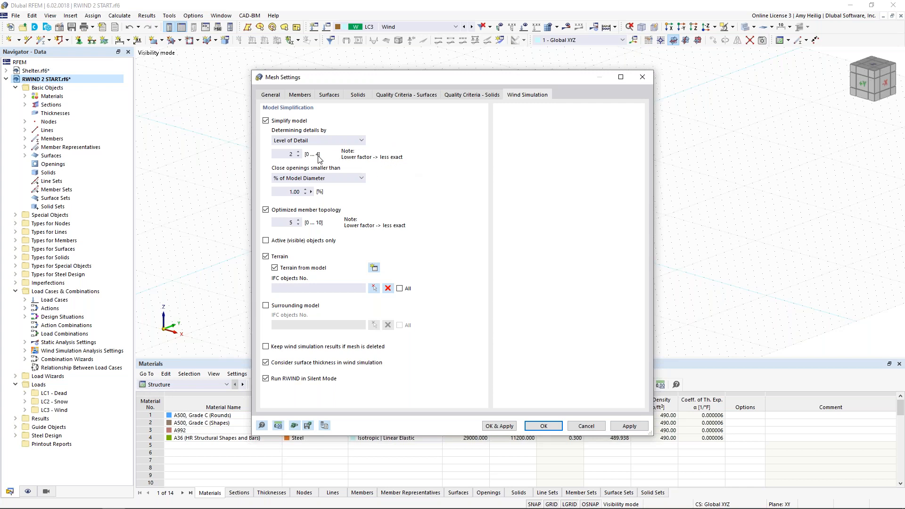
left_click(299, 156)
left_click(266, 240)
left_click_drag(393, 76, 373, 267)
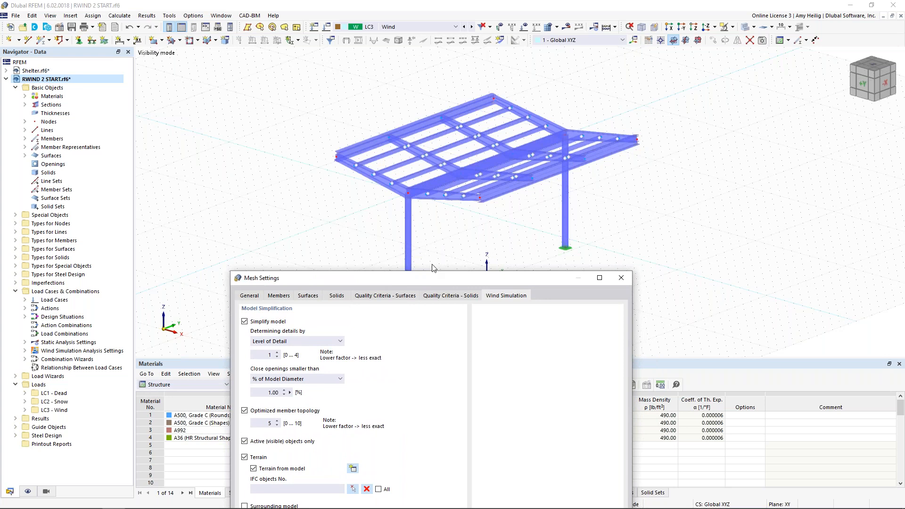
left_click_drag(435, 277, 450, 66)
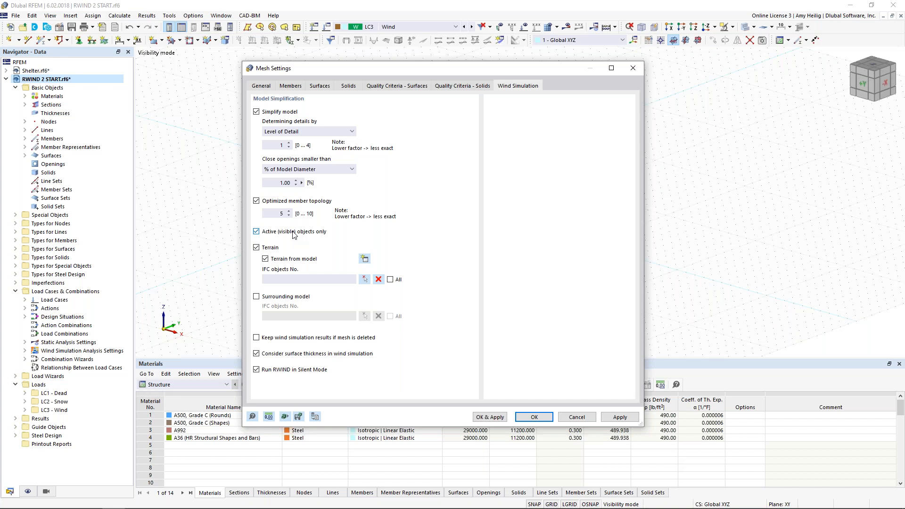
left_click(257, 338)
left_click(534, 417)
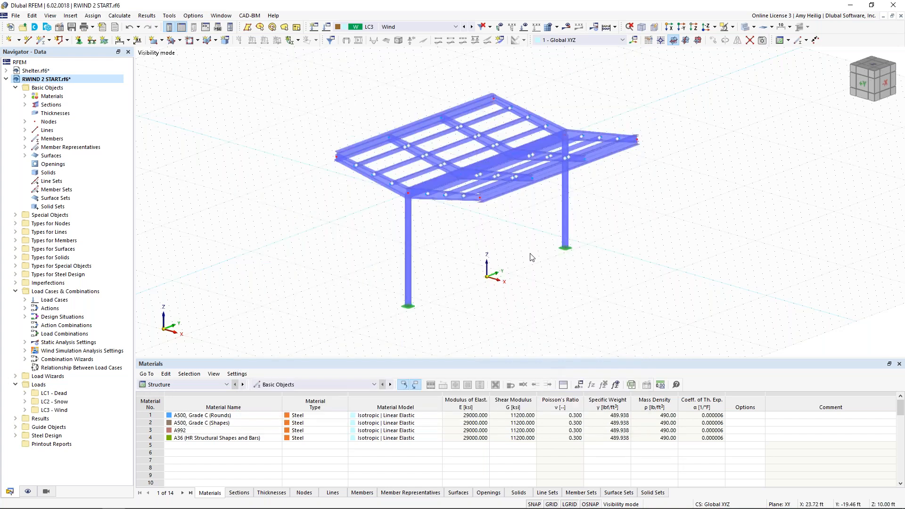
Open the Wind load case's simulation in RWIND from its wind simulation settings and switch to the RWIND window
left_click(326, 26)
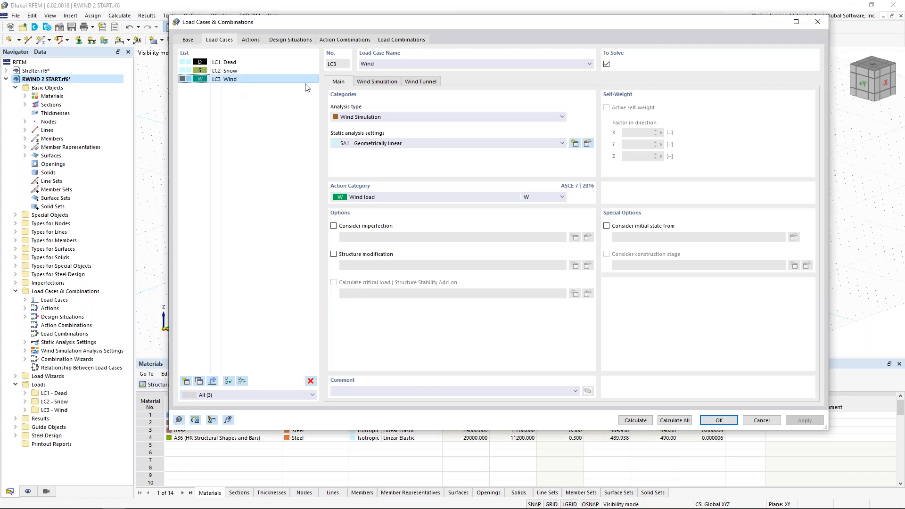
left_click(381, 82)
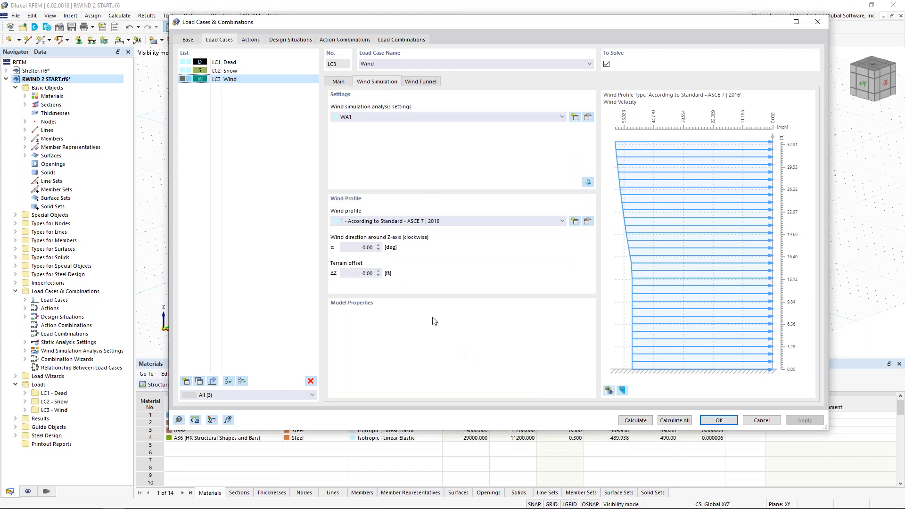
left_click(588, 183)
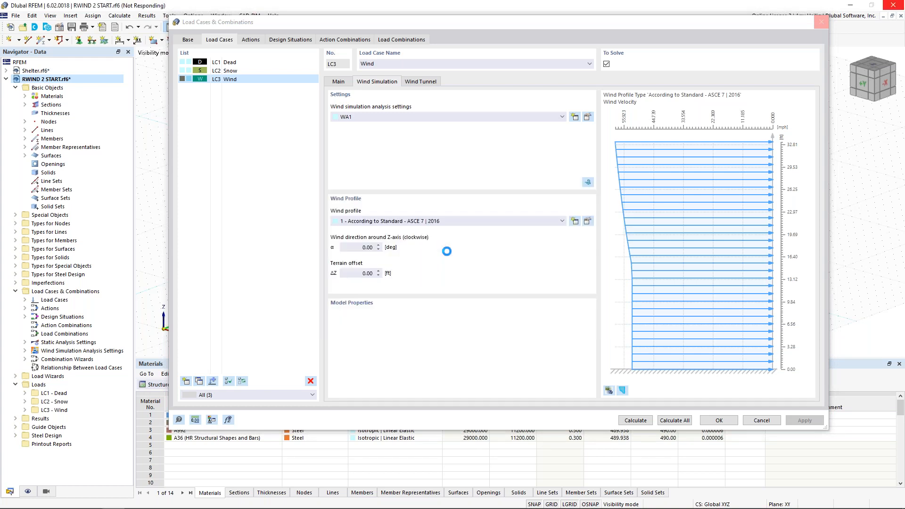
key("super+Tab")
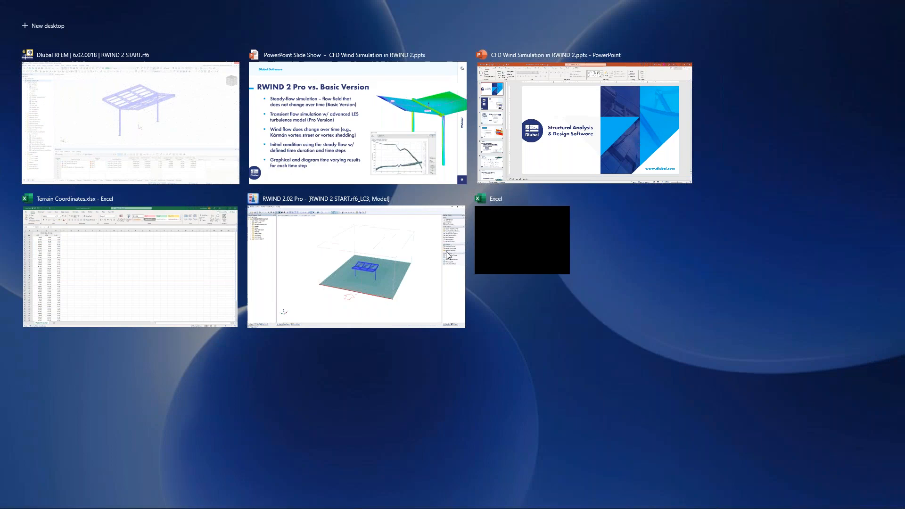
left_click(432, 266)
Inspect the imported shelter model in RWIND's model view, including its placement in the wind tunnel
middle_click_drag(673, 343, 462, 307, "ctrl")
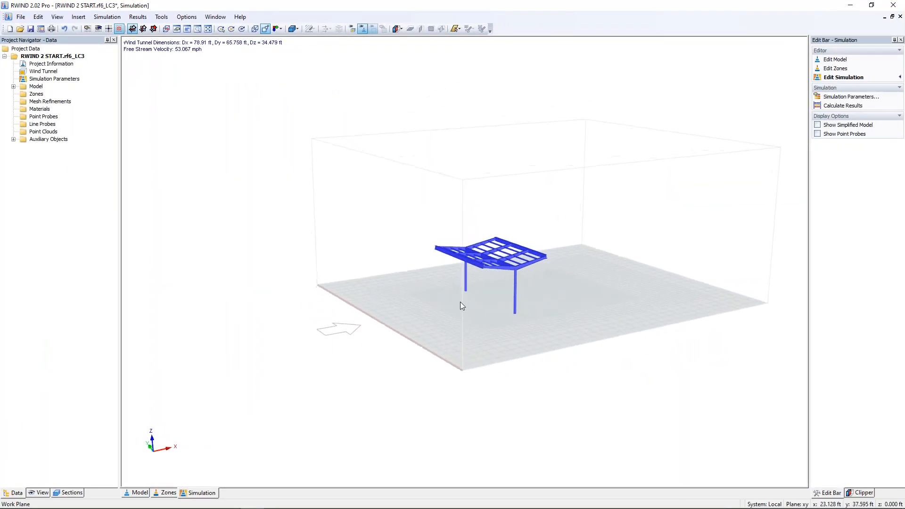
left_click(136, 493)
scroll(523, 267, "up", 2)
scroll(523, 266, "up", 4)
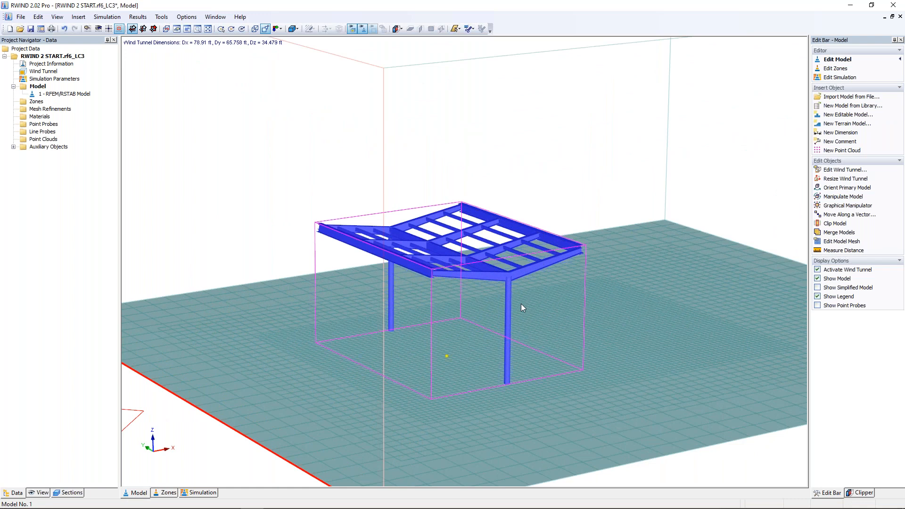
middle_click_drag(474, 291, 487, 265, "ctrl")
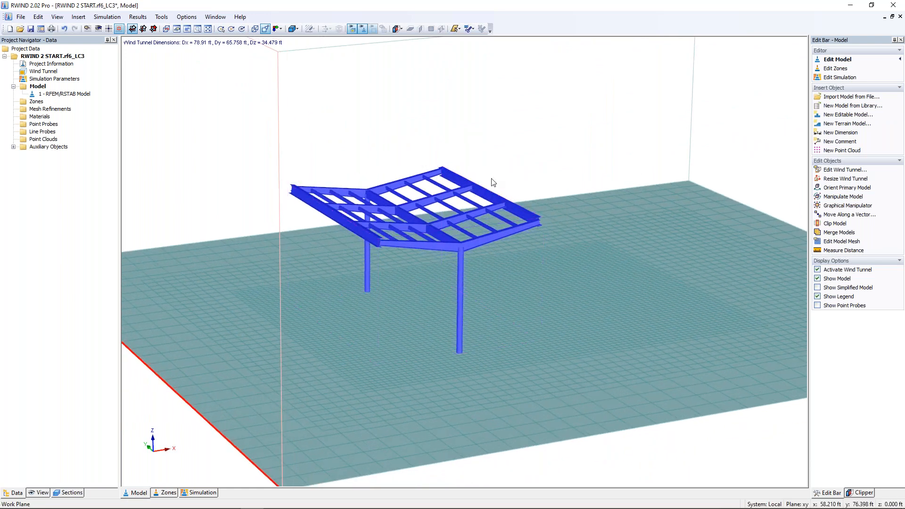
Start calculating the wind simulation results and return to a close view of the shelter model
left_click(843, 77)
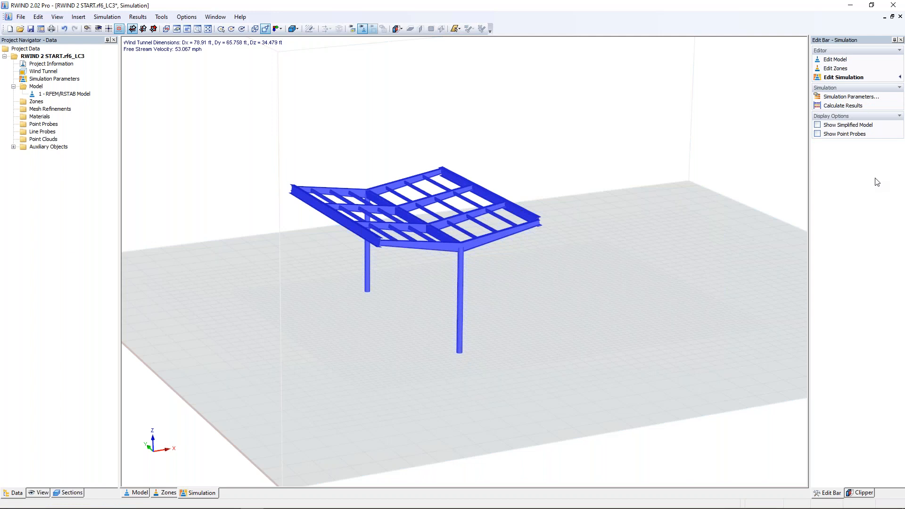
left_click(844, 106)
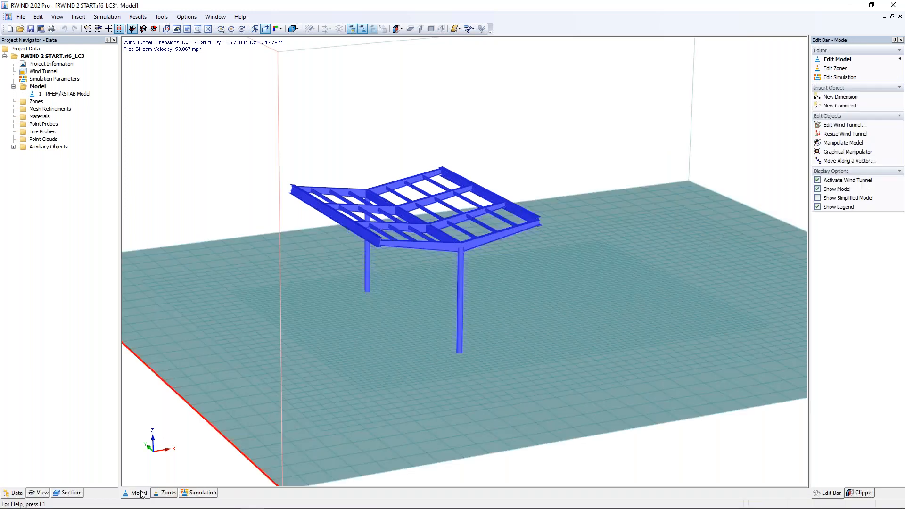
left_click(139, 492)
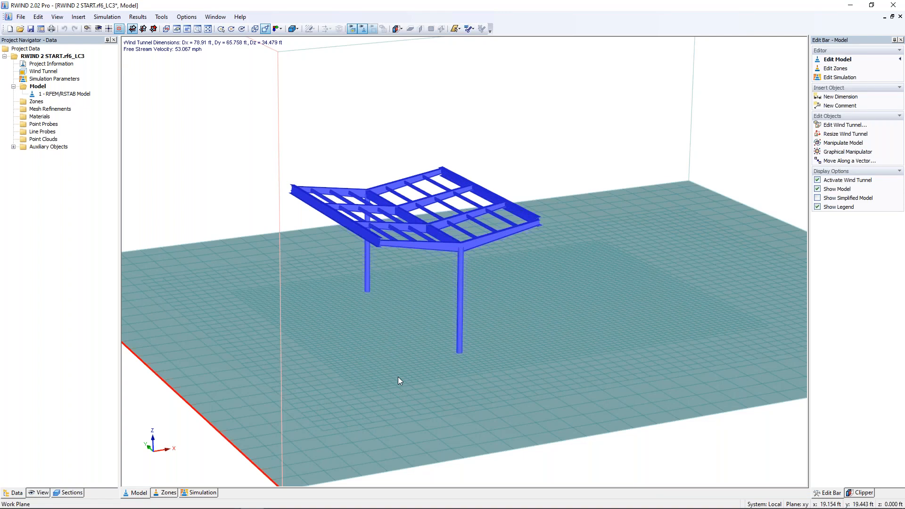
scroll(389, 377, "up", 2)
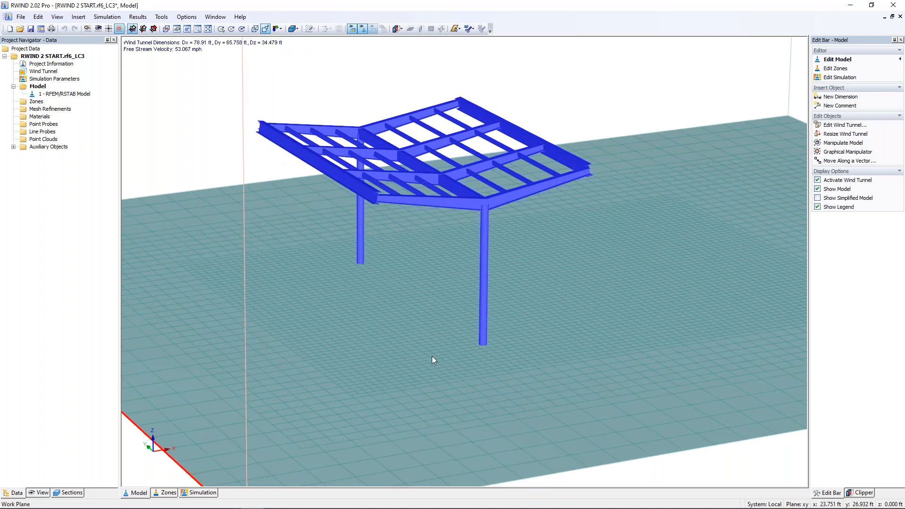
Display the simplified shelter model instead of the original and inspect its mesh inside the wind tunnel
scroll(429, 334, "down", 2)
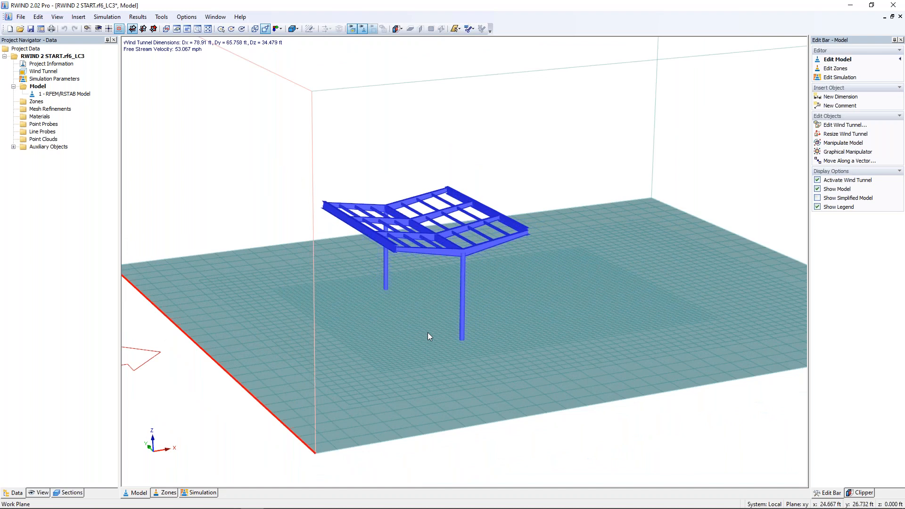
scroll(429, 333, "down", 3)
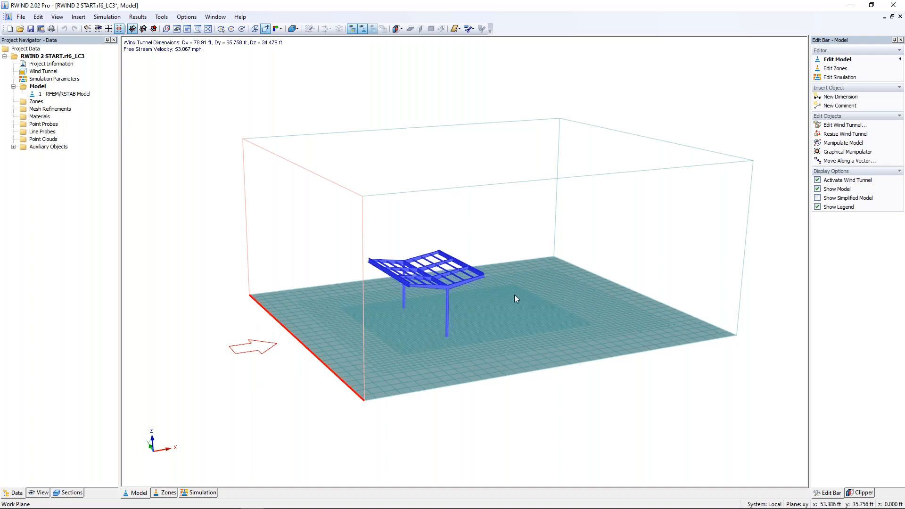
left_click(41, 492)
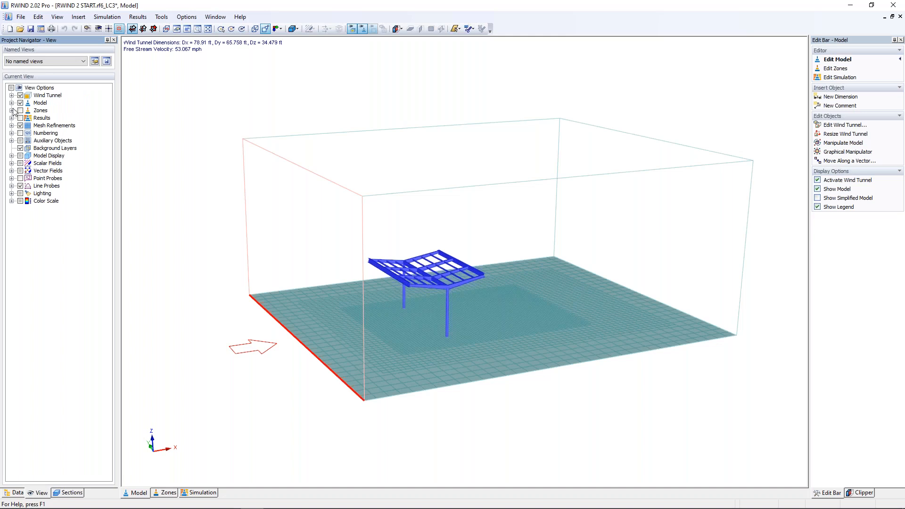
left_click(12, 103)
left_click(29, 110)
left_click(29, 118)
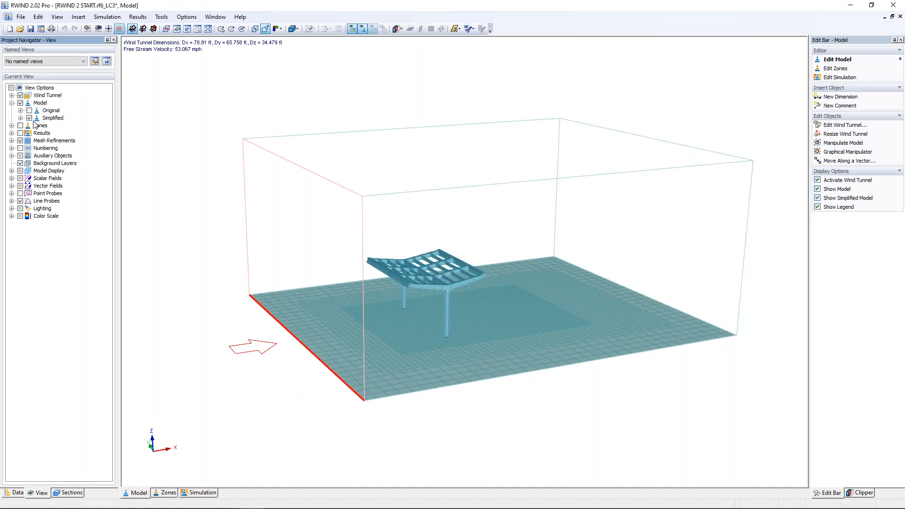
scroll(434, 304, "up", 1)
scroll(435, 304, "up", 5)
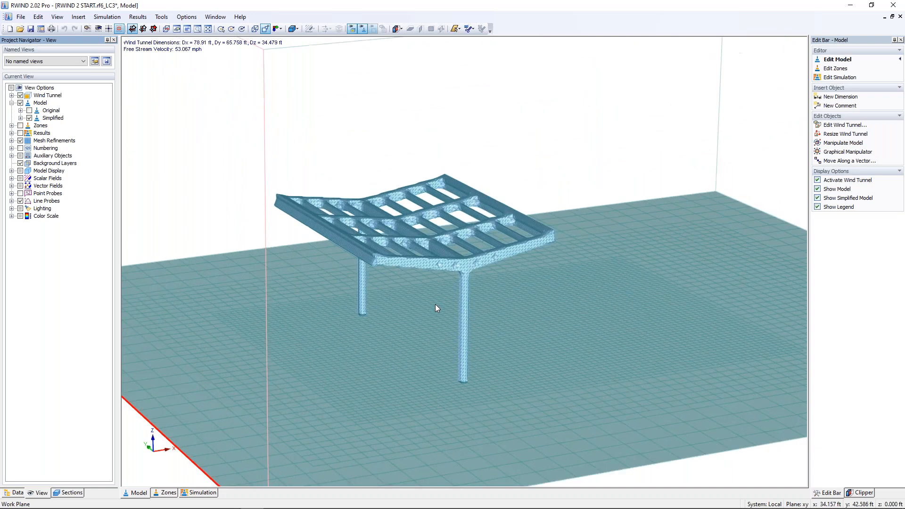
mouse_move(430, 290)
middle_mouse_down("ctrl")
mouse_move(421, 270)
mouse_move(211, 277)
mouse_move(306, 265)
mouse_move(415, 292)
middle_mouse_up("ctrl")
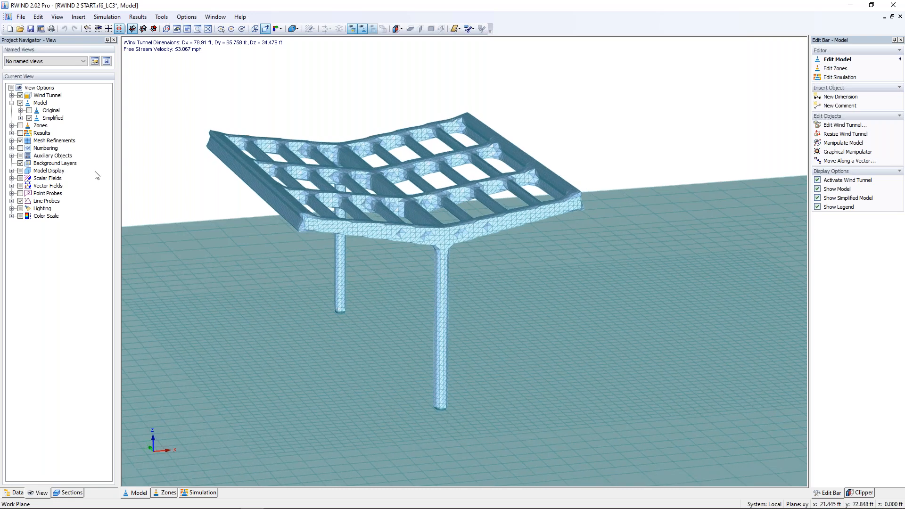
Compare the original model against the simplified one, leave only the original displayed, and switch to the simulation view
left_click(29, 111)
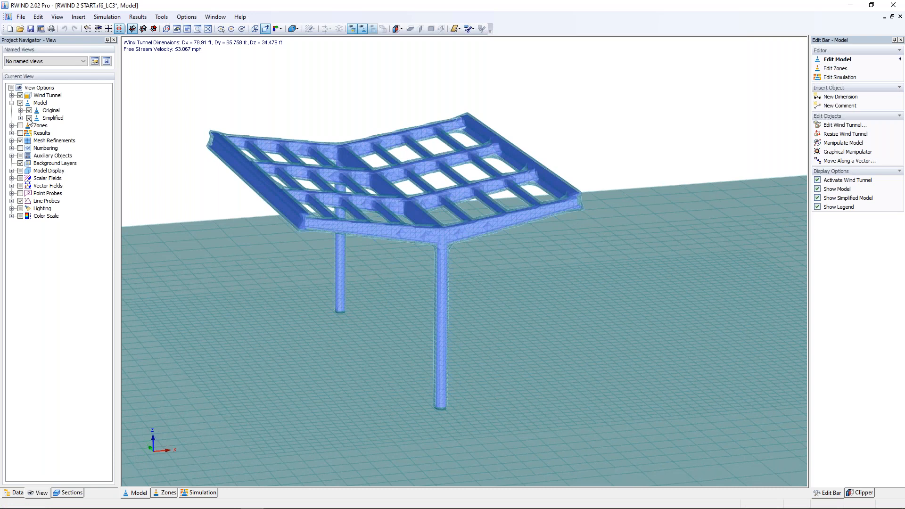
left_click(29, 119)
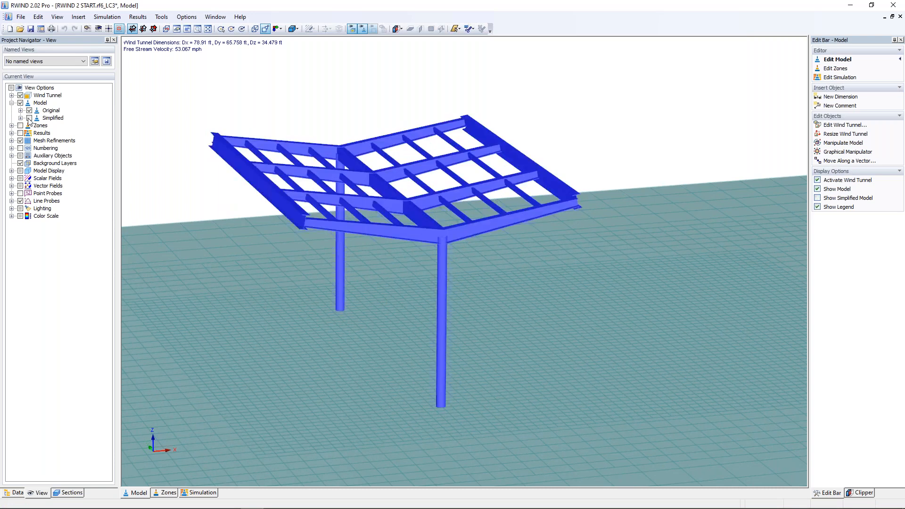
left_click(198, 493)
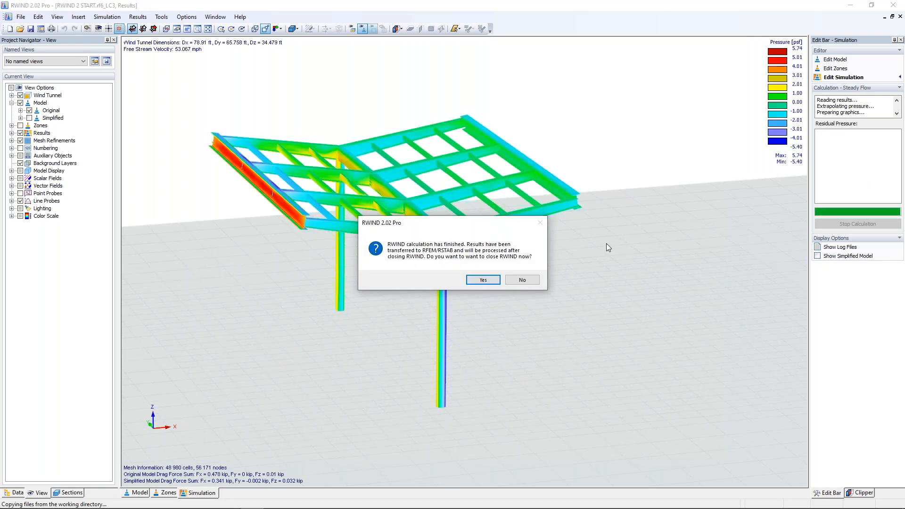
Keep RWIND open after the calculation and examine the surface pressure and surface Cp coefficient results on the shelter members
left_click(529, 282)
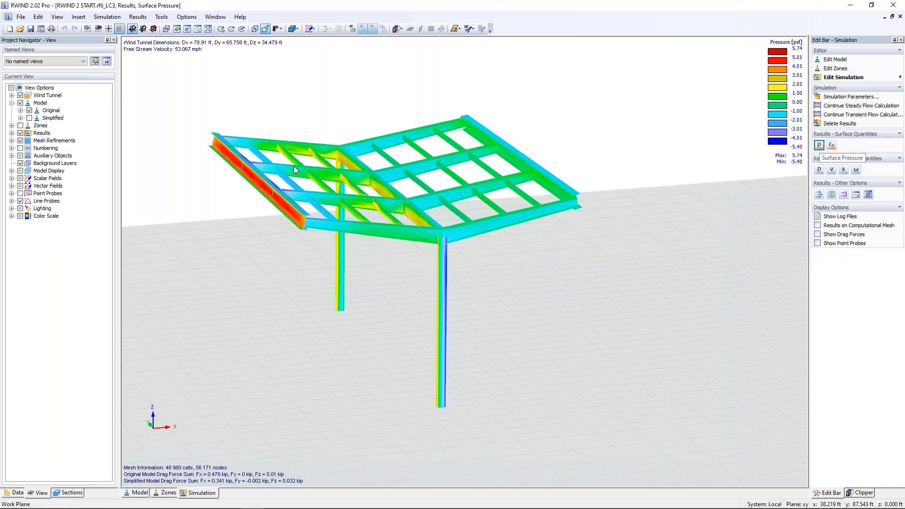
mouse_move(292, 194)
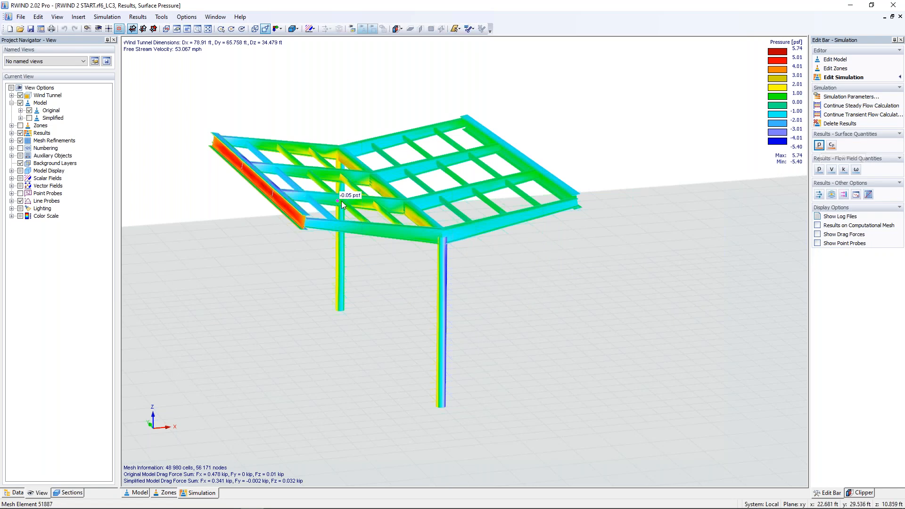
mouse_move(360, 200)
mouse_move(544, 172)
left_click(832, 146)
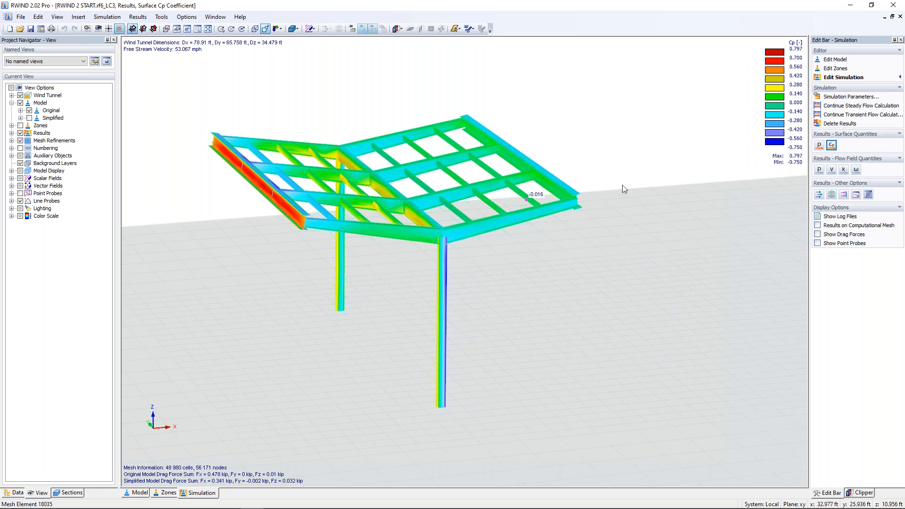
Display the pressure field and examine its values on the section plane through the shelter
left_click(819, 170)
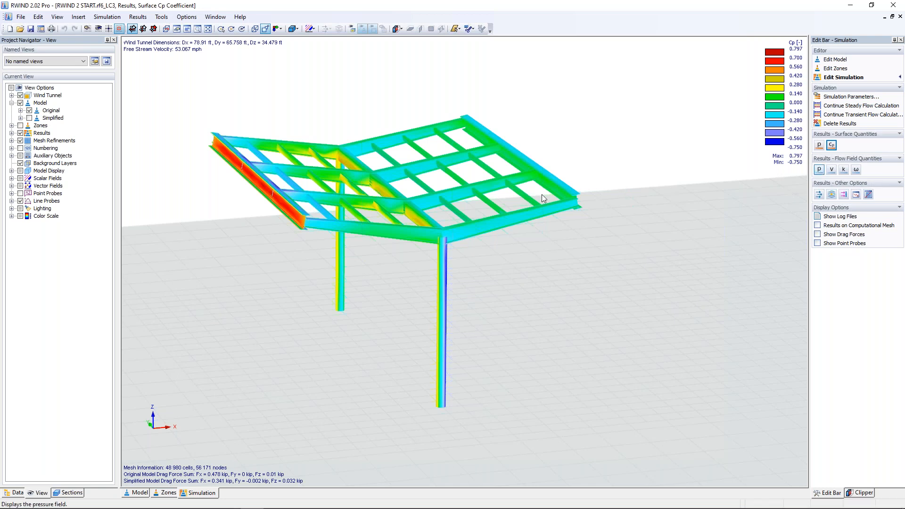
mouse_move(398, 200)
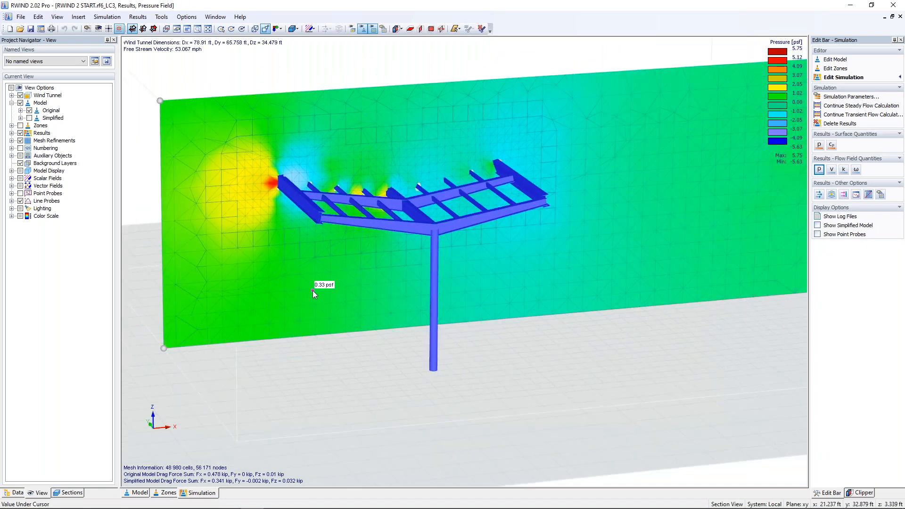
scroll(312, 291, "down", 2)
middle_click_drag(312, 291, 321, 300)
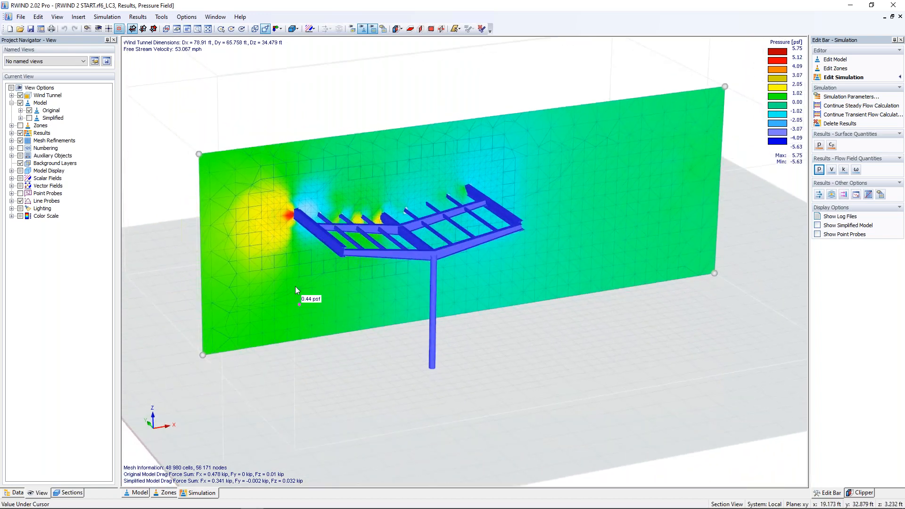
mouse_move(198, 153)
left_mouse_down()
mouse_move(221, 176)
mouse_move(188, 140)
mouse_move(197, 154)
left_mouse_up()
Display the velocity field and examine the wind flow around the shelter on the section plane
left_click(832, 169)
middle_click_drag(385, 307, 338, 274, "ctrl")
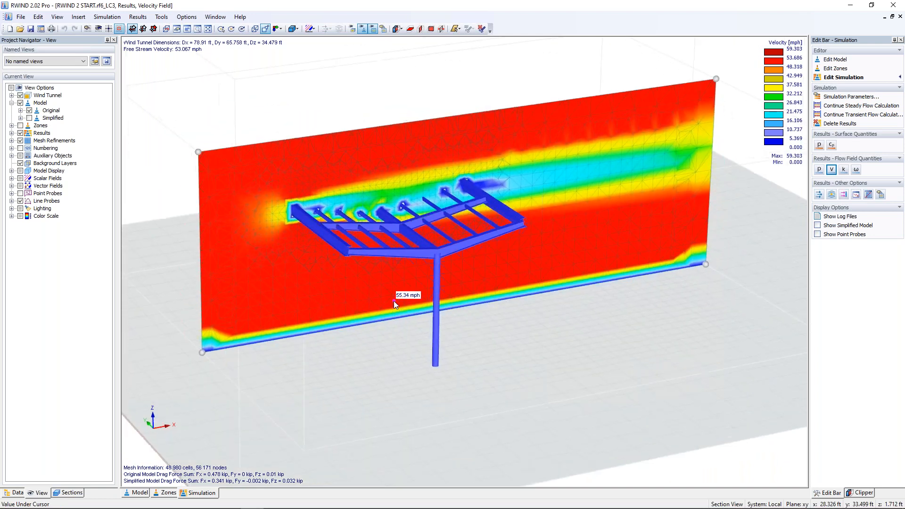
scroll(346, 282, "up", 2)
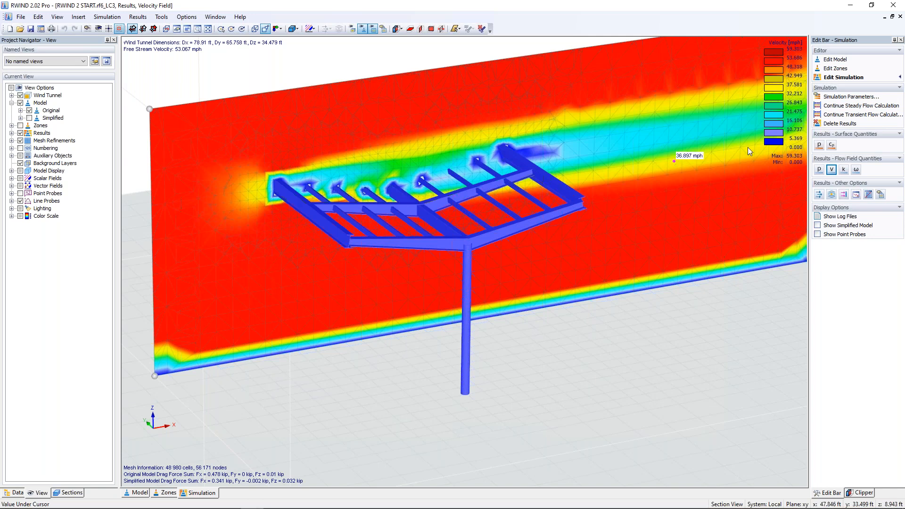
Delete the simulation results and close RWIND without saving the changes
left_click(849, 124)
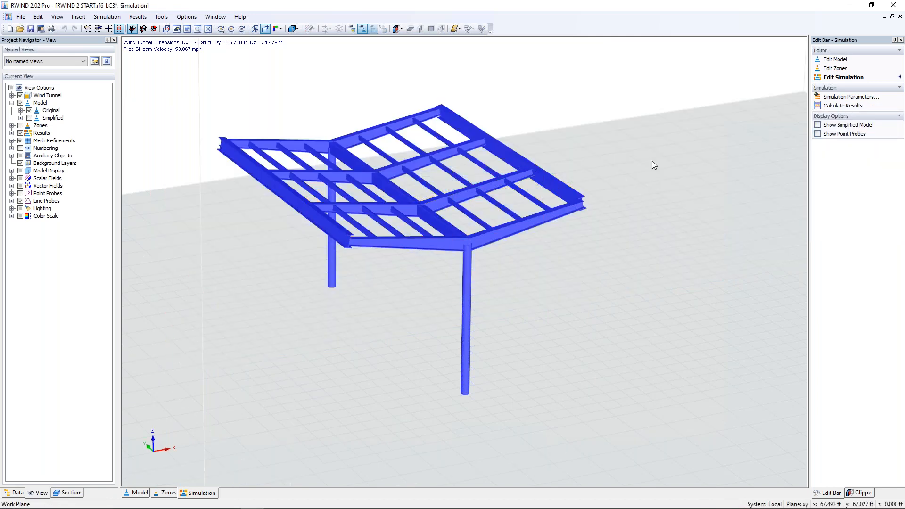
left_click(895, 5)
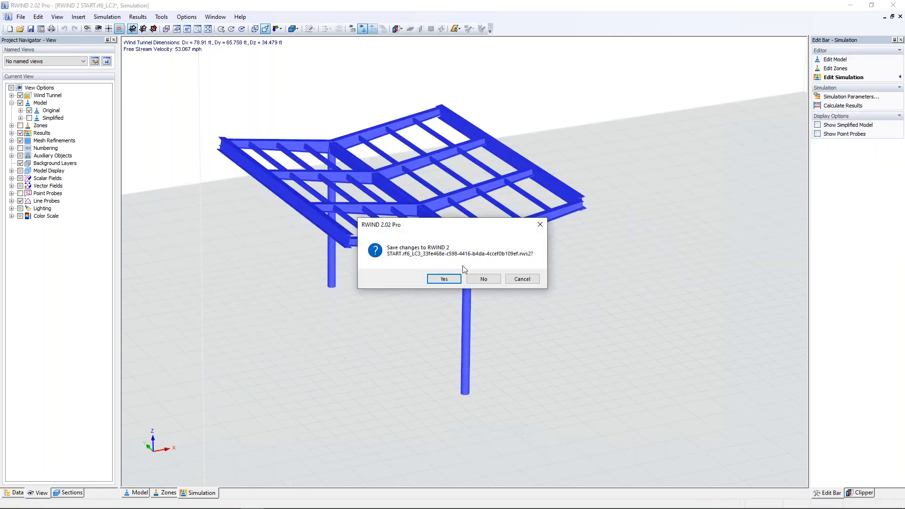
left_click(483, 278)
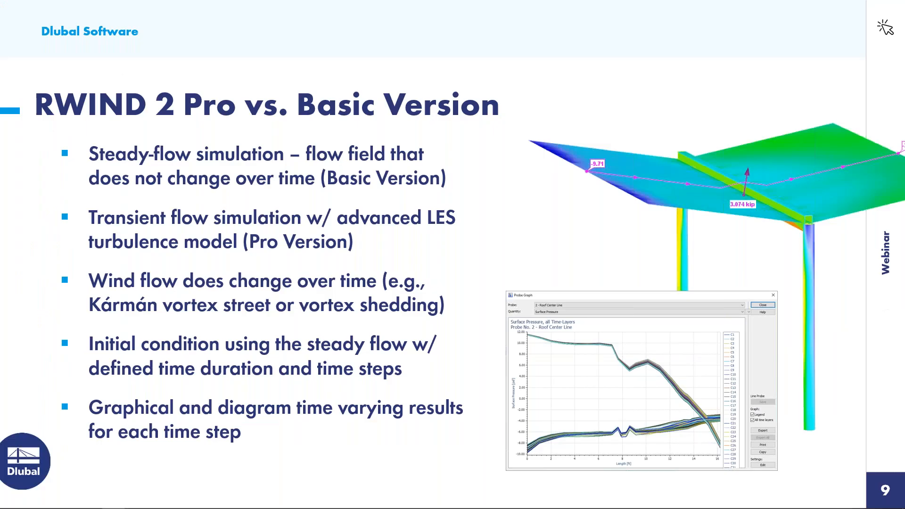
Switch to the RFEM window with RWIND 2 START.rf6 and cancel out of the load case settings
key("super+Tab")
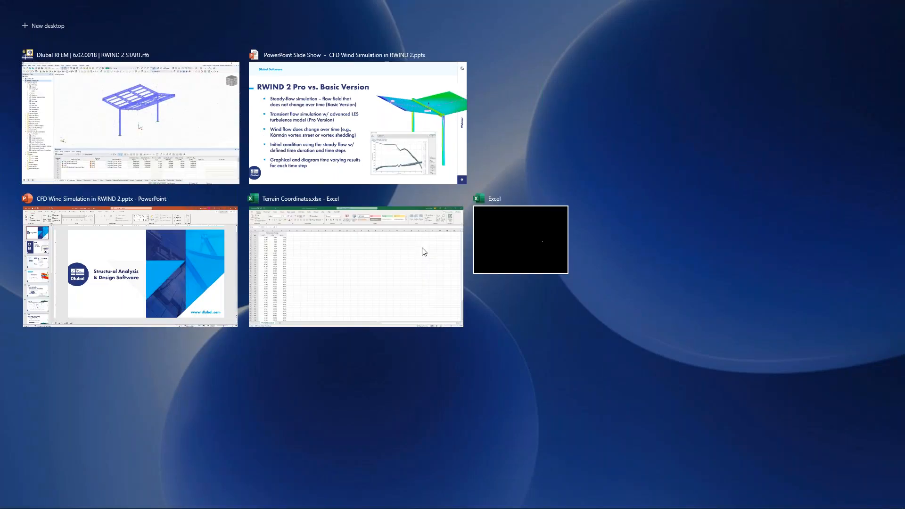
left_click(196, 131)
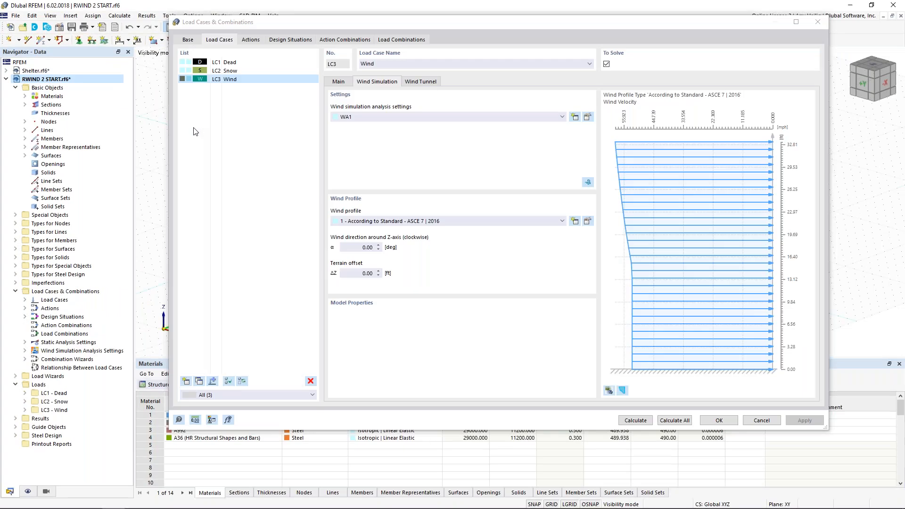
left_click(760, 420)
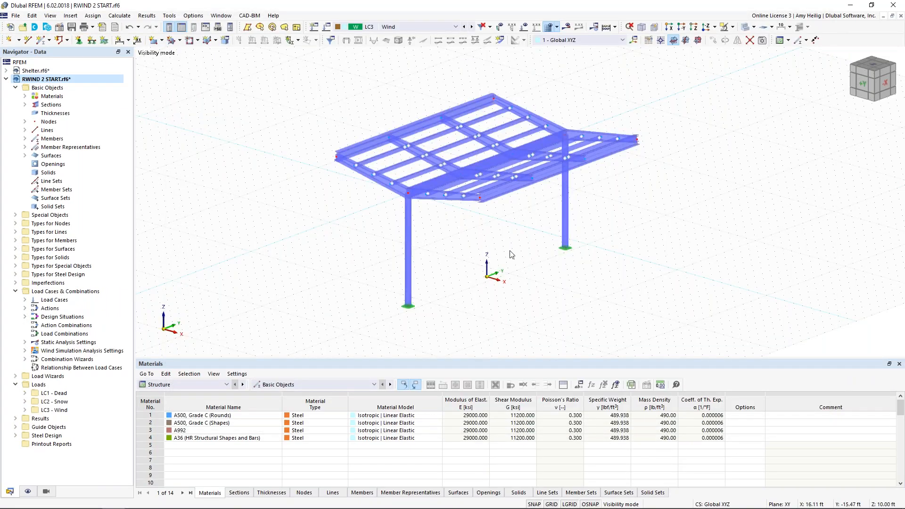
Cancel the visibility mode to show the shelter's roof surfaces together with the members
left_click(732, 27)
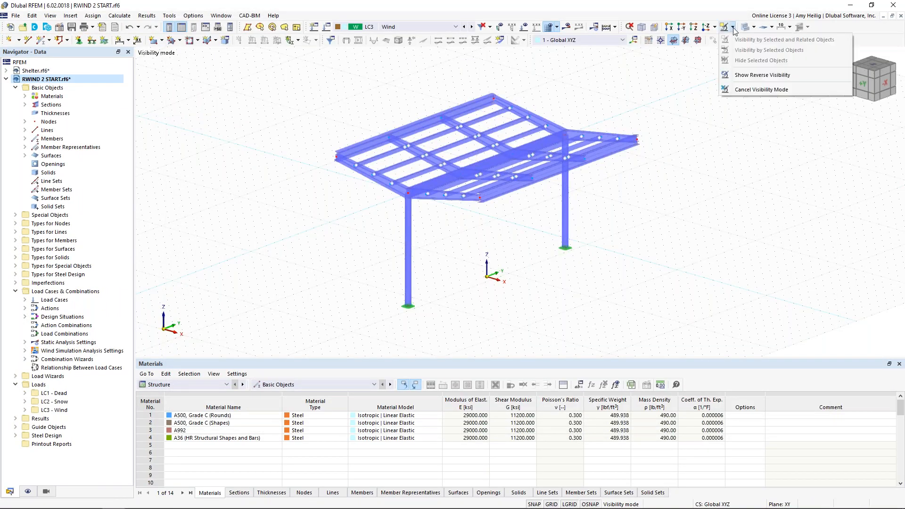
left_click(760, 89)
middle_click_drag(514, 236, 462, 298)
scroll(486, 255, "up", 5)
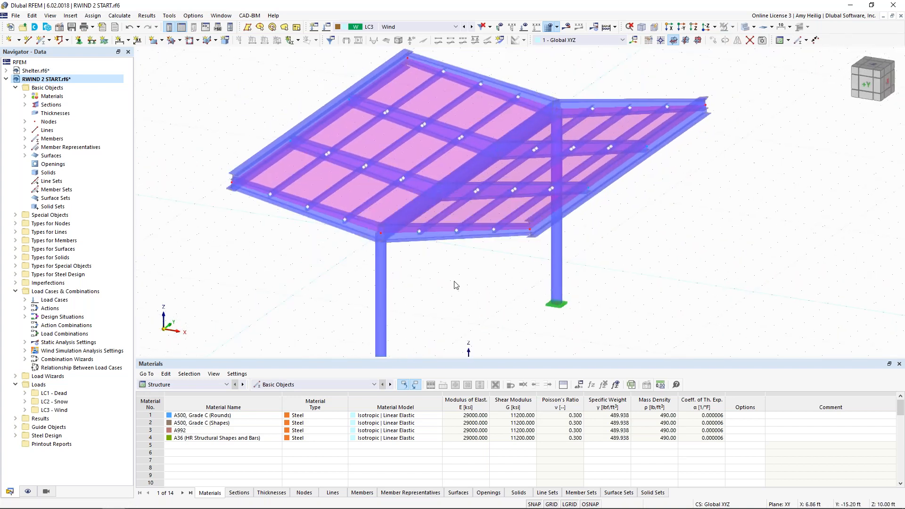
Review roof surface 1's stiffness type options and load transfer direction options, keeping Load Transfer and local y
left_click(394, 202)
double_click(394, 203)
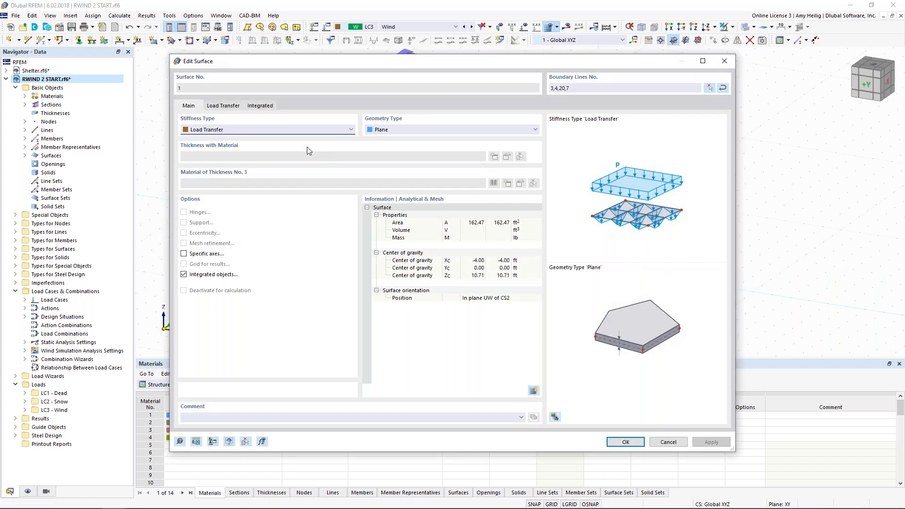
left_click(223, 131)
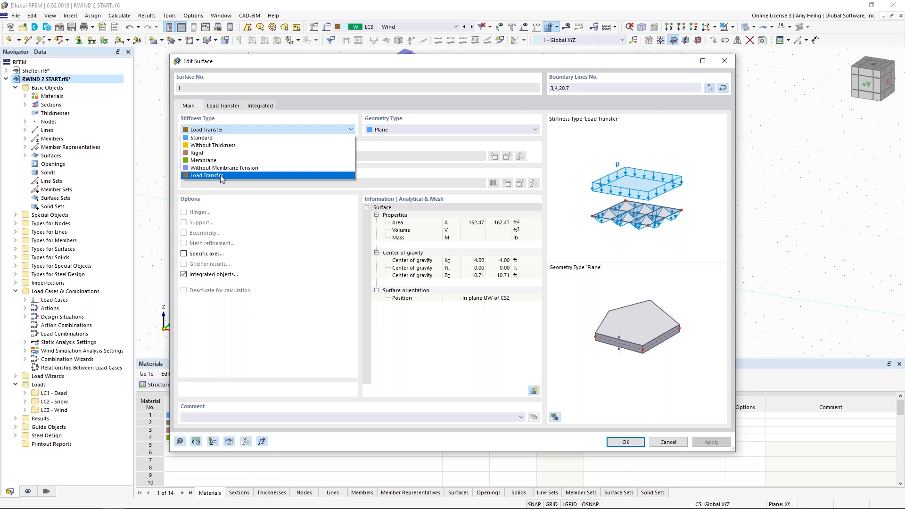
left_click(370, 170)
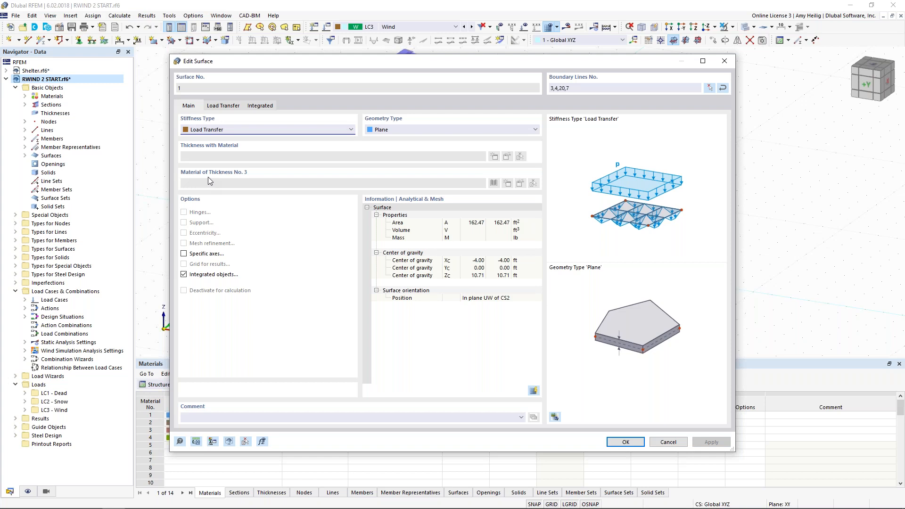
left_click(227, 107)
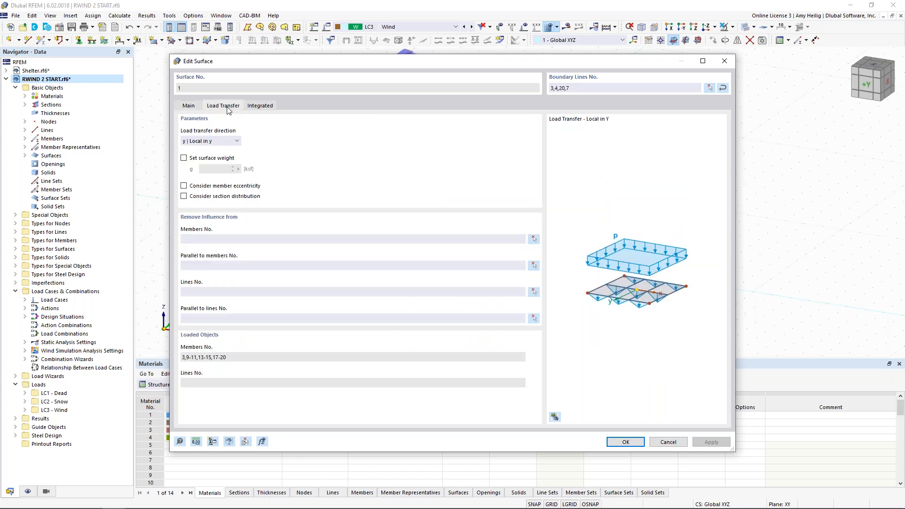
left_click(225, 141)
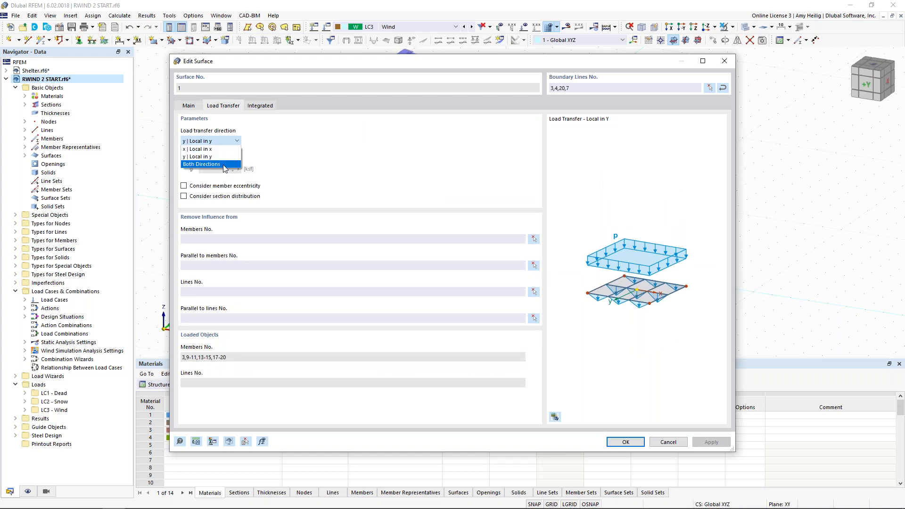
left_click(336, 175)
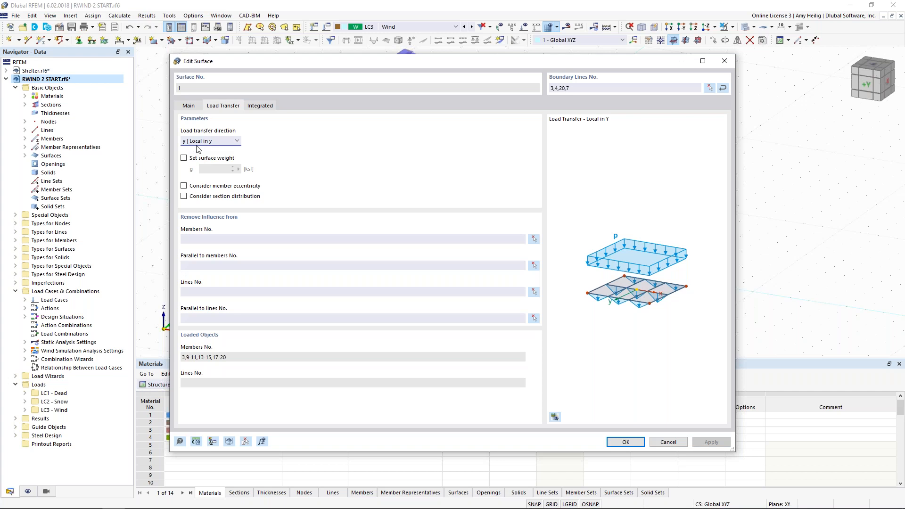
left_click(634, 445)
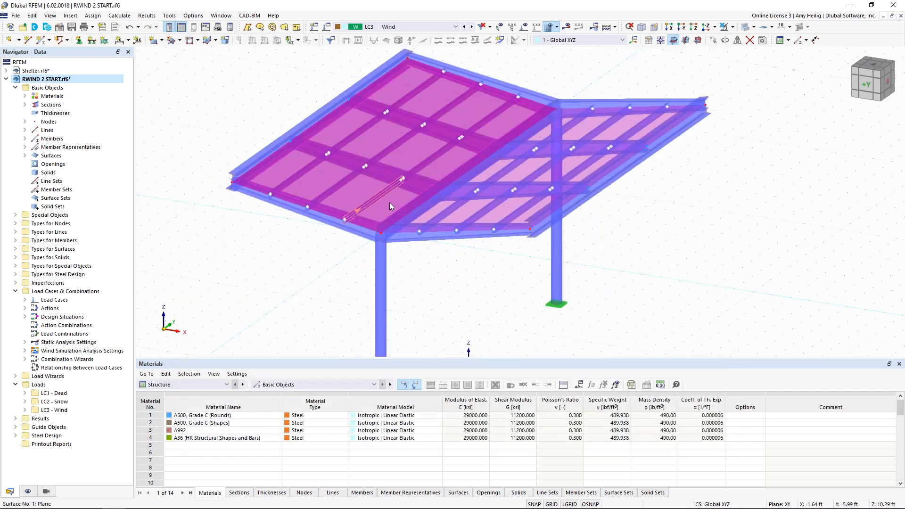
Display the local axis systems of the roof surfaces to check their load transfer direction, and hide them again
right_click(390, 203)
left_click(443, 241)
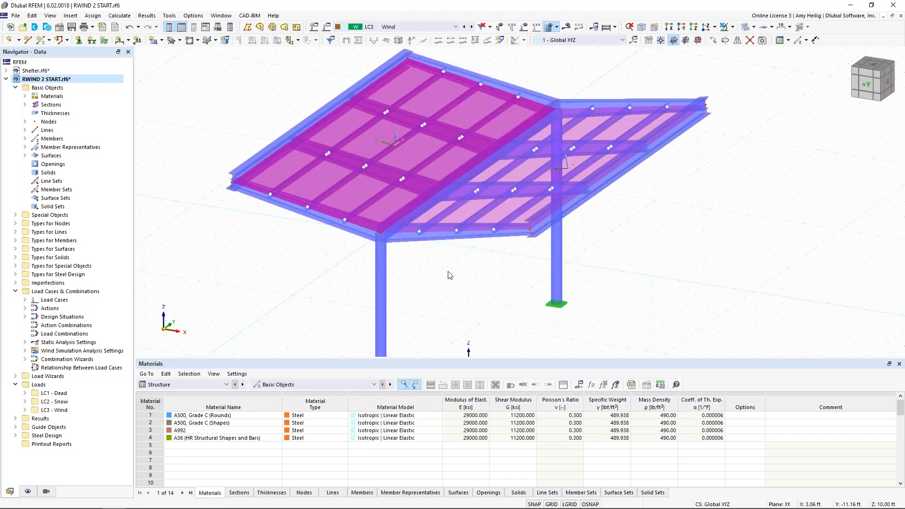
left_click(478, 318)
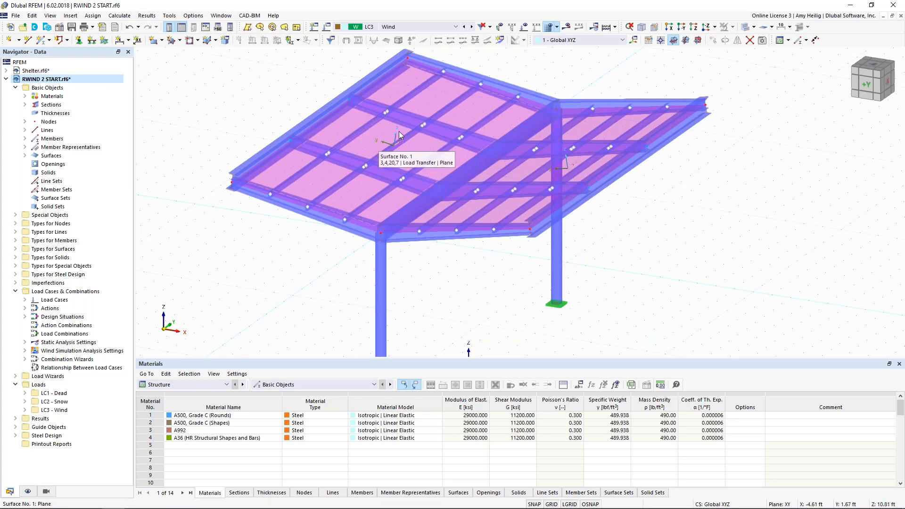
right_click(355, 192)
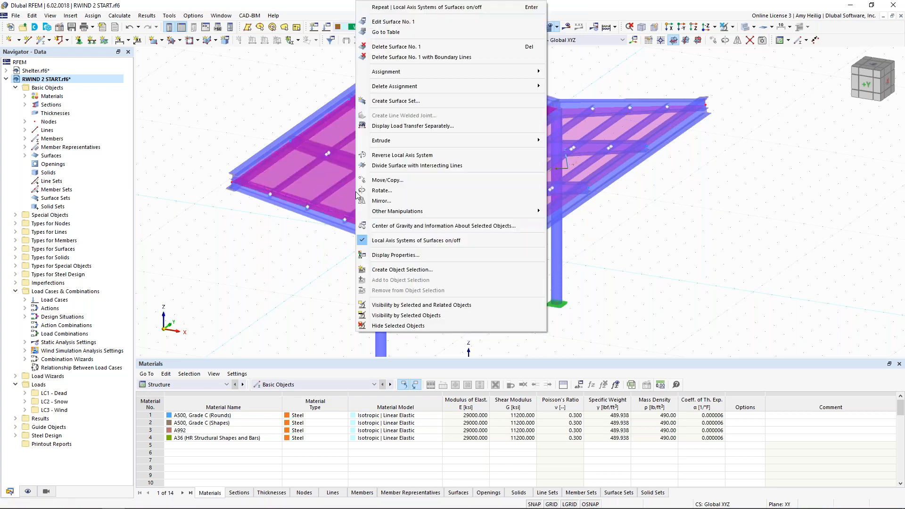
left_click(406, 241)
key("Escape")
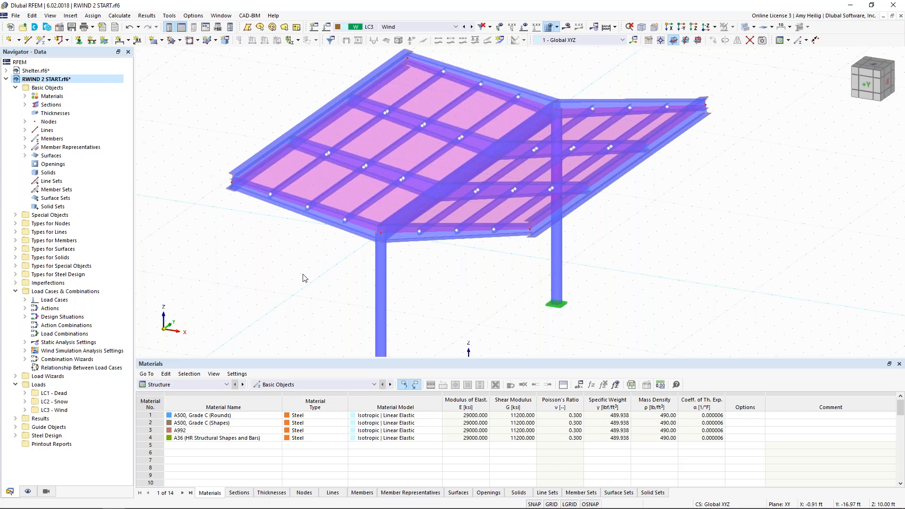
Open load case LC3 Wind in RWIND from its wind simulation settings and switch to RWIND to view the full shelter
left_click(326, 28)
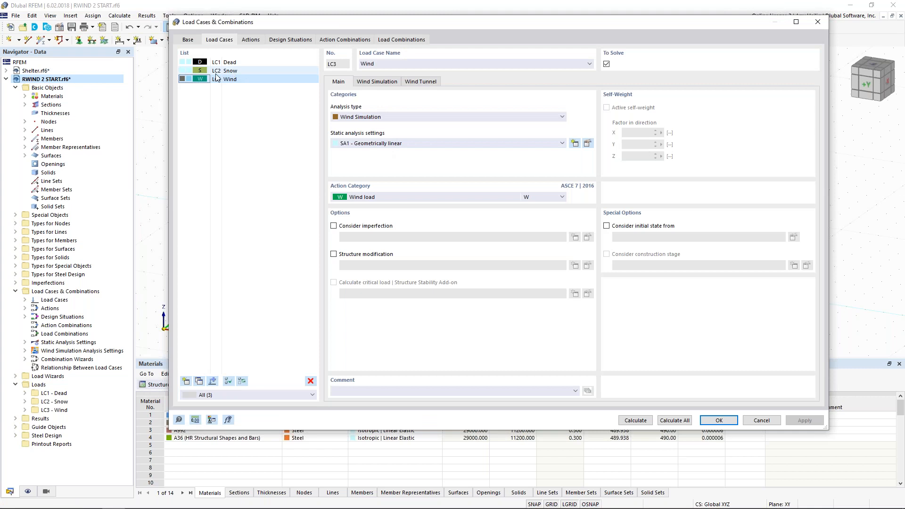
left_click(368, 82)
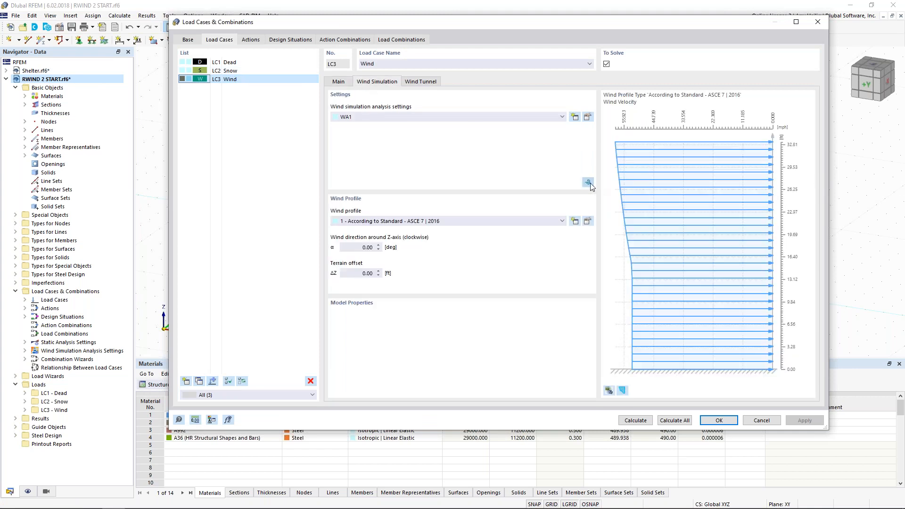
left_click(588, 182)
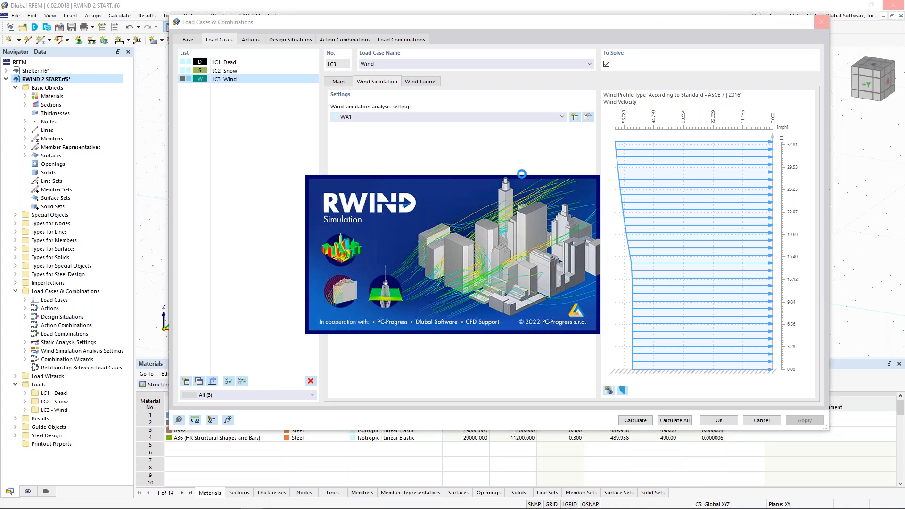
key("super+Tab")
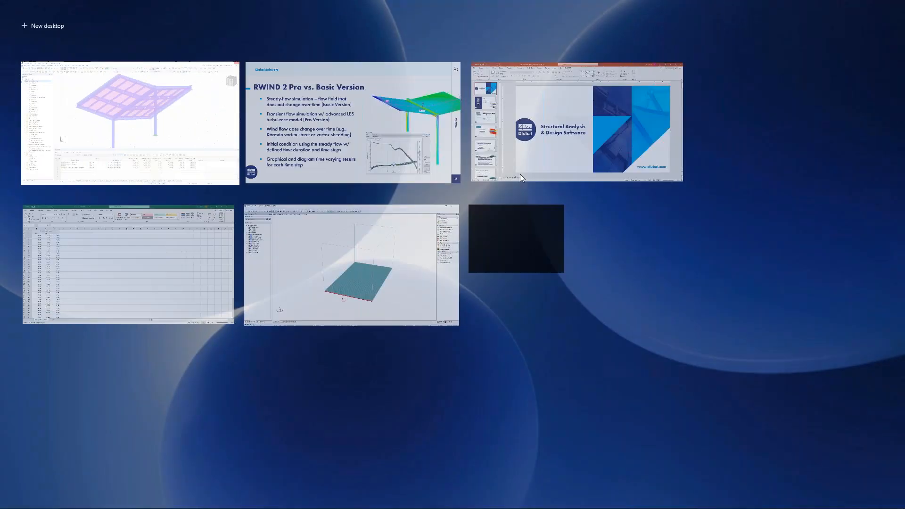
left_click(381, 248)
middle_click_drag(578, 312, 378, 281, "ctrl")
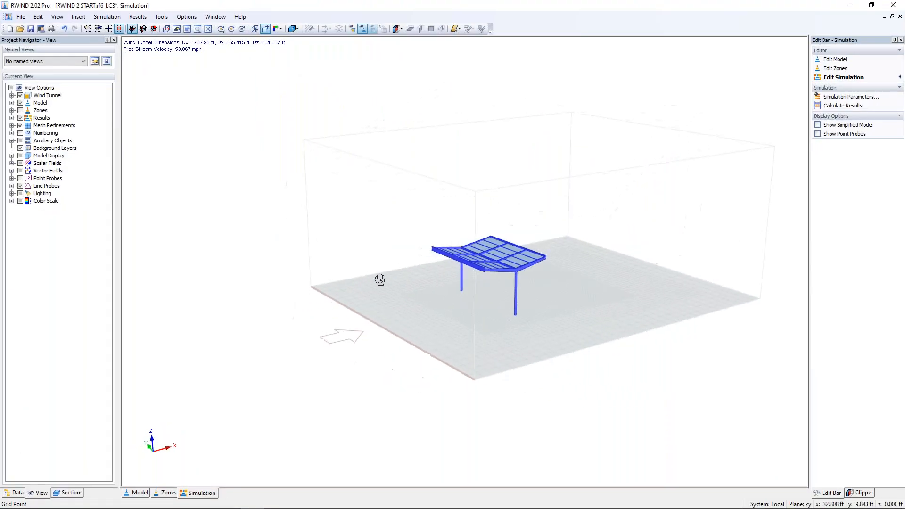
scroll(485, 281, "up", 3)
middle_click_drag(526, 271, 422, 296)
scroll(422, 296, "up", 1)
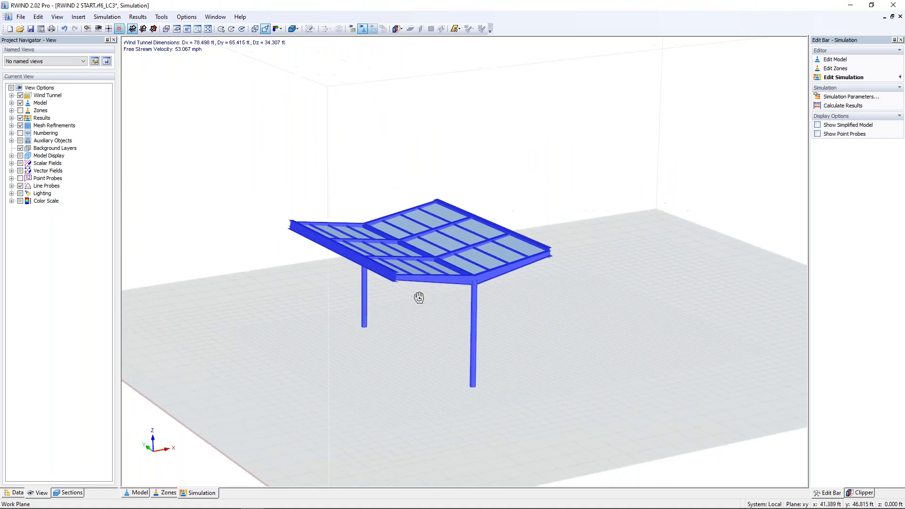
scroll(419, 296, "down", 1)
Compare the shelter's simplified model with the original model, leaving only the original displayed
left_click(12, 103)
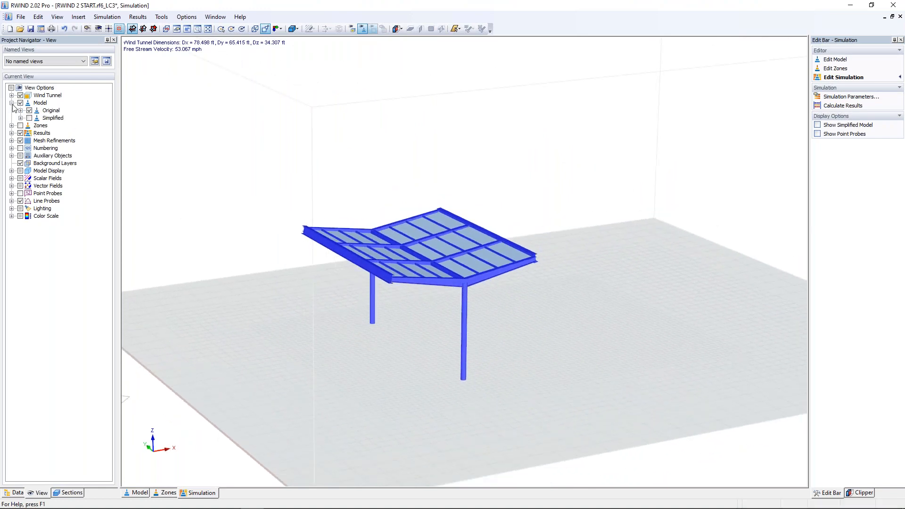
left_click(29, 117)
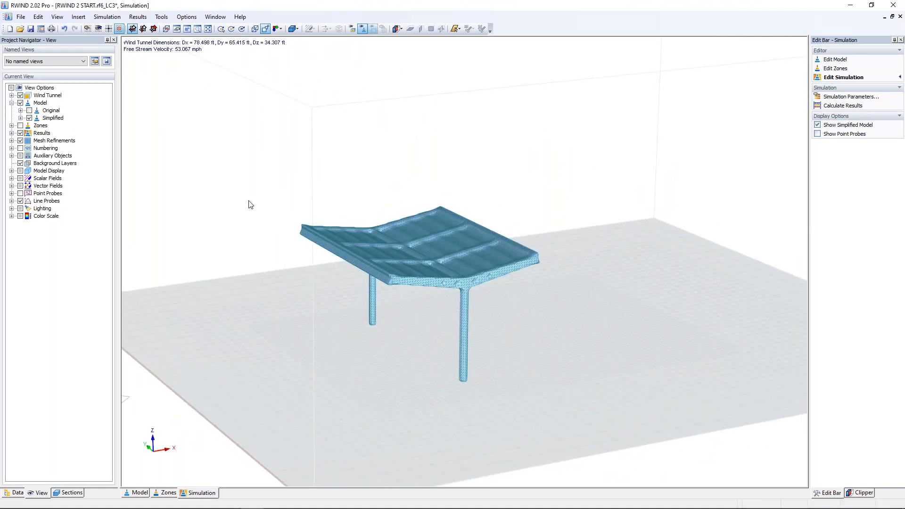
scroll(442, 267, "up", 2)
scroll(442, 268, "up", 3)
mouse_move(442, 268)
middle_mouse_down("ctrl")
mouse_move(480, 285)
mouse_move(519, 146)
mouse_move(453, 274)
middle_mouse_up("ctrl")
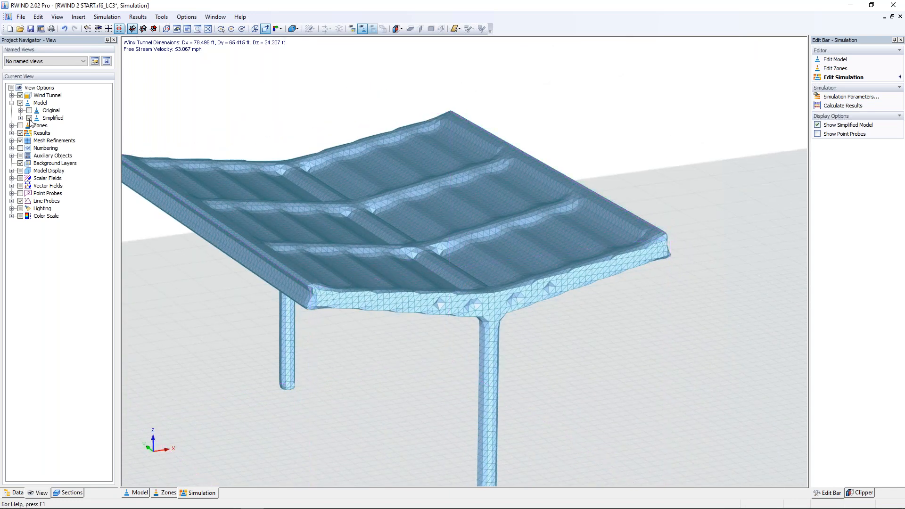
left_click(29, 118)
left_click(29, 111)
scroll(305, 125, "down", 3)
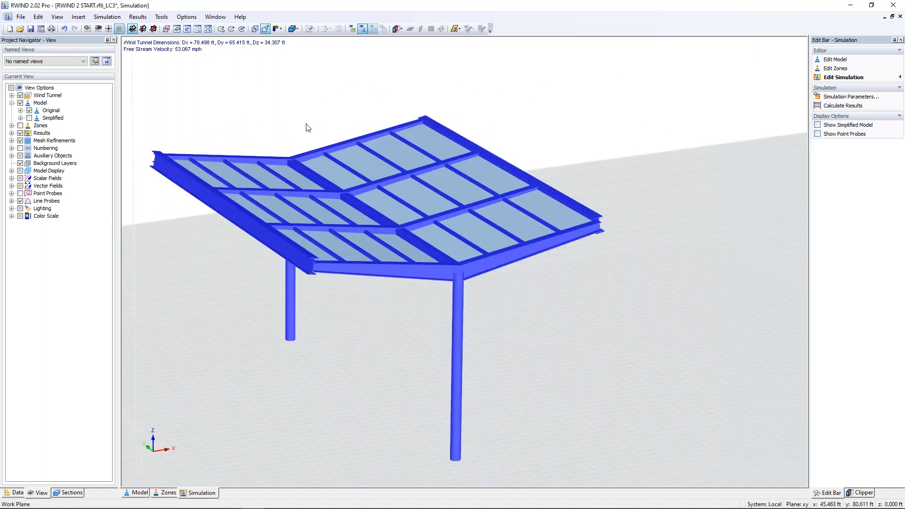
middle_click_drag(304, 123, 346, 124)
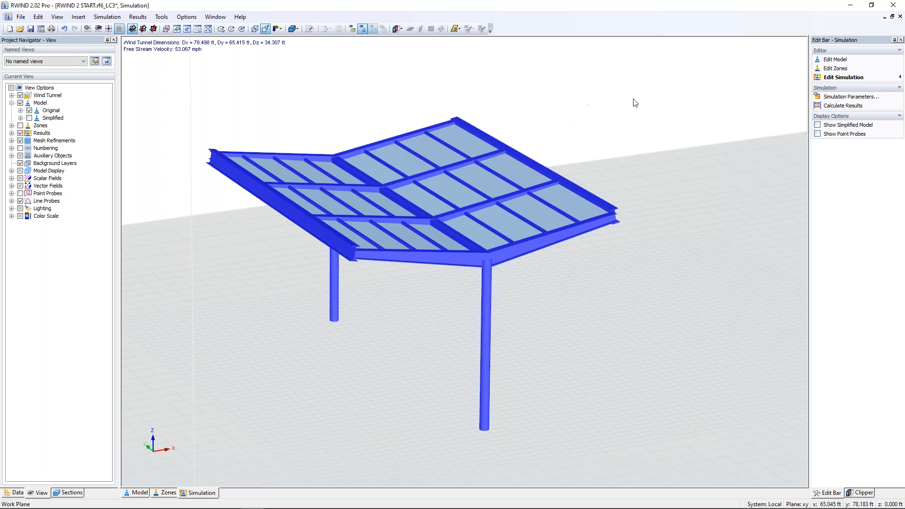
Close RWIND without saving the changes, return to the RFEM window with RWIND 2 START.rf6 and cancel the load case settings
left_click(893, 6)
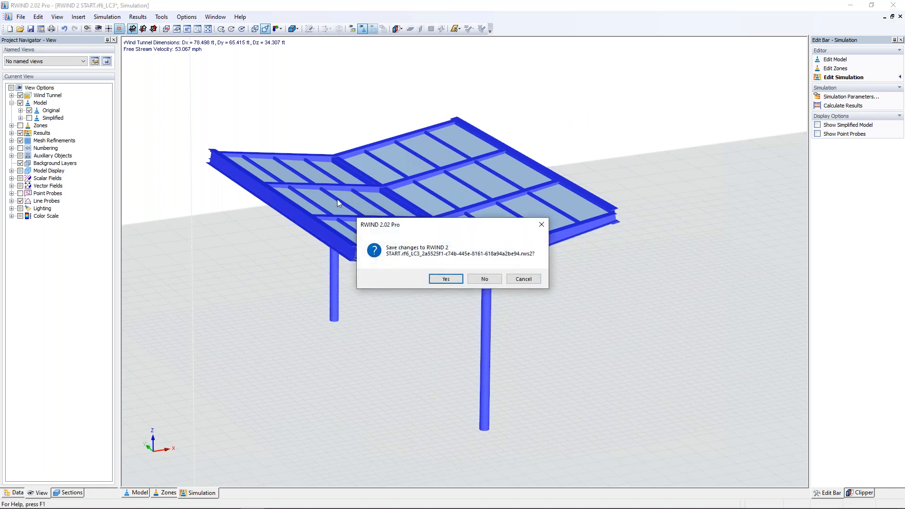
left_click(483, 280)
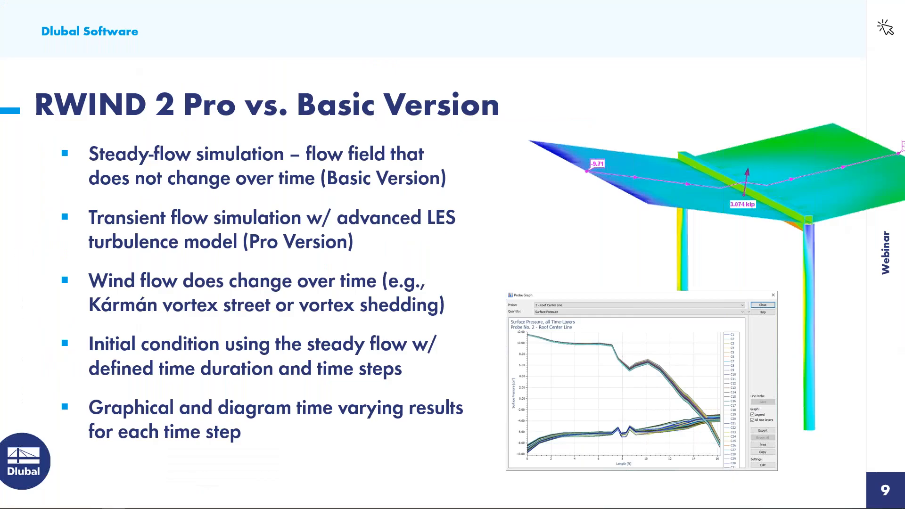
key("super+Tab")
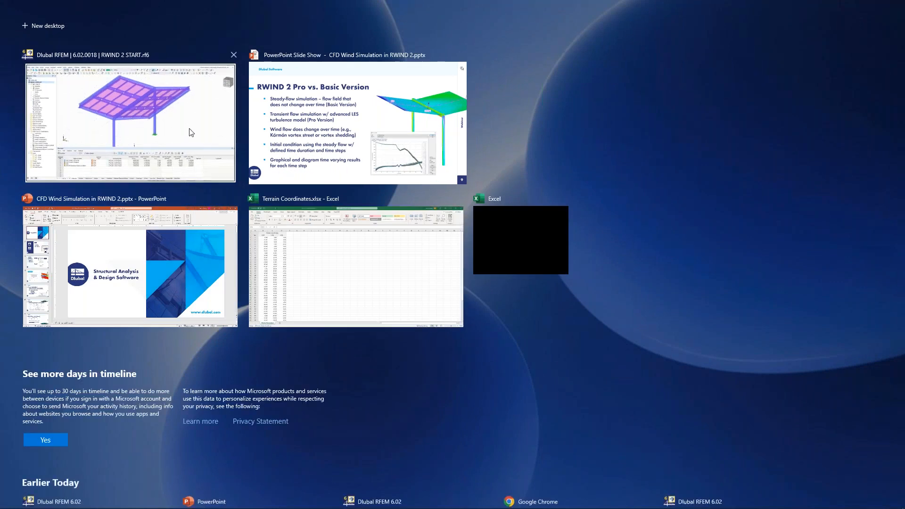
left_click(191, 133)
left_click(751, 420)
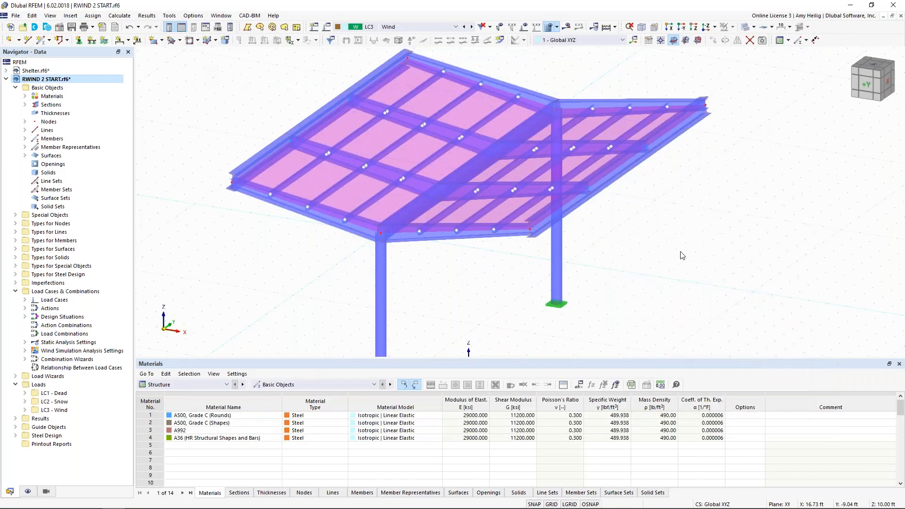
Select the two columns, the beam connecting them and both roof surfaces, and show only these objects in visibility mode
middle_click_drag(498, 297, 492, 240)
scroll(418, 271, "down", 1)
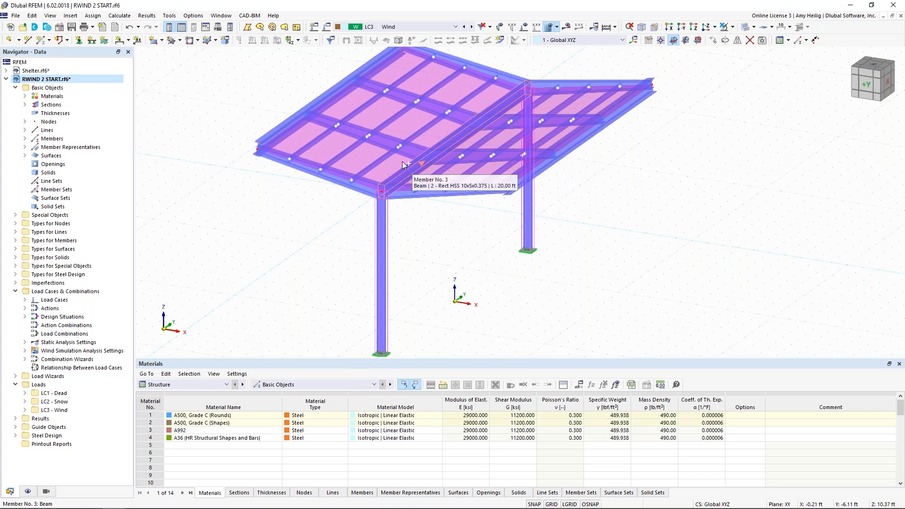
left_click(450, 175, "ctrl")
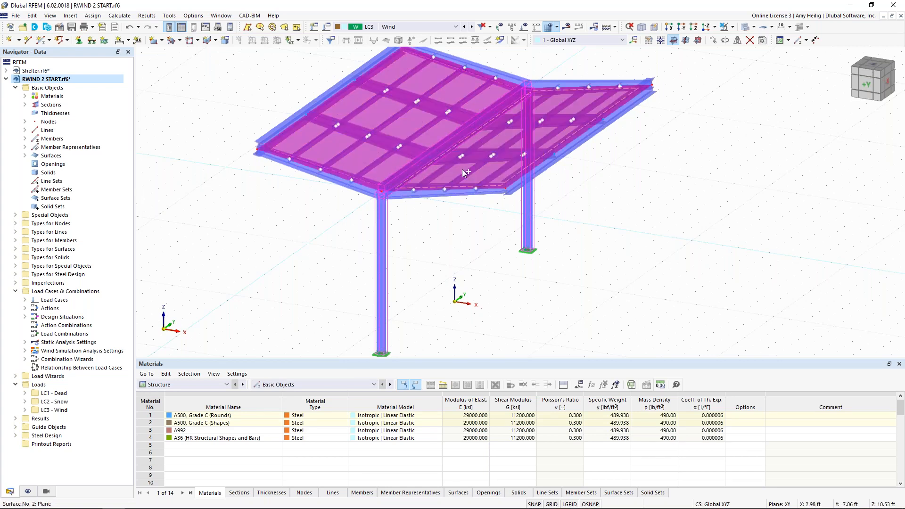
left_click(733, 28)
left_click(739, 40)
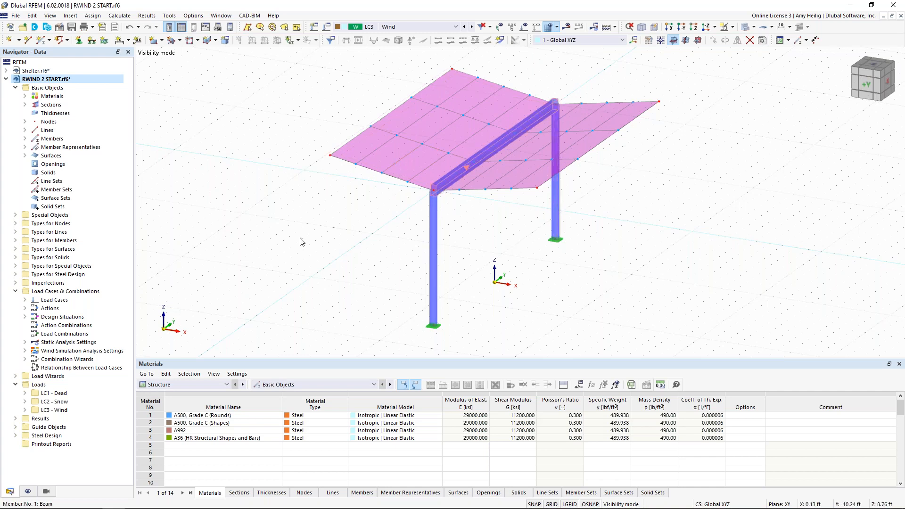
Review the wind simulation options in the mesh settings, including Active (visible) objects only, and cancel without changes
left_click(119, 15)
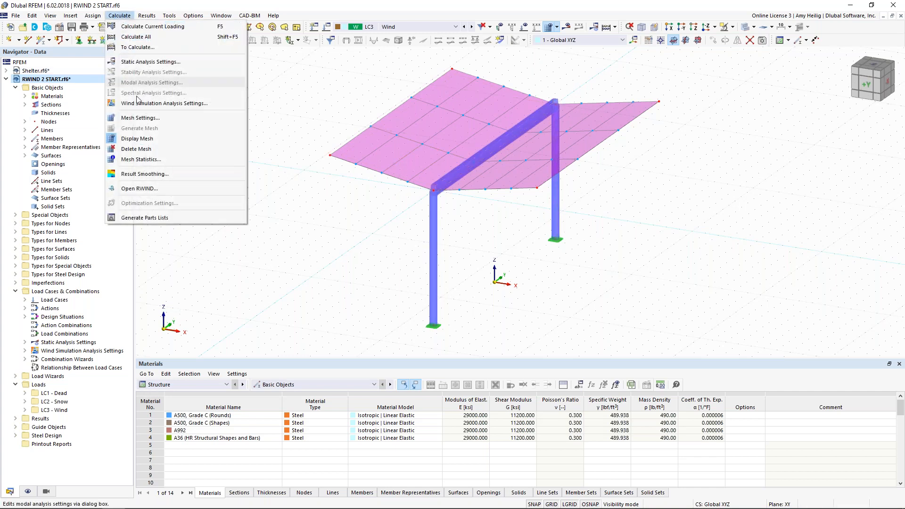
left_click(141, 118)
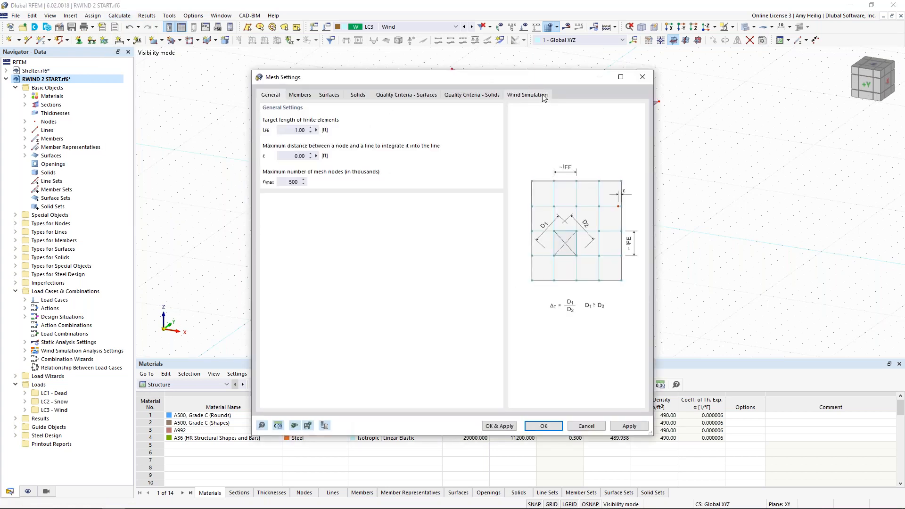
left_click(543, 96)
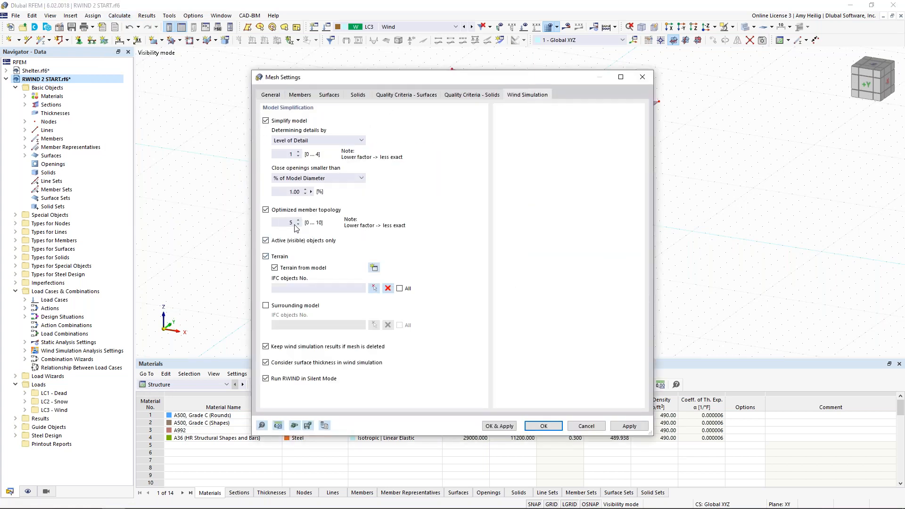
left_click(577, 424)
Open load case LC3 Wind in RWIND from its wind simulation settings and switch to RWIND to view the reduced shelter
left_click(327, 28)
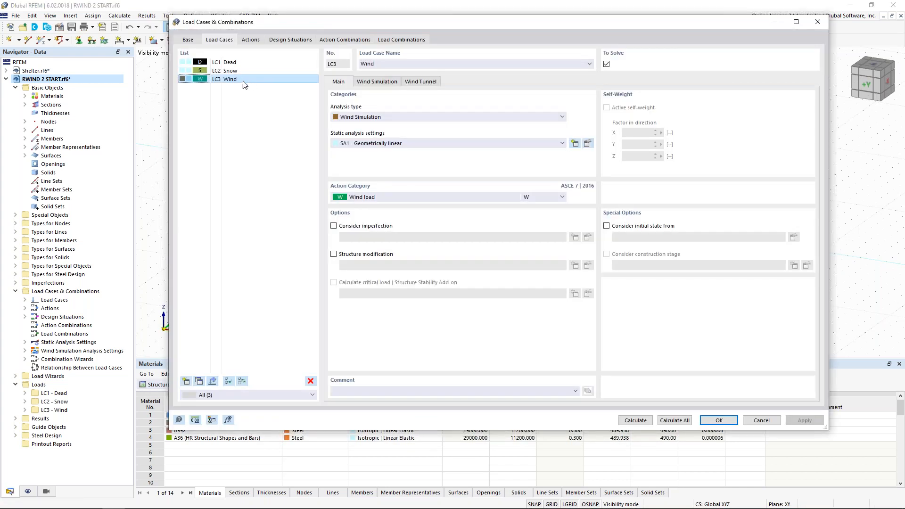
left_click(375, 82)
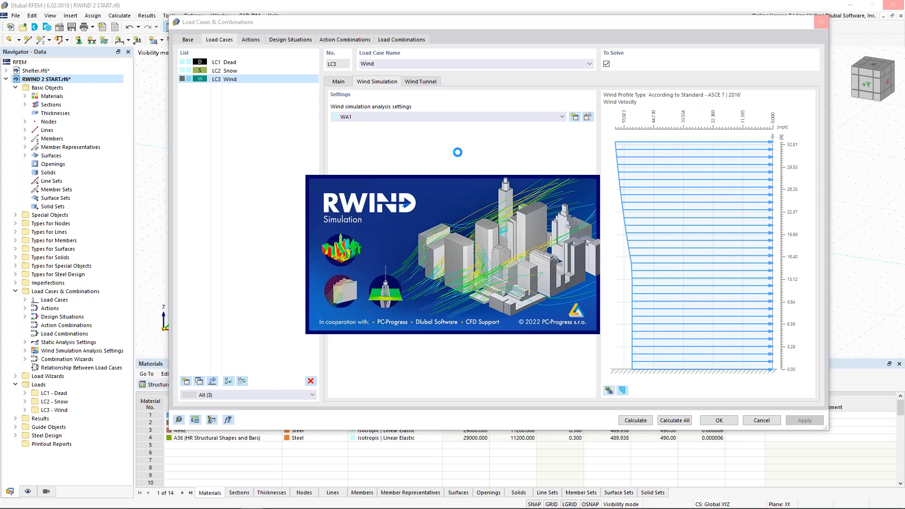
key("super+Tab")
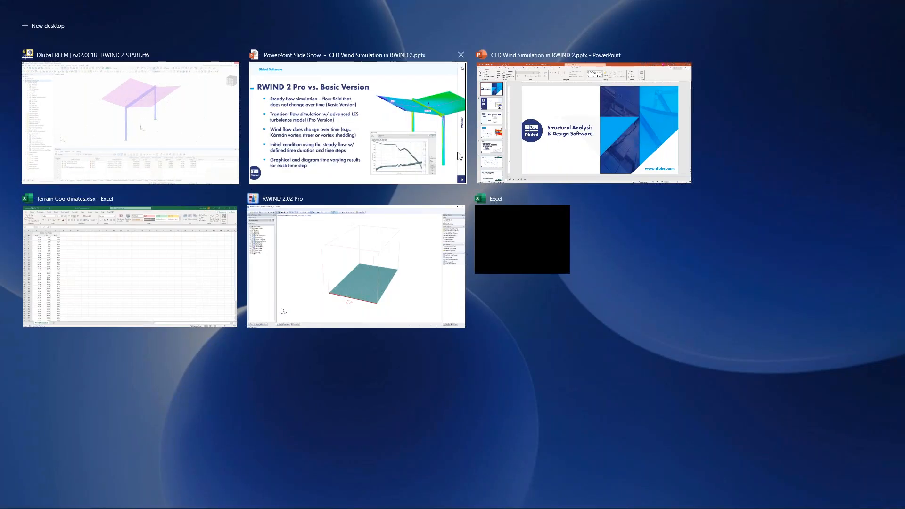
left_click(427, 238)
middle_click_drag(637, 343, 415, 302)
scroll(476, 266, "up", 3)
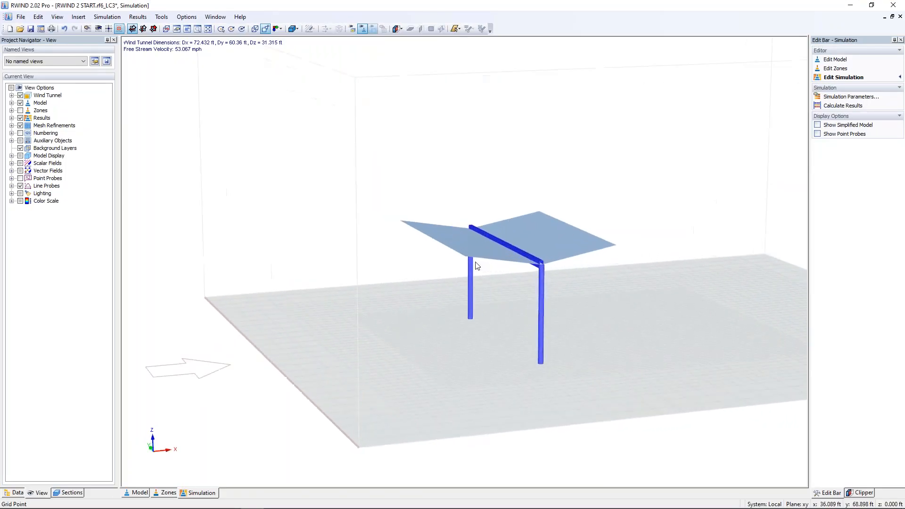
middle_click_drag(646, 193, 584, 196)
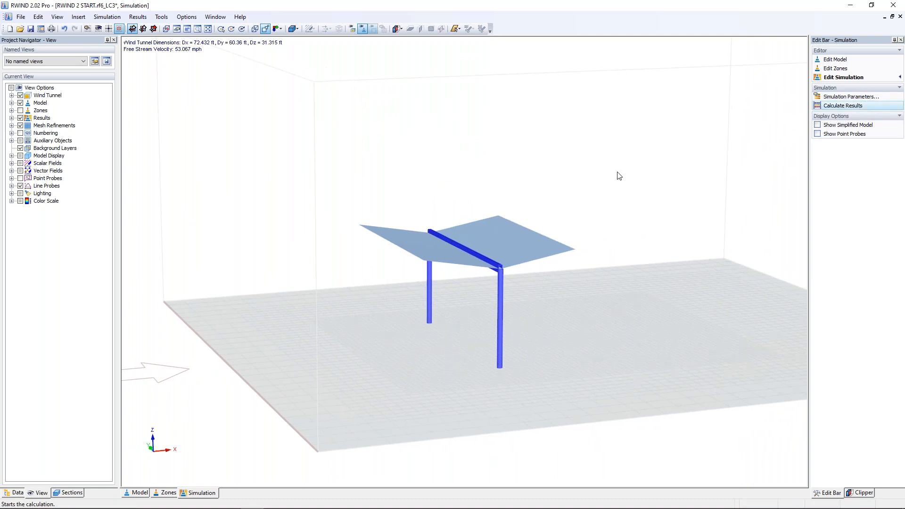
Start the steady flow calculation for the reduced shelter model
left_click(843, 105)
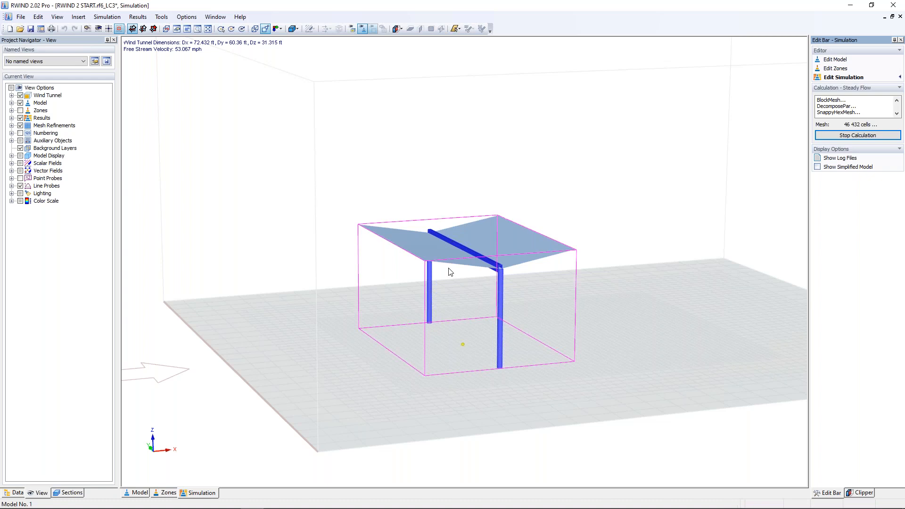
scroll(433, 254, "up", 4)
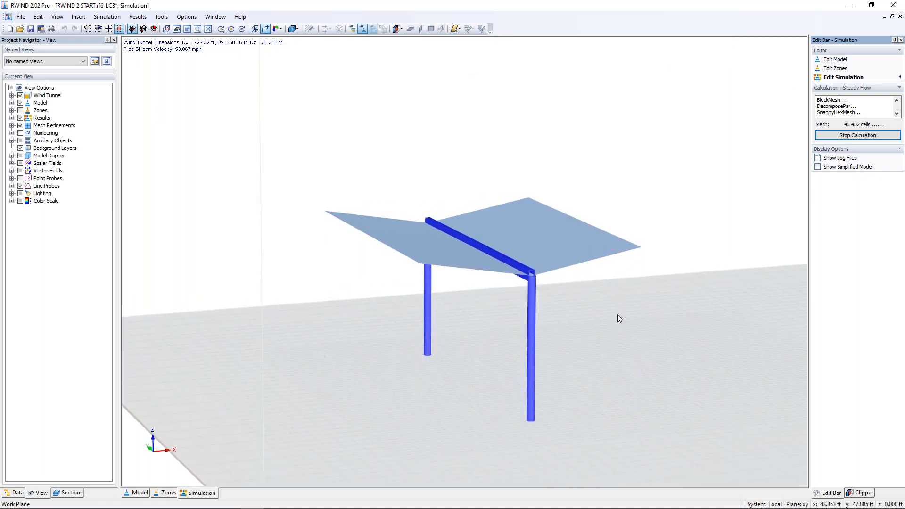
scroll(616, 315, "up", 1)
middle_click_drag(615, 315, 565, 317, "ctrl")
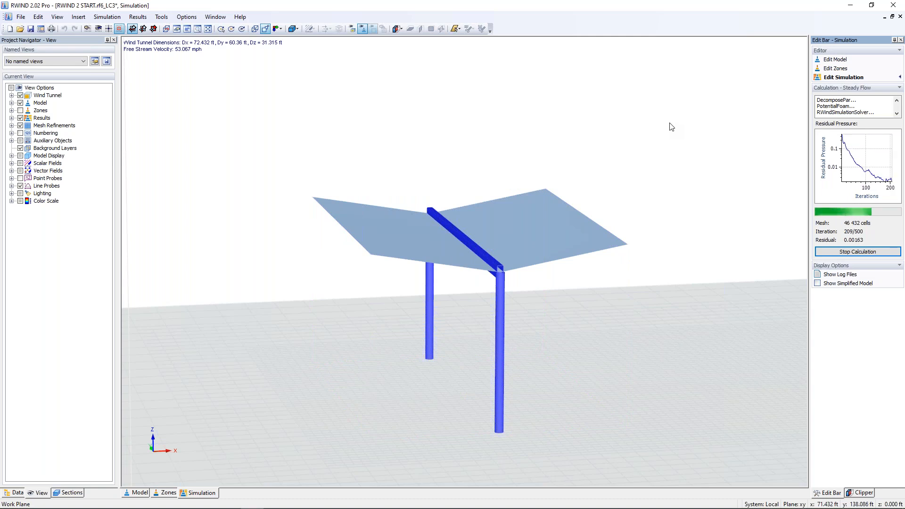
Display the simplified model of the reduced shelter and hide the original model to inspect the roof and columns
left_click(11, 103)
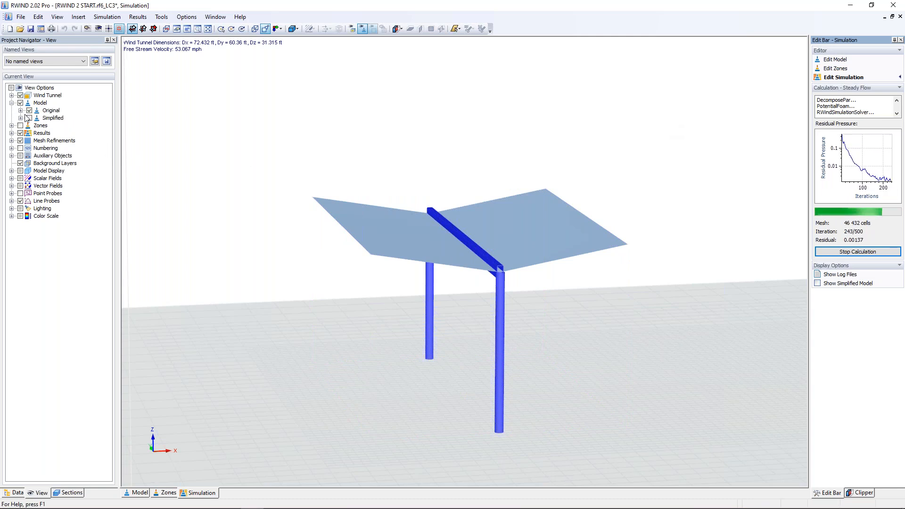
left_click(29, 118)
left_click(30, 110)
middle_click_drag(264, 208, 282, 255, "ctrl")
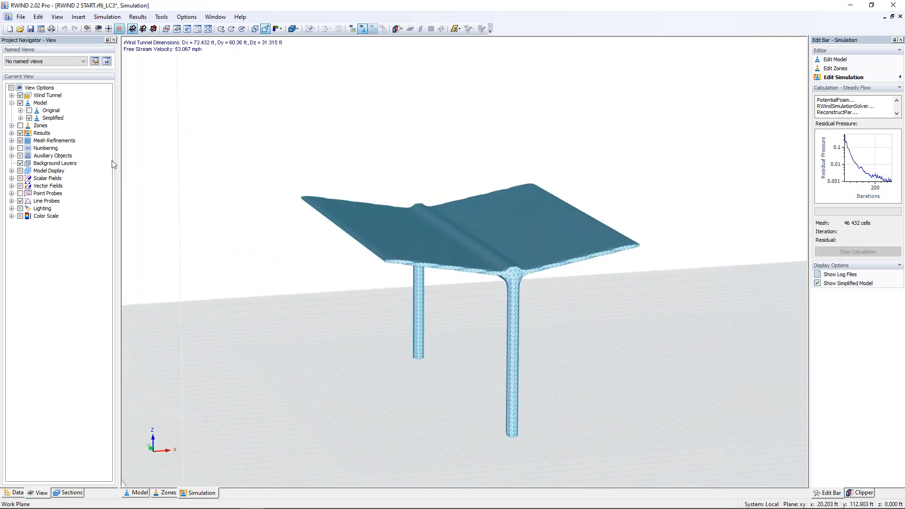
Display the original model instead of the simplified one, keep RWIND open, and inspect the surface pressures on the roof and columns
left_click(30, 110)
left_click(29, 118)
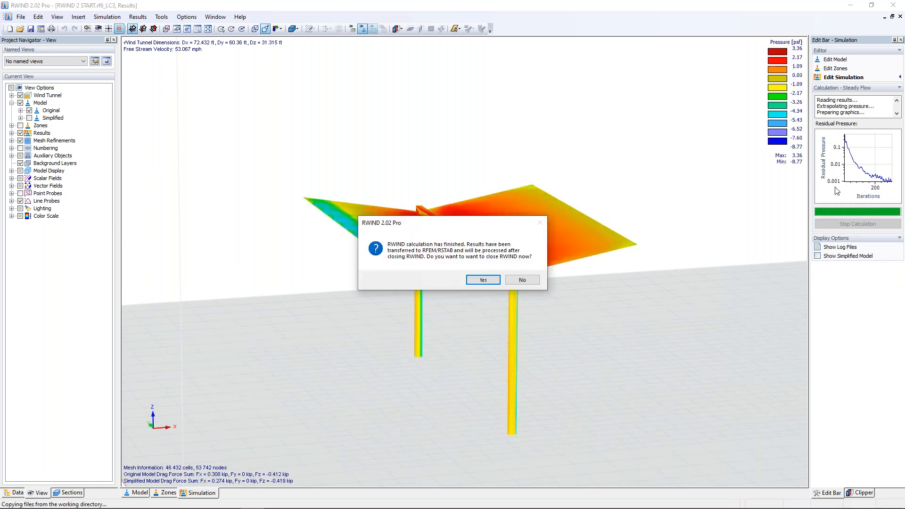
left_click(531, 279)
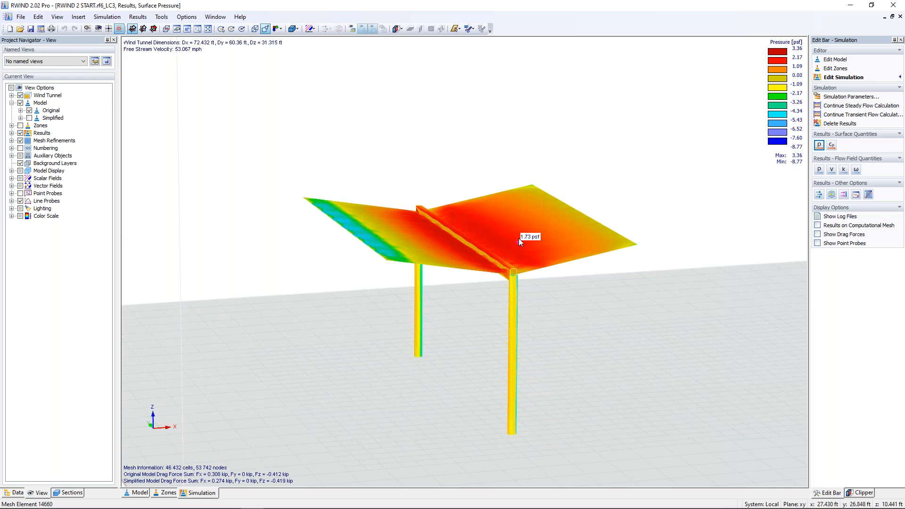
middle_click_drag(485, 240, 513, 185, "ctrl")
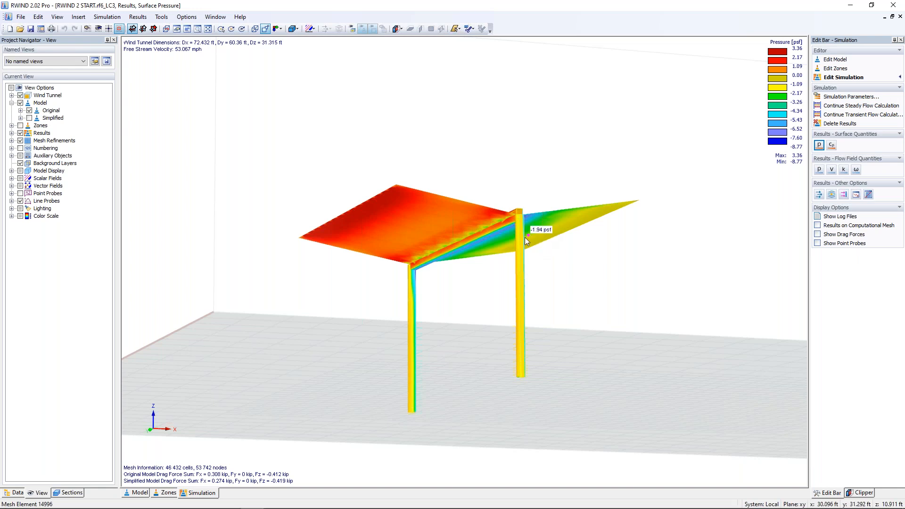
middle_click_drag(566, 157, 551, 235, "ctrl")
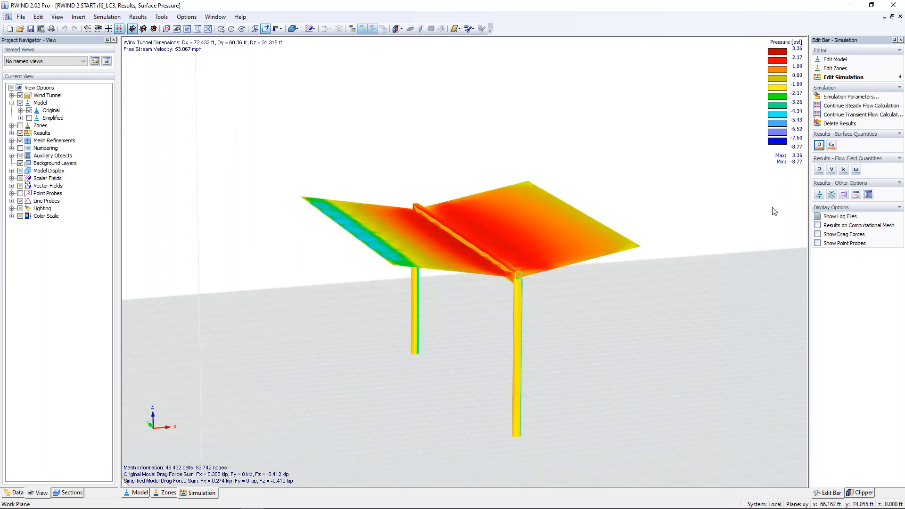
Display the wind velocity vectors and shift their section plane across the shelter to inspect the flow around the roof
left_click(818, 196)
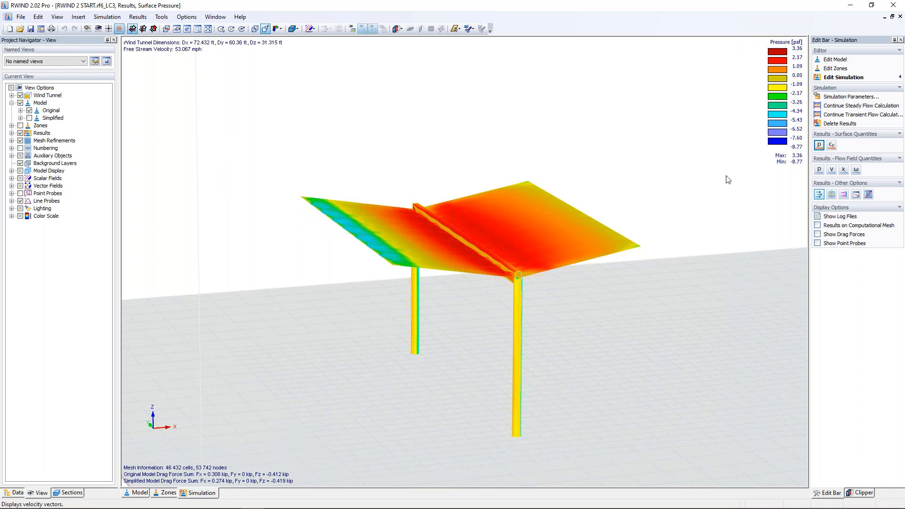
middle_click_drag(662, 237, 697, 246, "ctrl")
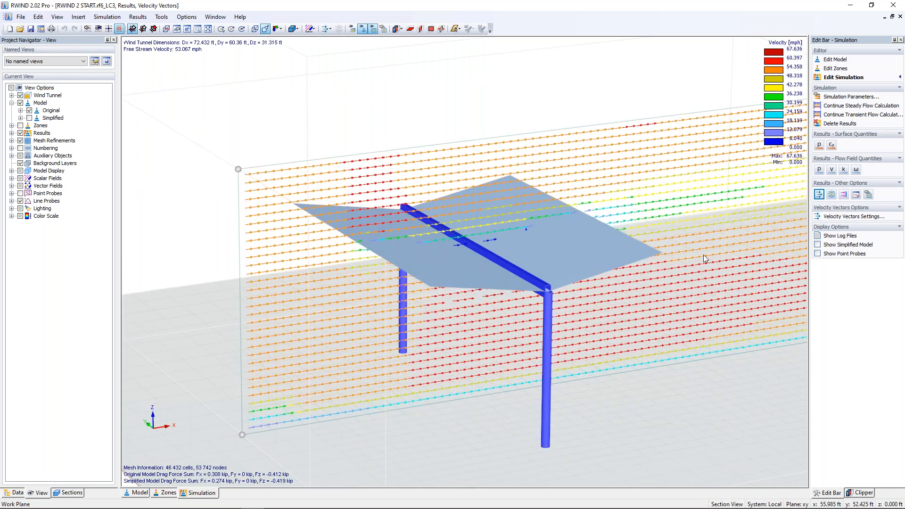
middle_click_drag(700, 286, 677, 276, "ctrl")
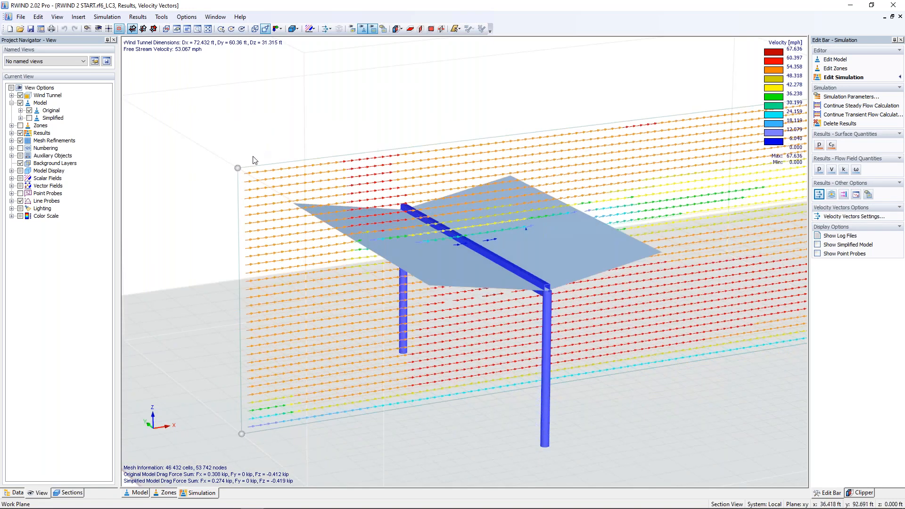
left_click_drag(237, 167, 271, 188)
middle_click_drag(623, 359, 621, 333, "ctrl")
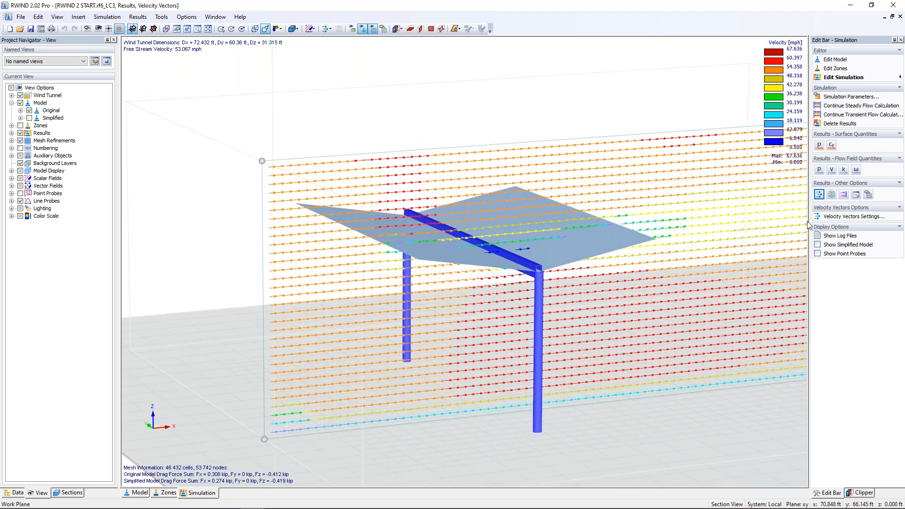
Display the wind streamlines around the shelter, play the flow animation, and switch the animation off again
middle_click_drag(584, 205, 621, 203, "ctrl")
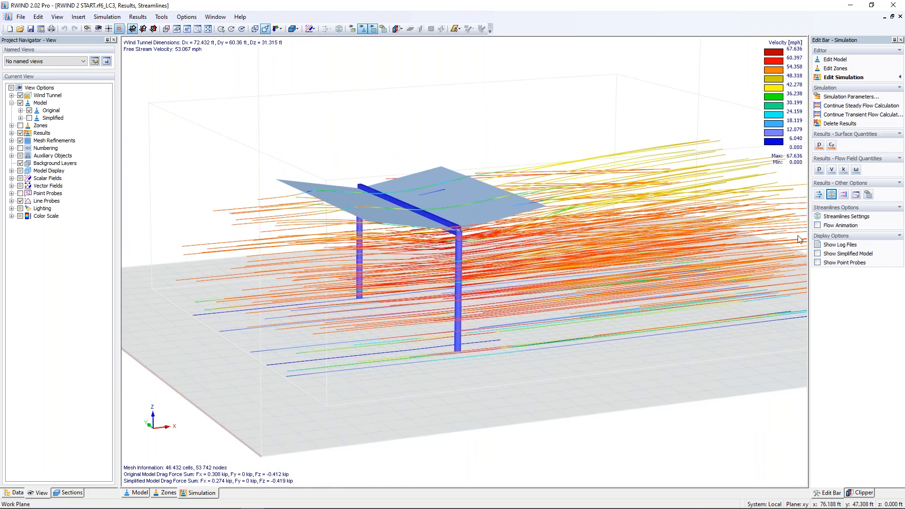
left_click(817, 226)
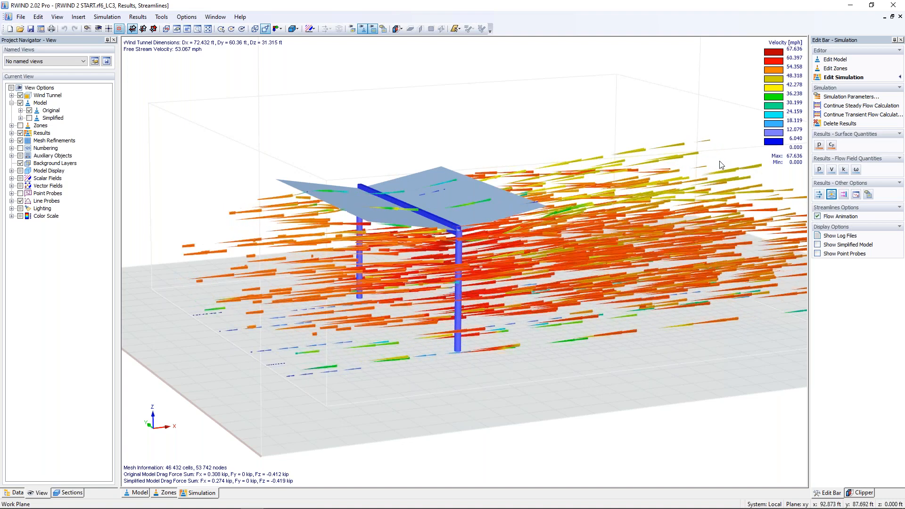
left_click(818, 216)
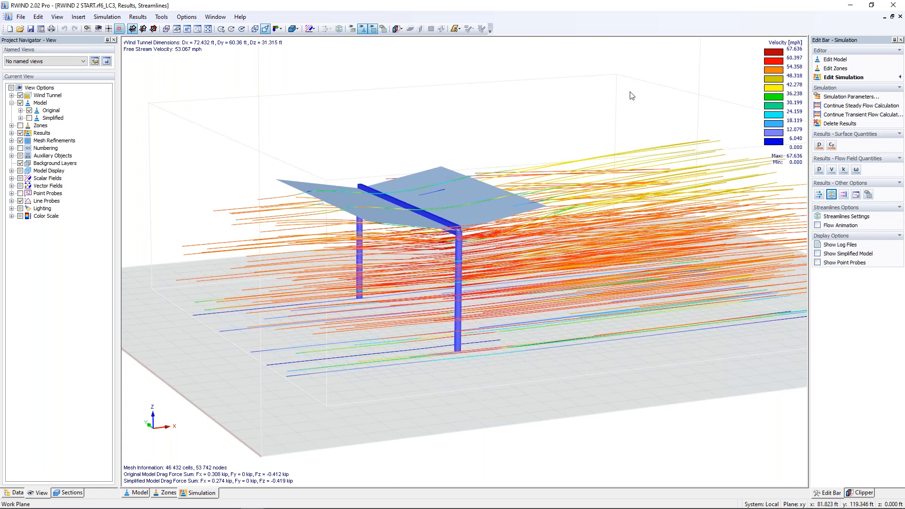
Close RWIND and switch back to the RFEM model, cancelling the open Load Cases & Combinations dialog
left_click(896, 7)
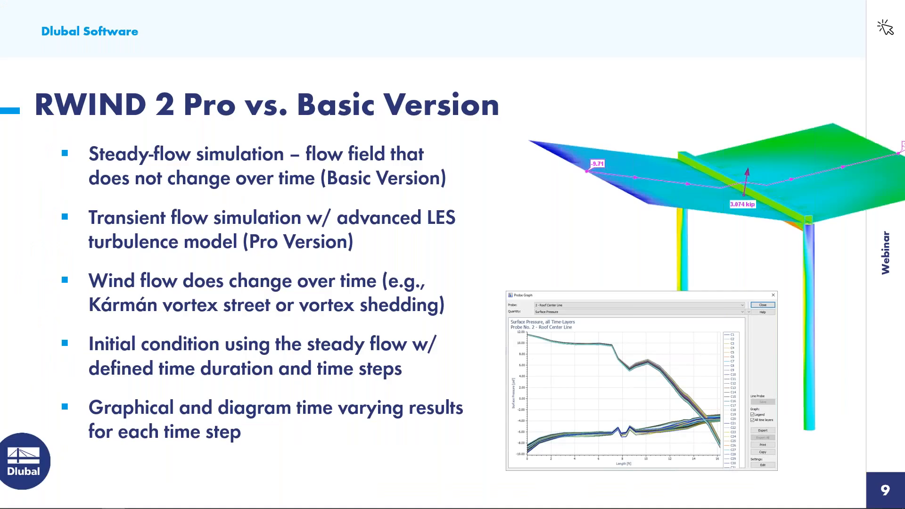
key("super+Tab")
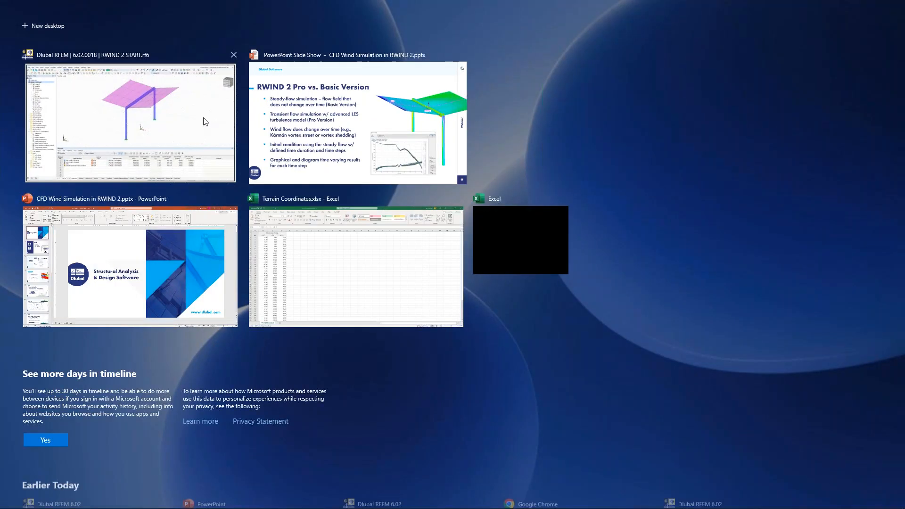
left_click(205, 121)
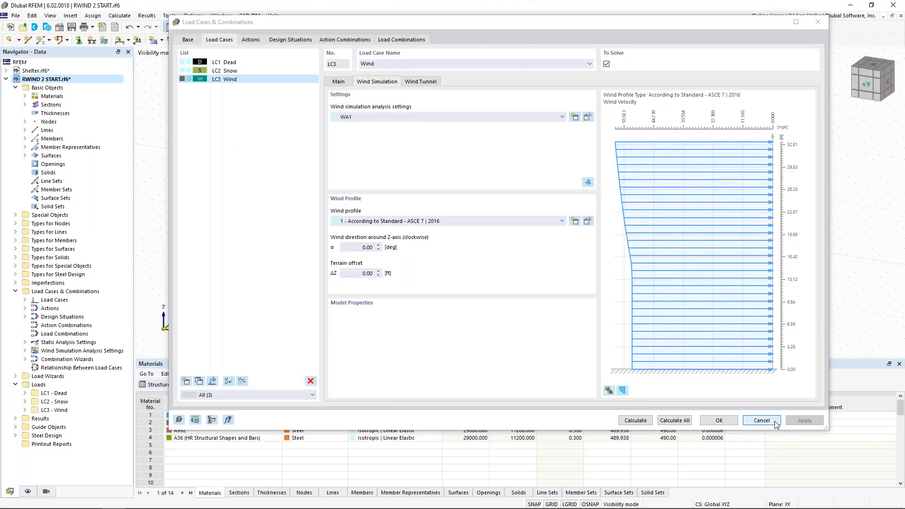
left_click(761, 421)
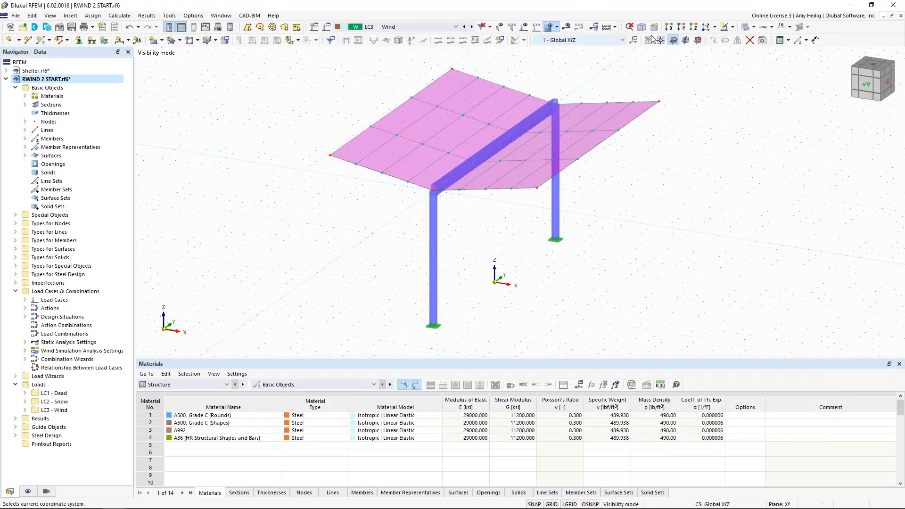
Cancel the visibility mode to restore the full shelter and display the LC3 wind loads with the wind tunnel
left_click(732, 27)
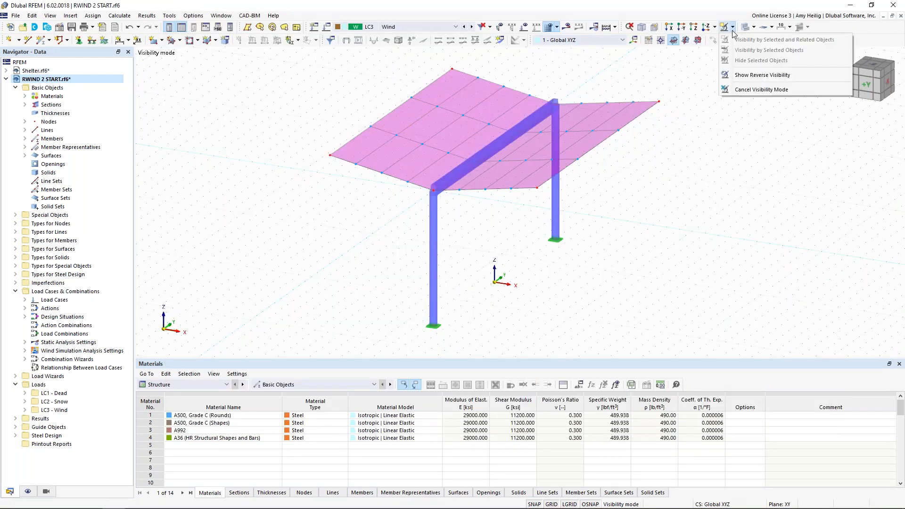
left_click(742, 87)
left_click(525, 29)
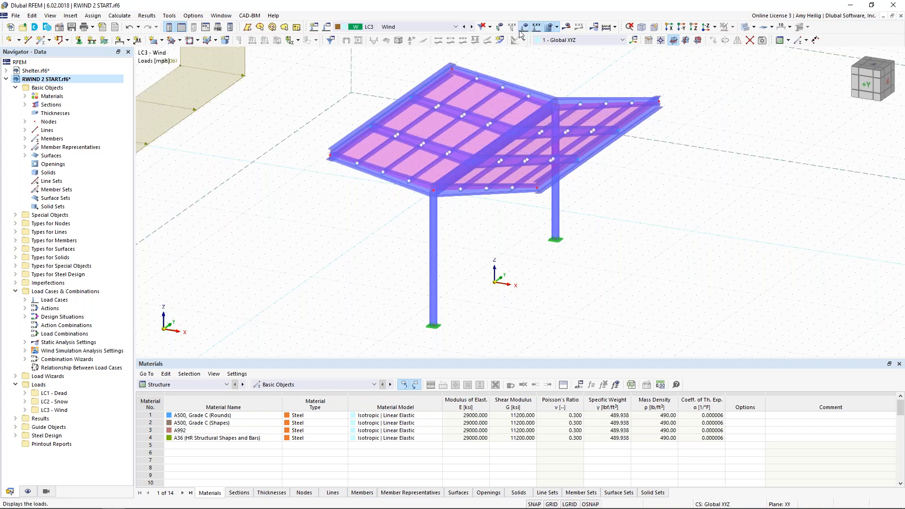
scroll(330, 195, "down", 5)
middle_click_drag(316, 198, 317, 223)
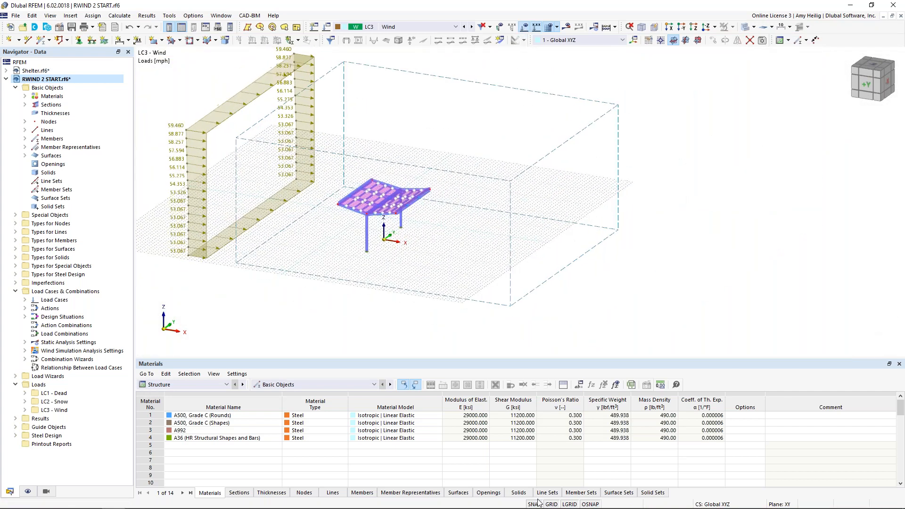
middle_click_drag(399, 282, 232, 179, "ctrl")
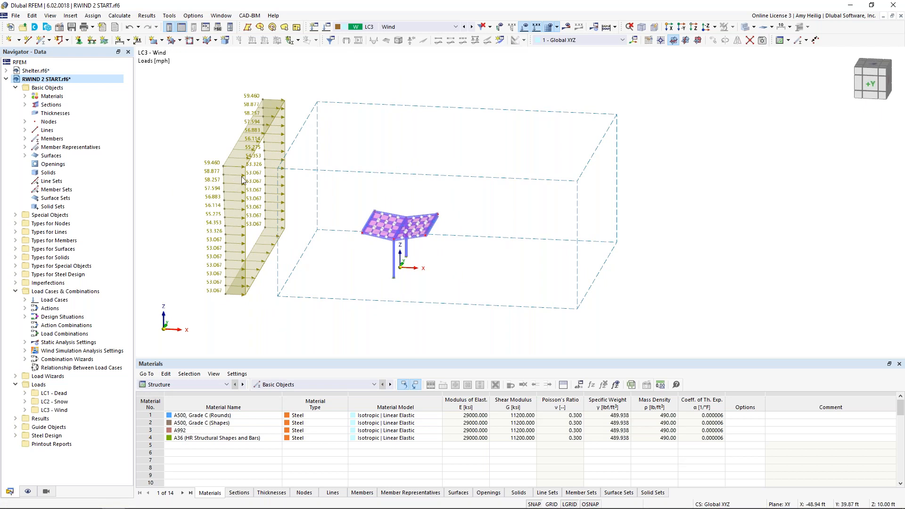
Calculate load case LC3 Wind and hide the loads to view the shelter's deformations and support reactions
left_click(568, 29)
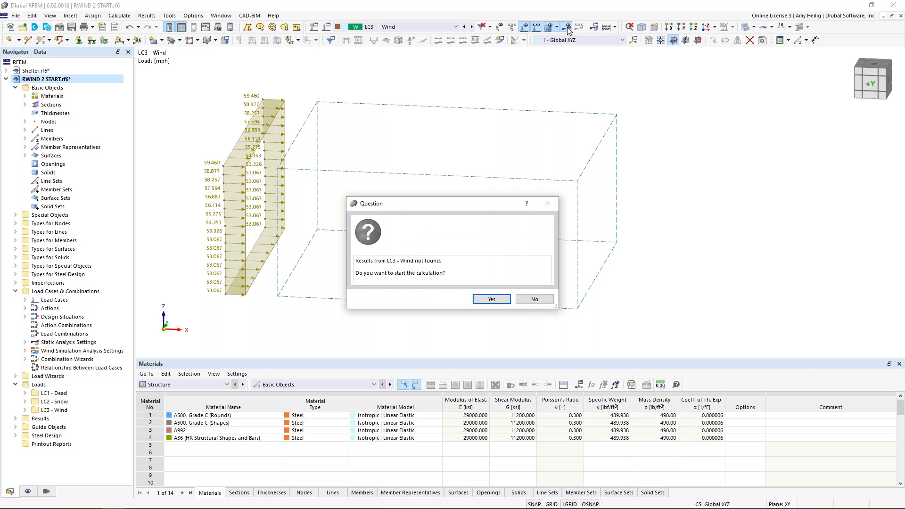
left_click(494, 299)
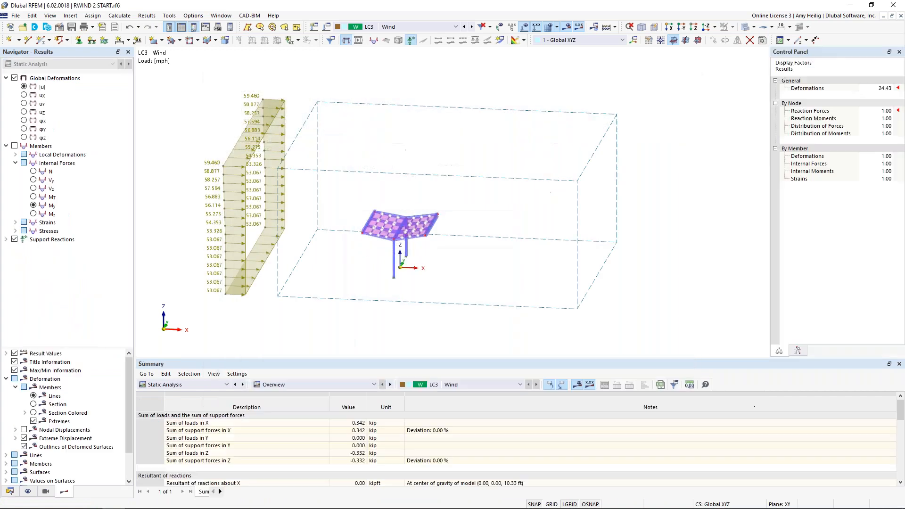
middle_click_drag(438, 288, 508, 282)
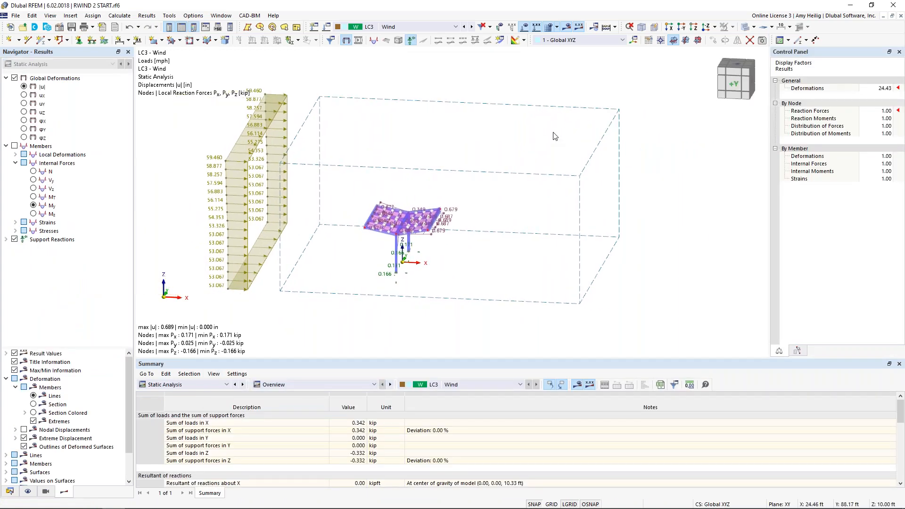
left_click(524, 28)
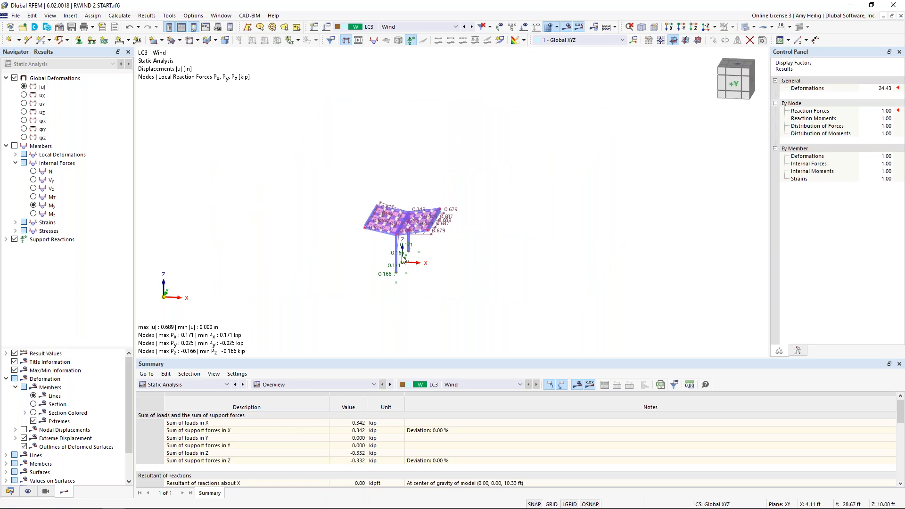
scroll(402, 255, "up", 6)
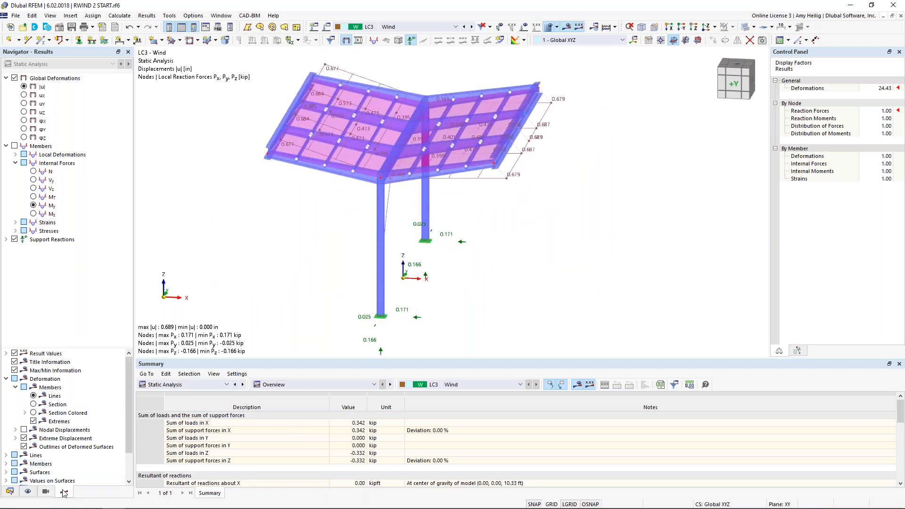
Set the member deformation display to Section Colored and inspect the deformed shelter from the side and in 3D
left_click(6, 379)
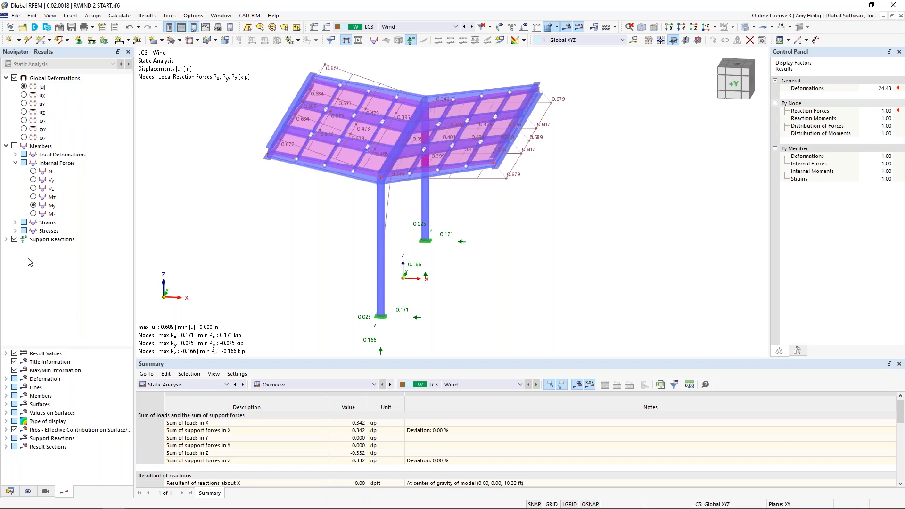
left_click(5, 379)
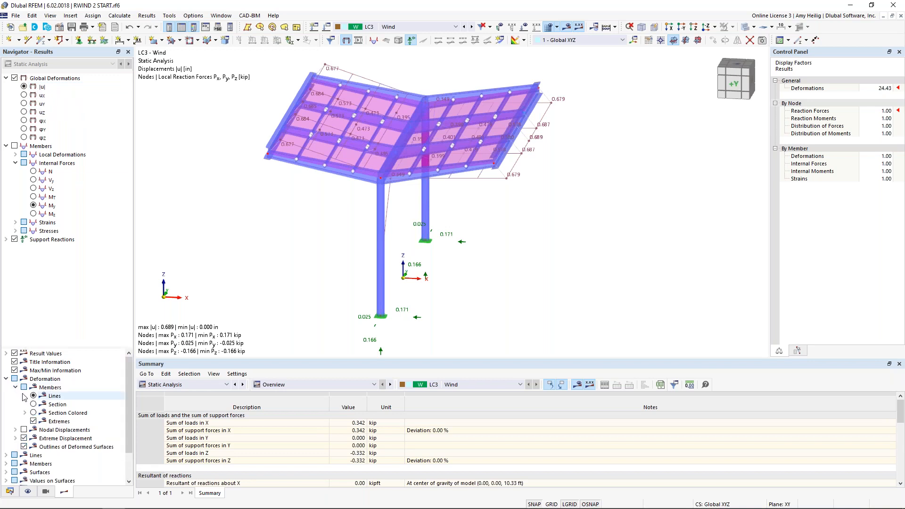
left_click(33, 413)
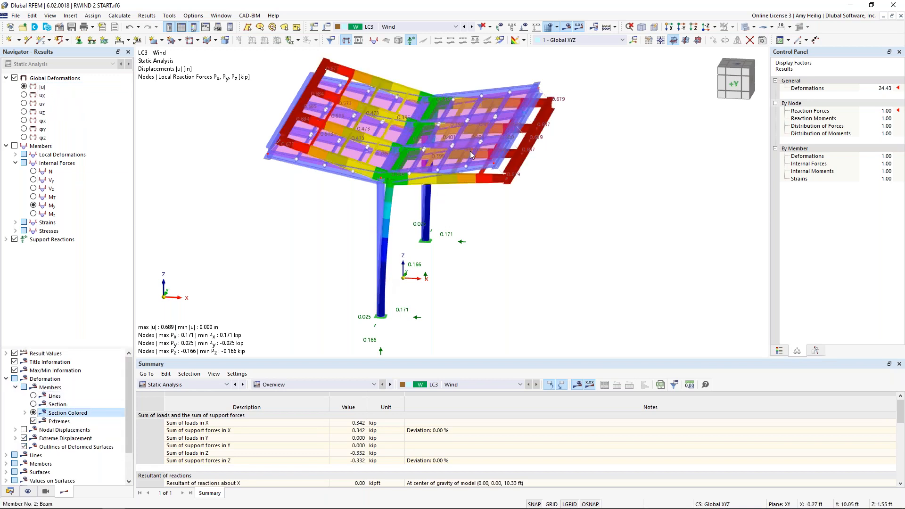
left_click(745, 30)
middle_click_drag(481, 273, 490, 238, "ctrl")
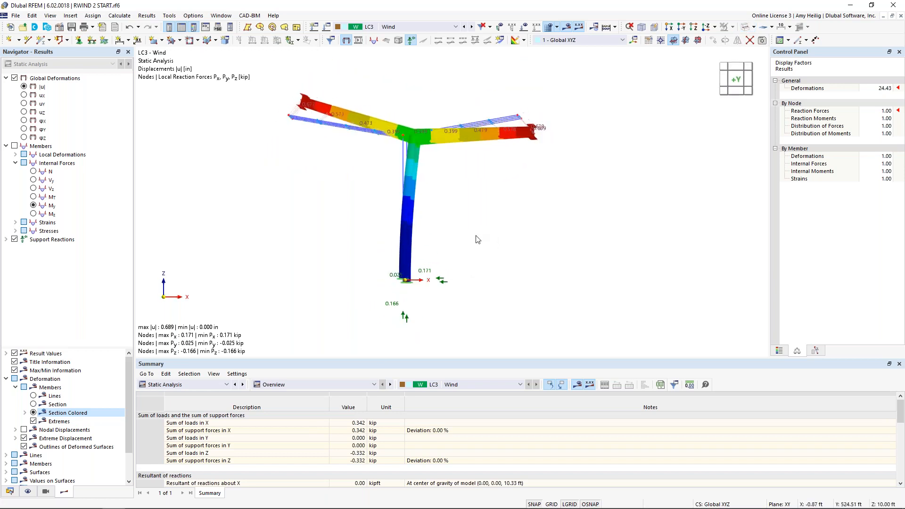
middle_click_drag(572, 221, 527, 259, "ctrl")
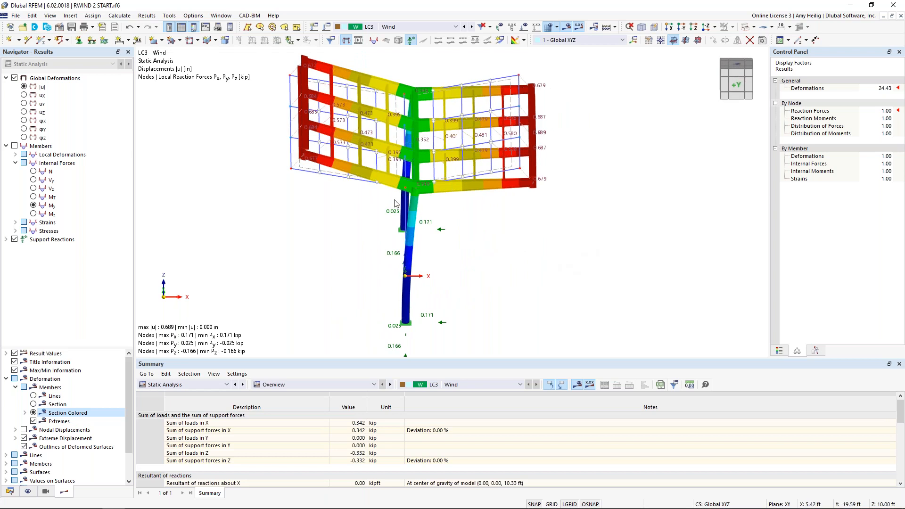
middle_click_drag(321, 255, 294, 234, "ctrl")
scroll(286, 233, "down", 1)
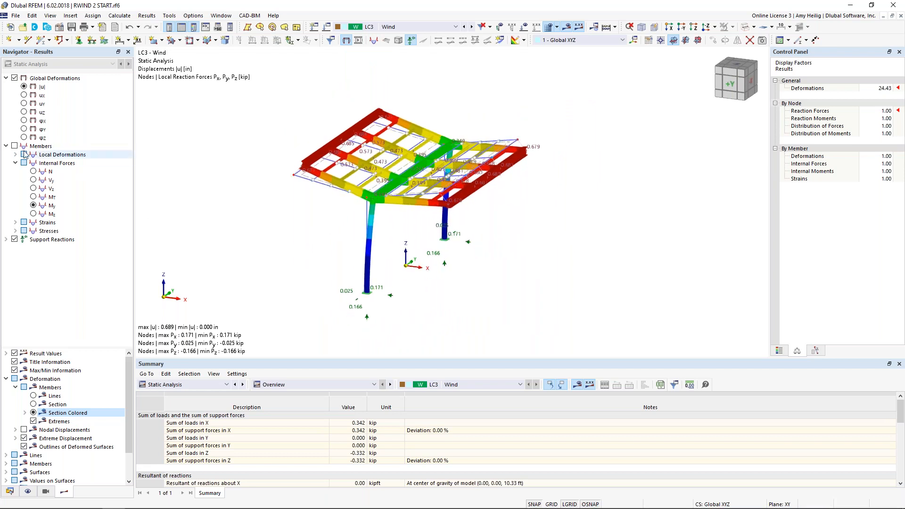
Display the member internal forces, reviewing the axial forces N and the bending moments My
left_click(23, 163)
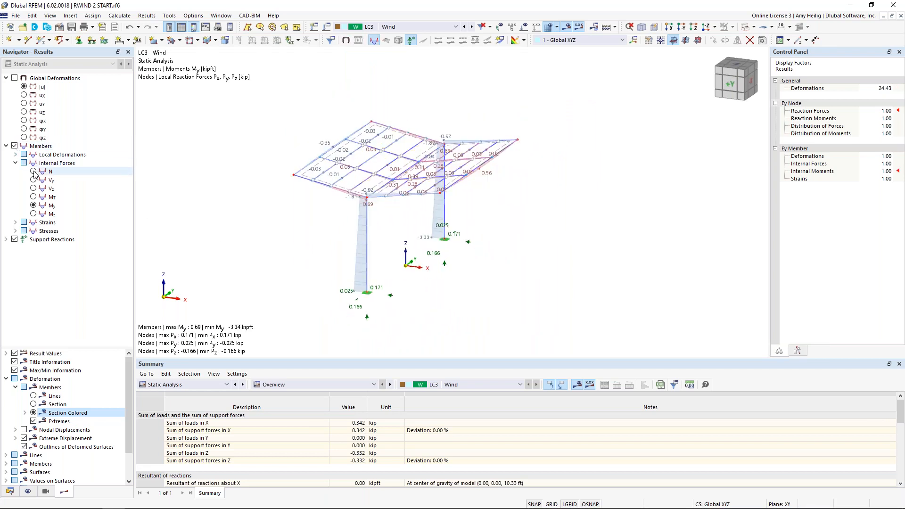
left_click(33, 171)
scroll(348, 274, "up", 2)
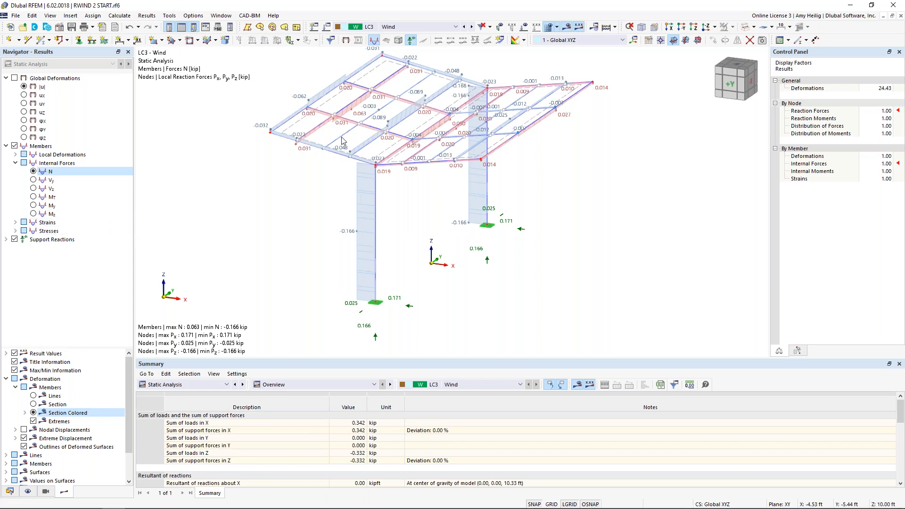
left_click(34, 206)
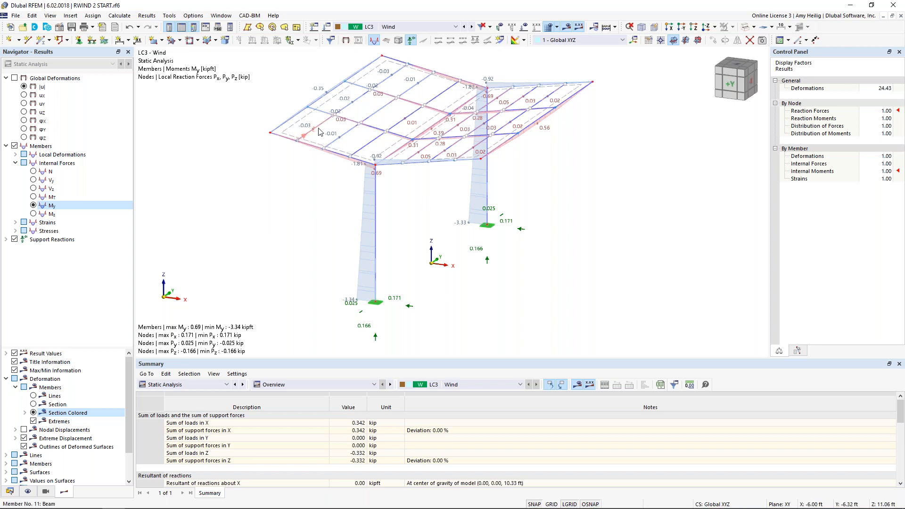
Limit the visible objects to the members with section 5, C 4x5.4, to view their My moments
left_click(46, 491)
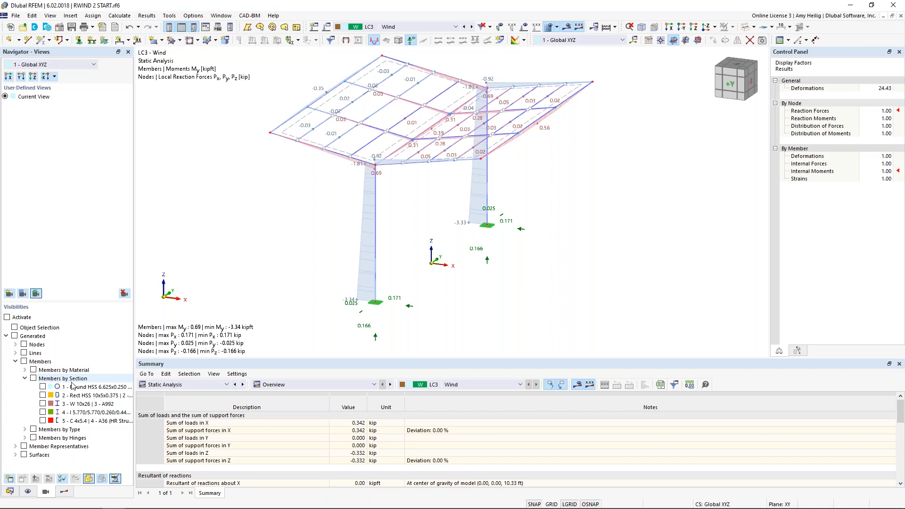
left_click(43, 420)
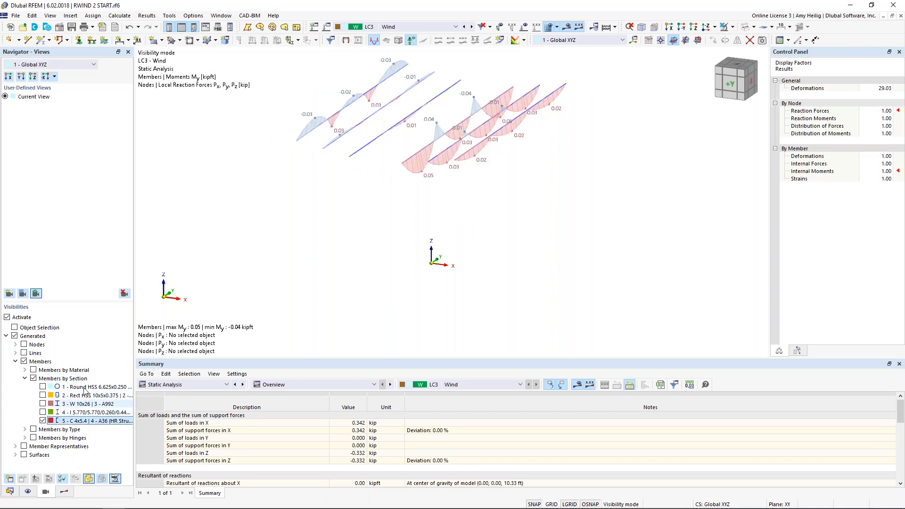
Show the hidden objects in the background and inspect the My moments of the section 5 members
right_click(552, 206)
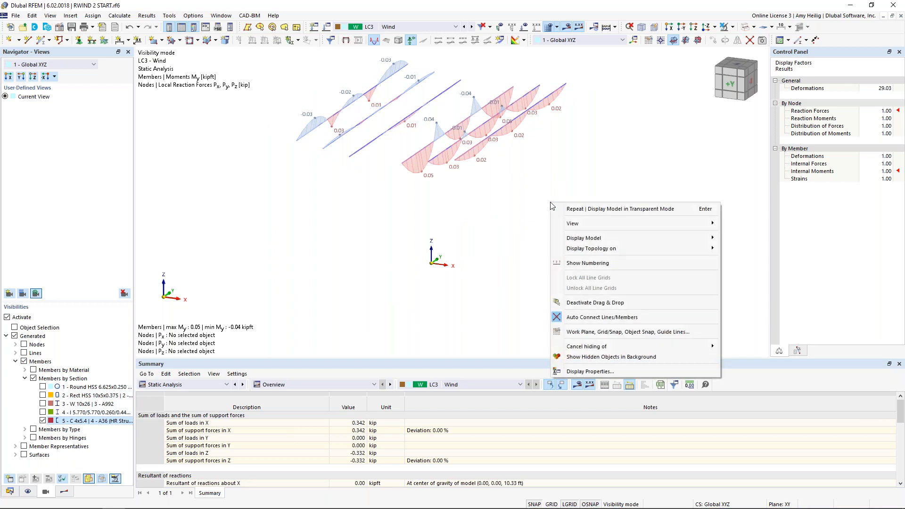
left_click(594, 357)
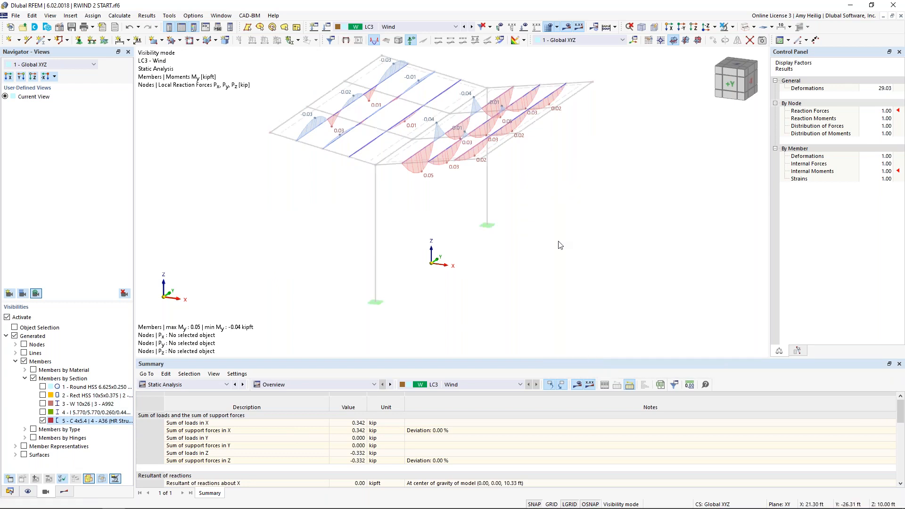
middle_click_drag(580, 213, 490, 277, "ctrl")
scroll(490, 278, "up", 2)
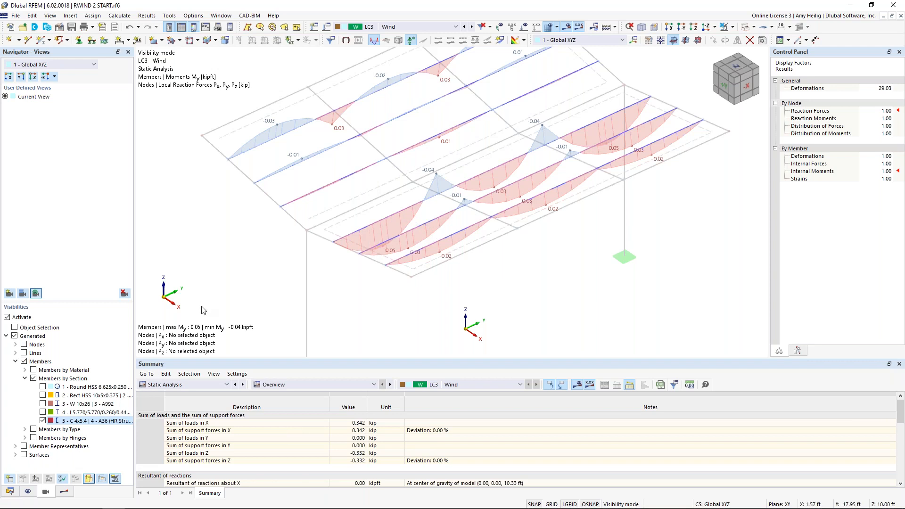
Cancel the visibility mode to show all objects again, and review the My moments and support reactions across the whole shelter
left_click(64, 491)
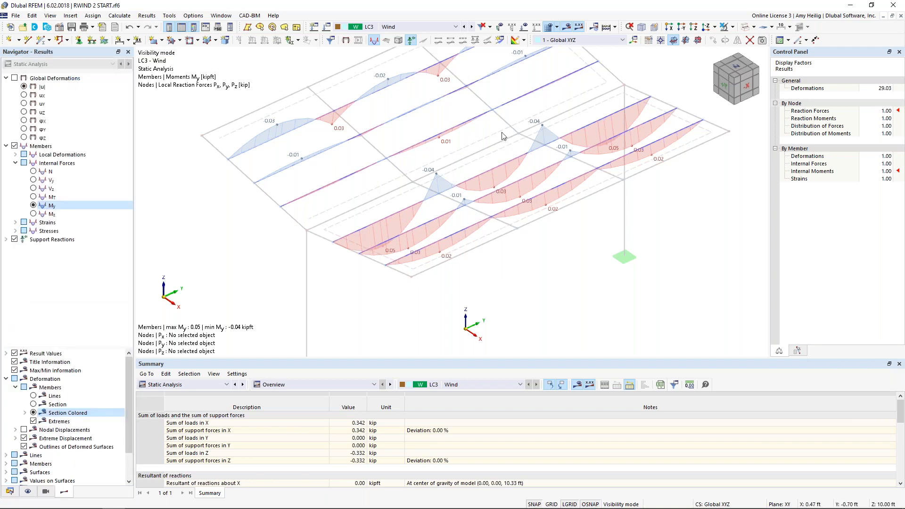
left_click(725, 41)
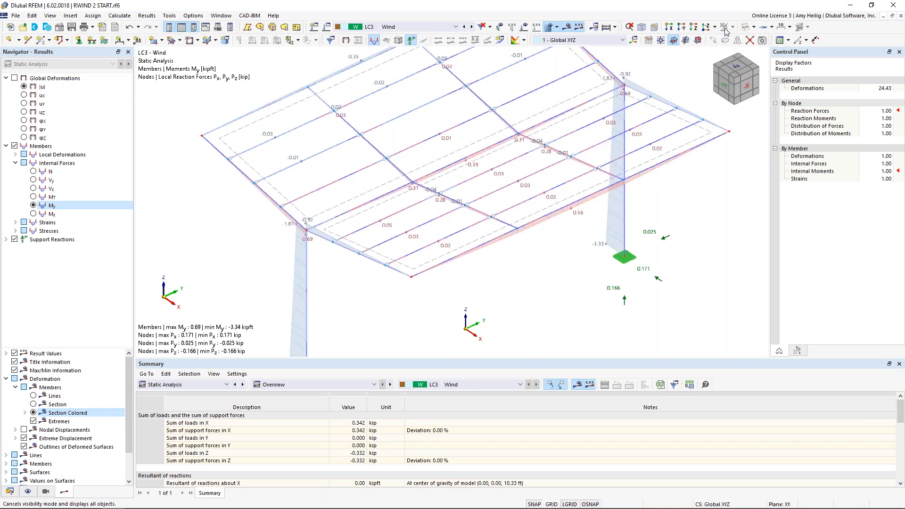
scroll(408, 250, "down", 1)
middle_click_drag(437, 273, 450, 178)
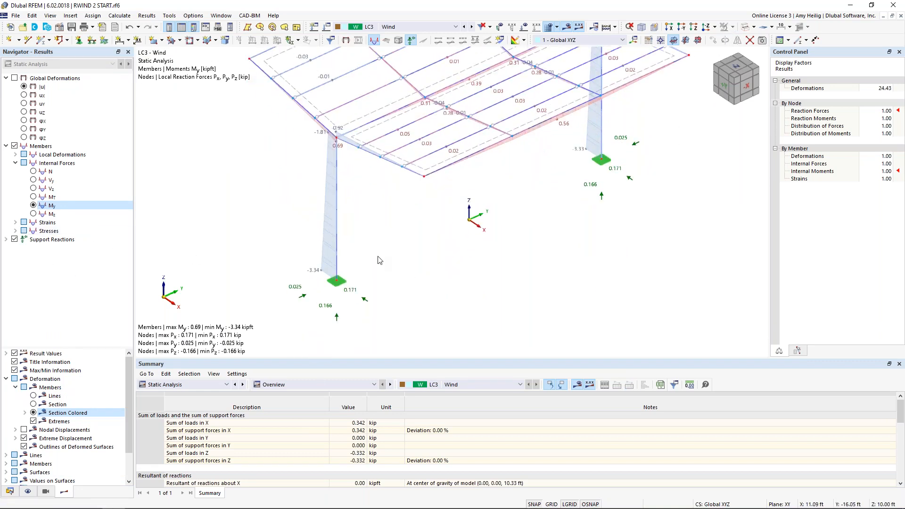
scroll(398, 200, "down", 2)
middle_click_drag(389, 211, 403, 232)
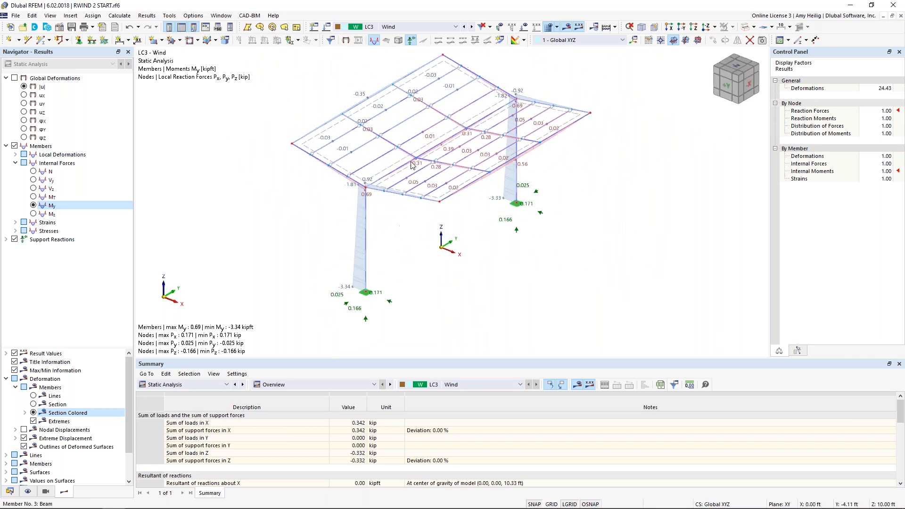
Make load combination CO3, 1.20D + 1.60S + 0.50W, current and display its loads on the shelter
left_click(424, 31)
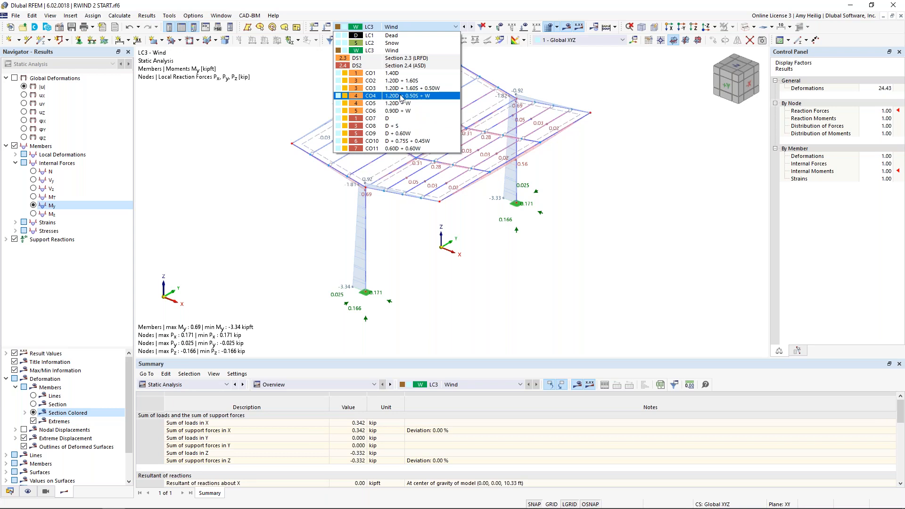
left_click(388, 88)
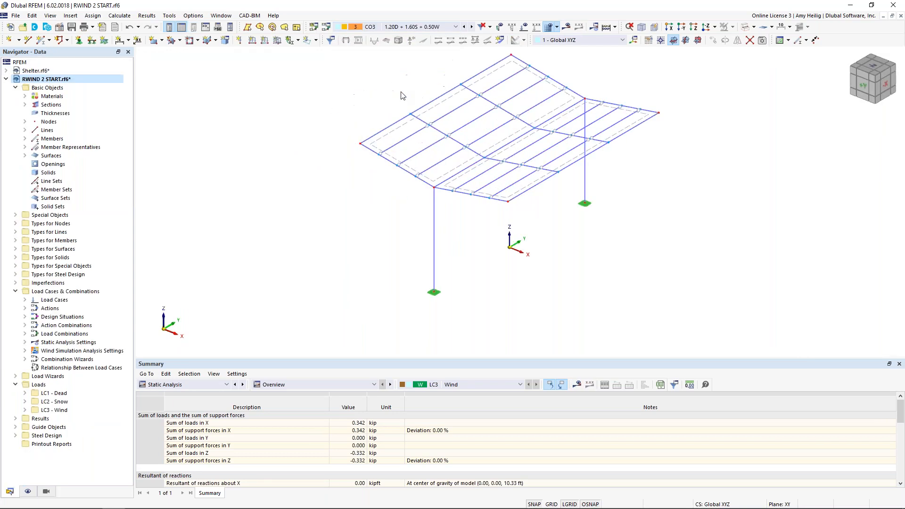
left_click(524, 27)
middle_click_drag(415, 168, 382, 253)
scroll(378, 252, "up", 3)
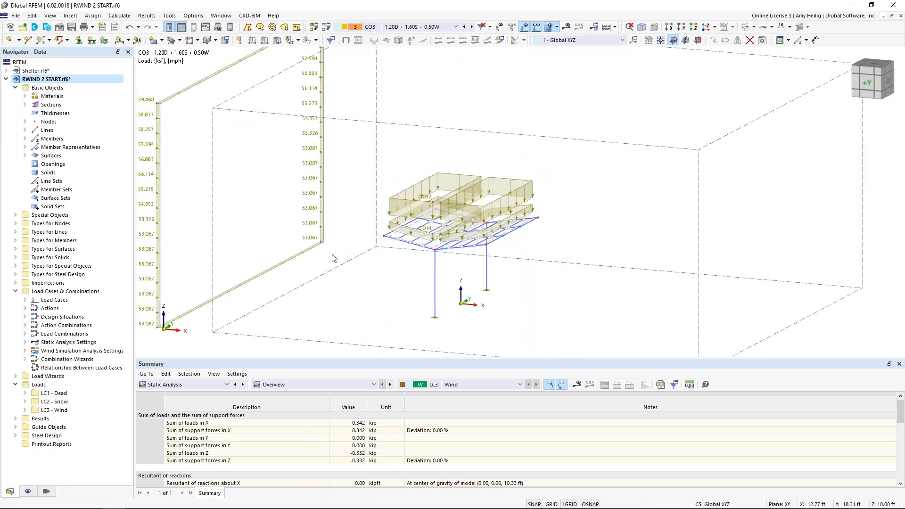
Switch the table to Steel Design and calculate the design checks to show the design ratios on members
left_click(204, 388)
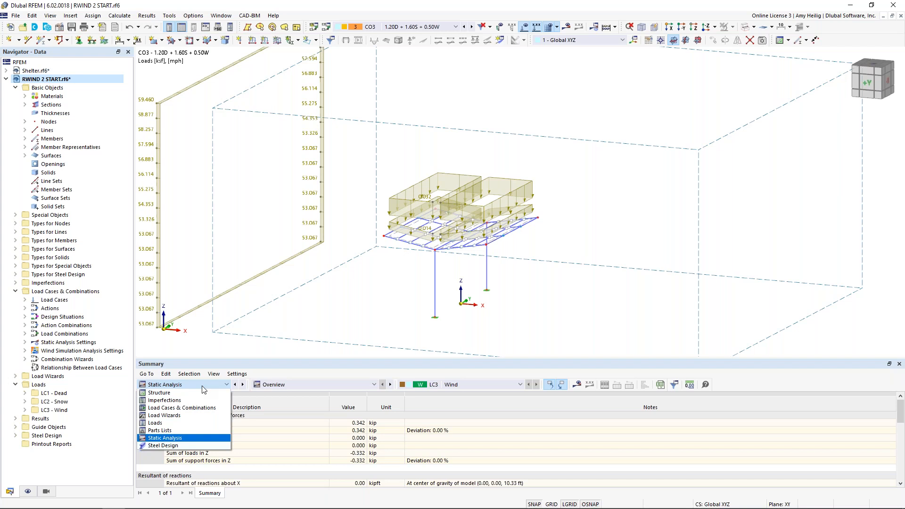
left_click(182, 444)
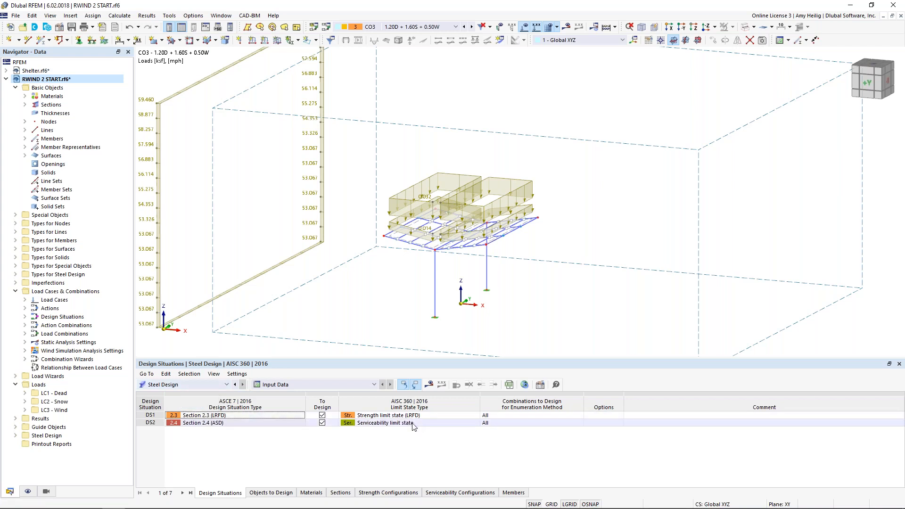
left_click(428, 385)
left_click(494, 300)
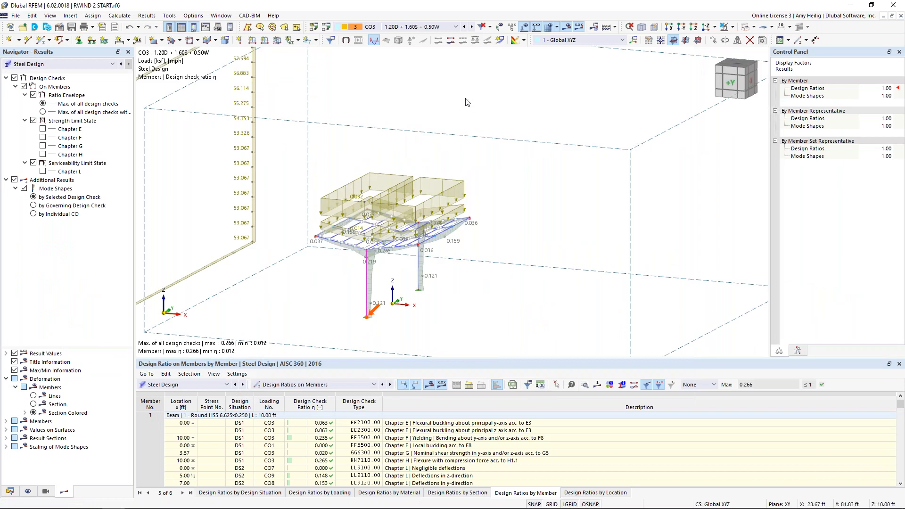
Hide the loads to view the design check ratios on the shelter, and enlarge the design ratio table
left_click(524, 27)
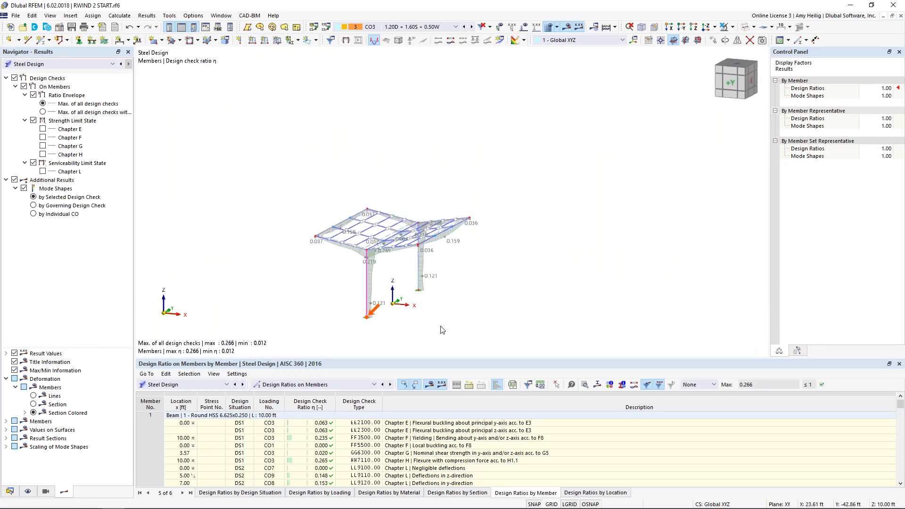
scroll(453, 311, "up", 1)
middle_click_drag(453, 312, 497, 238)
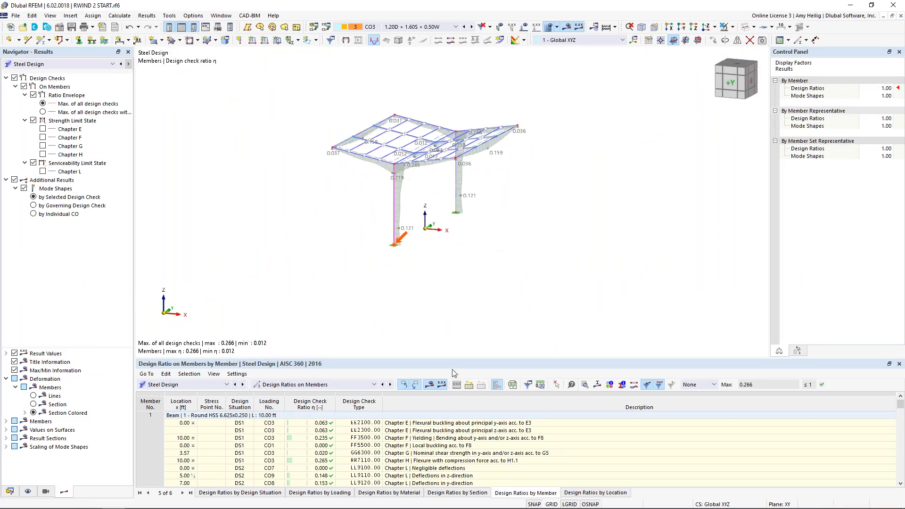
left_click_drag(455, 357, 454, 262)
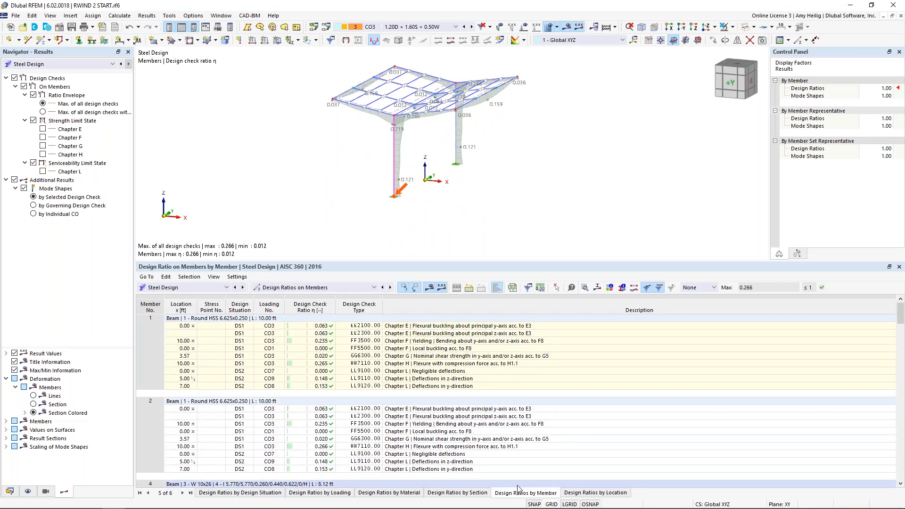
Review member 2's design checks and examine the details of its Chapter H check for flexure with compression force
left_click(484, 424)
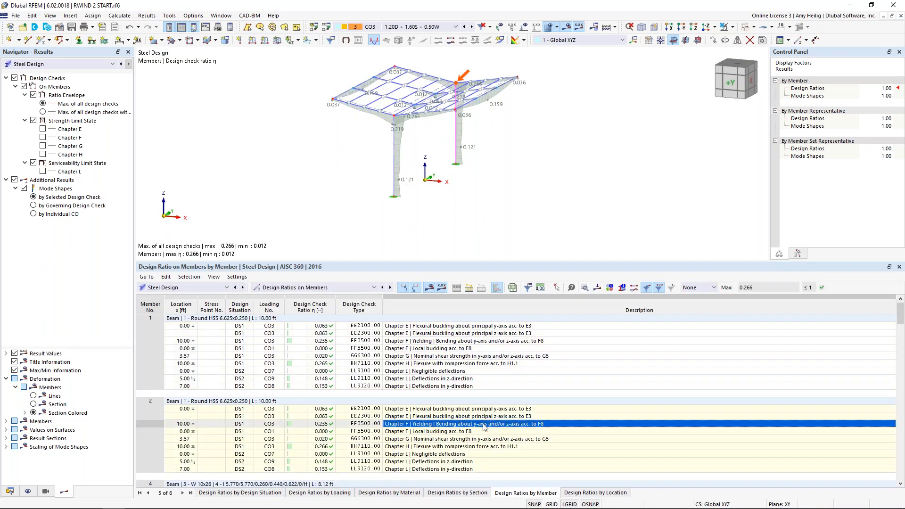
scroll(484, 426, "down", 1)
key("Down")
key("Down")
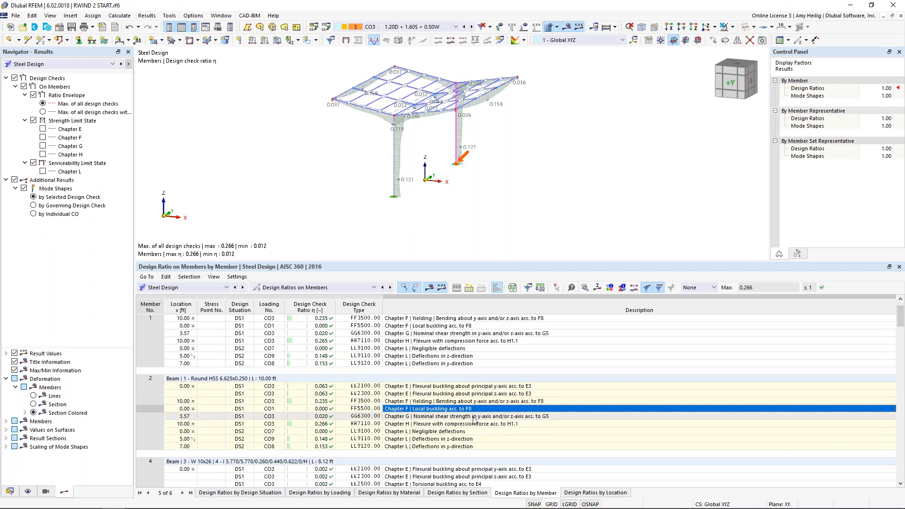
left_click(472, 425)
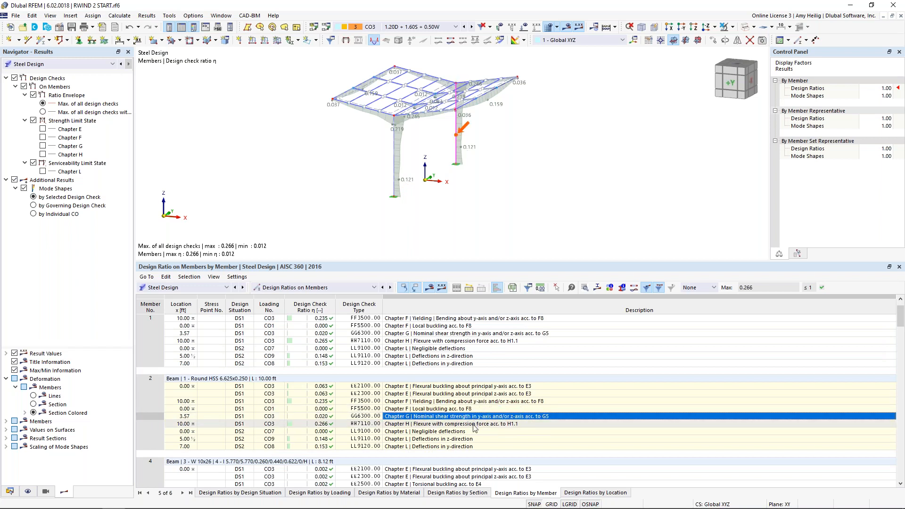
left_click(584, 288)
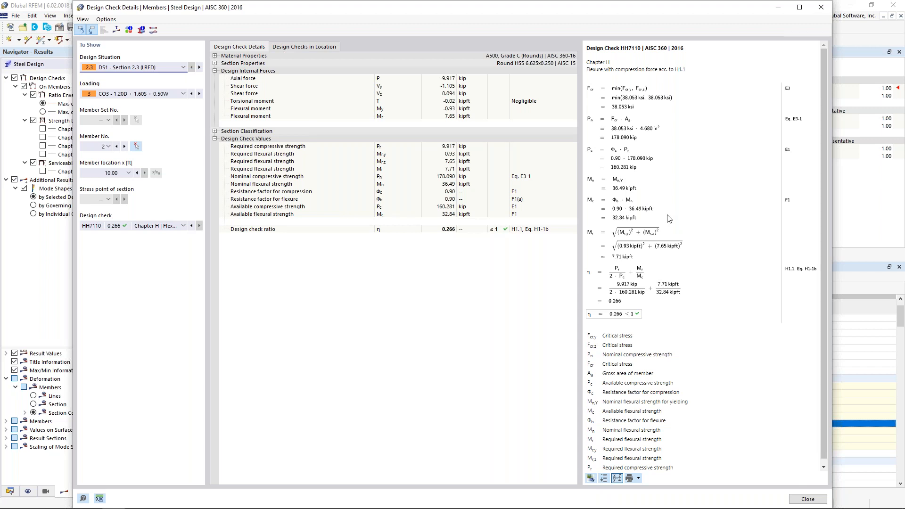
left_click(807, 499)
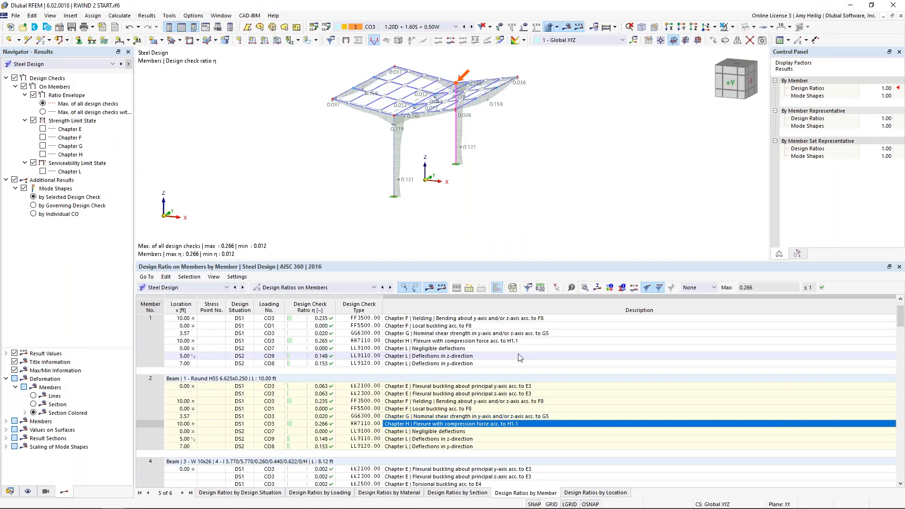
Shrink the results table, make LC3 Wind current, and hide the results to view its wind loads and wind tunnel
left_click_drag(514, 263, 514, 343)
middle_click_drag(406, 241, 438, 289)
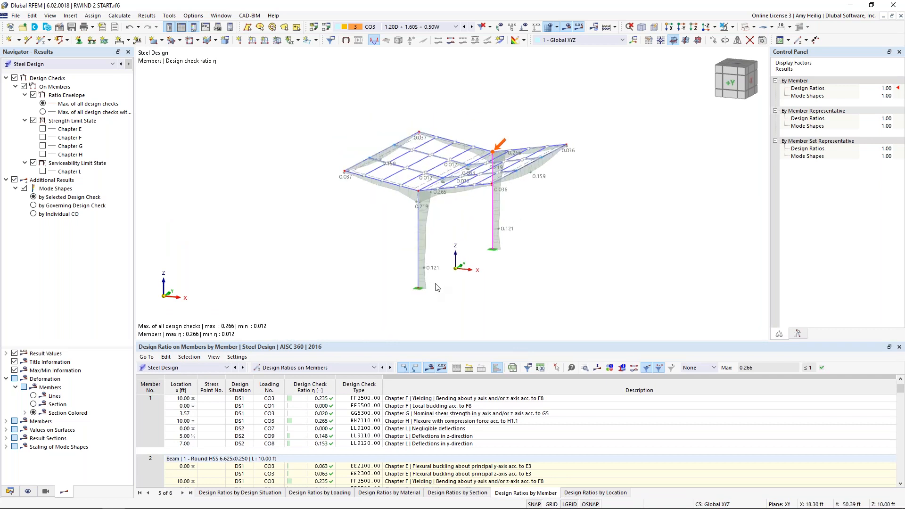
left_click(418, 28)
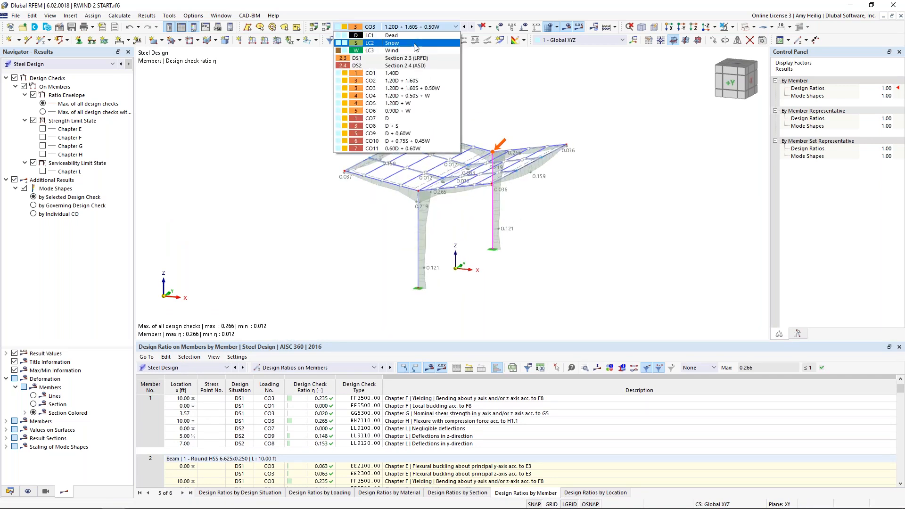
left_click(415, 50)
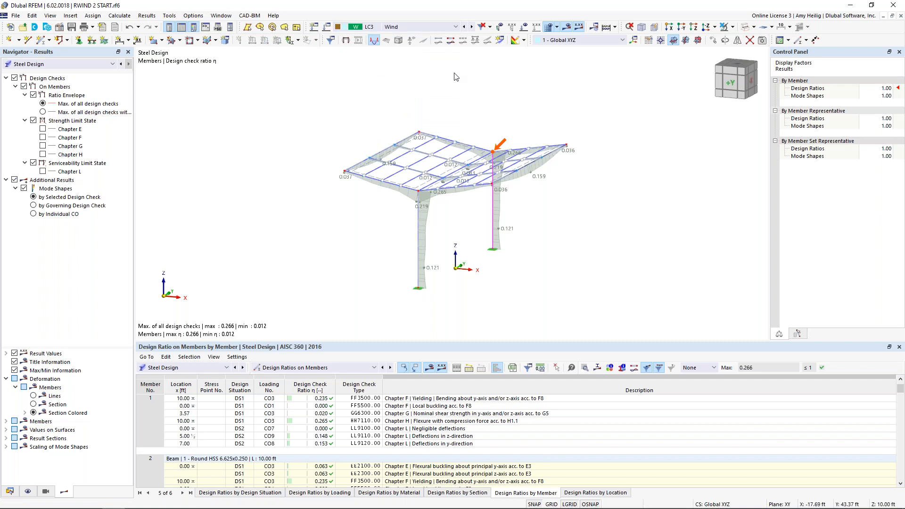
left_click(567, 26)
left_click(525, 27)
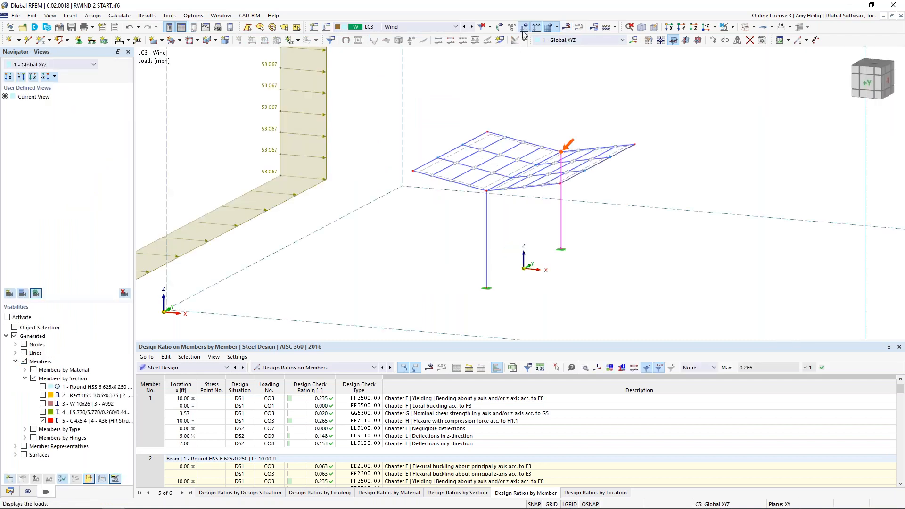
scroll(401, 204, "down", 2)
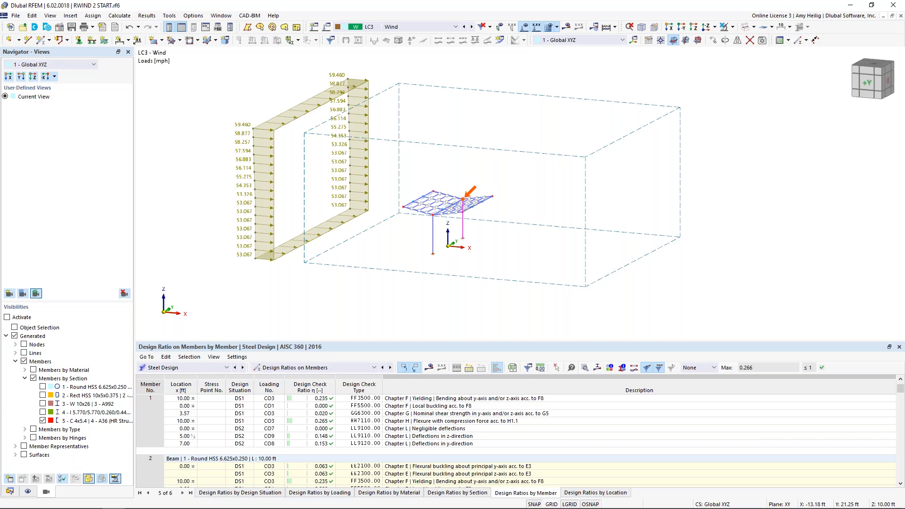
Rename load case LC3 to Wind 1, copy it as a new load case, and name the copy Wind 2
left_click(327, 28)
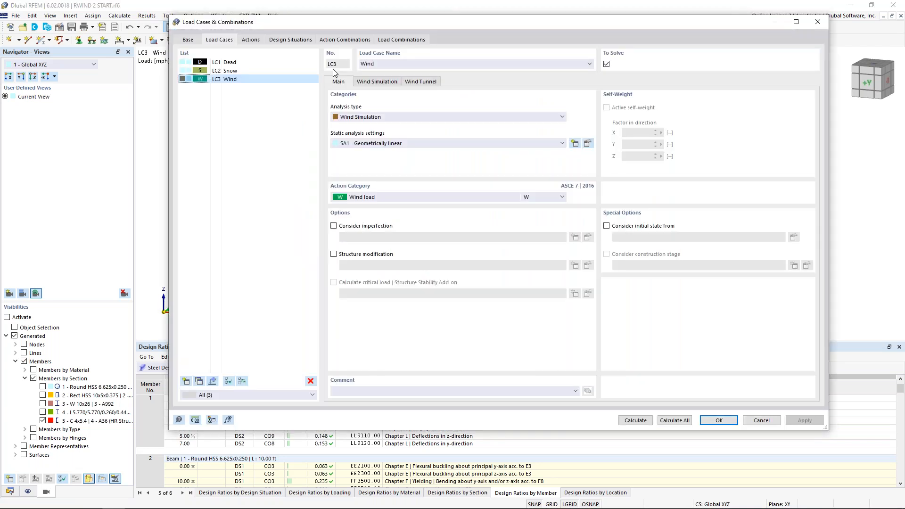
left_click(395, 63)
left_click(198, 380)
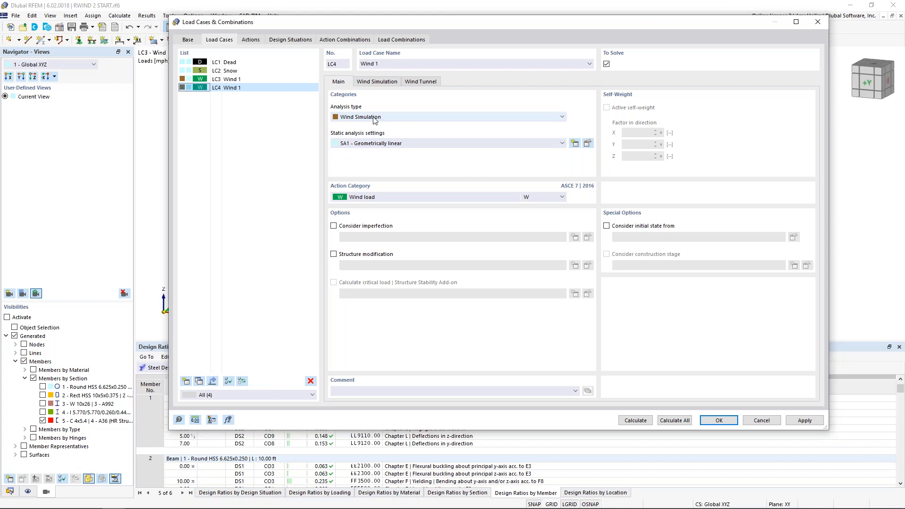
left_click(408, 63)
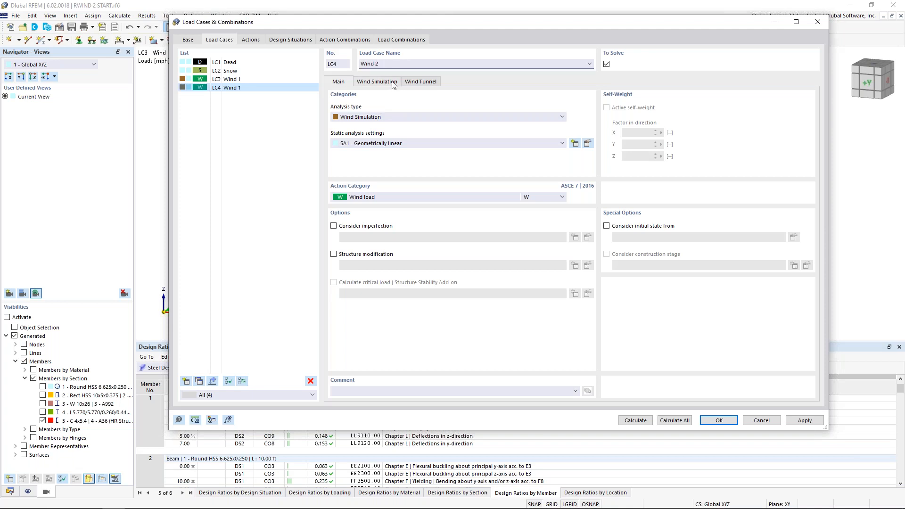
Set the wind direction of LC4 Wind 2 to 30 degrees around the Z-axis and accept deleting the existing results
left_click(396, 81)
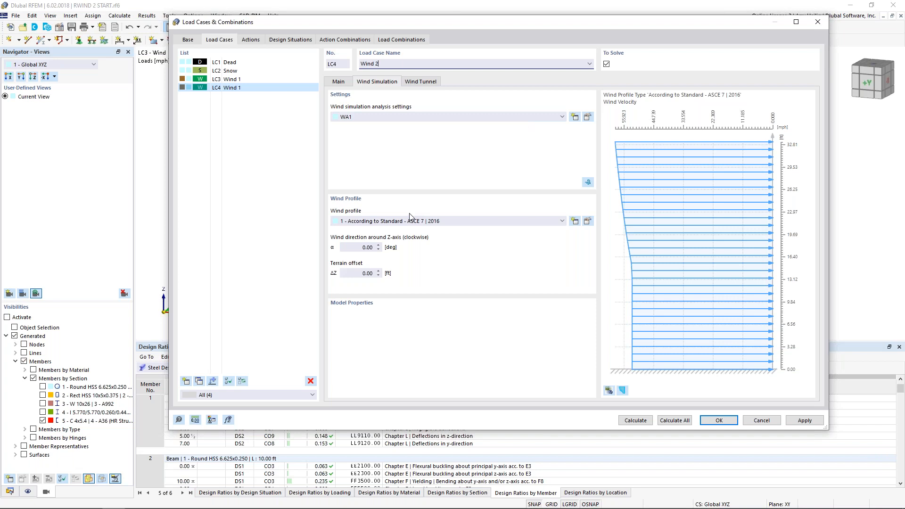
left_click(367, 247)
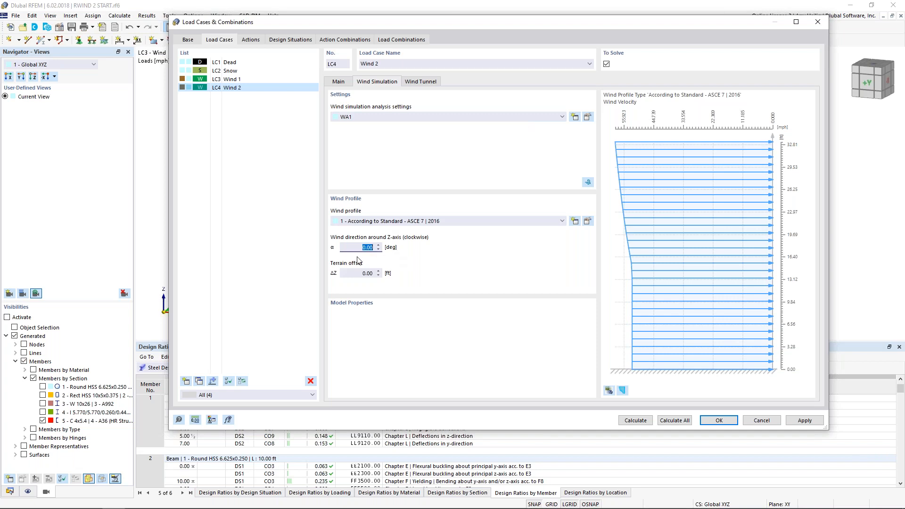
double_click(345, 251)
type("30")
left_click(707, 423)
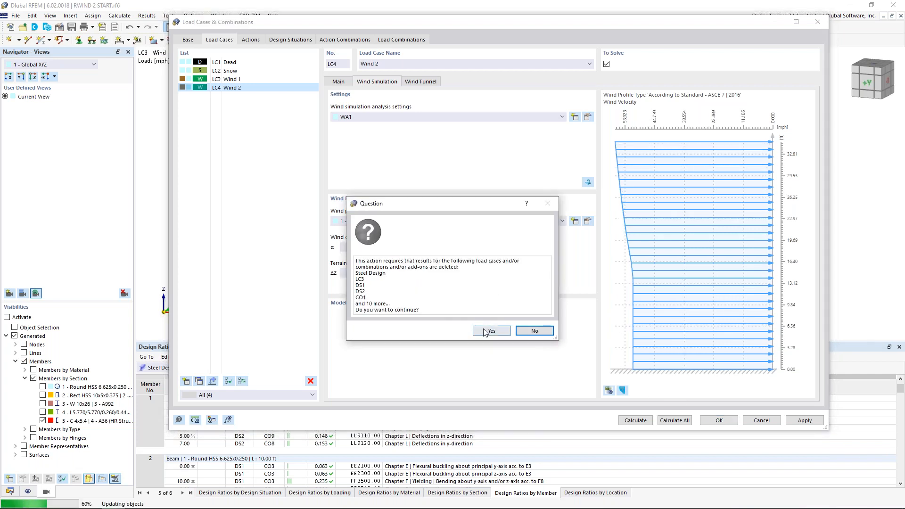
left_click(486, 328)
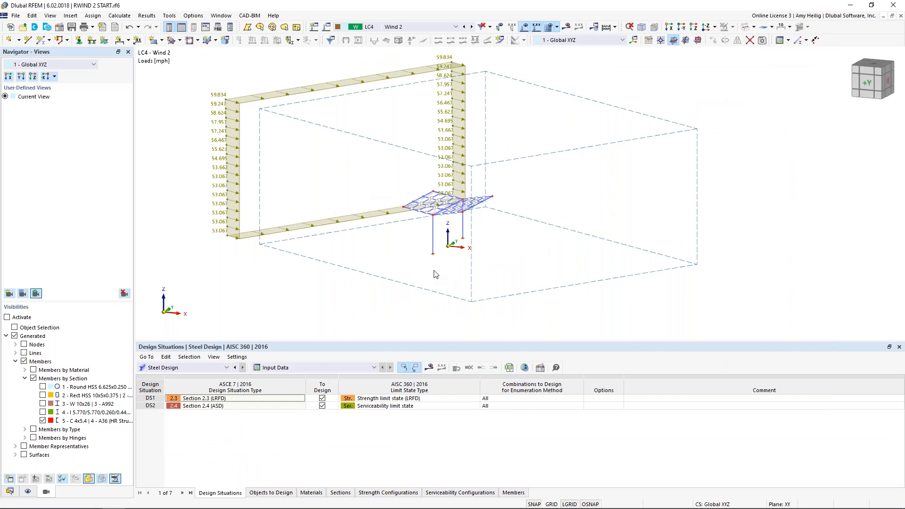
Inspect the LC4 Wind 2 profile and wind tunnel around the shelter, and bring up the model's data tree
middle_click_drag(396, 265, 414, 238, "ctrl")
scroll(453, 260, "up", 4)
scroll(454, 264, "down", 5)
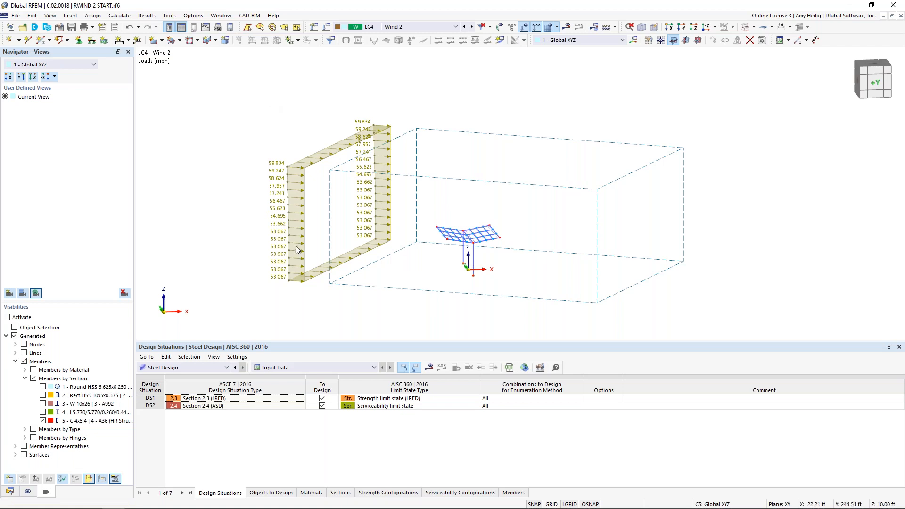
left_click(10, 492)
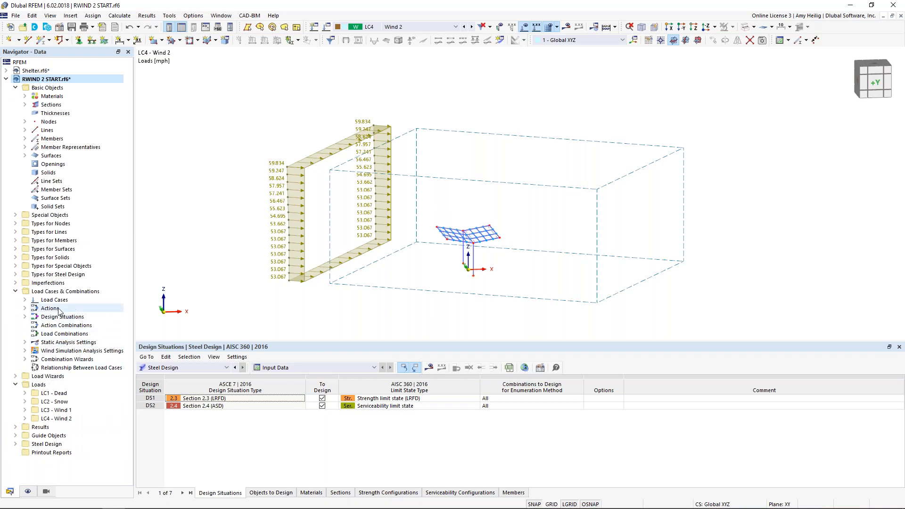
Collapse the RWIND 2 START.rf6 data tree, expand only the load wizards, and start a new wind simulation wizard
right_click(76, 194)
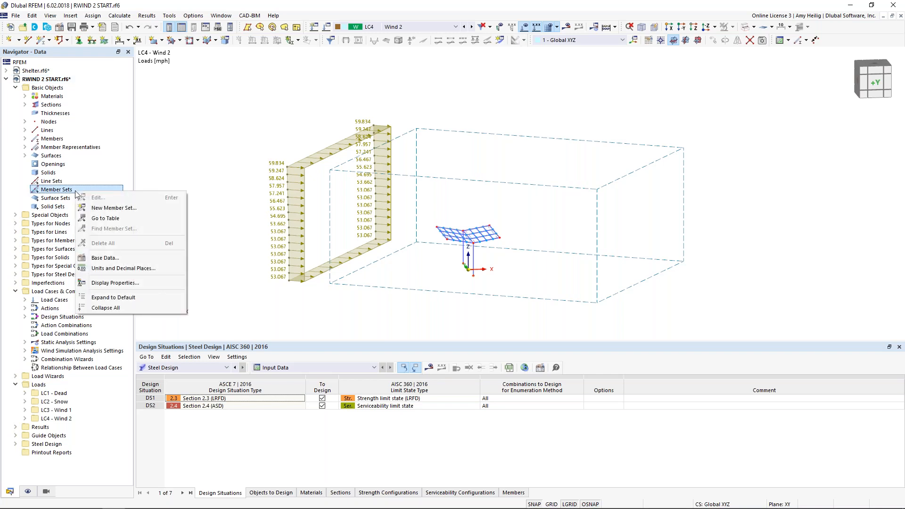
left_click(127, 309)
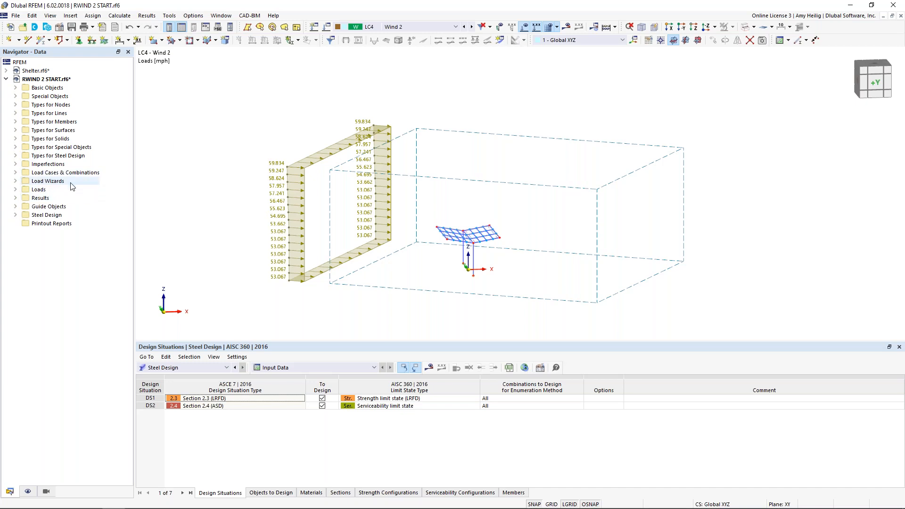
left_click(16, 182)
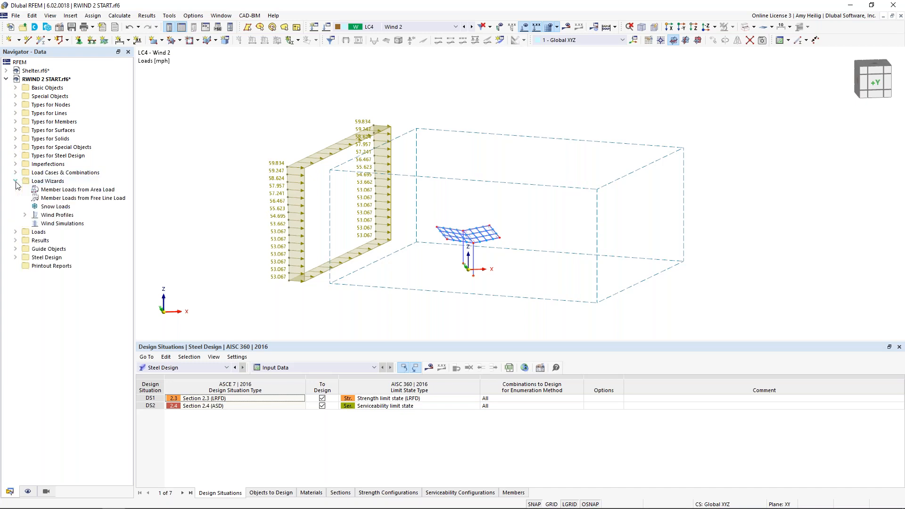
left_click(53, 225)
double_click(52, 224)
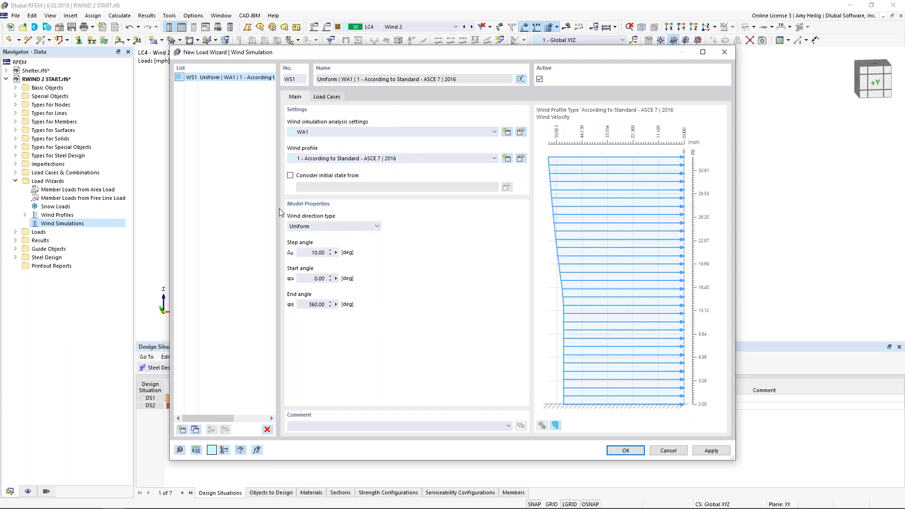
Set the wind simulation's step angle to 15° and end angle to 90°, review the generated load cases, and accept the wizard
left_click_drag(307, 253, 359, 250)
type("15")
left_click_drag(313, 304, 358, 309)
type("90")
left_click(318, 279)
left_click(335, 98)
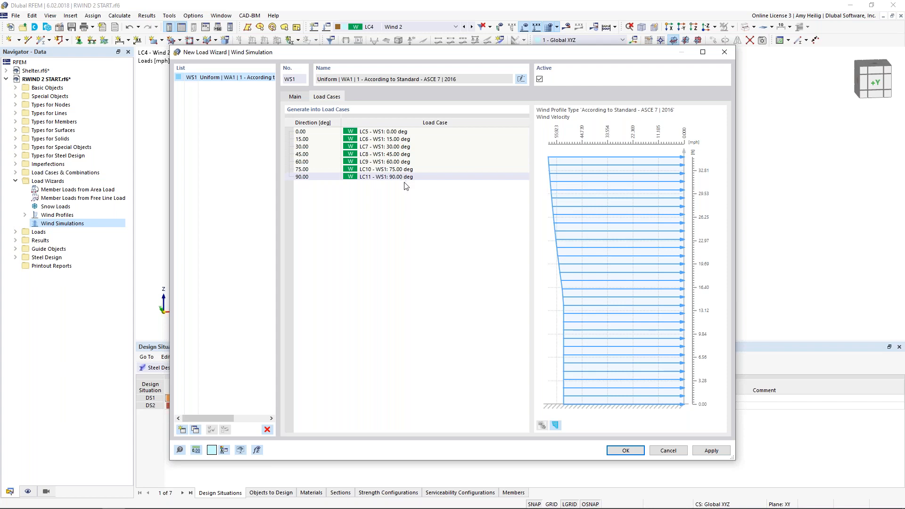
left_click(637, 451)
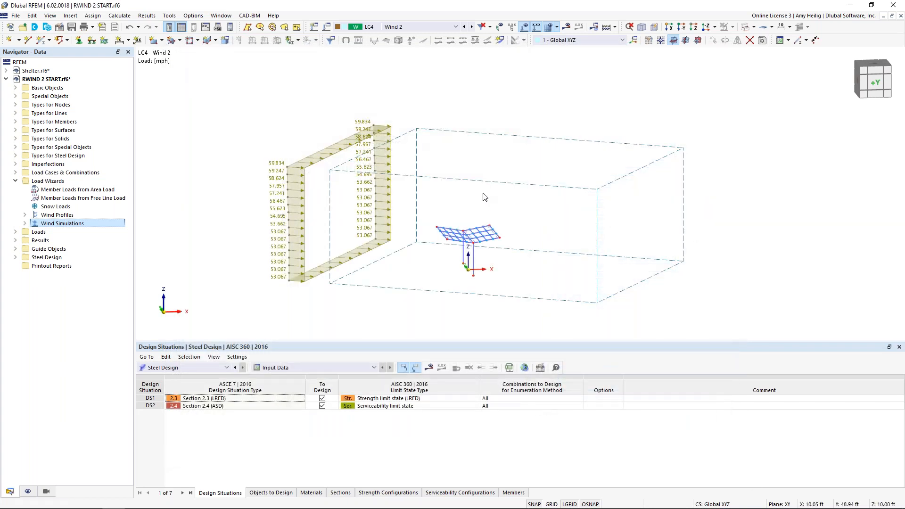
View the model in reverse Z-direction with LC5 WS1: 0.00 deg current, and shrink the design situations table to enlarge the view
left_click(456, 27)
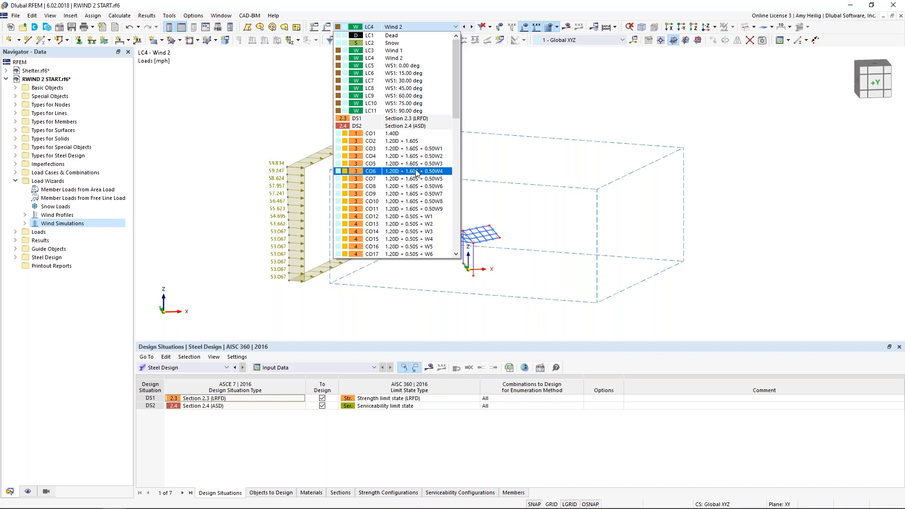
left_click(532, 93)
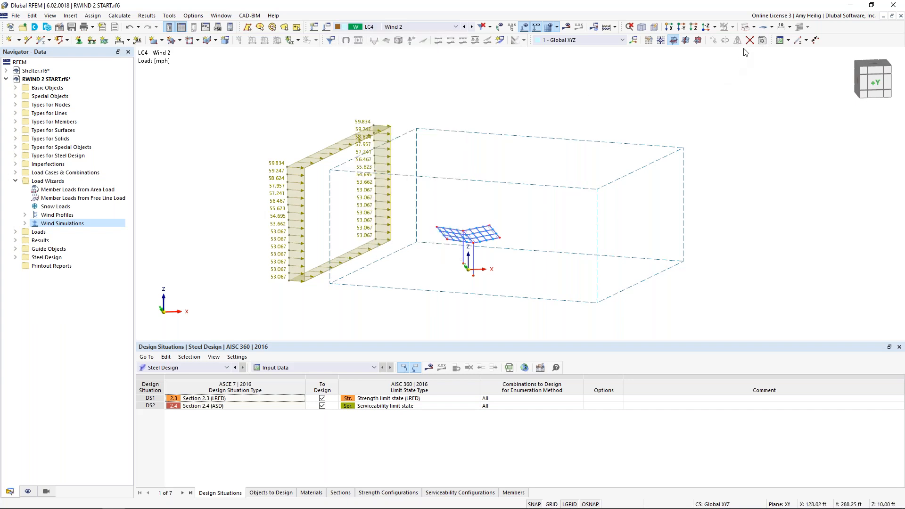
left_click(706, 30)
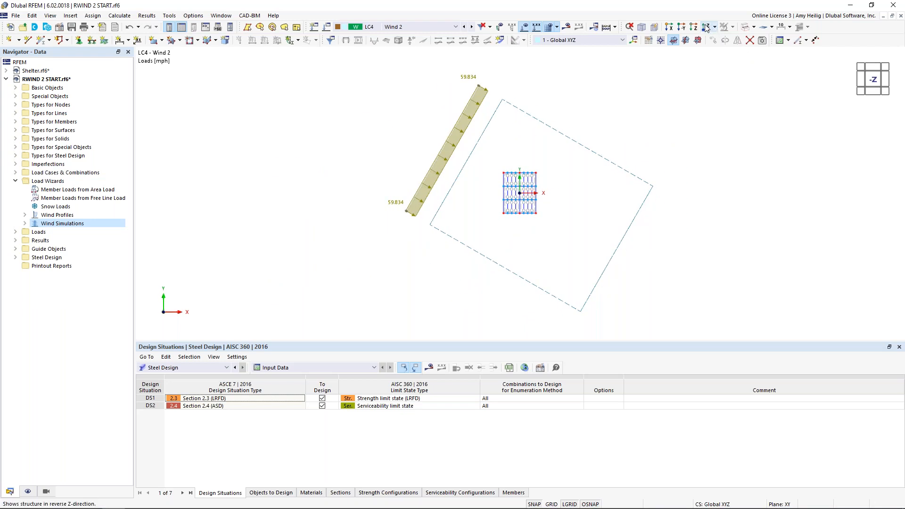
left_click(404, 28)
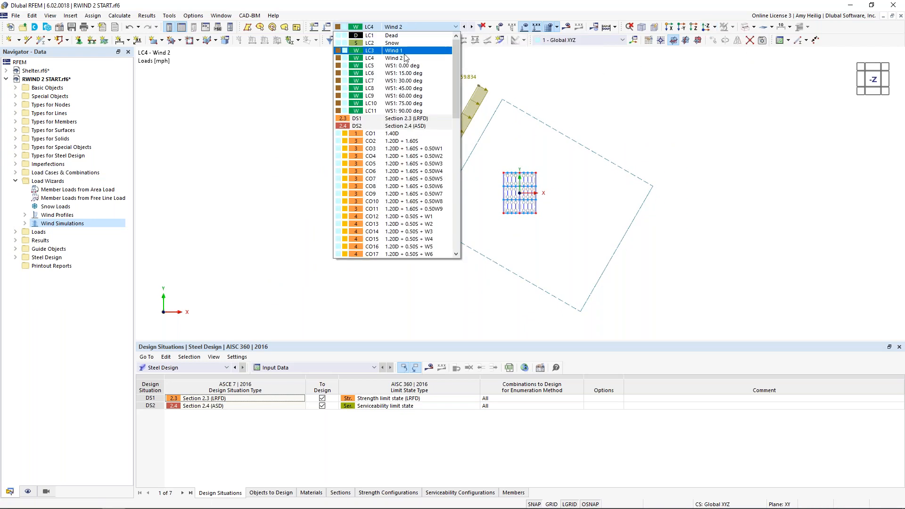
left_click(406, 63)
middle_click_drag(543, 128, 460, 152)
scroll(475, 150, "up", 2)
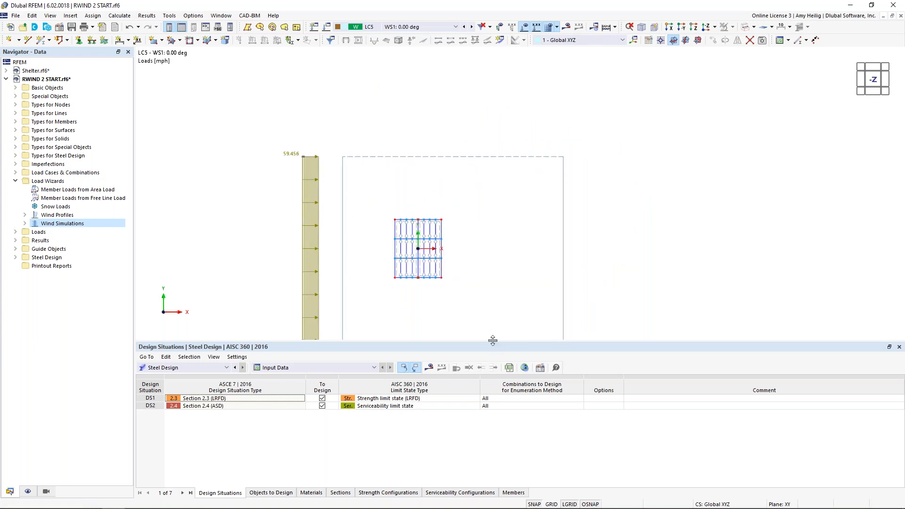
left_click_drag(493, 342, 491, 399)
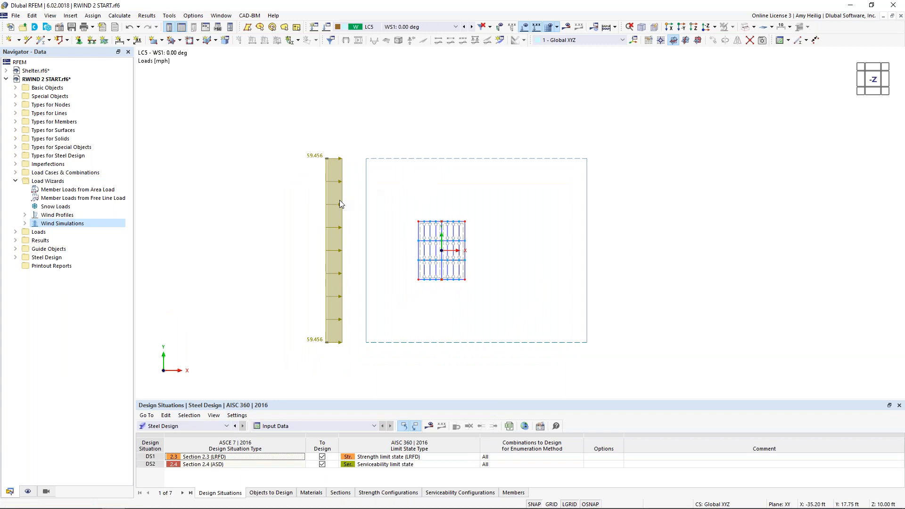
Go through the generated wind load cases from LC5 to LC11 and back to LC5, examining each wind direction
left_click(471, 27)
left_click(471, 27)
left_click(471, 27)
left_click(471, 26)
left_click(471, 27)
left_click(471, 27)
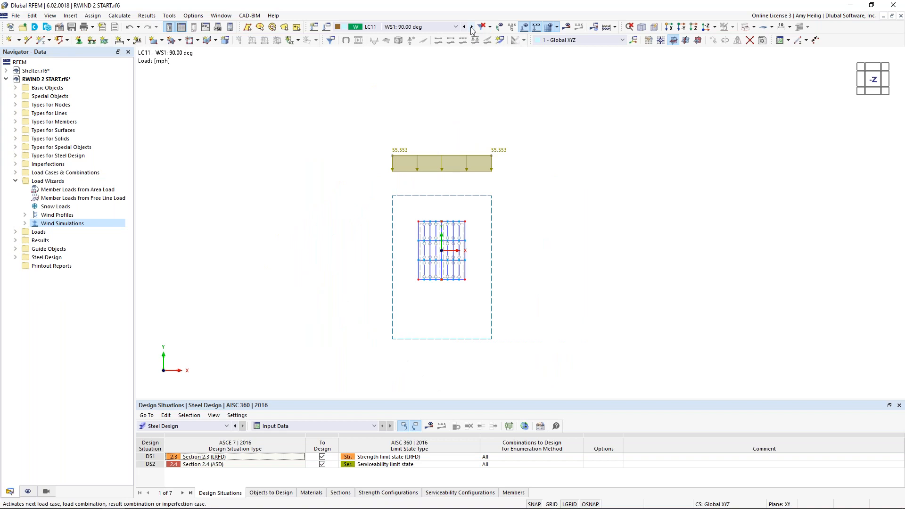
left_click(465, 28)
left_click(464, 27)
left_click(464, 28)
left_click(464, 27)
left_click(464, 27)
left_click(465, 28)
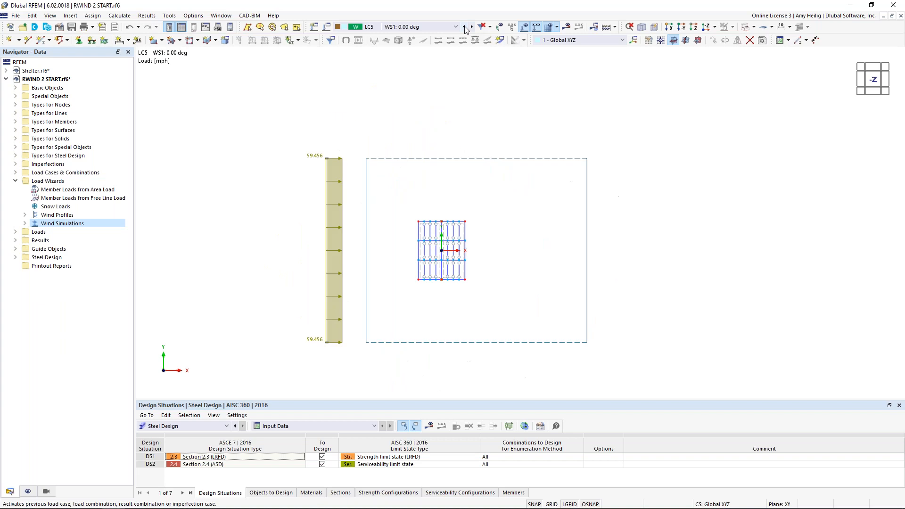
Make LC1 Dead current, hide the loads, and view the bare shelter frame in 3D
middle_click_drag(522, 300, 494, 147, "ctrl")
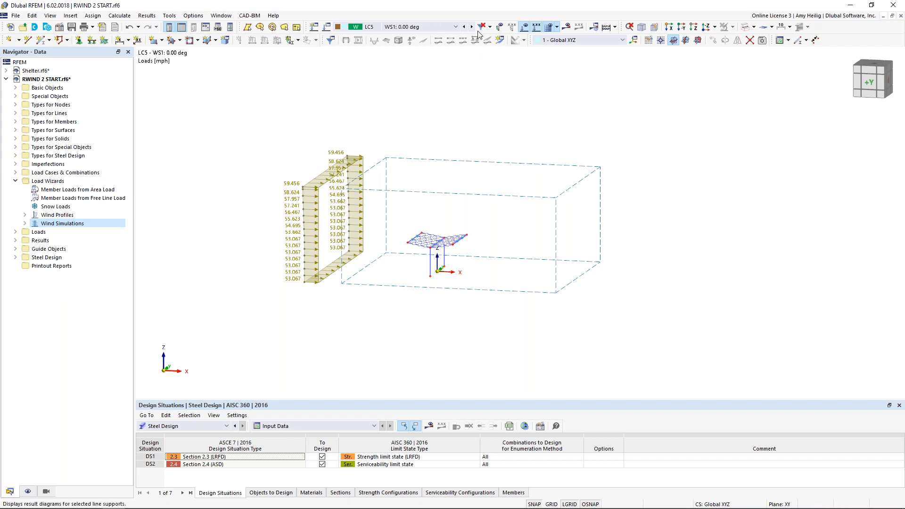
left_click(455, 28)
left_click(443, 36)
left_click(524, 29)
scroll(434, 269, "up", 5)
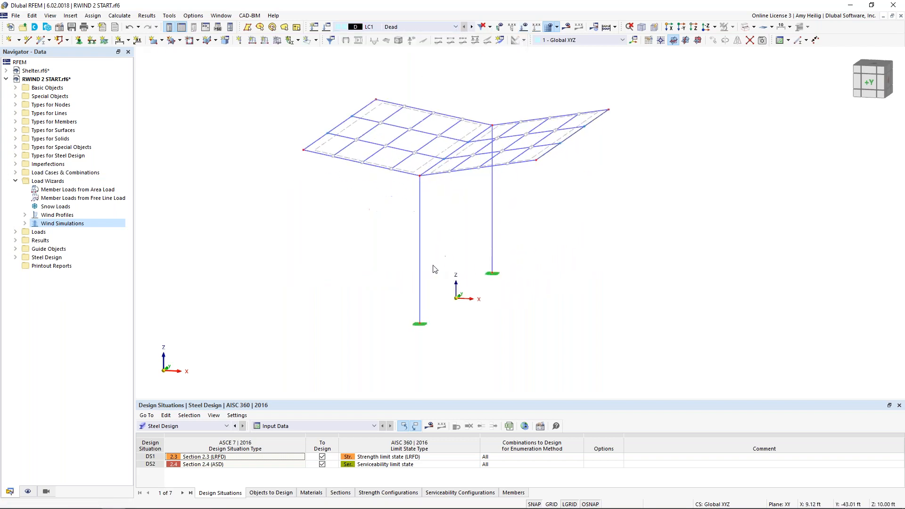
scroll(434, 268, "down", 2)
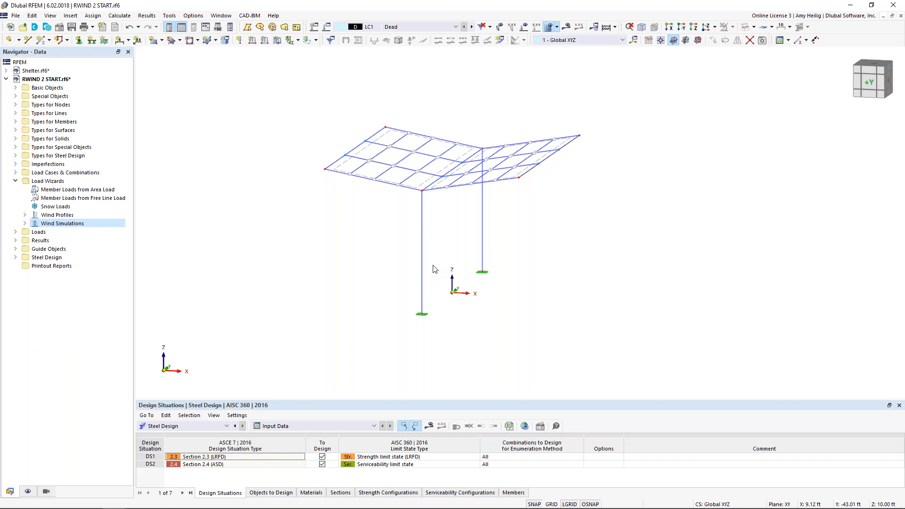
middle_click_drag(400, 281, 509, 275, "ctrl")
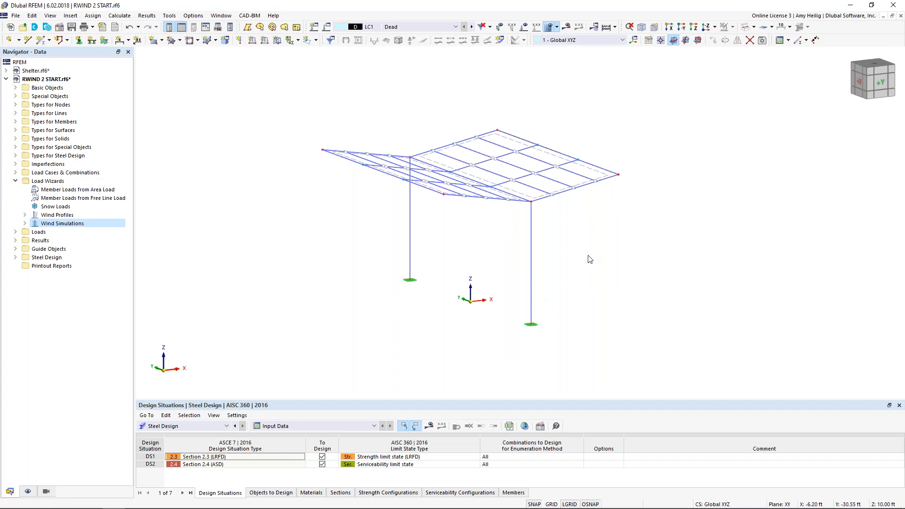
Switch to the Shelter.rf6 model and inspect its three wall surfaces one by one, leaving none selected
left_click(226, 19)
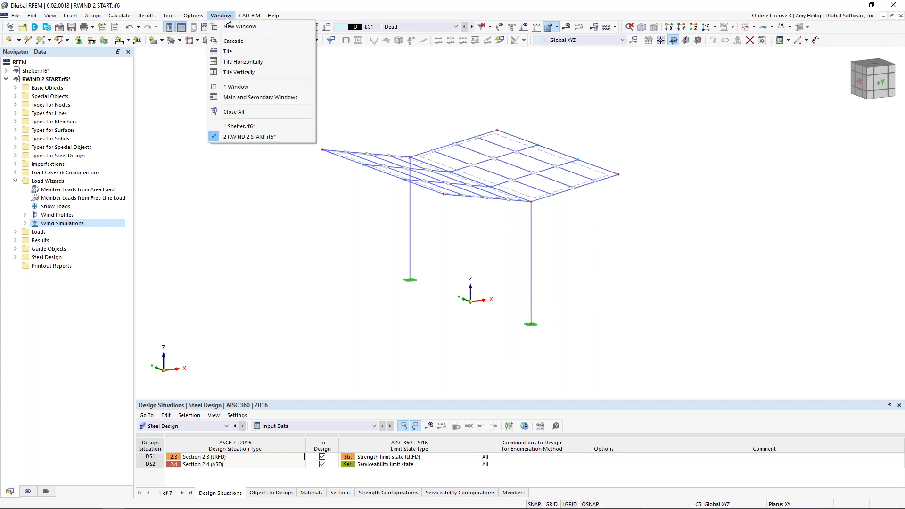
left_click(243, 126)
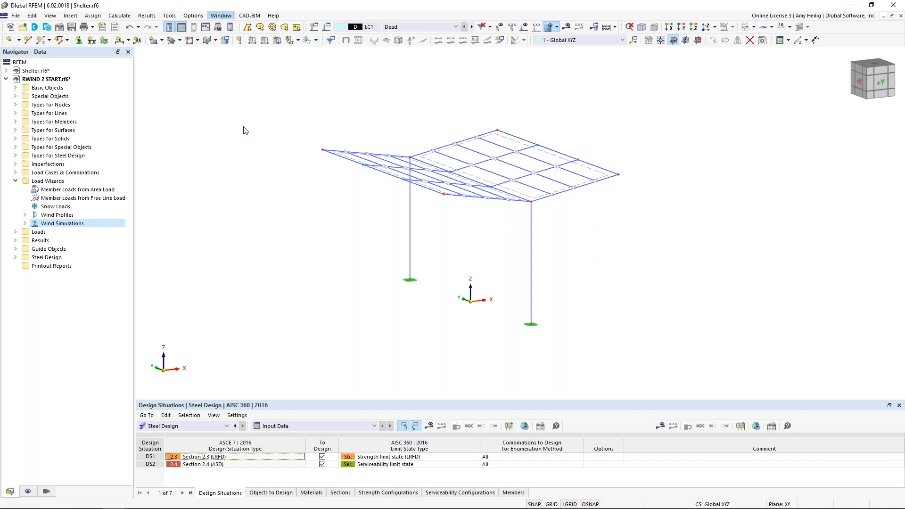
left_click(226, 238)
middle_click_drag(226, 238, 284, 264)
scroll(292, 269, "up", 1)
scroll(292, 273, "up", 1)
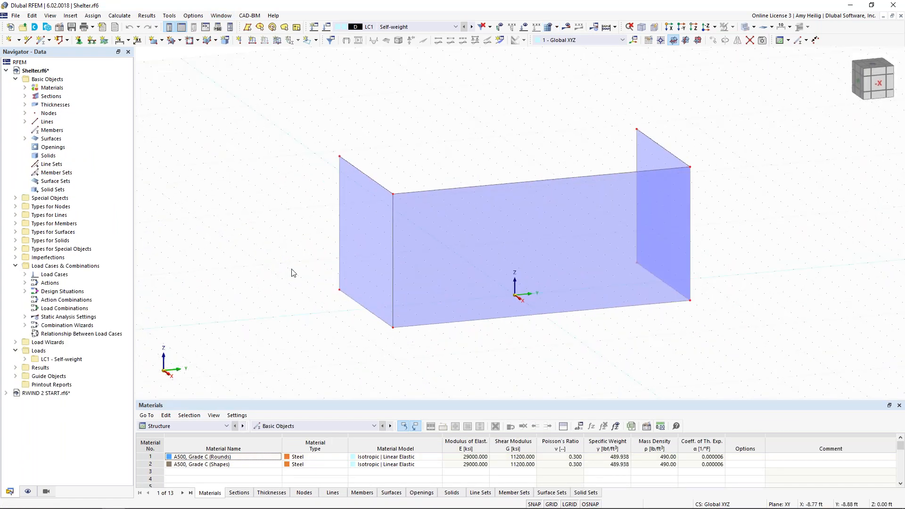
left_click(357, 254)
left_click(461, 253)
left_click(649, 163)
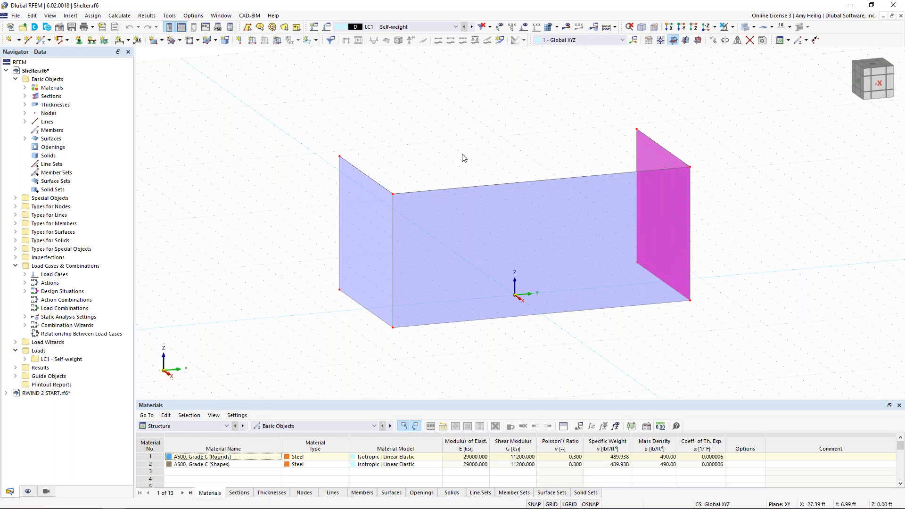
left_click(354, 105)
Bring up the file commands for the Shelter.rf6 model
left_click(15, 17)
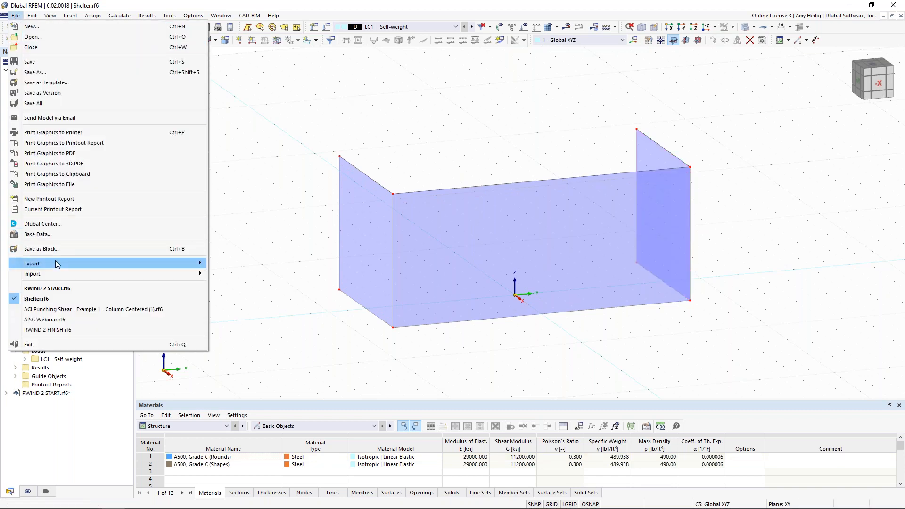
Switch from the shelter model to the open RWIND 2 START.rf6 model
mouse_move(56, 264)
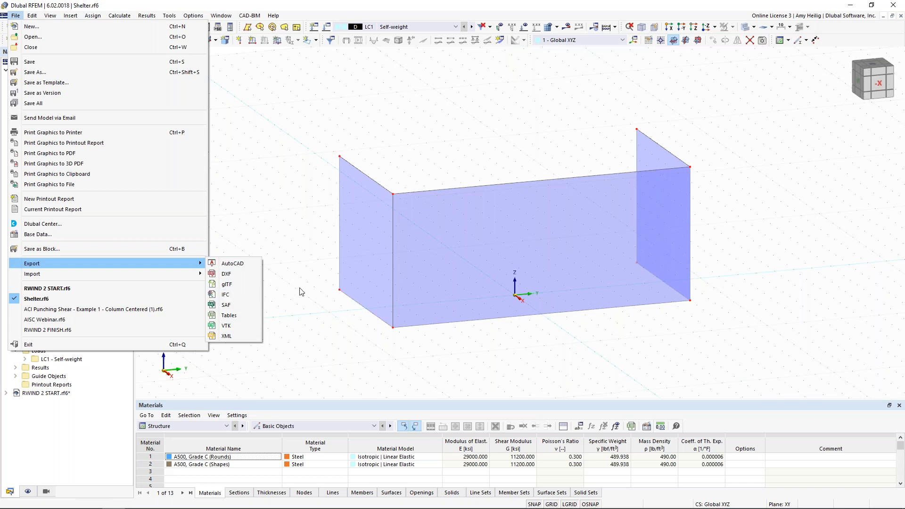
left_click(302, 238)
left_click(220, 15)
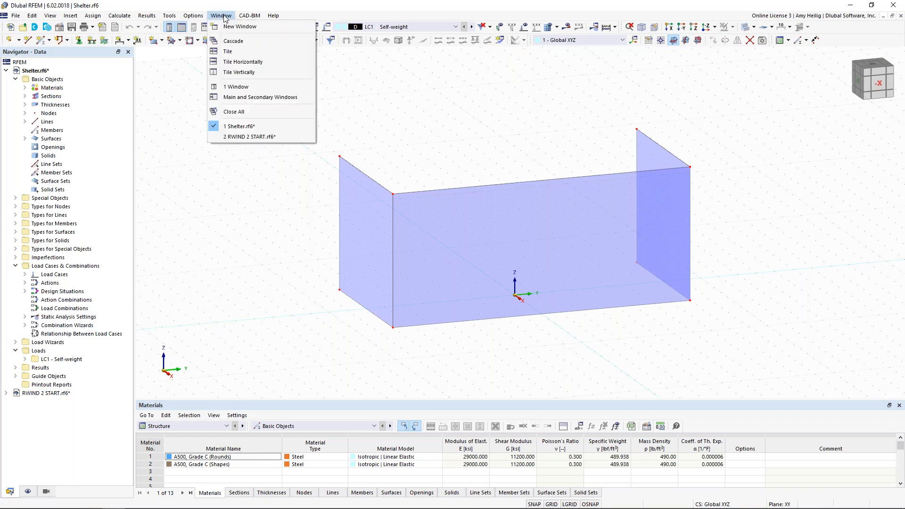
left_click(251, 136)
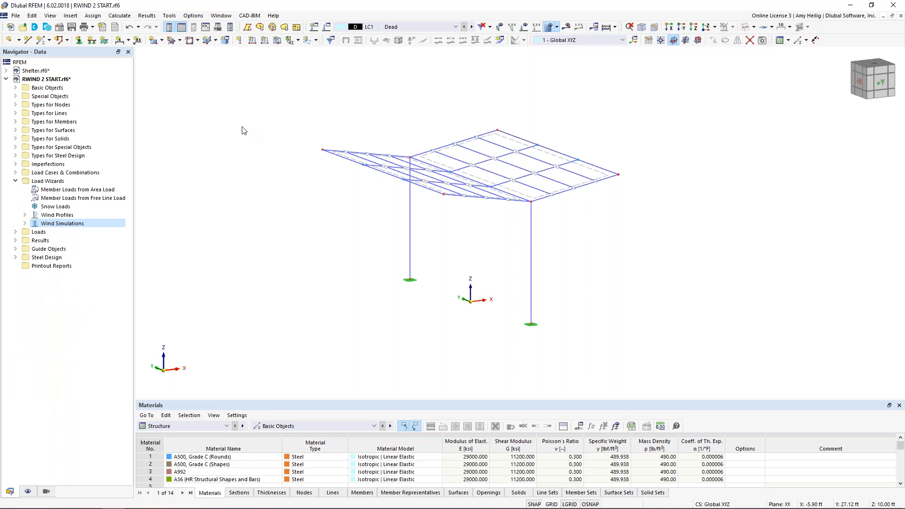
Import Shelter.ifc into the model with the default insertion point, rotation and axis mapping
left_click(16, 16)
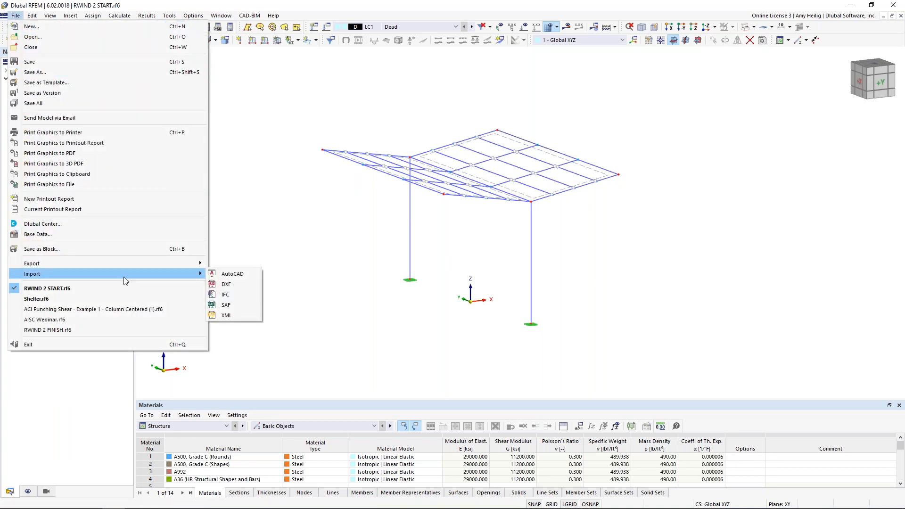
left_click(232, 294)
left_click(227, 99)
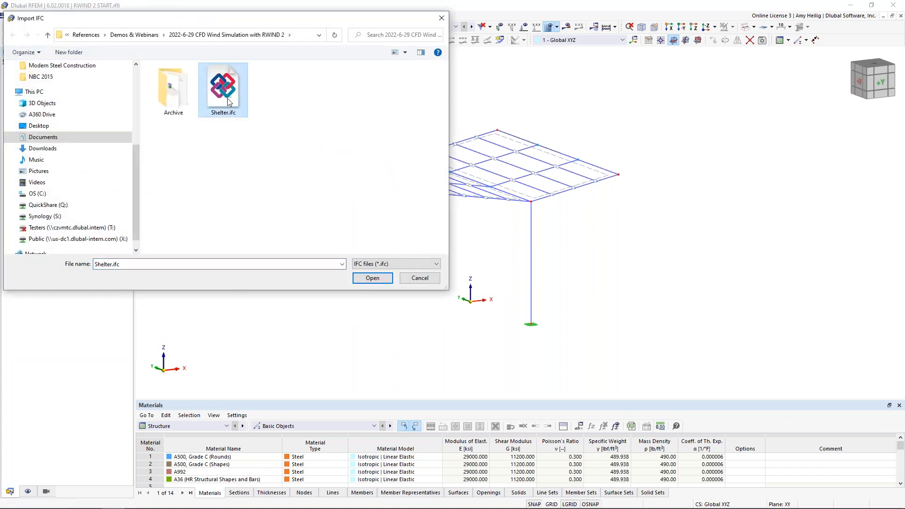
left_click(366, 279)
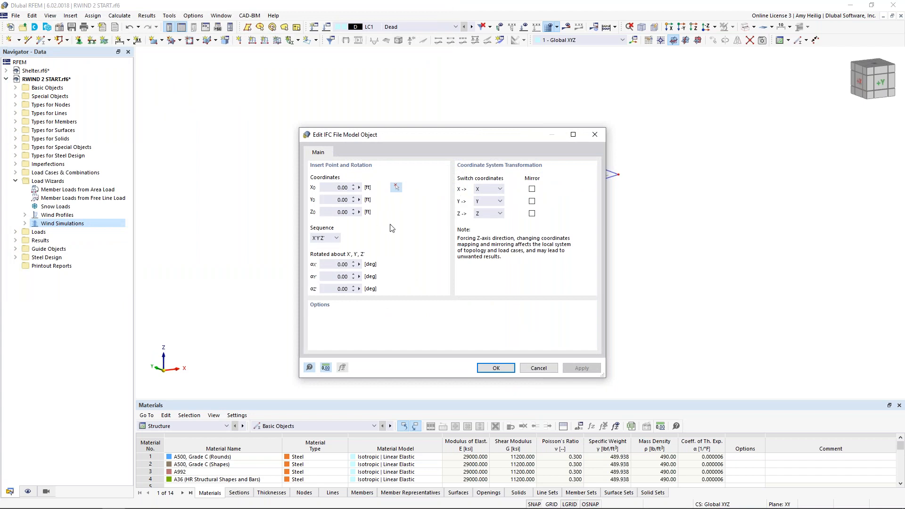
left_click(493, 368)
left_click(570, 414)
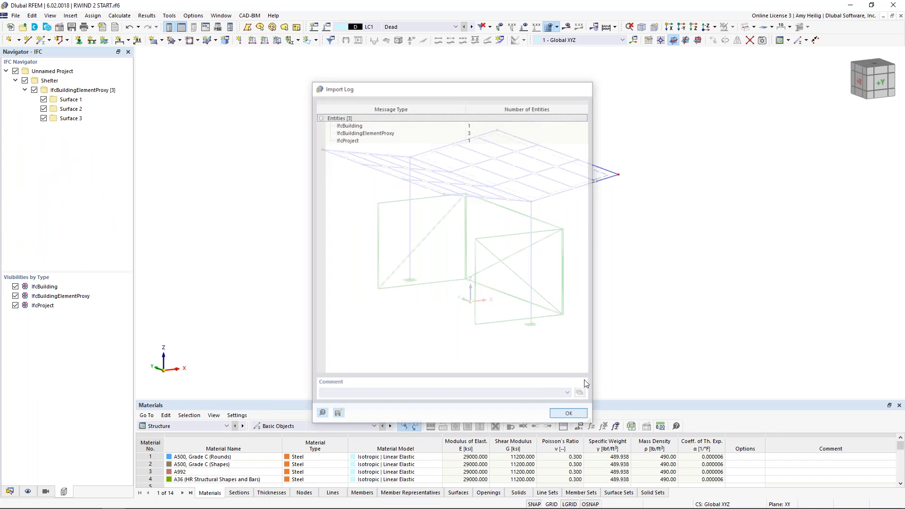
Display the model in transparent mode
left_click(754, 27)
left_click(763, 50)
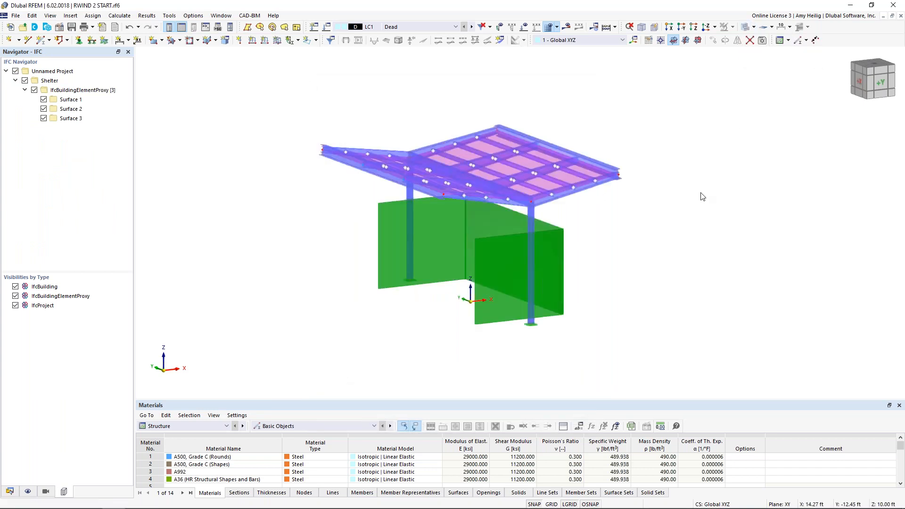
middle_click_drag(560, 262, 571, 255, "ctrl")
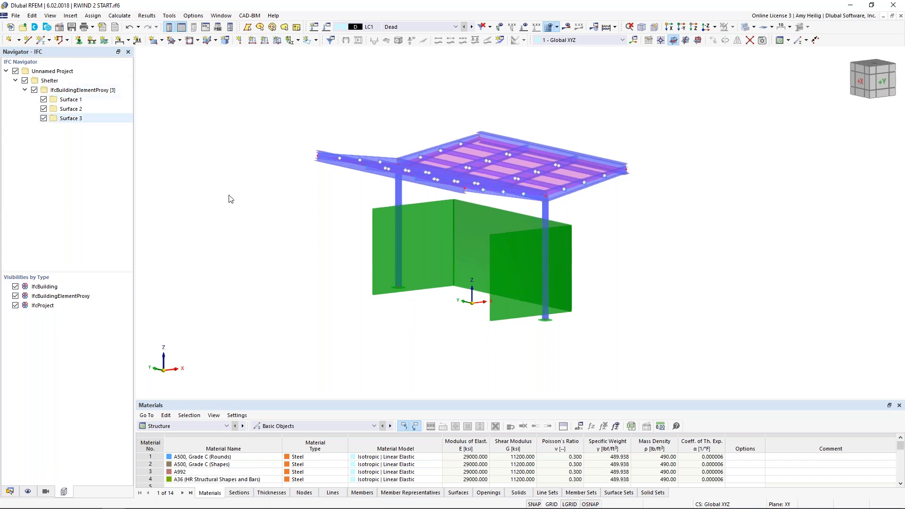
Examine the imported shelter walls and the conversion options offered for the long back wall
middle_click_drag(319, 309, 372, 311)
left_click(364, 269)
left_click(417, 263)
middle_click_drag(468, 347, 440, 331, "ctrl")
left_click(565, 304)
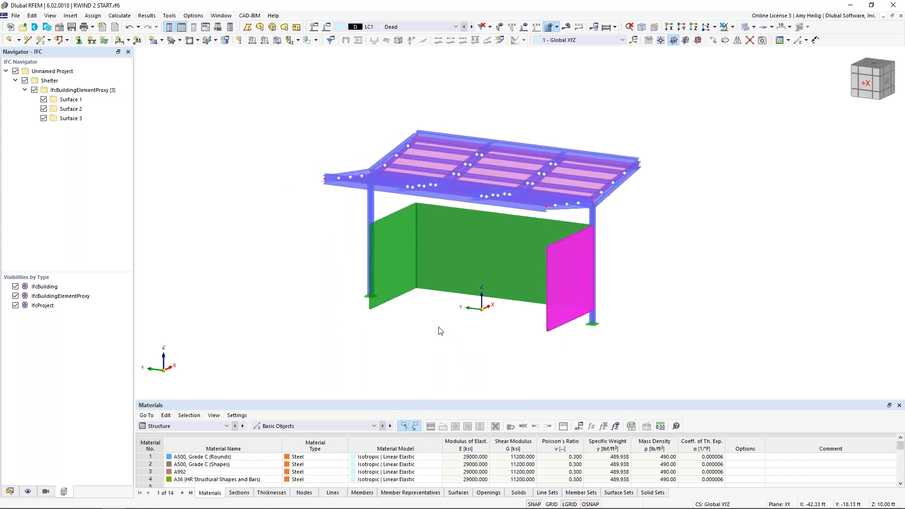
right_click(463, 243)
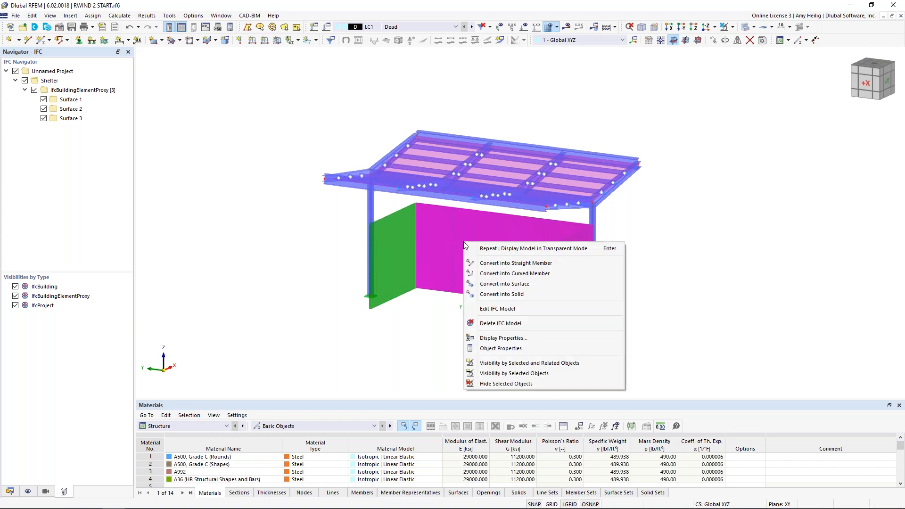
left_click(497, 284)
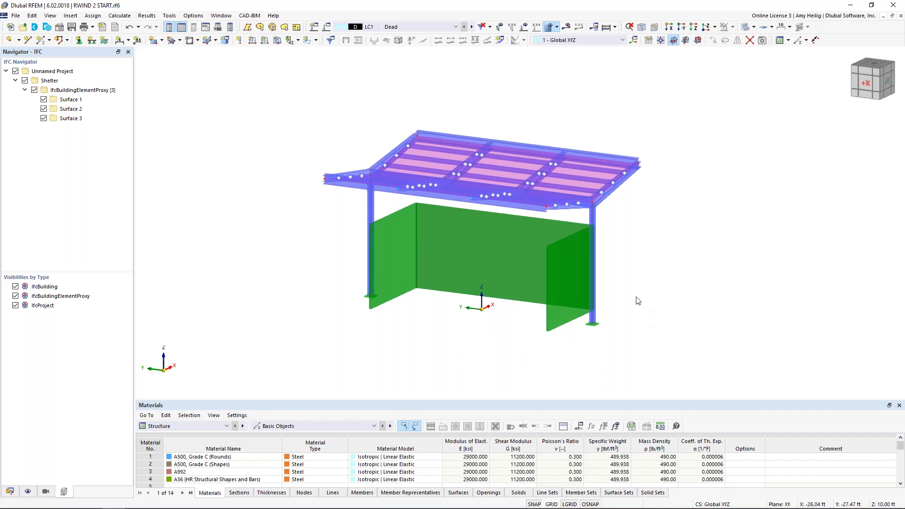
middle_click_drag(638, 301, 588, 291, "ctrl")
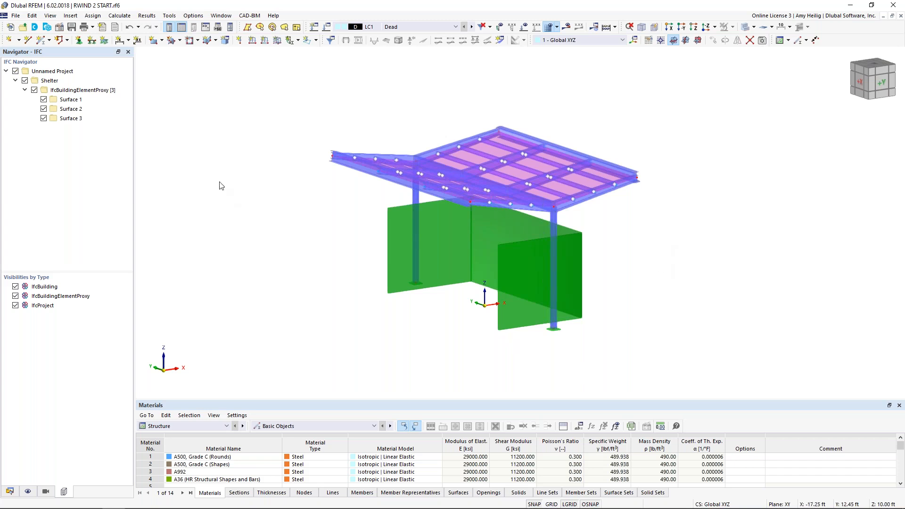
Open the base data of the RWIND 2 START model and define the terrain as an Inclined Plane
left_click(10, 491)
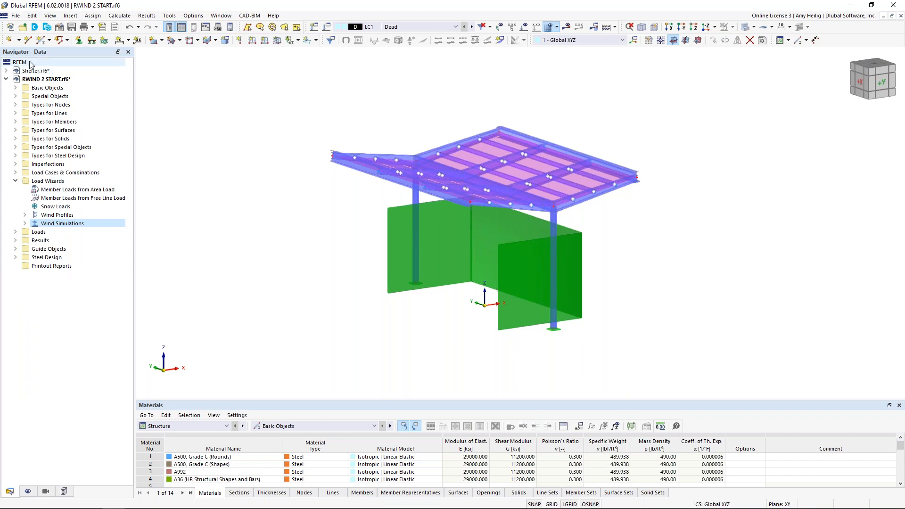
right_click(53, 79)
left_click(76, 86)
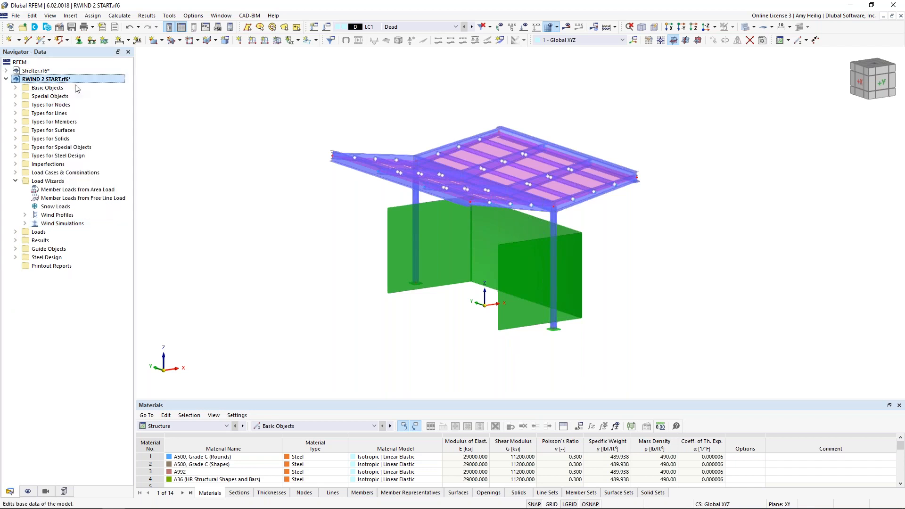
left_click(320, 113)
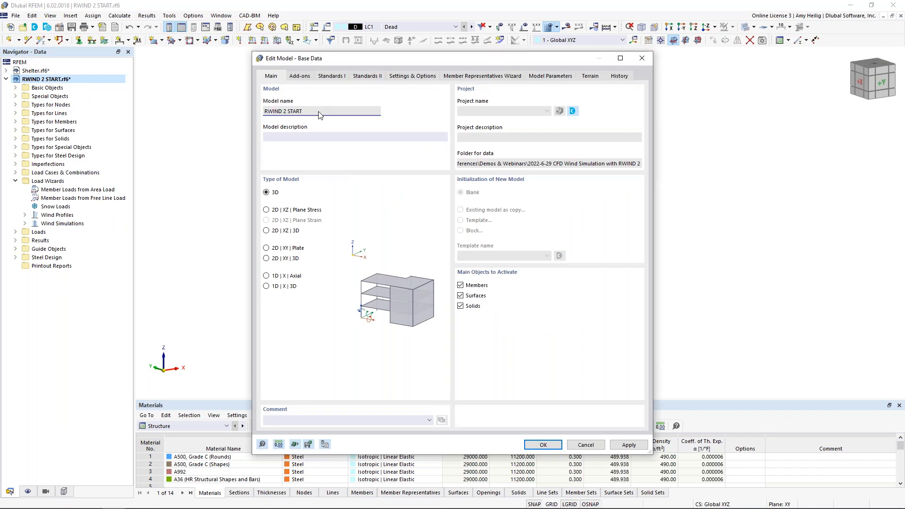
left_click(590, 76)
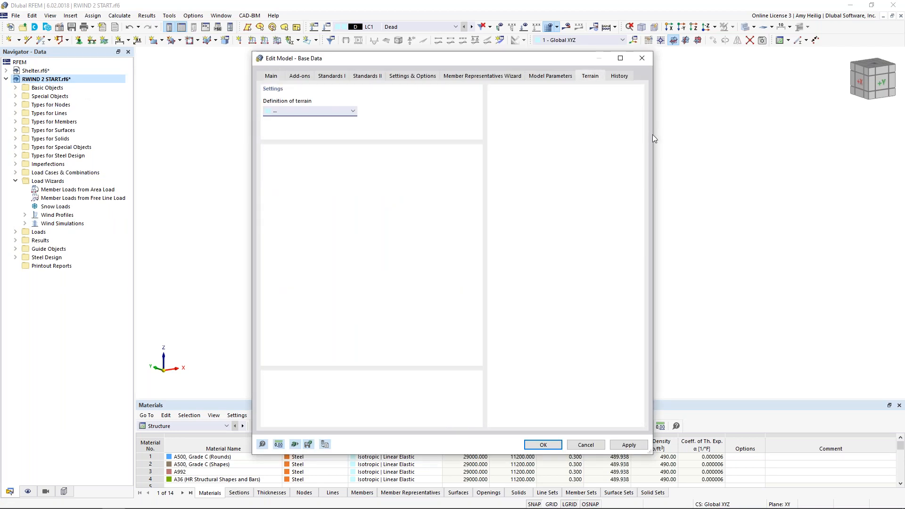
left_click(353, 112)
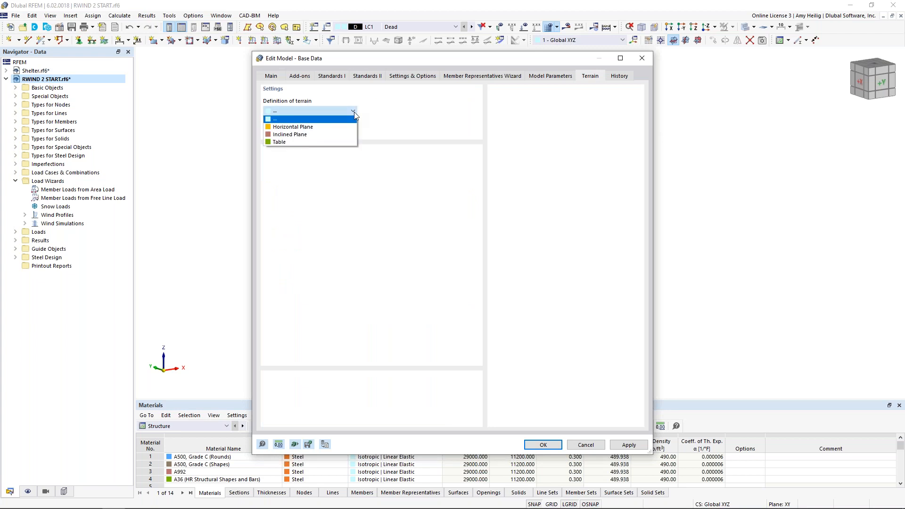
left_click(337, 135)
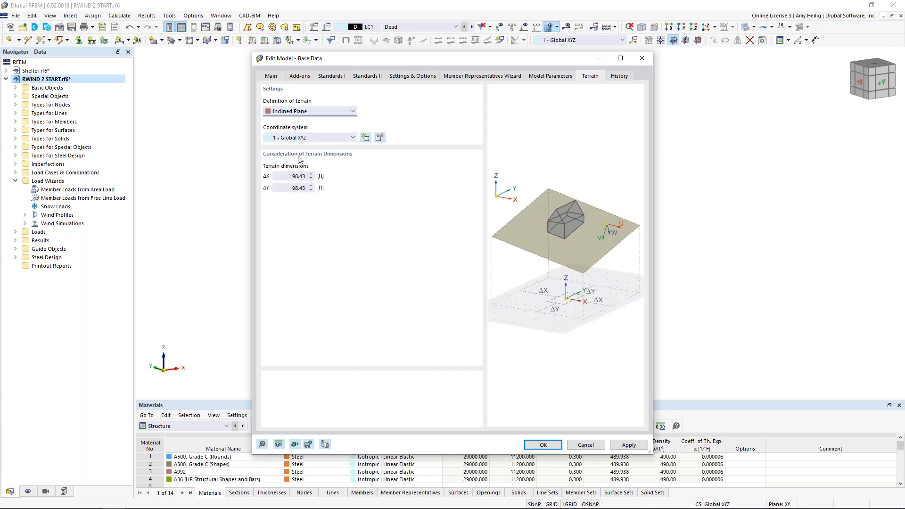
Create a Point and 3 Angles coordinate system for the terrain, rotated -5° about the Y' axis
left_click(367, 138)
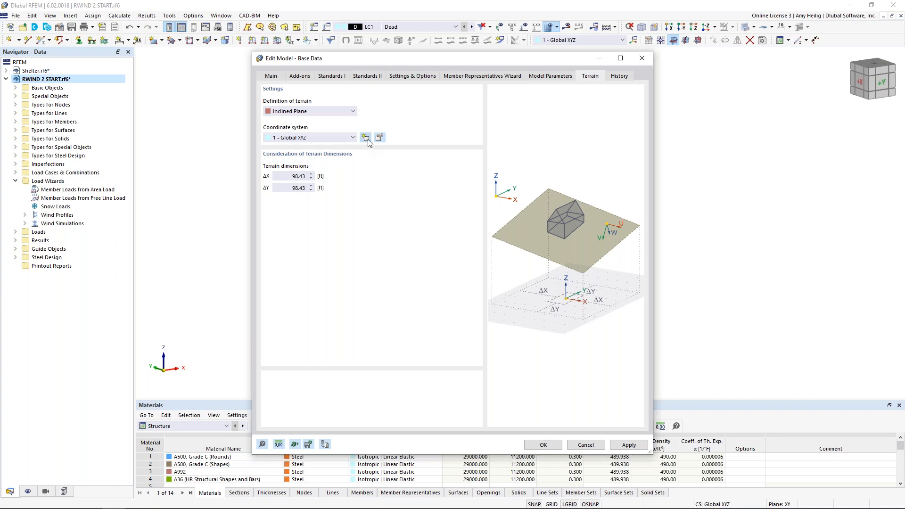
left_click(358, 163)
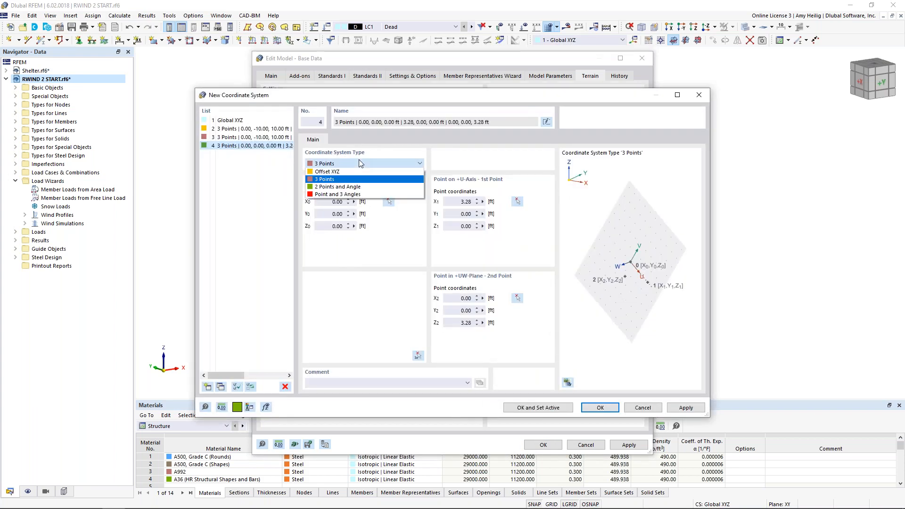
left_click(358, 195)
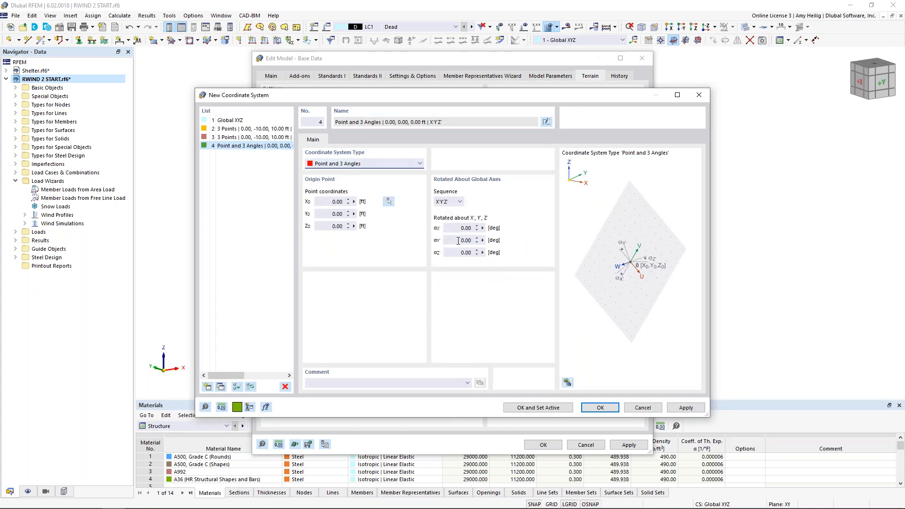
double_click(458, 241)
key("BackSpace")
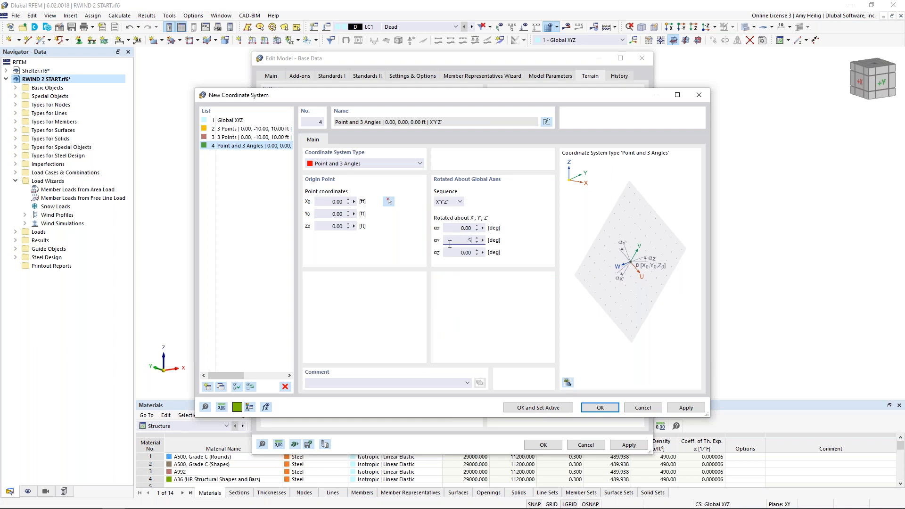
left_click(599, 407)
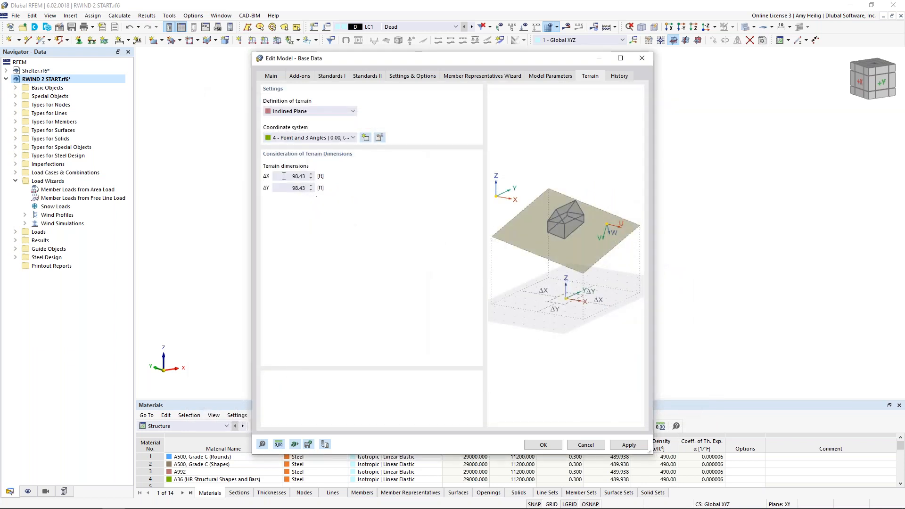
Set the terrain dimensions ΔX and ΔY to 35 ft each and apply the base data
type("35")
key("Tab")
type("35")
key("Tab")
left_click(543, 445)
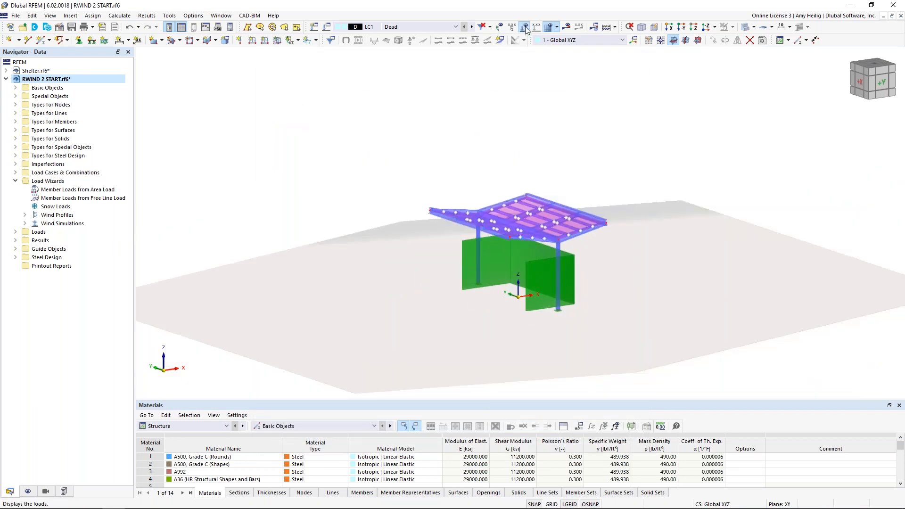
Reopen the model's base data, change the terrain definition to Table, and widen the dialog
scroll(515, 175, "down", 2)
middle_click_drag(560, 211, 496, 187, "ctrl")
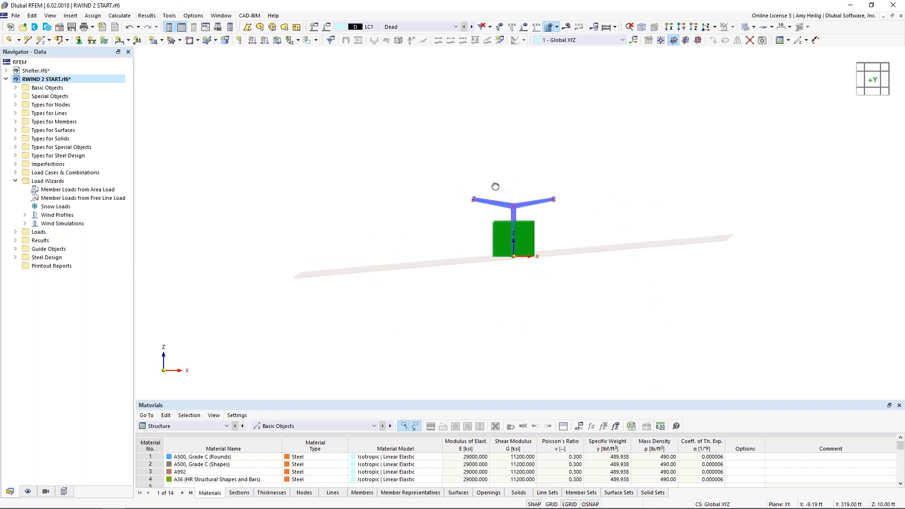
middle_click_drag(495, 186, 505, 278, "ctrl")
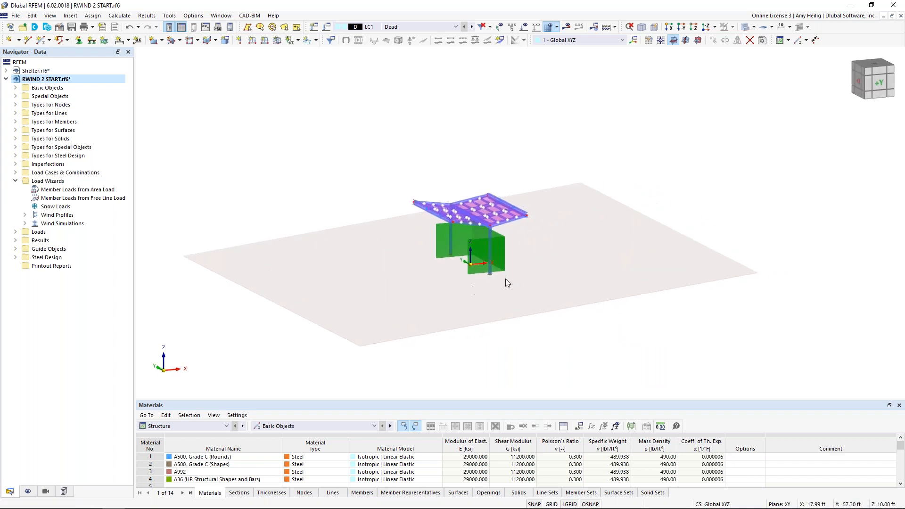
scroll(505, 278, "up", 3)
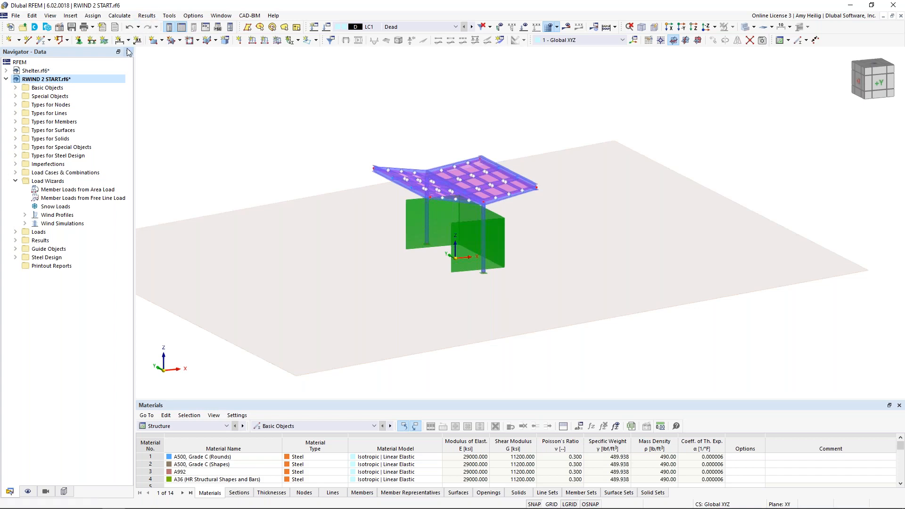
right_click(73, 78)
left_click(91, 87)
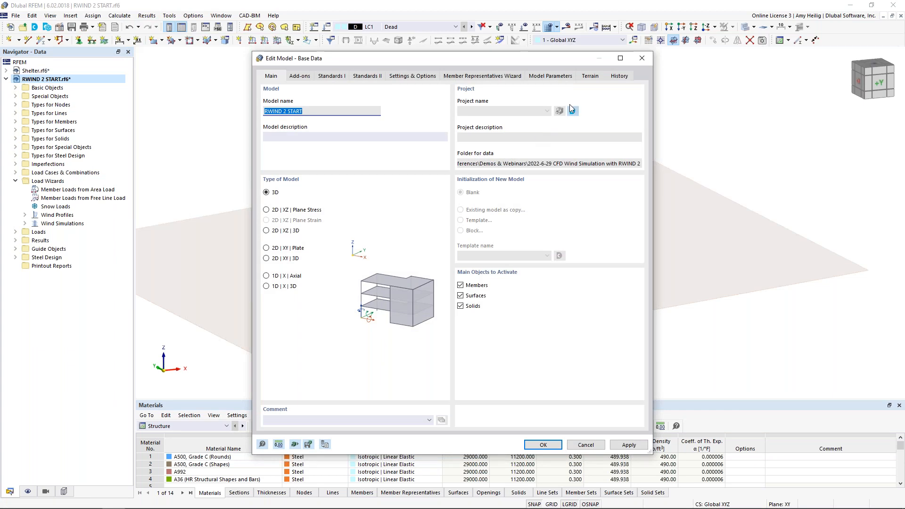
left_click(588, 77)
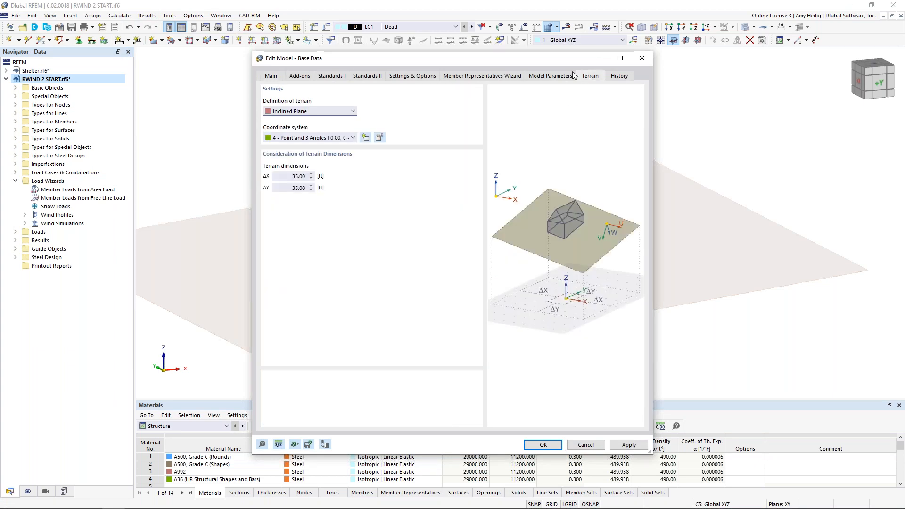
left_click(348, 112)
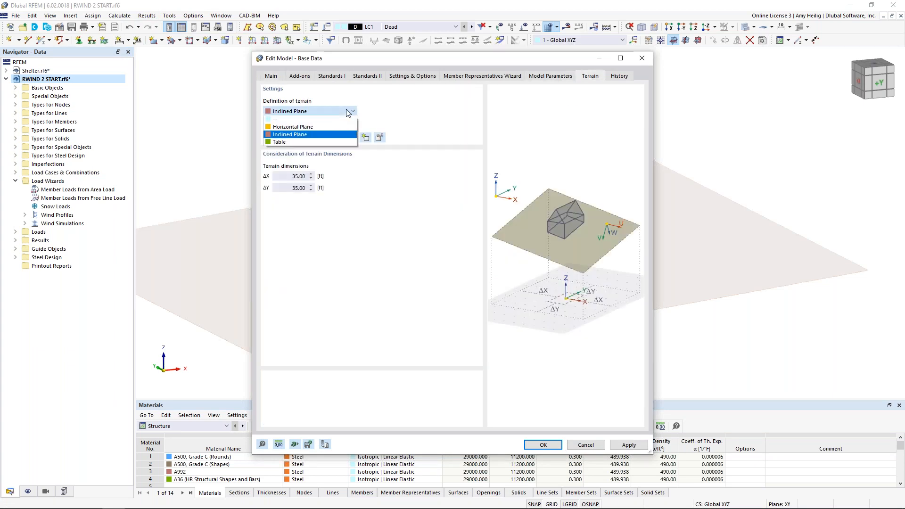
left_click(332, 142)
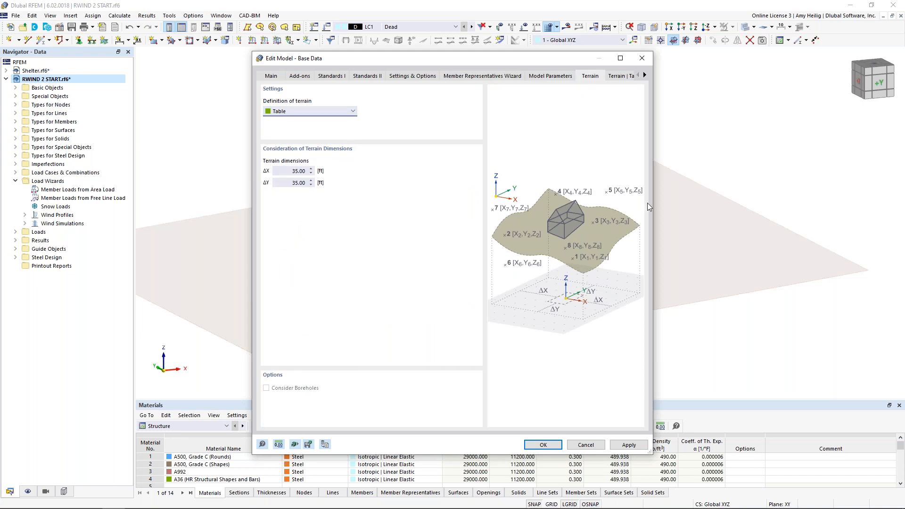
left_click_drag(652, 206, 718, 207)
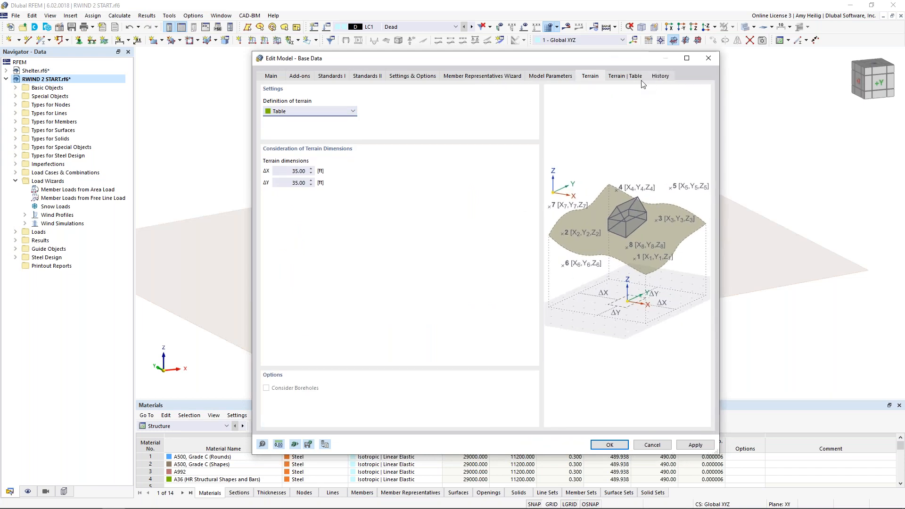
Show the terrain's global coordinates table and switch to the Terrain Coordinates.xlsx workbook in Excel
left_click(625, 76)
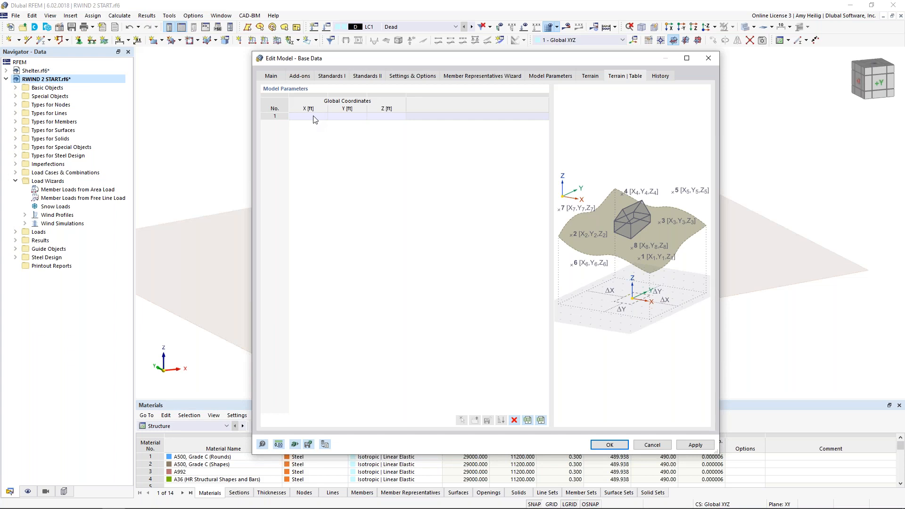
key("super+Tab")
left_click(339, 234)
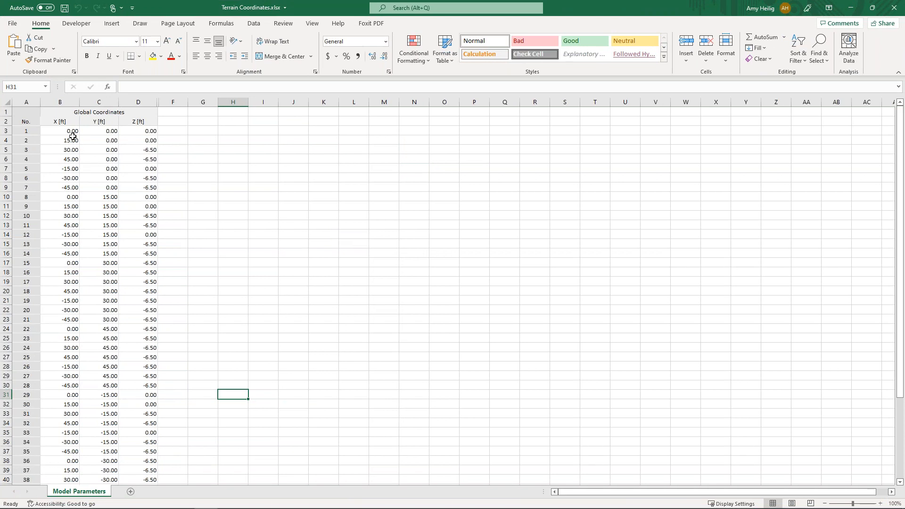
Copy all the terrain's X, Y and Z global coordinates from the Model Parameters sheet, without the number column
left_click_drag(73, 132, 144, 132)
key("ctrl+shift+Down")
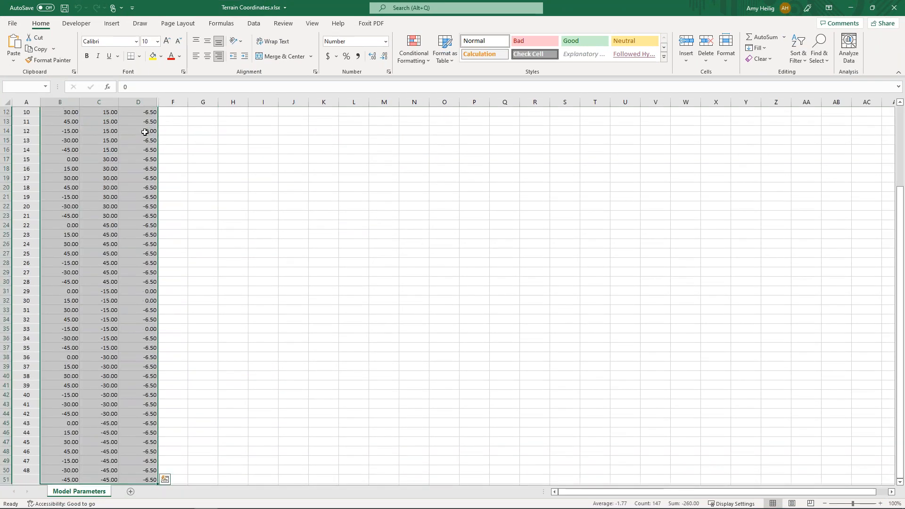
key("ctrl+c")
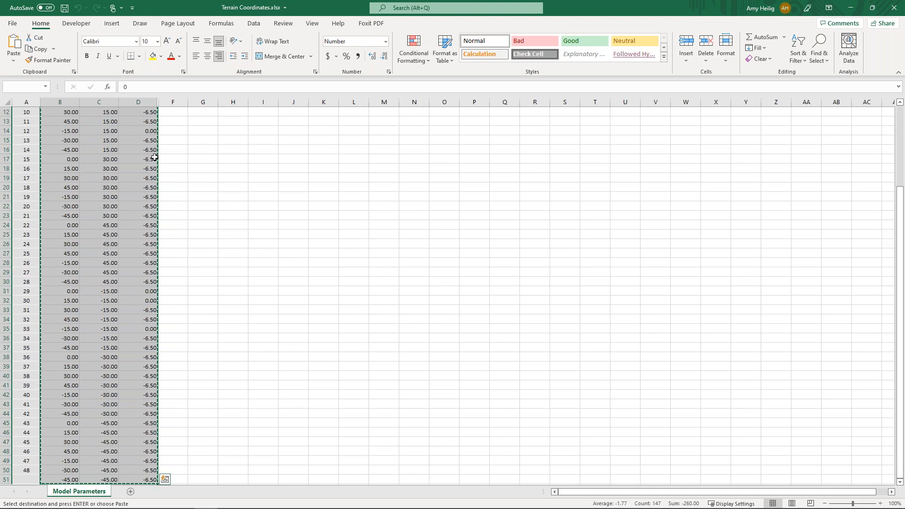
Switch to RFEM, paste the copied coordinates into the terrain table starting at row 1, and confirm the base data
key("super+Tab")
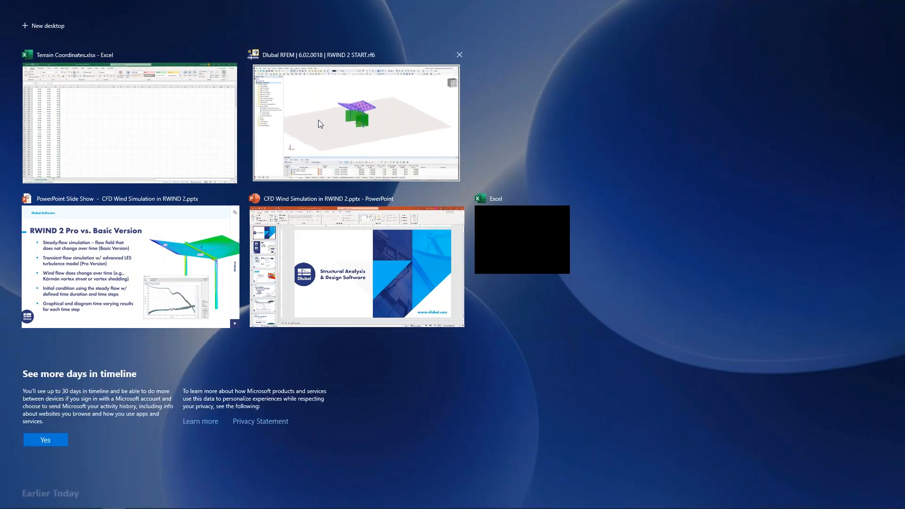
left_click(318, 120)
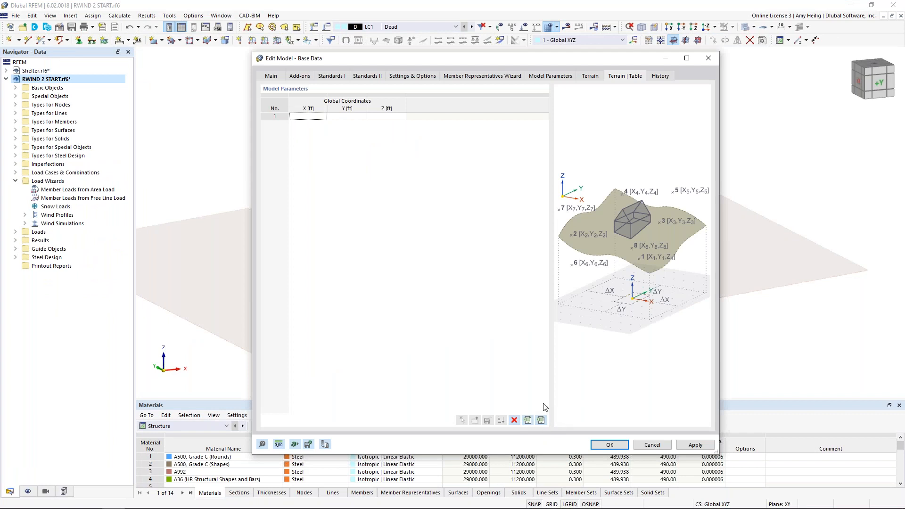
left_click(321, 117)
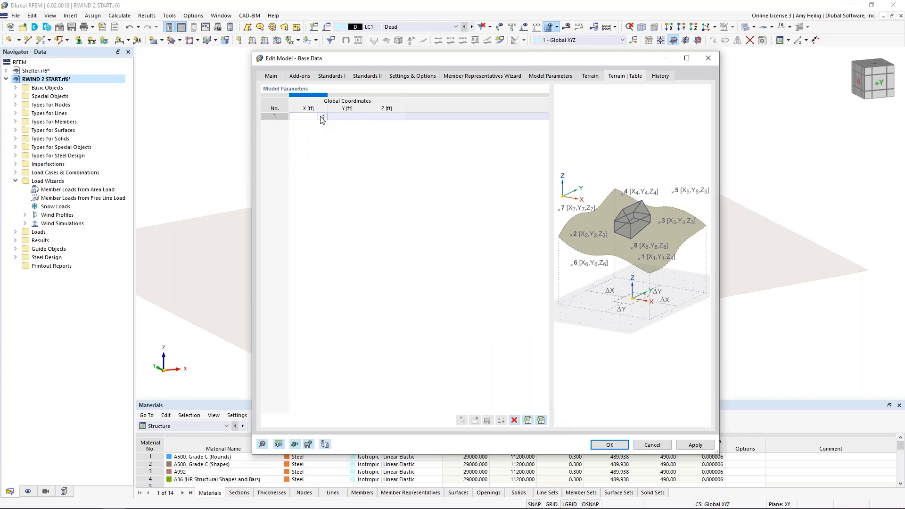
key("ctrl+v")
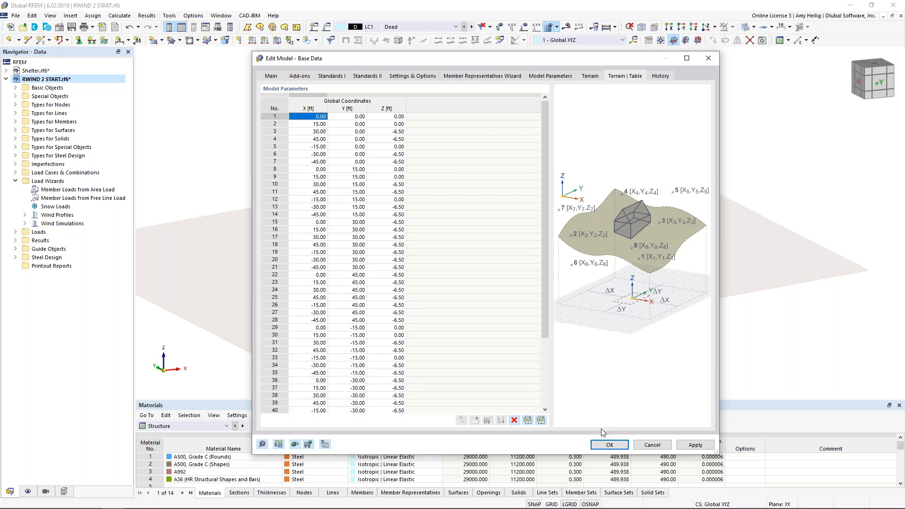
left_click(608, 445)
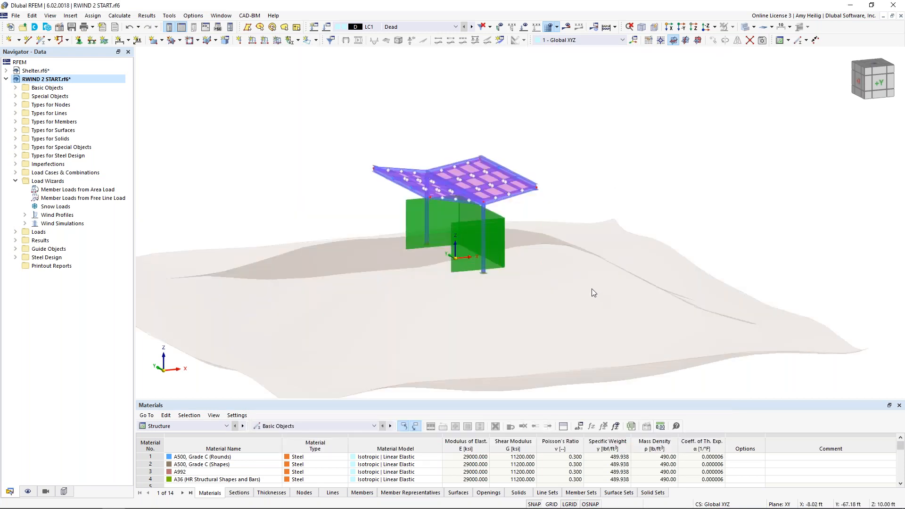
Select the IFC shelter, the columns and both canopy roof surfaces, and display only the selected and related objects
middle_click_drag(598, 313, 536, 267, "ctrl")
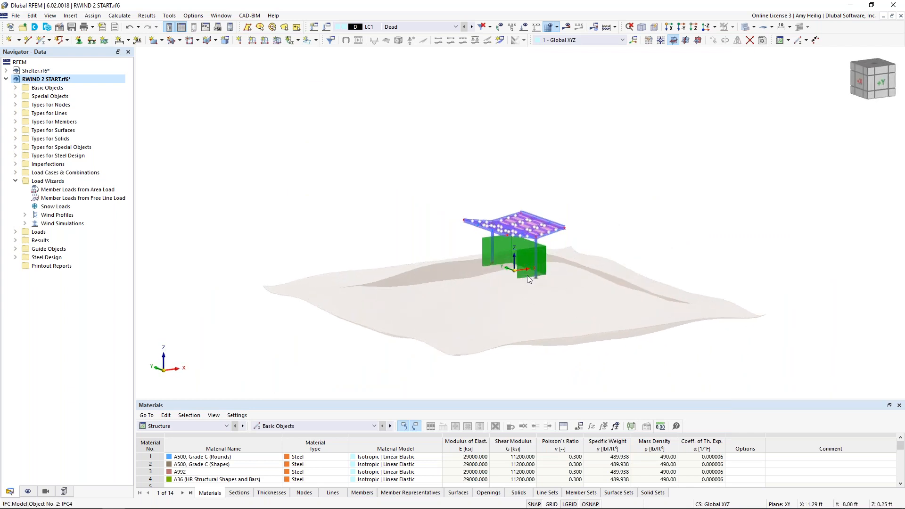
scroll(527, 275, "up", 3)
middle_click_drag(540, 300, 518, 285, "ctrl")
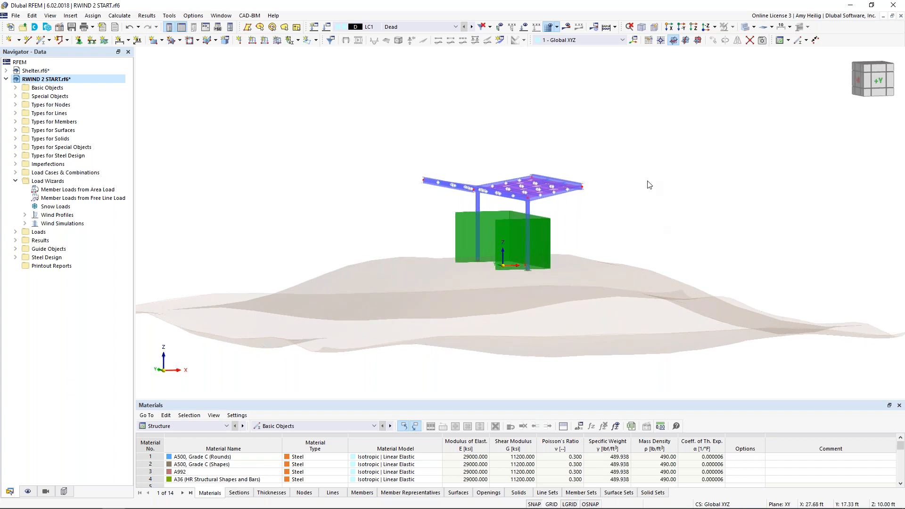
left_click_drag(581, 239, 440, 213)
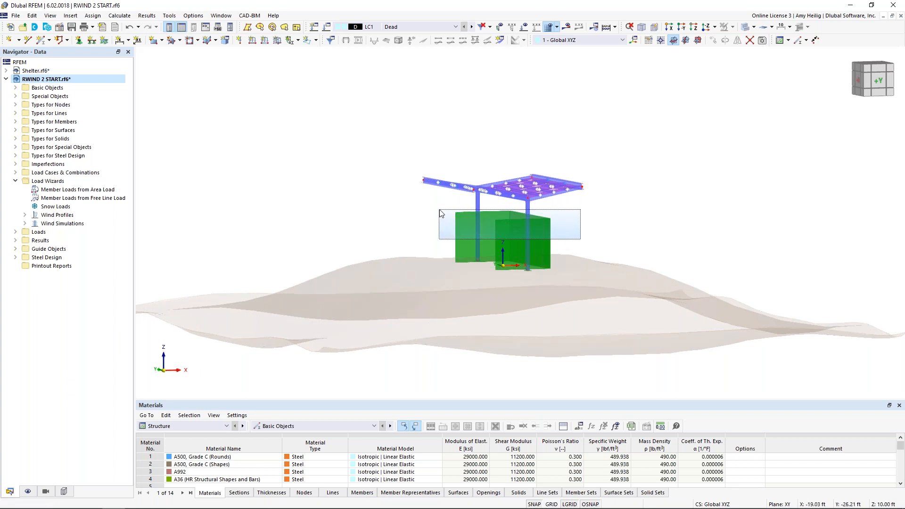
left_click_drag(439, 213, 439, 213)
scroll(548, 202, "up", 5)
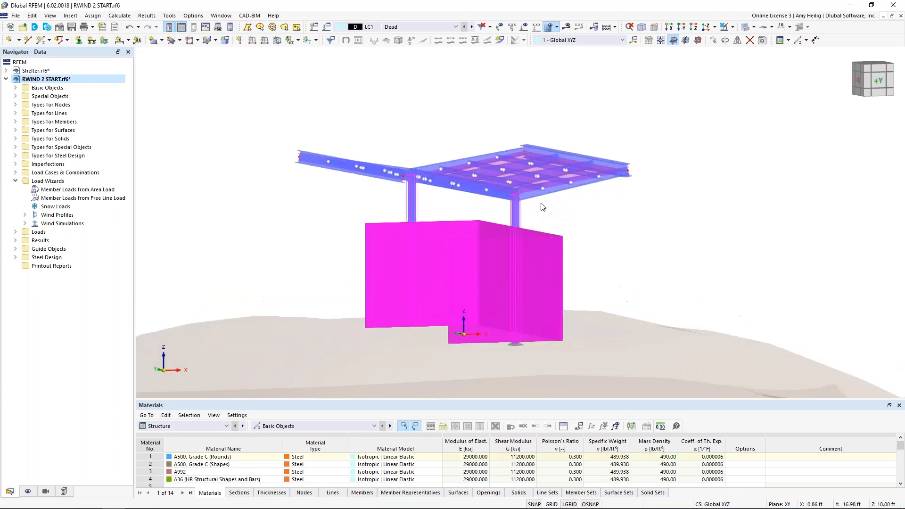
middle_click_drag(609, 219, 494, 225, "ctrl")
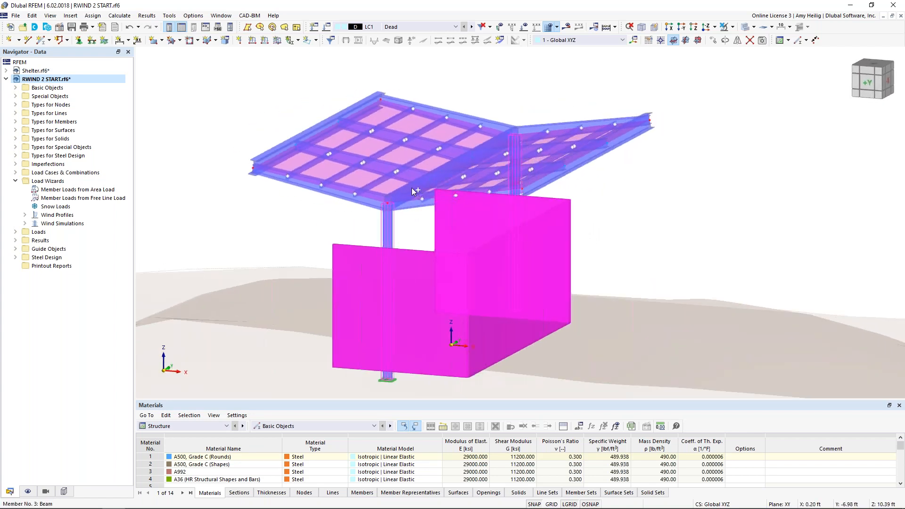
left_click(376, 182, "ctrl")
middle_click_drag(546, 202, 629, 183, "ctrl")
left_click(629, 183, "ctrl")
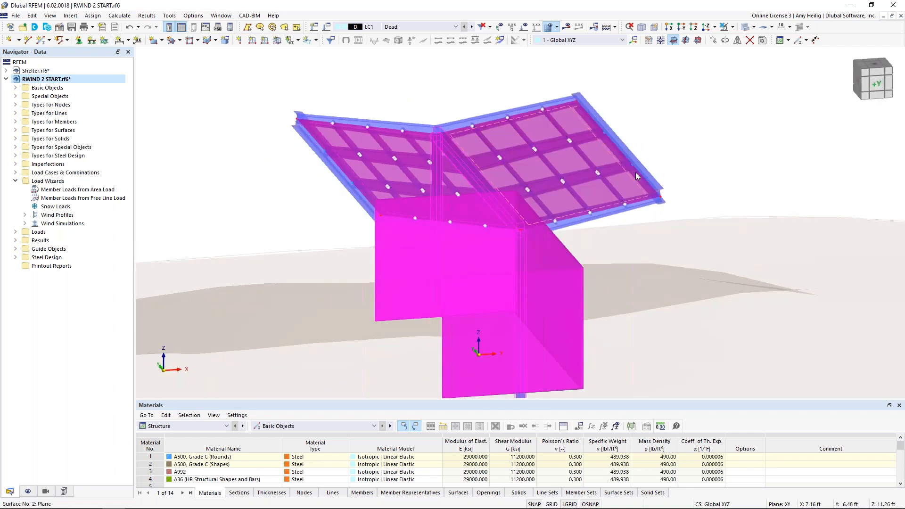
left_click(733, 27)
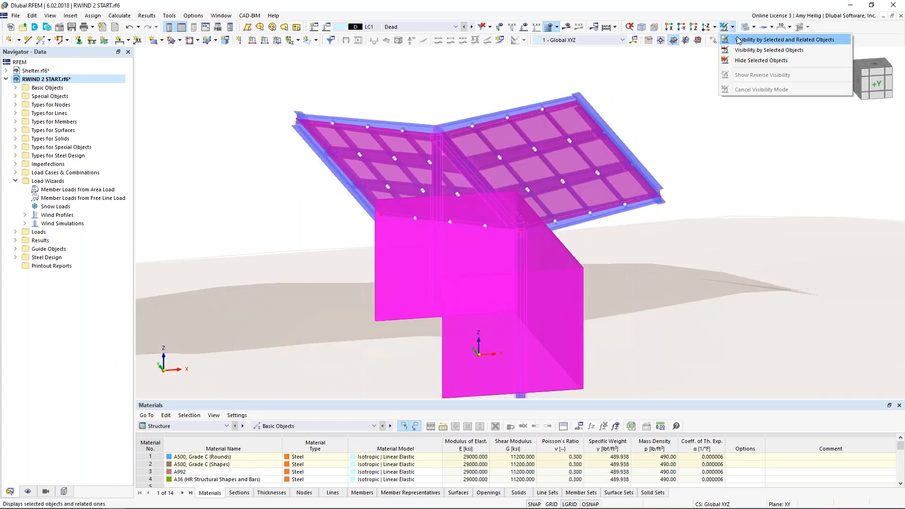
left_click(738, 40)
mouse_move(692, 233)
middle_mouse_down("ctrl")
mouse_move(698, 212)
mouse_move(702, 219)
middle_mouse_up("ctrl")
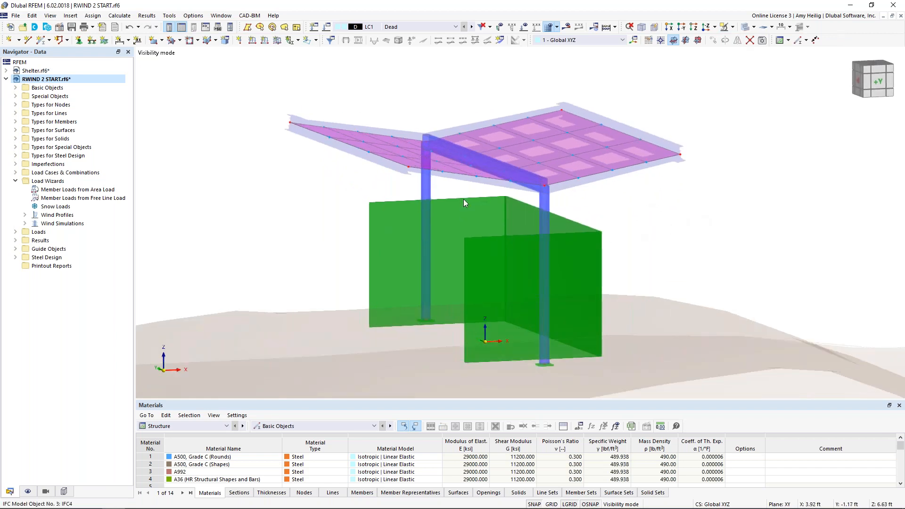
Enable the surrounding model with all IFC objects in the wind simulation mesh settings and confirm
left_click(119, 16)
left_click(138, 118)
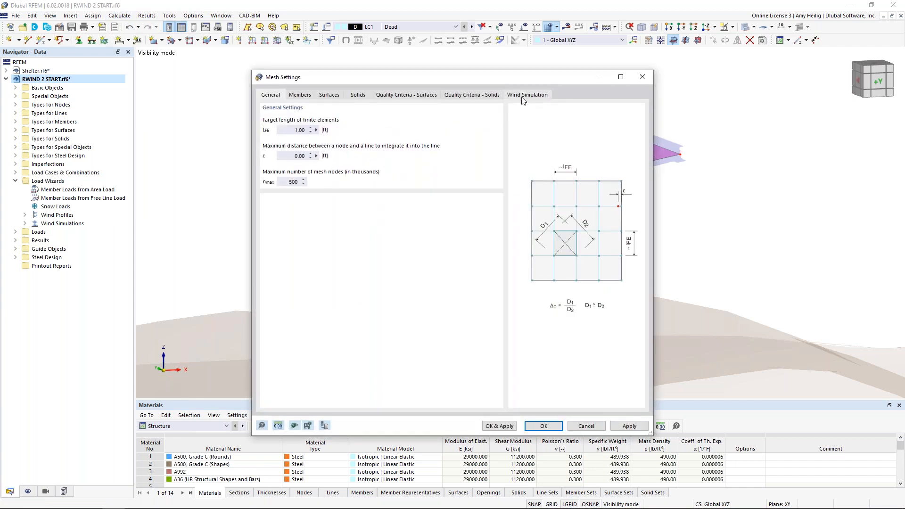
left_click(527, 95)
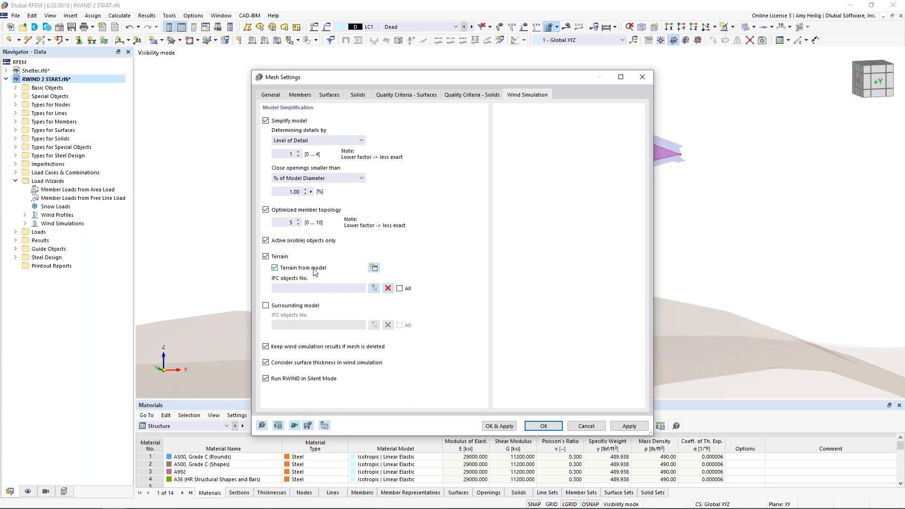
left_click(266, 307)
left_click(400, 325)
left_click(543, 426)
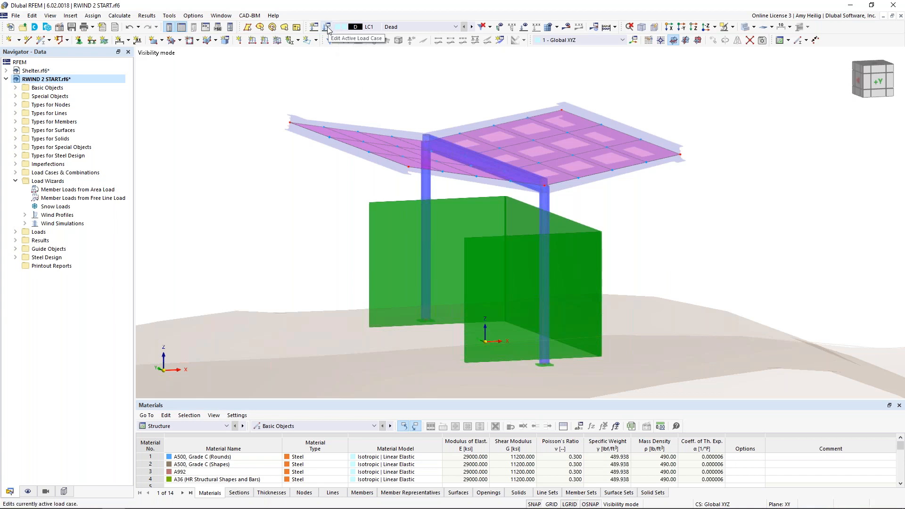
Open load case LC3 Wind 1's wind simulation in RWIND and switch to the RWIND window
left_click(328, 30)
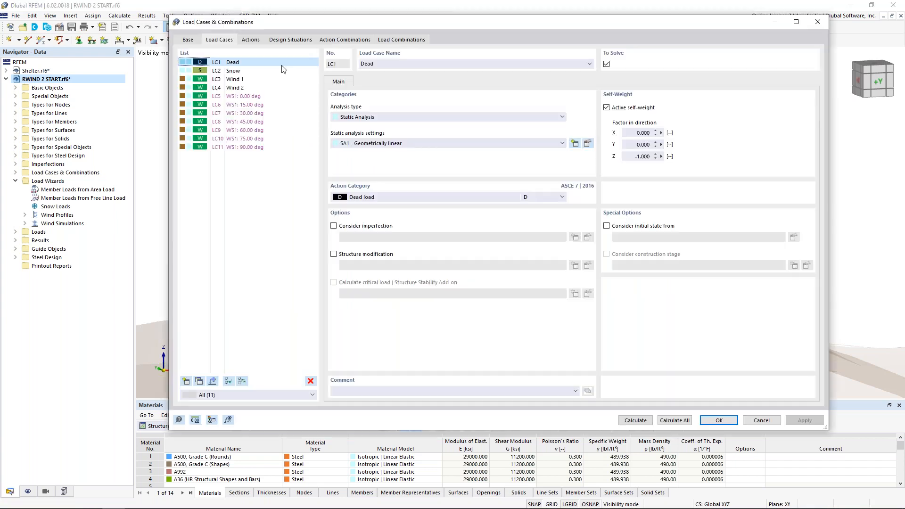
left_click(247, 79)
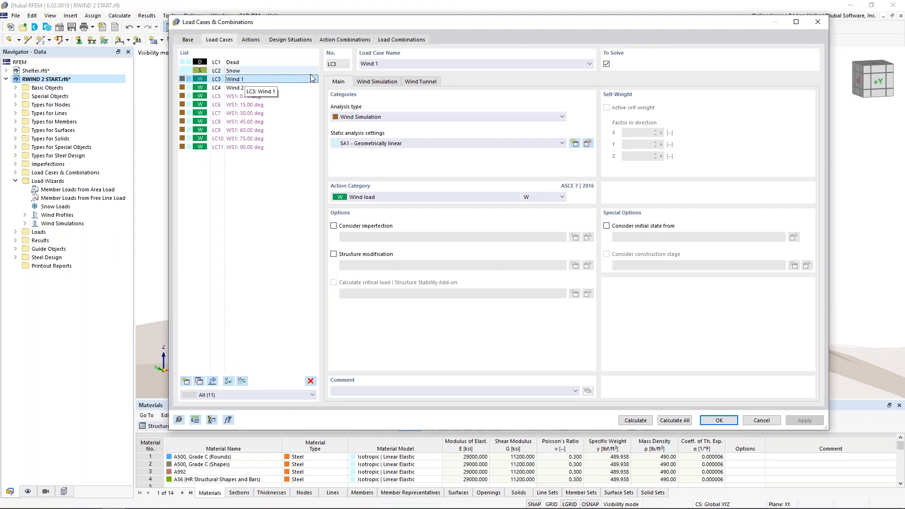
left_click(374, 82)
left_click(587, 182)
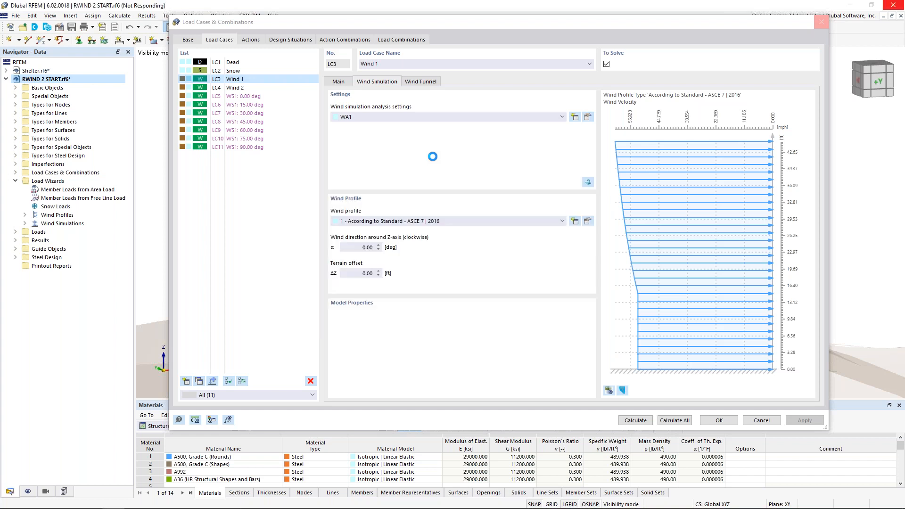
key("super+Tab")
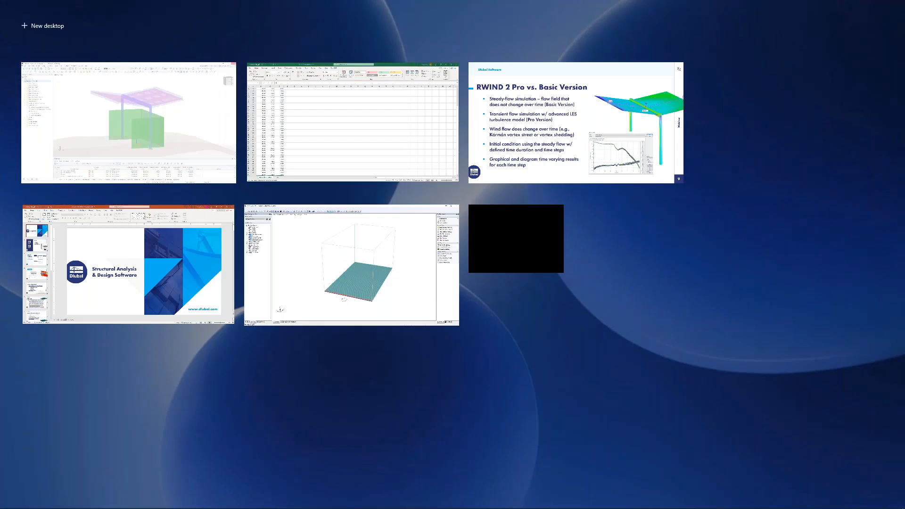
left_click(411, 264)
Examine the canopy, shelter and terrain in RWIND's simulation and model views from several angles
middle_click_drag(432, 277, 518, 234, "ctrl")
scroll(454, 318, "up", 3)
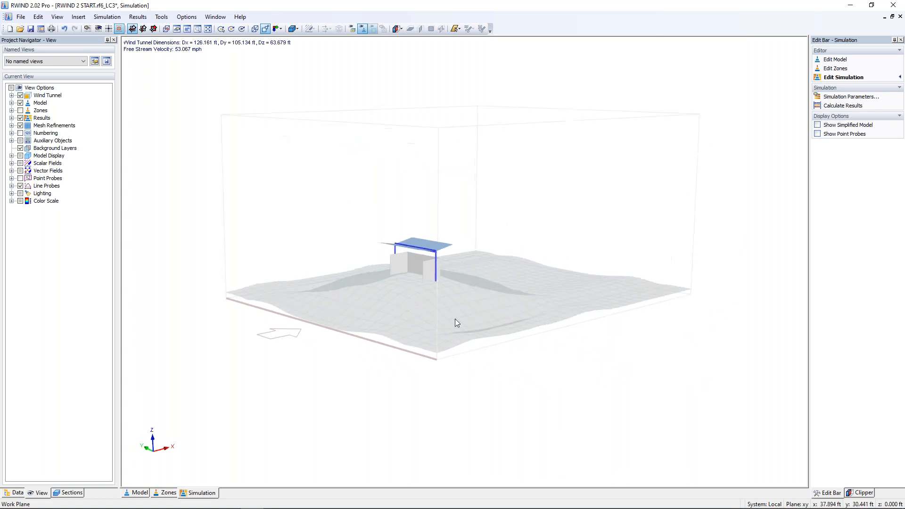
left_click(139, 493)
middle_click_drag(441, 366, 377, 370, "ctrl")
scroll(382, 288, "up", 3)
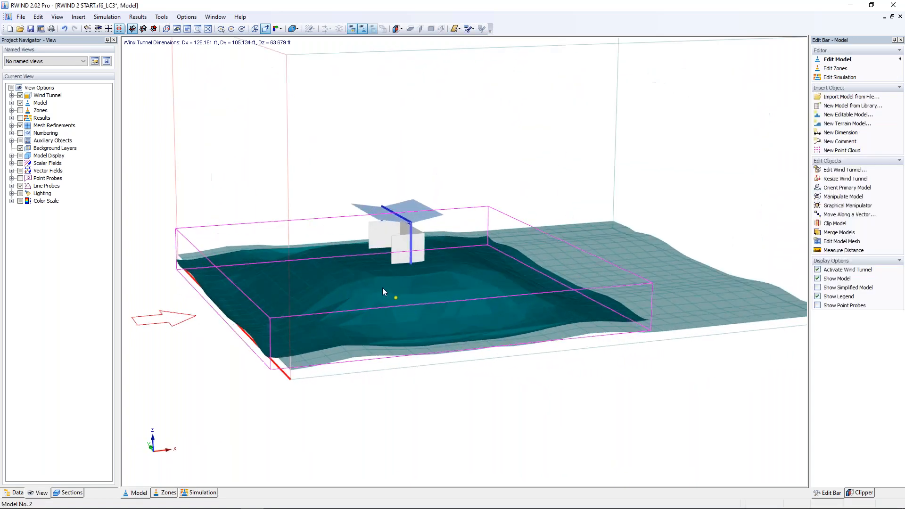
middle_click_drag(466, 440, 494, 439, "ctrl")
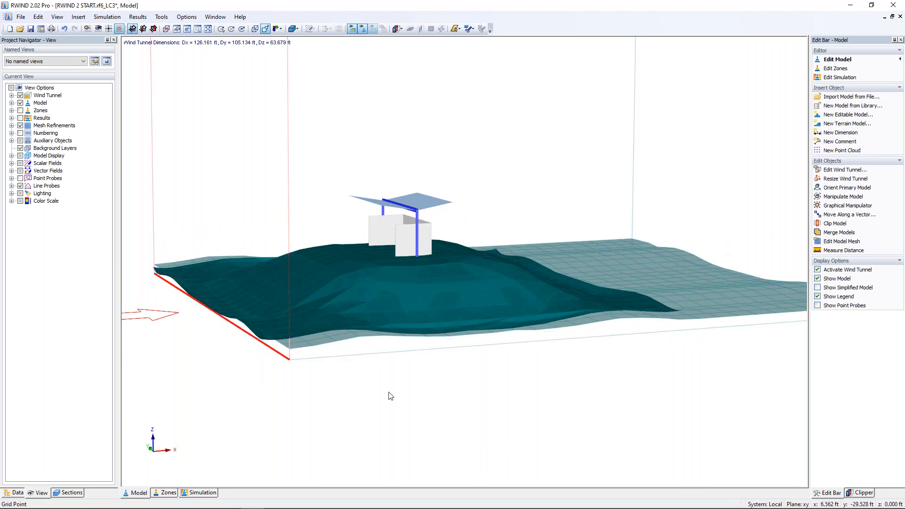
scroll(379, 270, "up", 5)
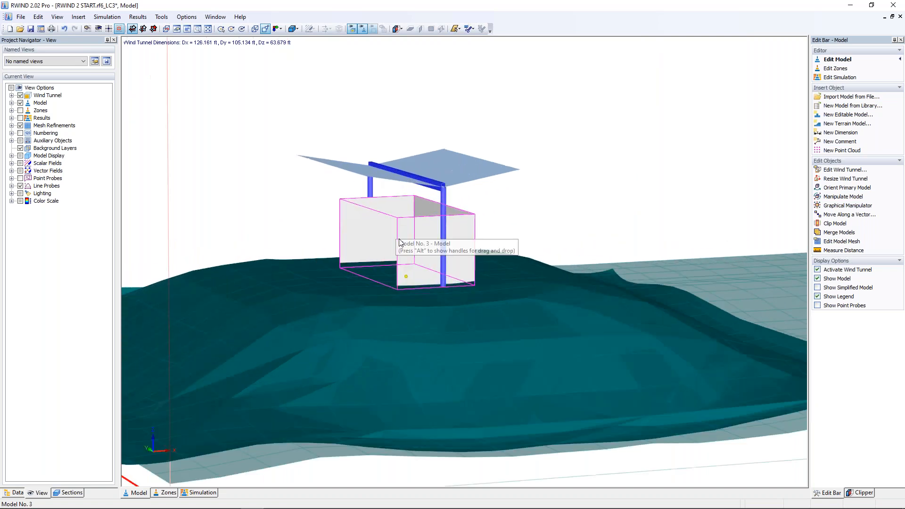
middle_click_drag(429, 313, 218, 182, "ctrl")
scroll(305, 205, "down", 5)
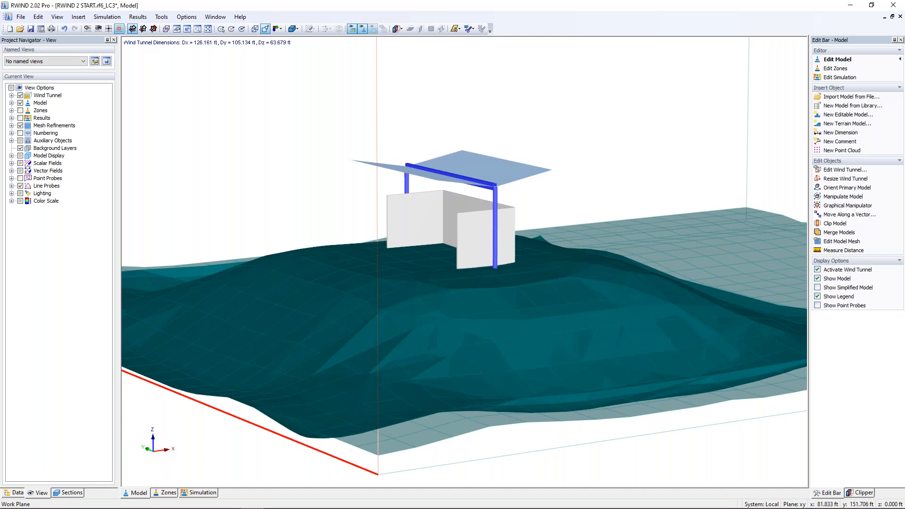
Review the transient flow settings in the simulation parameters, and close them without saving
left_click(107, 17)
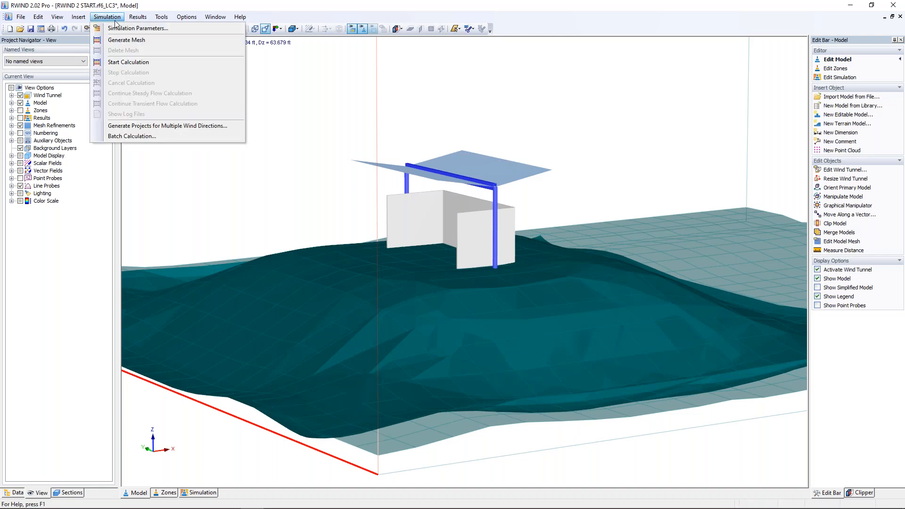
left_click(119, 29)
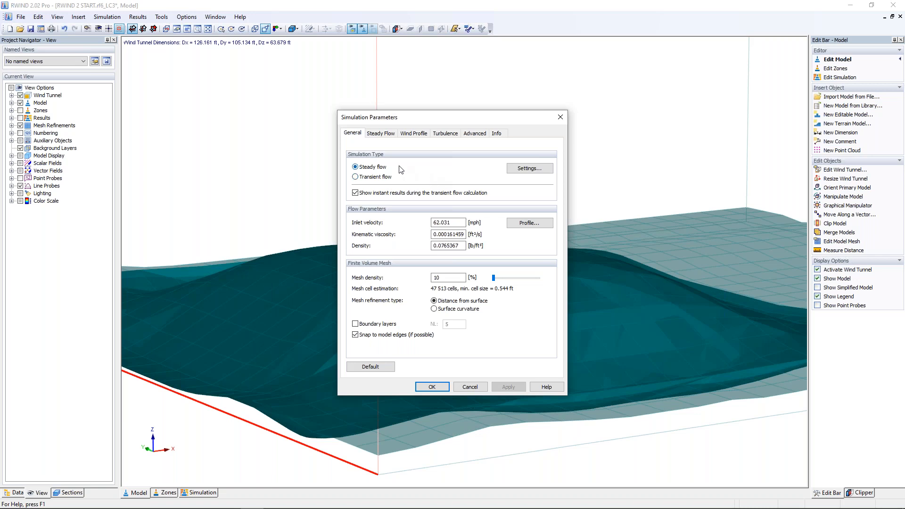
left_click(360, 178)
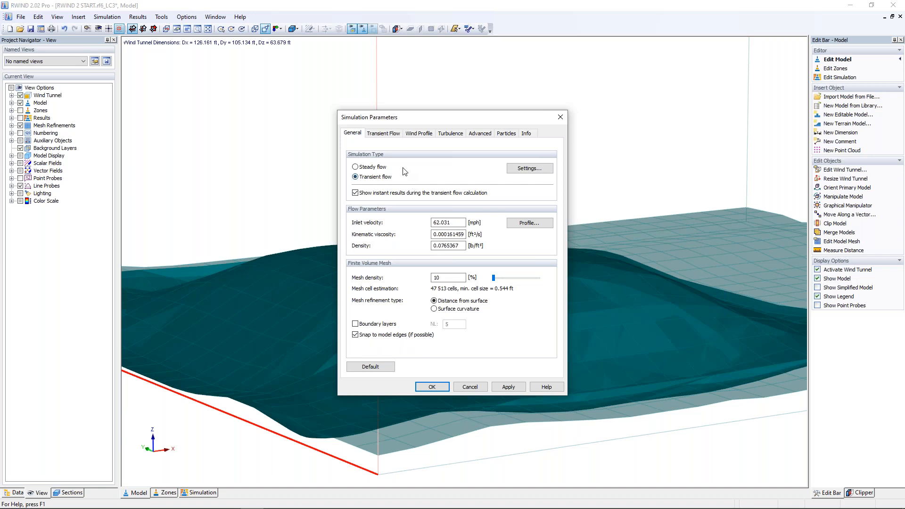
left_click(391, 135)
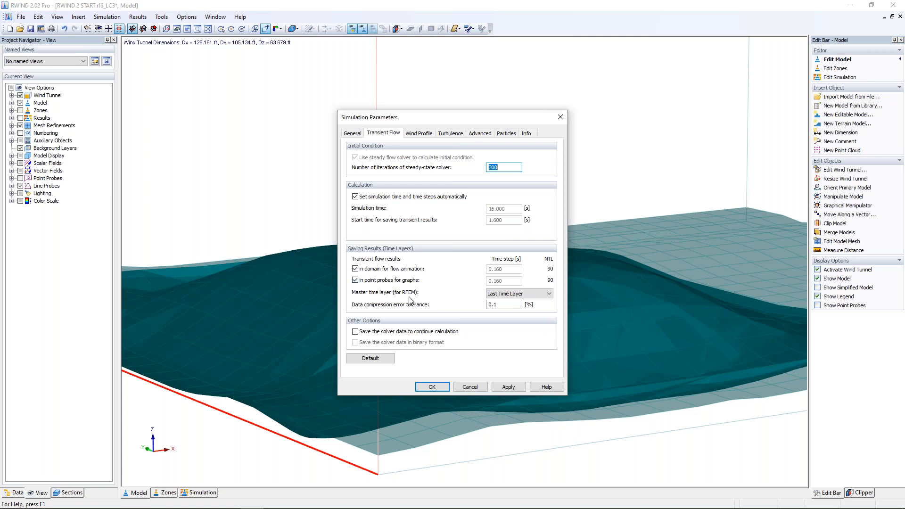
left_click(490, 305)
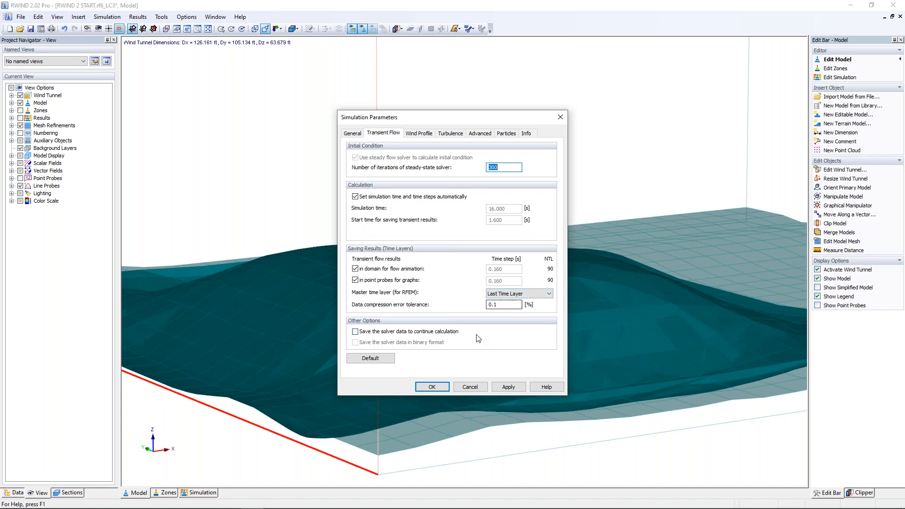
left_click(469, 387)
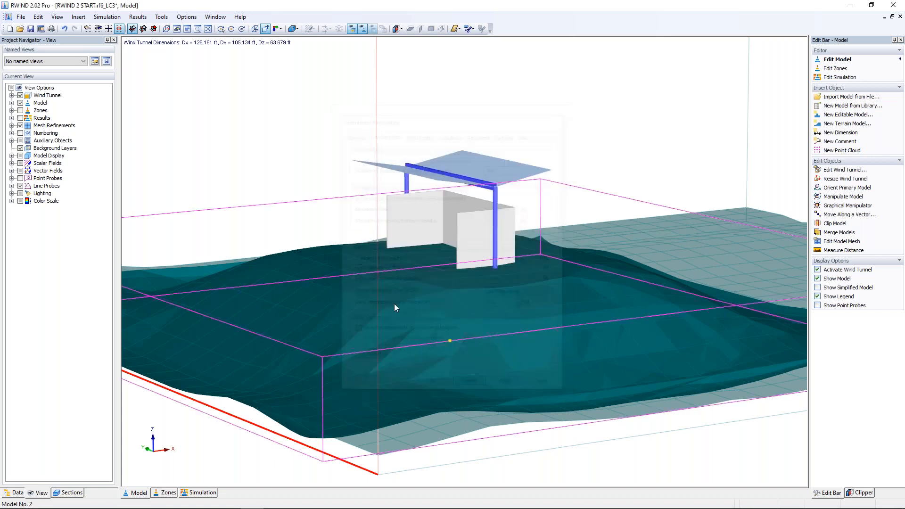
Open the project file RWIND 2 Transient Flow.rws2
left_click(19, 28)
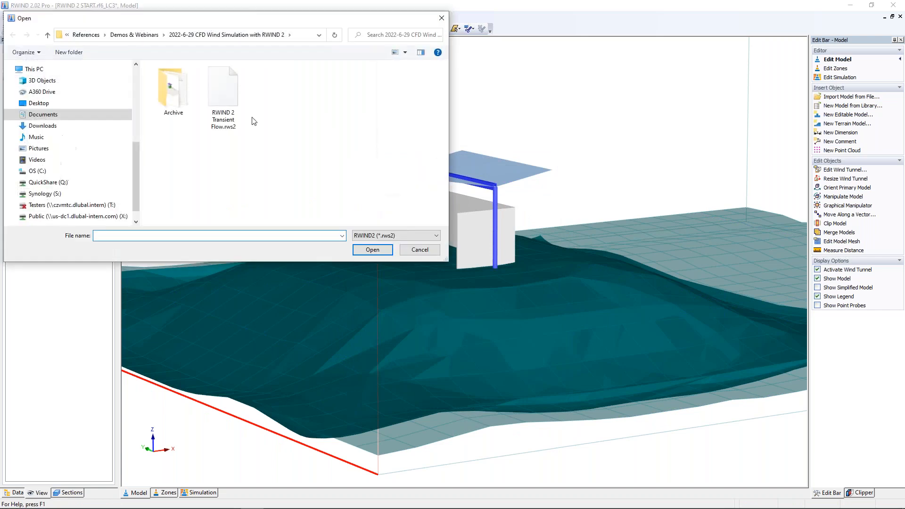
left_click(222, 92)
left_click(373, 250)
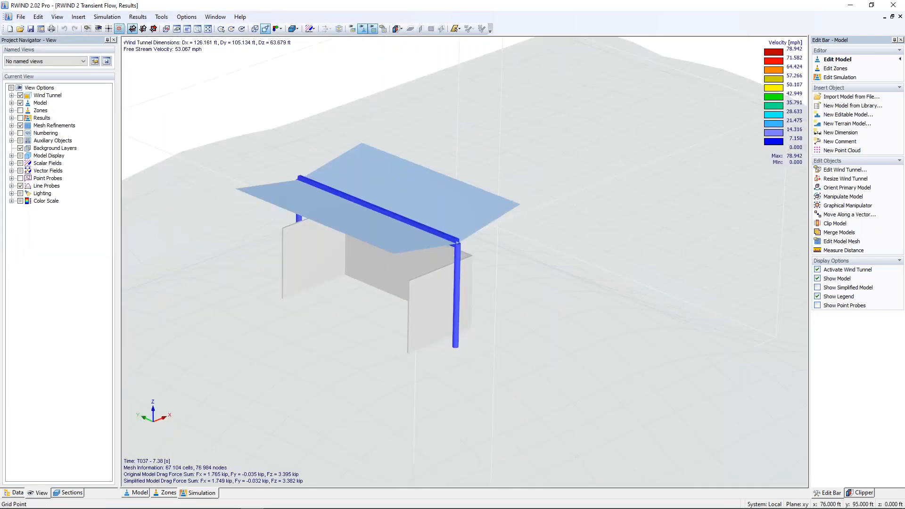
Review the transient flow settings and the time layers available as master time layer for RFEM, and close the simulation parameters without saving
scroll(364, 235, "down", 3)
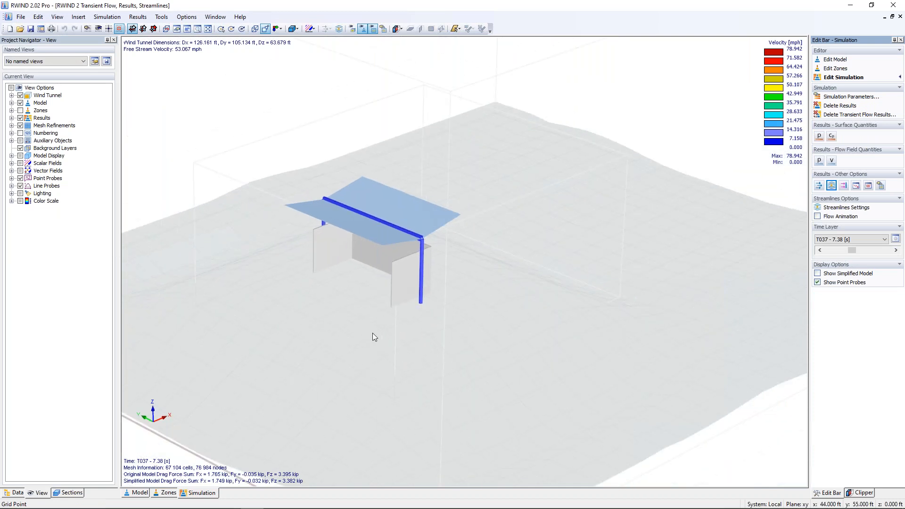
middle_click_drag(391, 323, 430, 299)
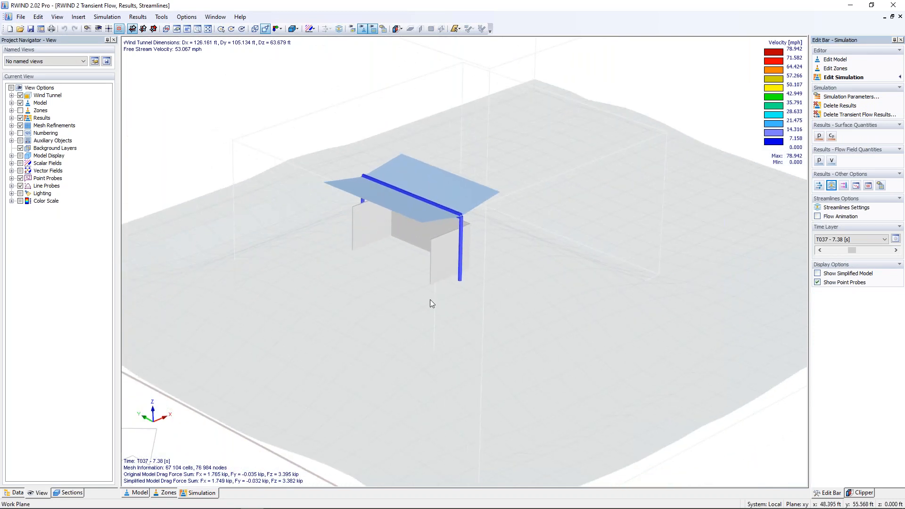
left_click(107, 16)
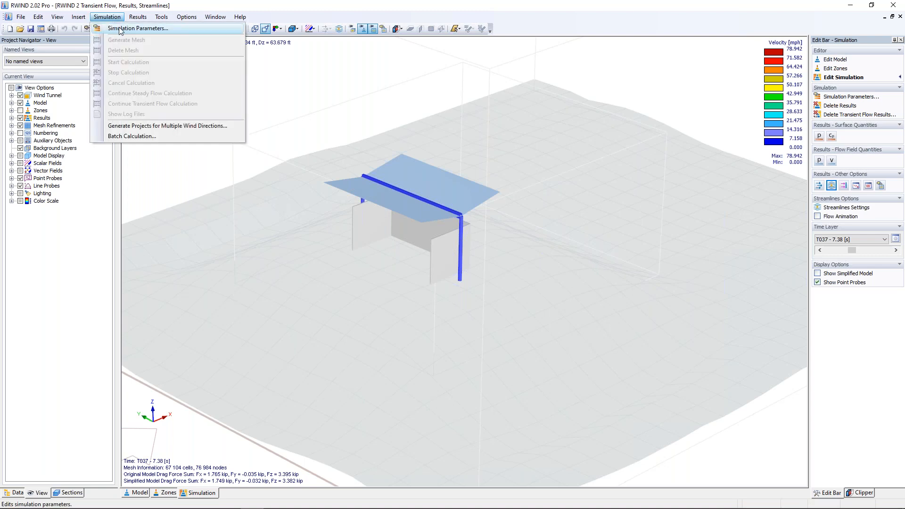
left_click(119, 29)
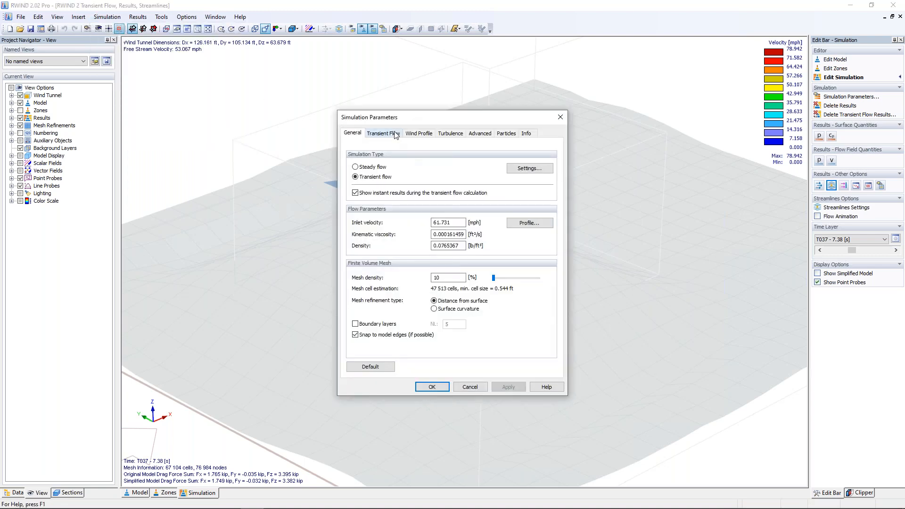
left_click(394, 134)
left_click(516, 294)
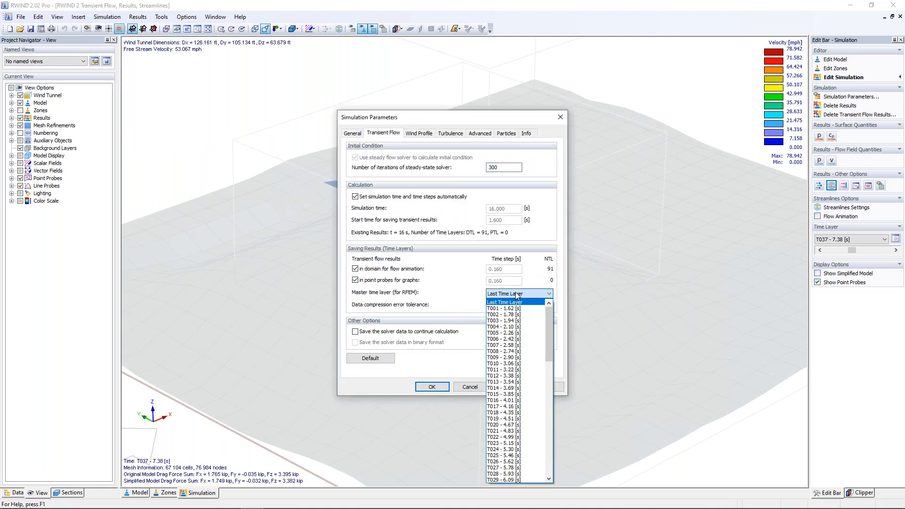
left_click_drag(550, 330, 541, 441)
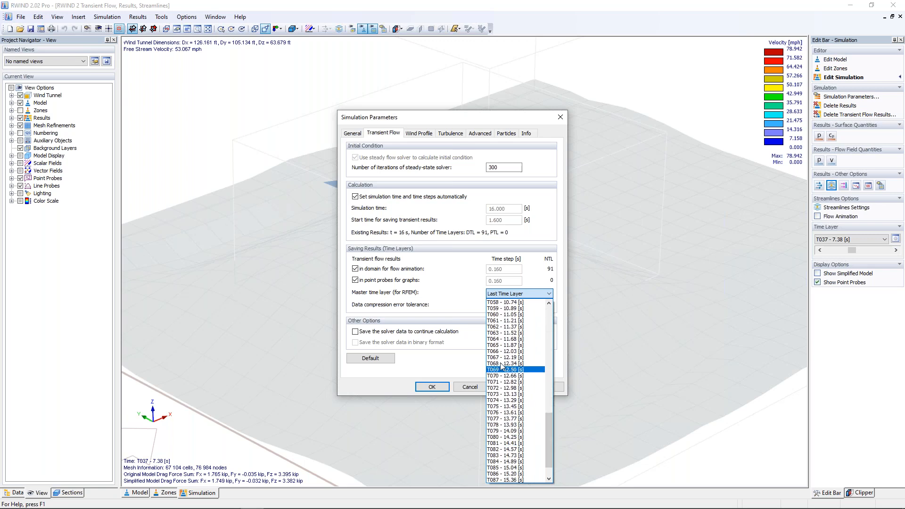
left_click(472, 367)
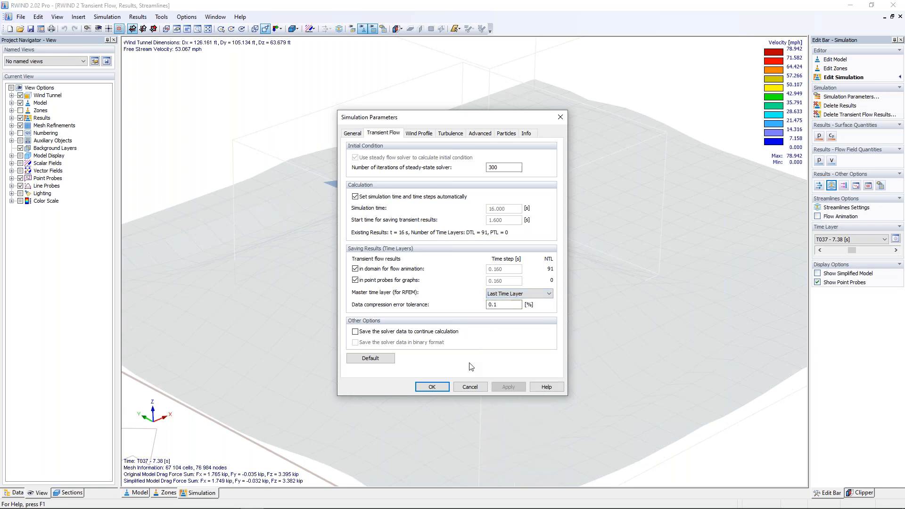
left_click(469, 387)
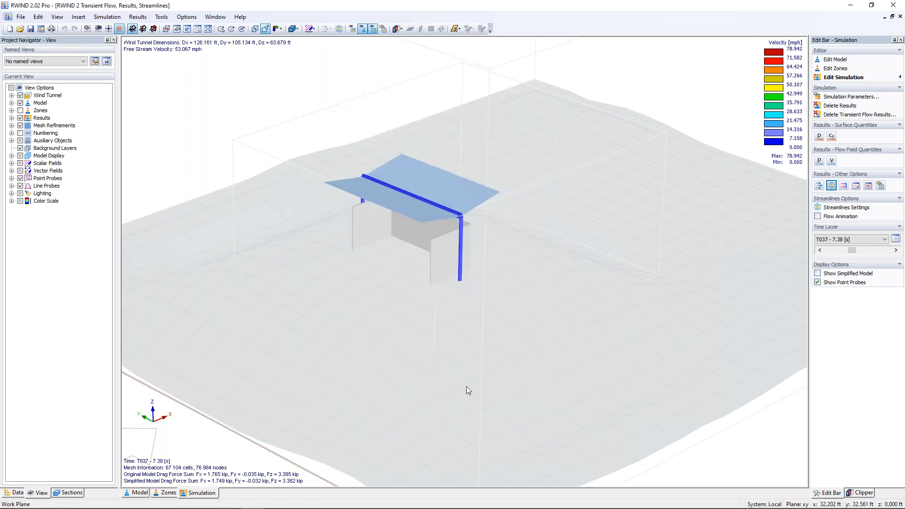
Display the surface pressure results and examine the pressures on the canopy roof and shelter walls from several angles
middle_click_drag(462, 321, 582, 301)
left_click(819, 137)
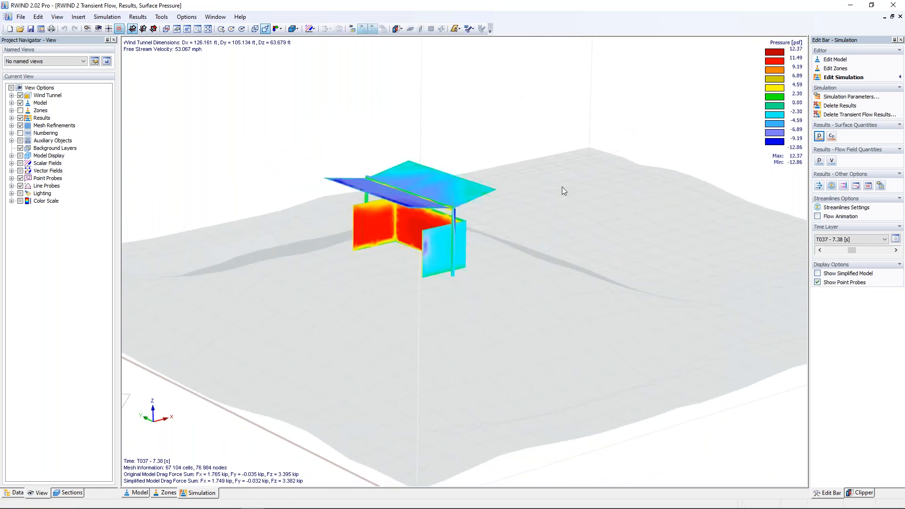
scroll(395, 197, "up", 5)
middle_click_drag(409, 248, 434, 259)
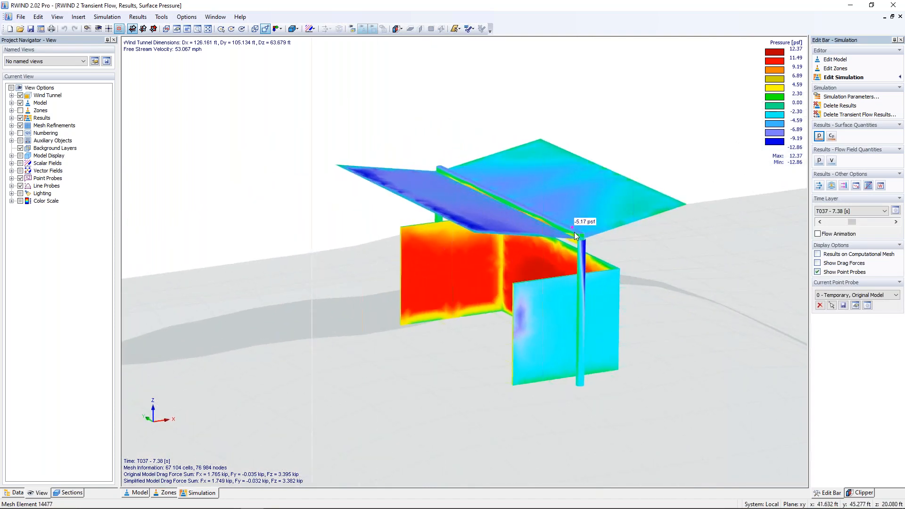
middle_click_drag(465, 275, 548, 284)
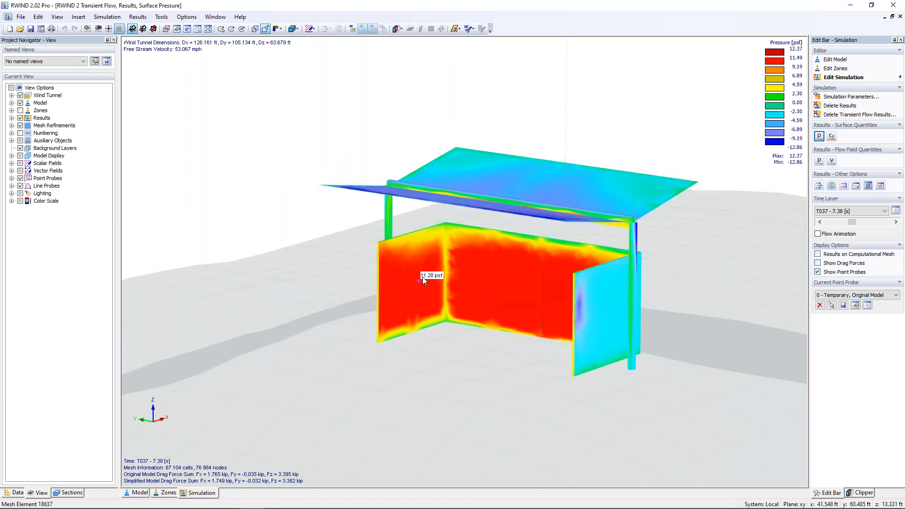
middle_click_drag(593, 316, 376, 312)
scroll(376, 312, "up", 1)
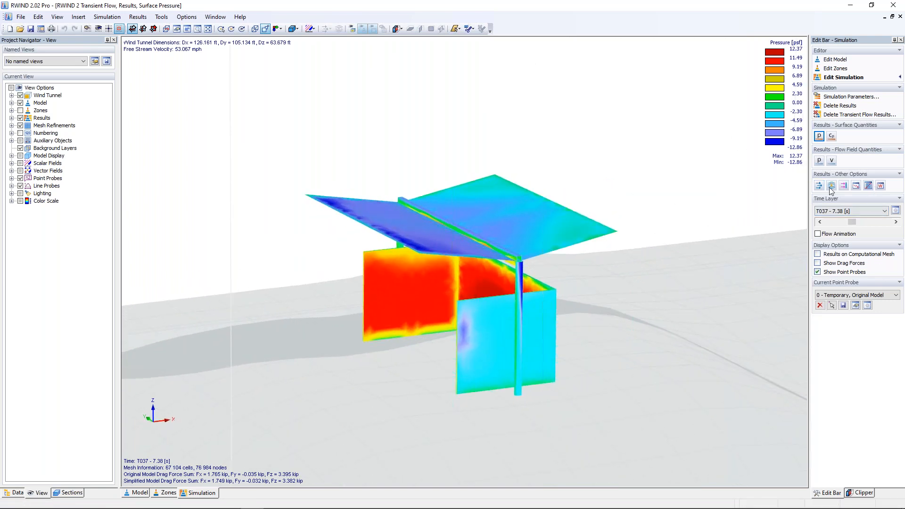
Set the surface pressure results to time layer T001 - 1.62 s and advance them layer by layer to T006 - 2.42 s
left_click(854, 212)
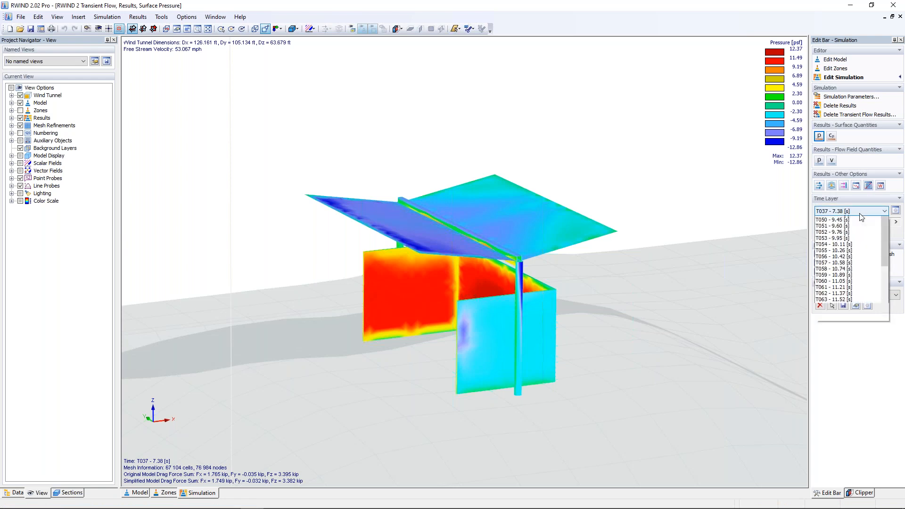
left_click_drag(886, 307, 885, 227)
left_click(858, 220)
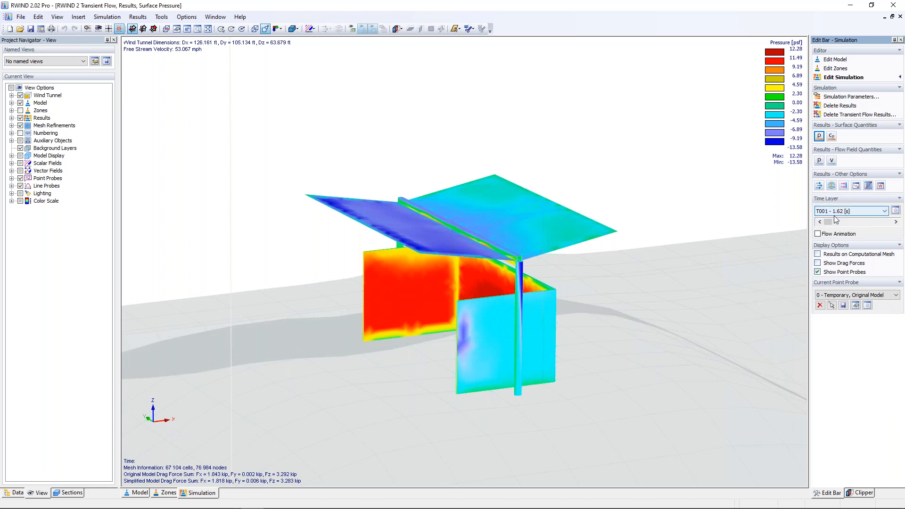
left_click(896, 221)
left_click(896, 221)
left_click(895, 221)
left_click(896, 222)
left_click(895, 222)
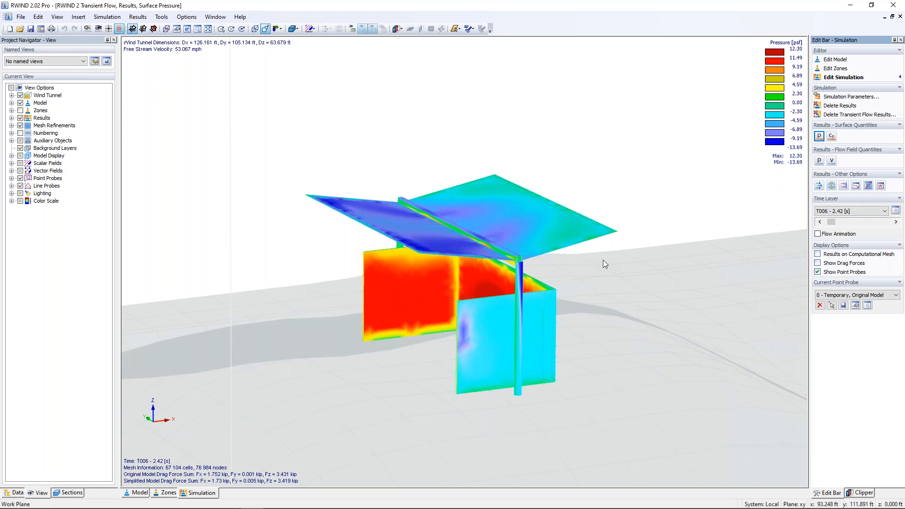
Advance the surface pressure results from T006 to about time layer T024 - 5.30 s, and start the flow animation
scroll(530, 253, "up", 5)
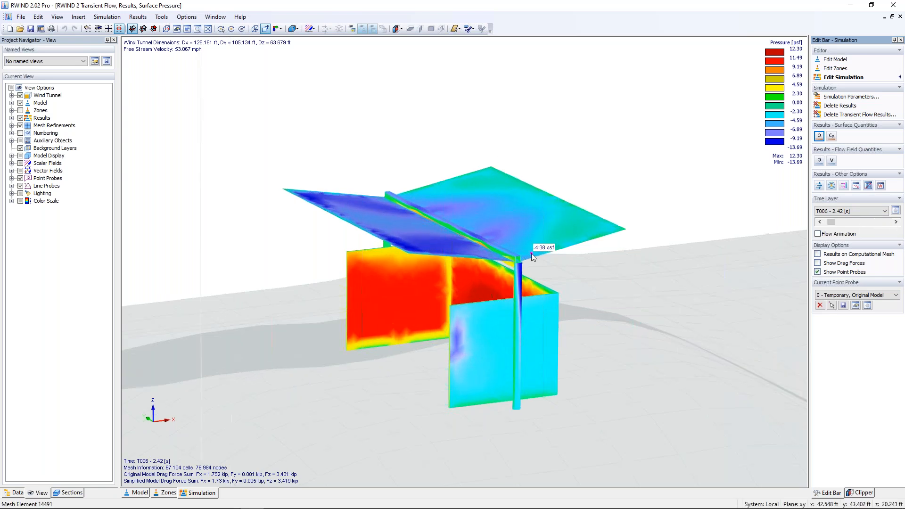
left_click(895, 222)
left_click(895, 222)
left_click(895, 222)
left_click(895, 221)
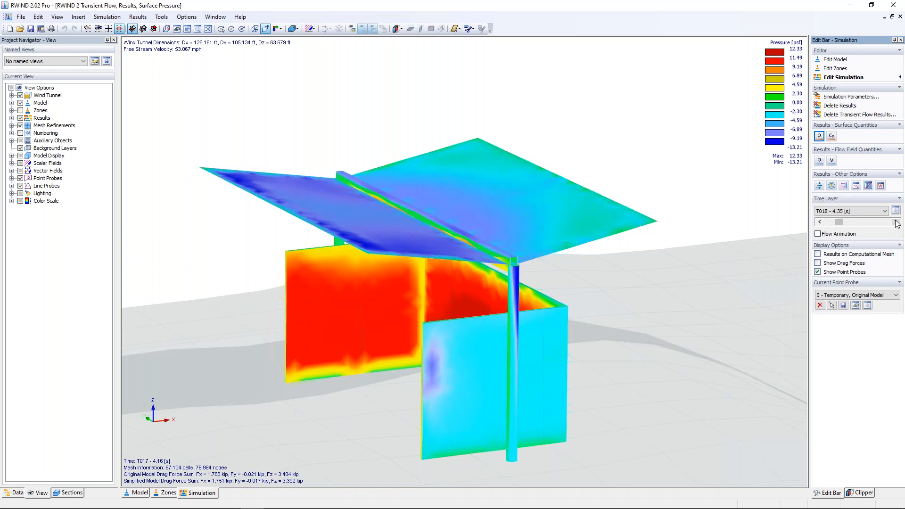
left_click(895, 222)
left_click(896, 222)
left_click(895, 221)
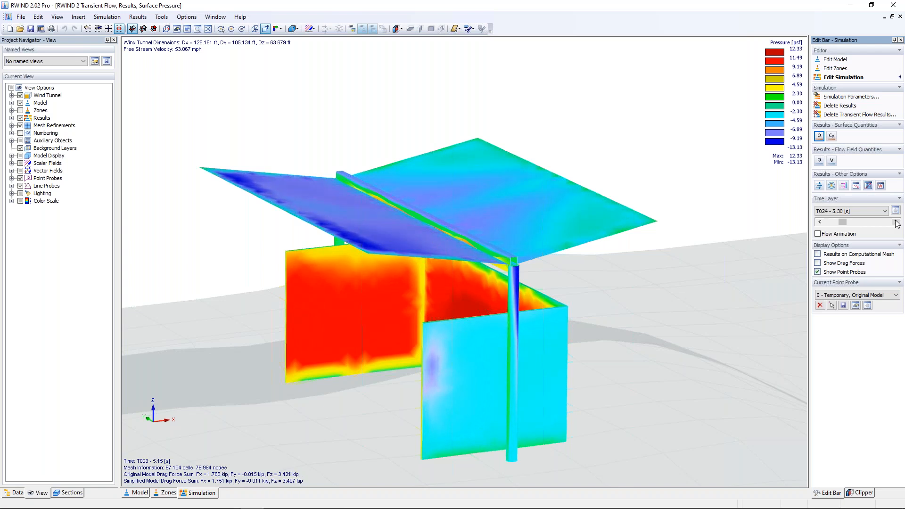
left_click(818, 234)
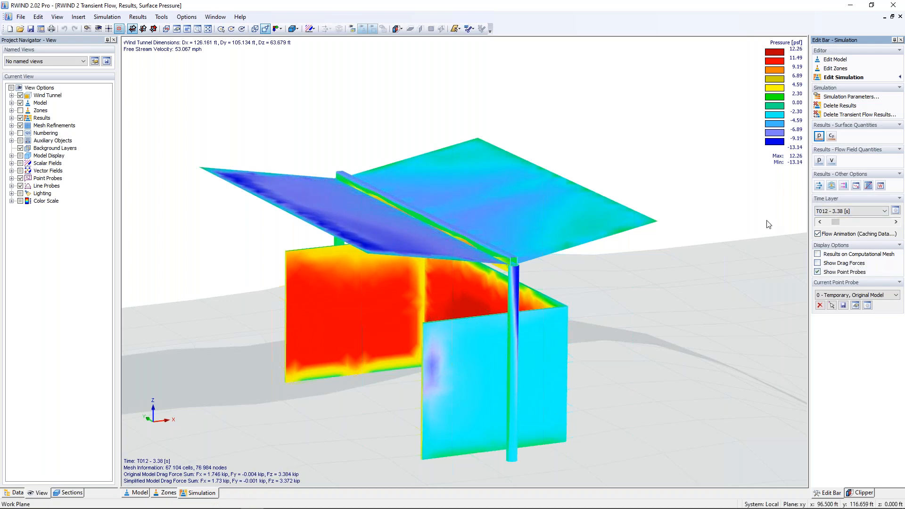
Display the surface Cp coefficient and advance through its time layers to T035 - 7.06 s
left_click(832, 137)
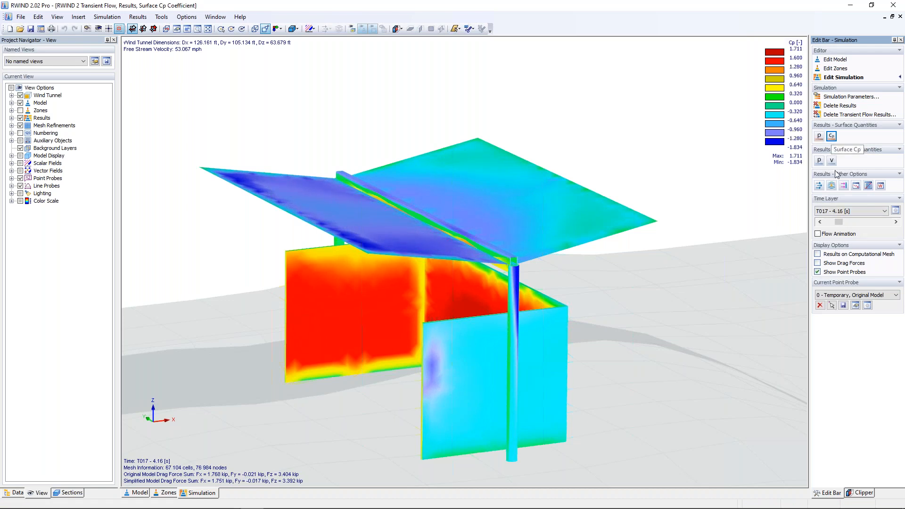
left_click(895, 222)
left_click(896, 222)
left_click(895, 222)
left_click(895, 222)
left_click(895, 222)
left_click(895, 221)
left_click(895, 222)
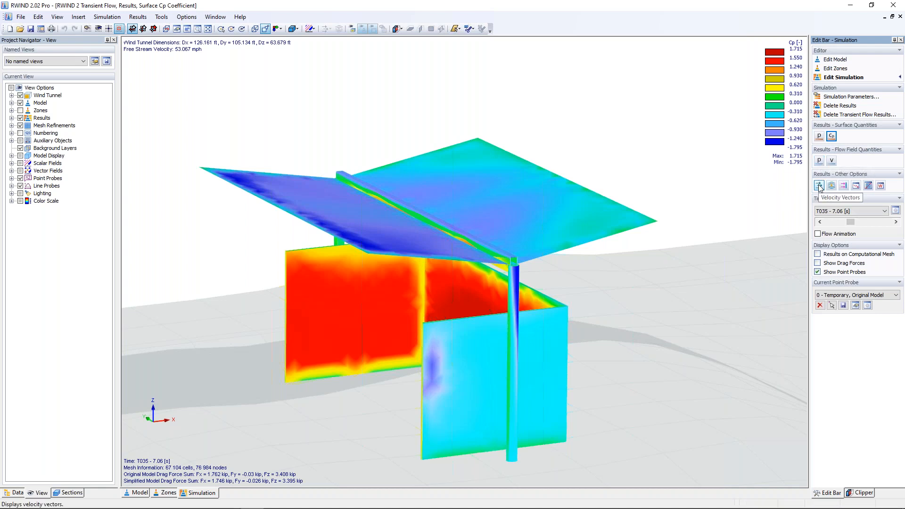
Display the velocity field with flow animation and examine the section through the canopy from the side
left_click(831, 161)
left_click(821, 221)
left_click(823, 222)
middle_click_drag(669, 301, 531, 262)
scroll(520, 248, "down", 3)
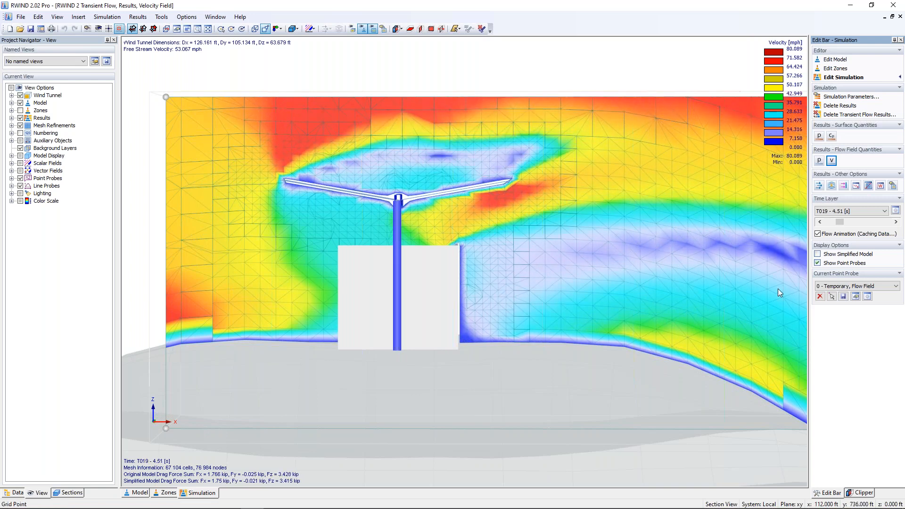
Animate the velocity vectors from time layer T001 - 1.62 s, examine the flow around the canopy, and stop the animation
left_click(819, 185)
left_click_drag(843, 245, 826, 245)
left_click(818, 253)
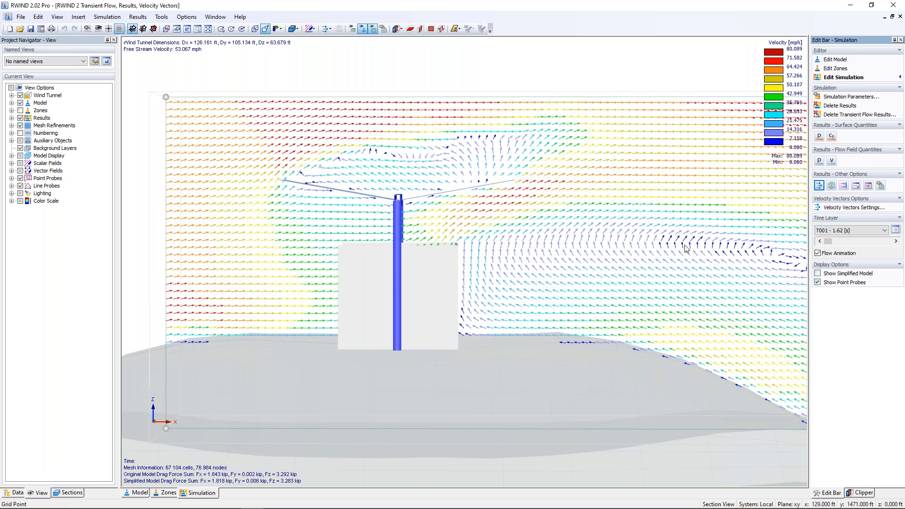
scroll(371, 177, "up", 1)
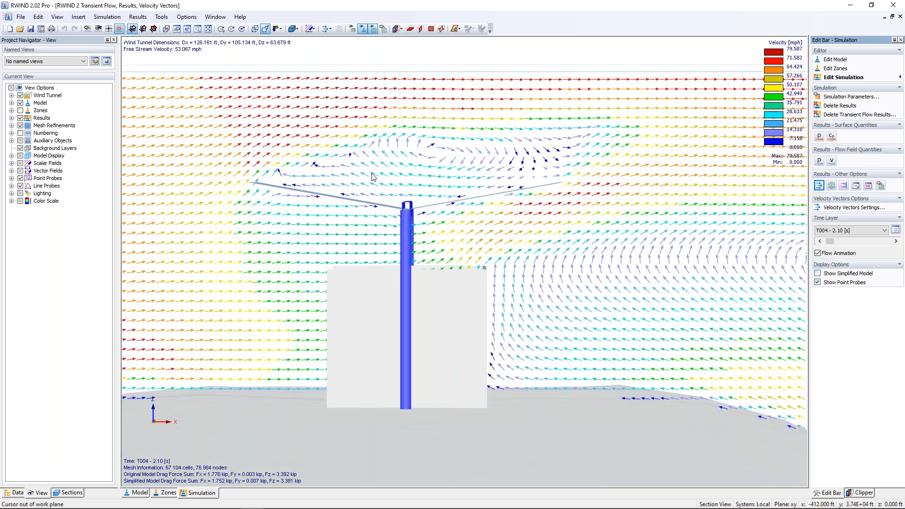
scroll(371, 176, "up", 1)
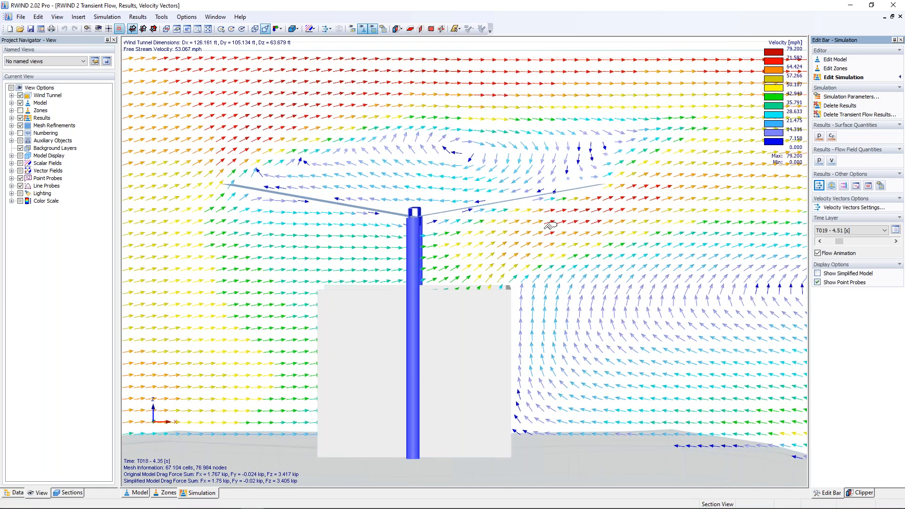
scroll(509, 218, "down", 4)
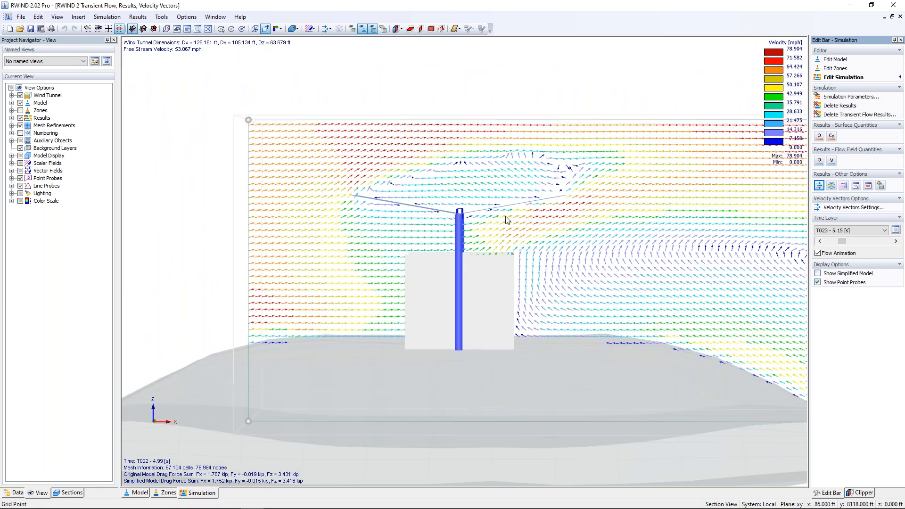
middle_click_drag(508, 220, 620, 247, "ctrl")
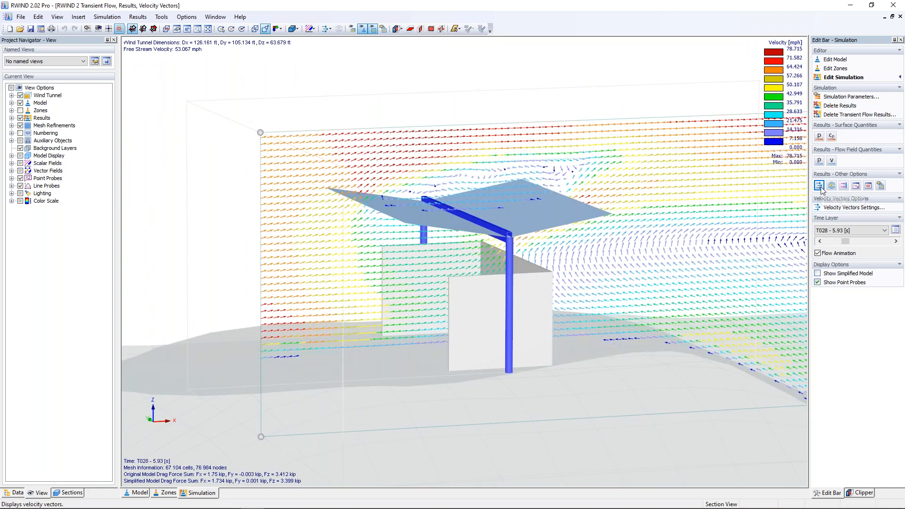
left_click(823, 253)
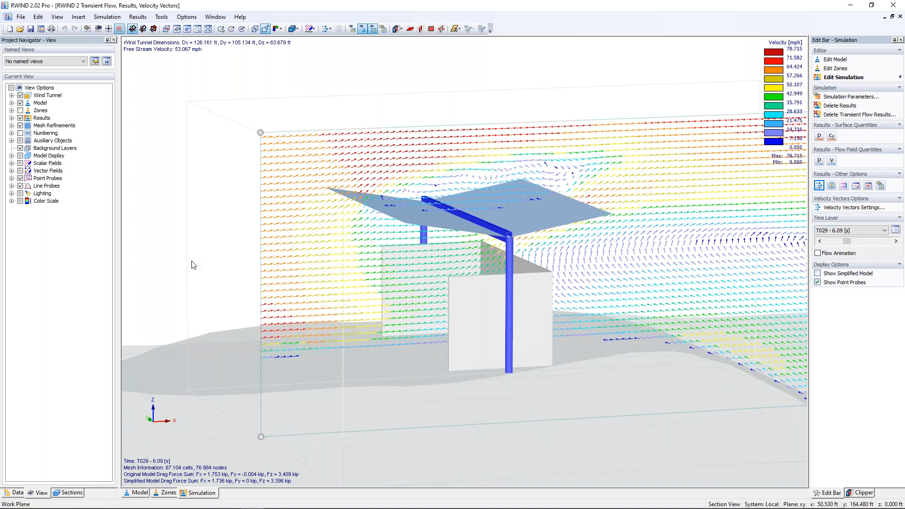
List the project's zones in the data navigator and show them on the canopy in the Zones view
left_click(19, 494)
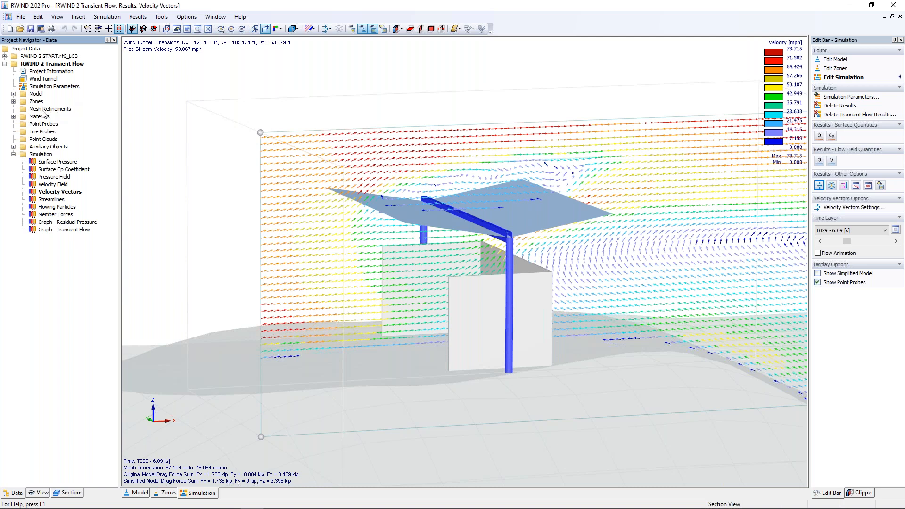
left_click(13, 101)
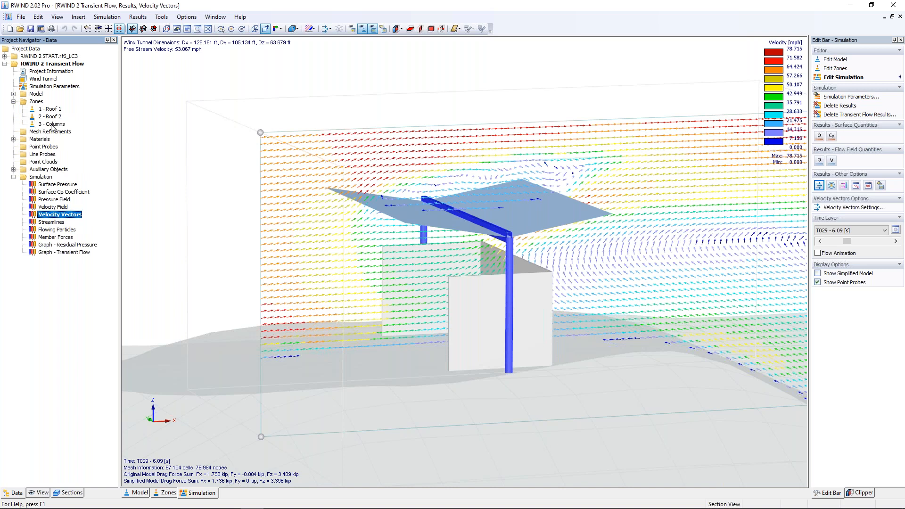
left_click(166, 493)
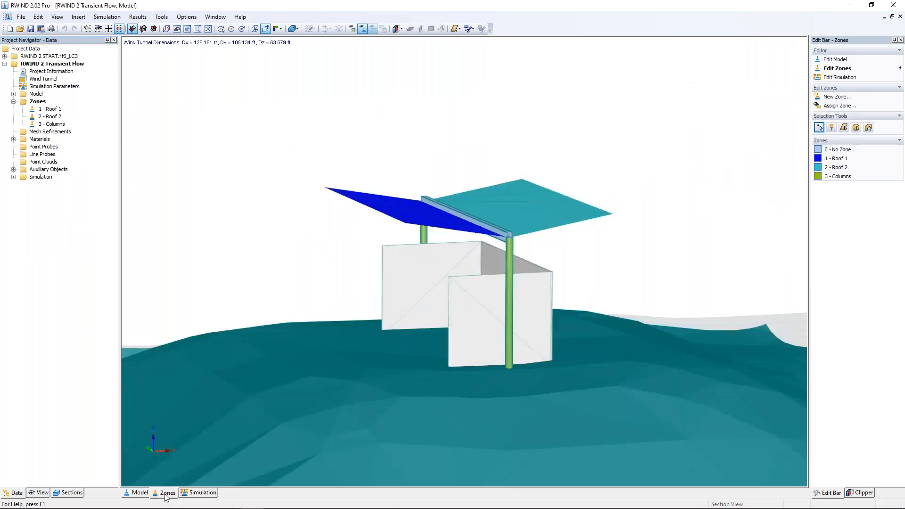
middle_click_drag(323, 260, 255, 261, "ctrl")
scroll(287, 258, "up", 2)
scroll(354, 264, "up", 1)
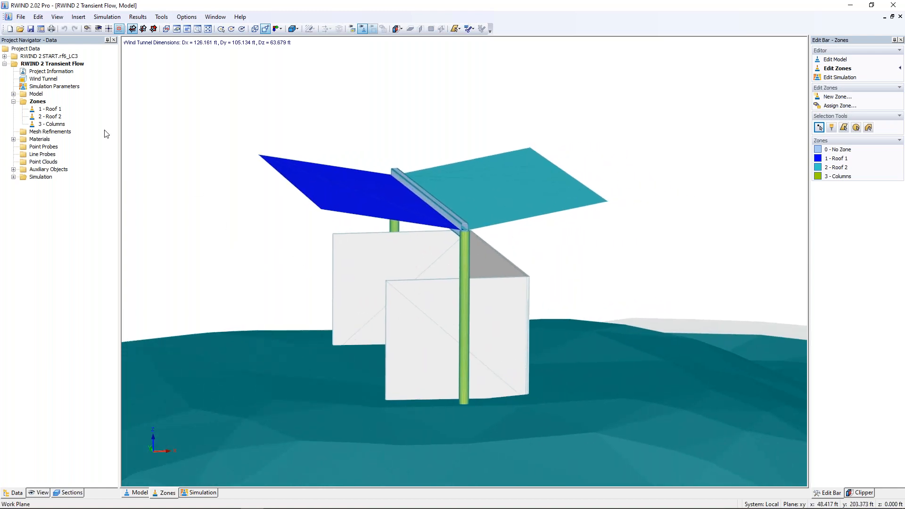
Select the zones Roof 1 and Roof 2 in turn and inspect the canopy surfaces assigned to them
left_click(52, 110)
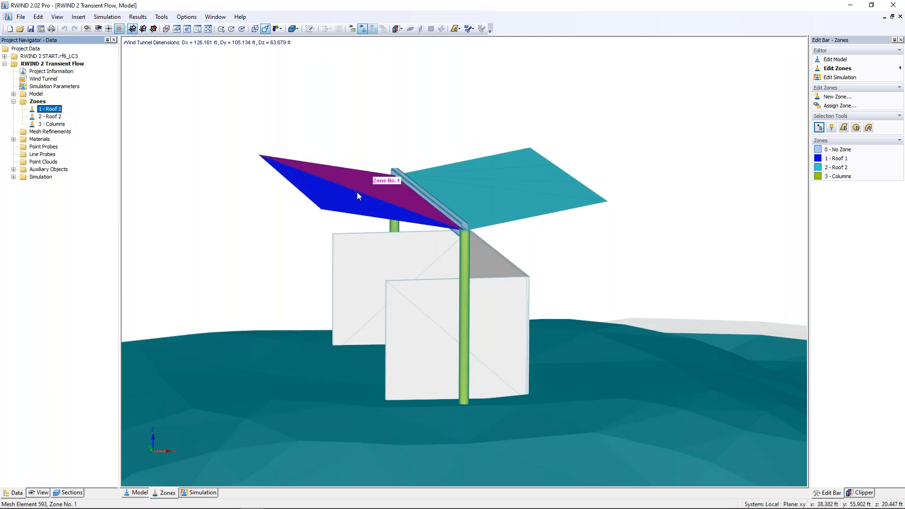
scroll(295, 221, "up", 1)
scroll(296, 221, "up", 1)
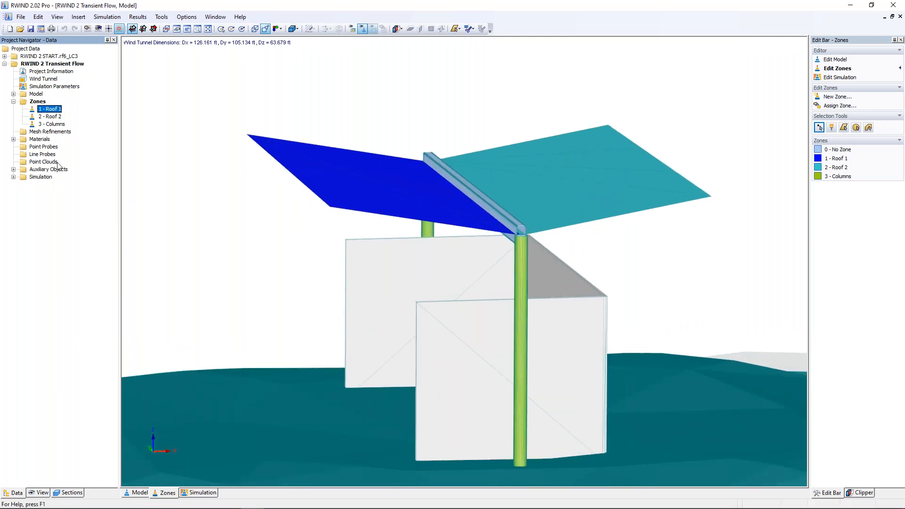
left_click(49, 117)
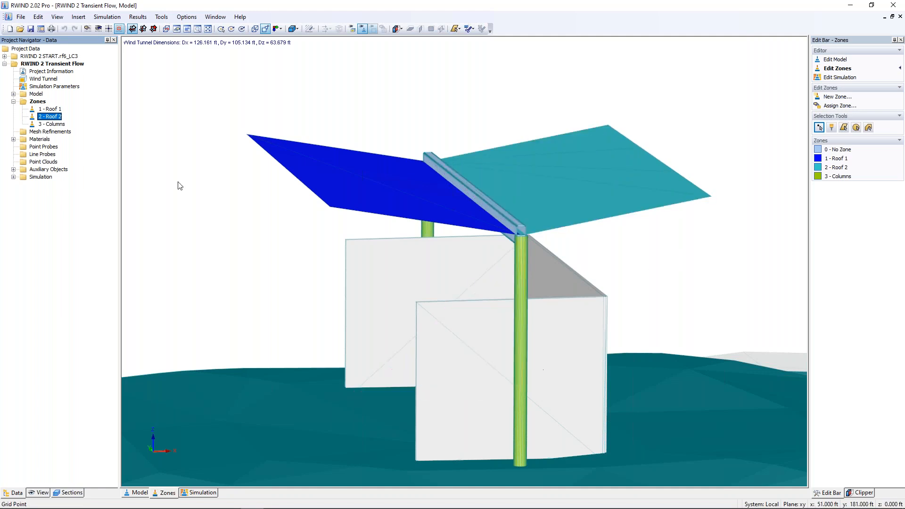
Select the zone Columns and inspect the canopy parts assigned to it
left_click(61, 124)
middle_click_drag(178, 250, 427, 270, "ctrl")
scroll(441, 243, "down", 1)
scroll(440, 243, "down", 2)
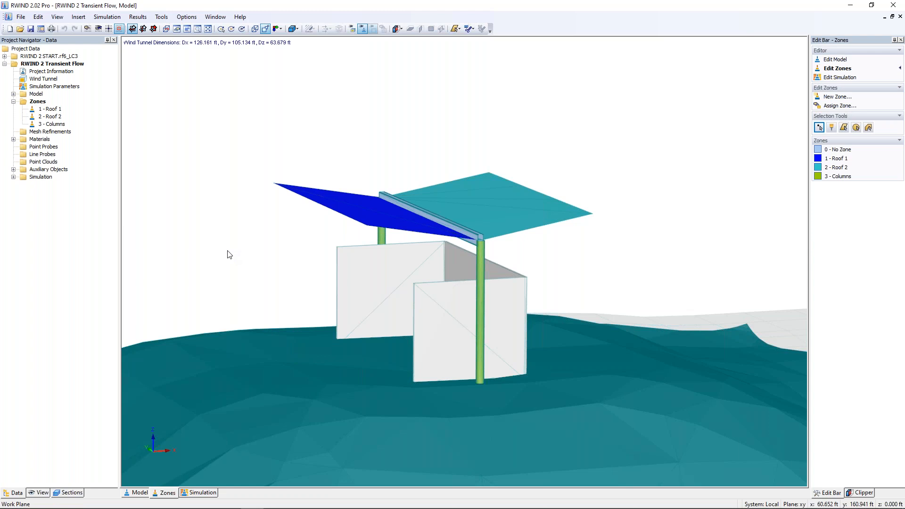
Show the simulated surface pressure for only the Roof 1 mesh section and examine that roof panel
left_click(200, 492)
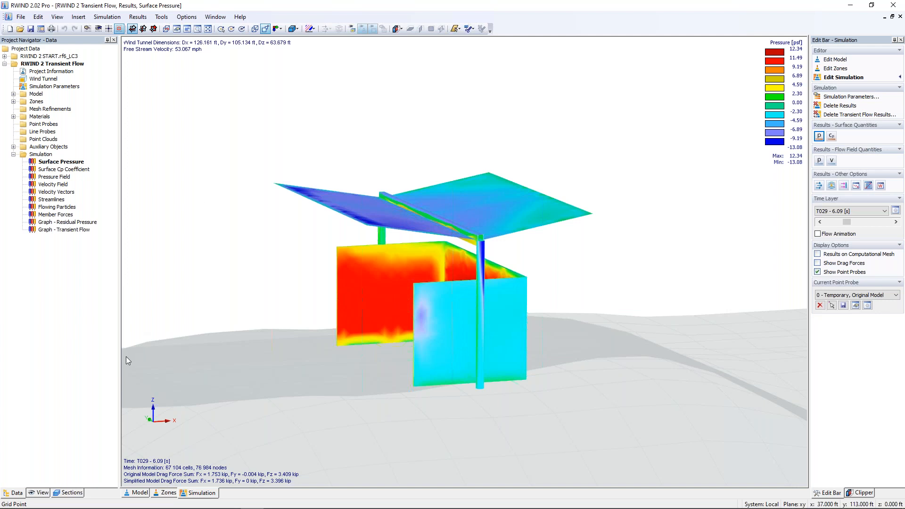
left_click(68, 493)
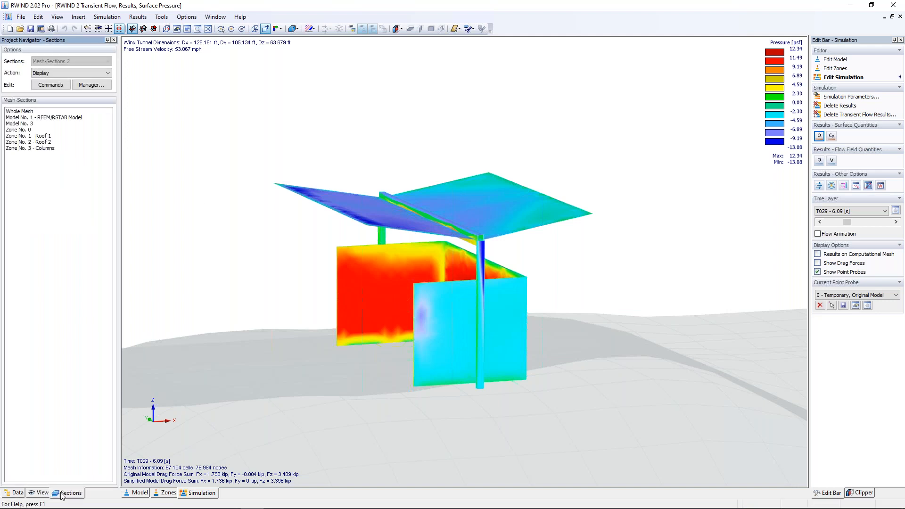
left_click(41, 137)
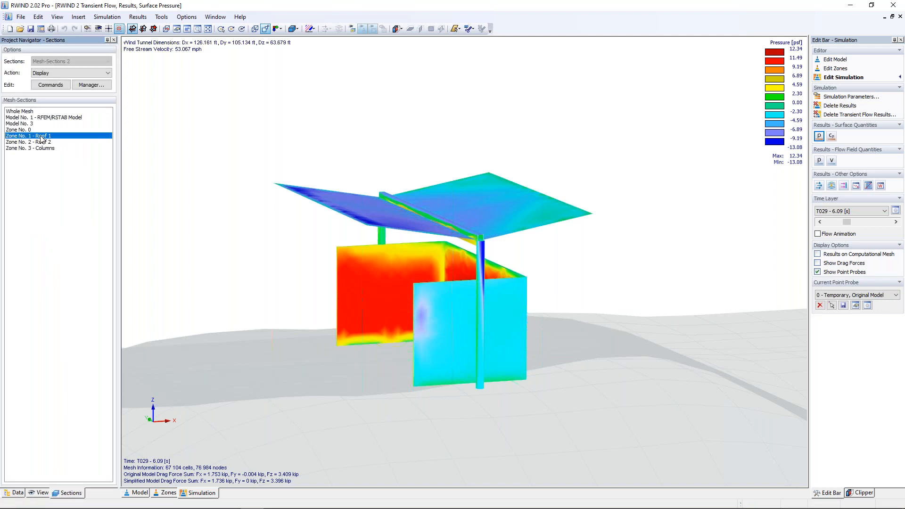
middle_click_drag(325, 248, 297, 258, "ctrl")
scroll(382, 262, "up", 2)
scroll(382, 262, "up", 1)
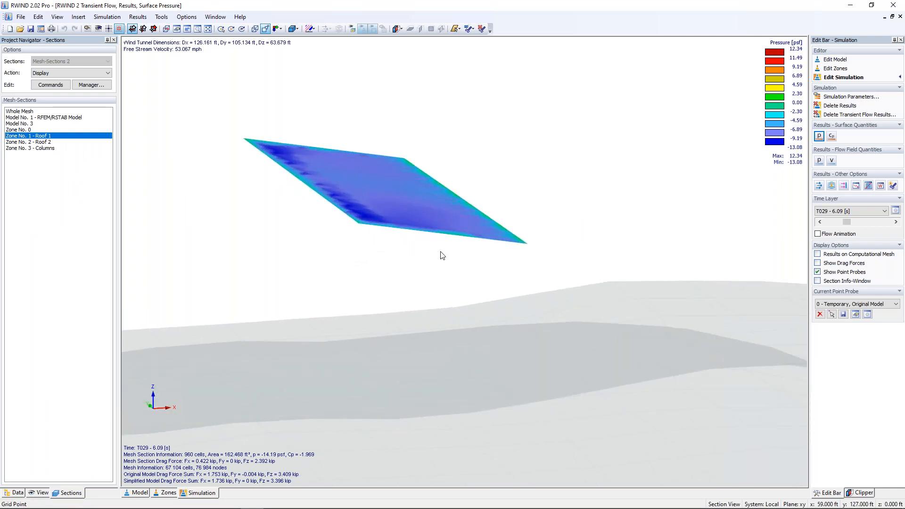
middle_click_drag(400, 264, 398, 279)
scroll(408, 284, "up", 1)
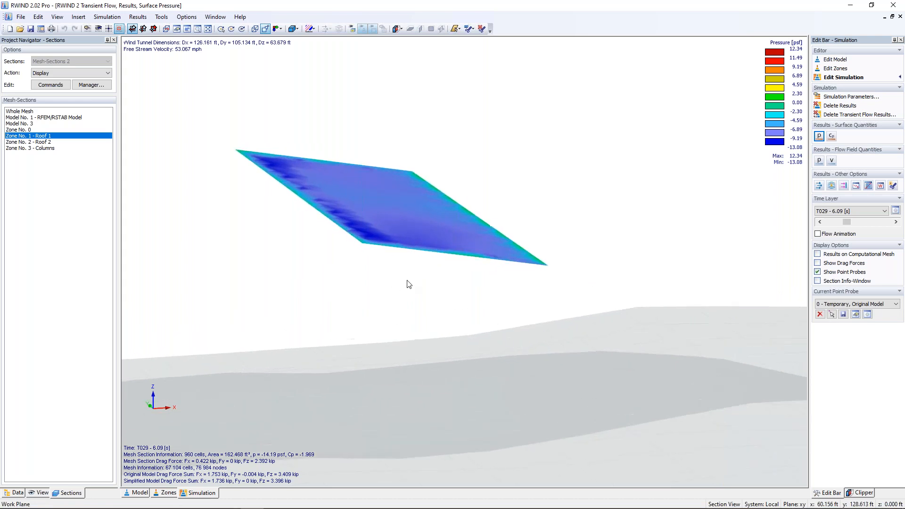
Turn on drag forces and compare them for Roof 2, Columns, Zone No. 0, and Roof 1 and Roof 2 together
left_click(817, 264)
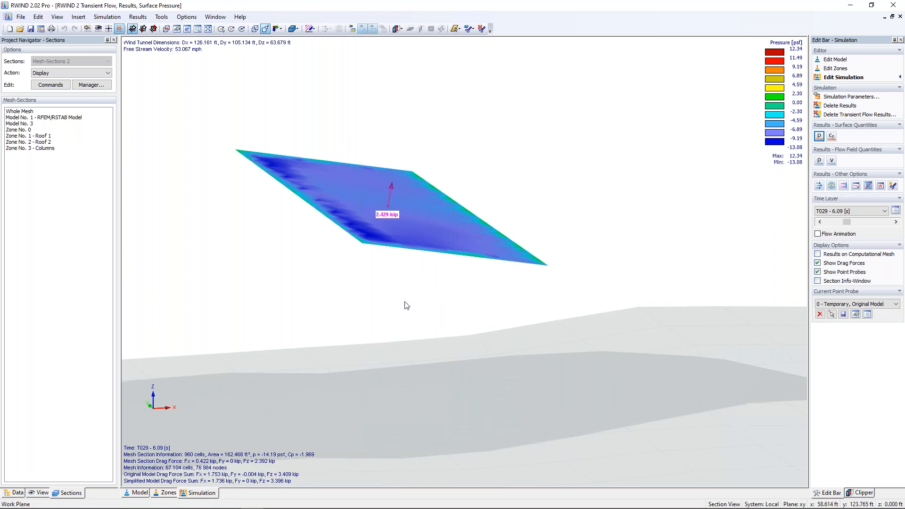
left_click(45, 143)
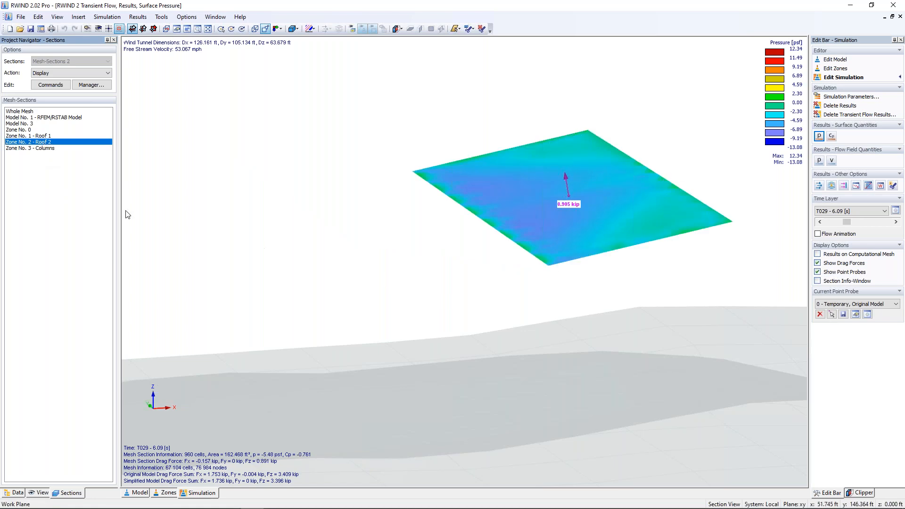
left_click(40, 148)
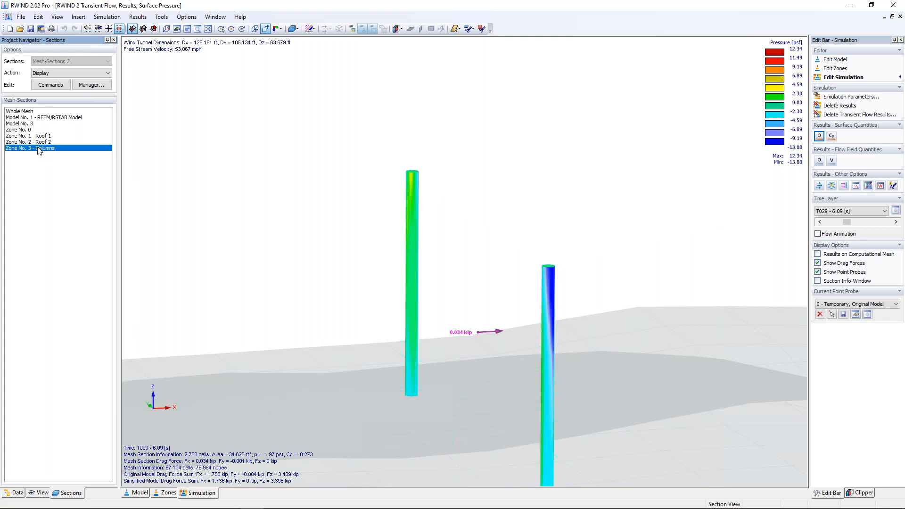
left_click(42, 136)
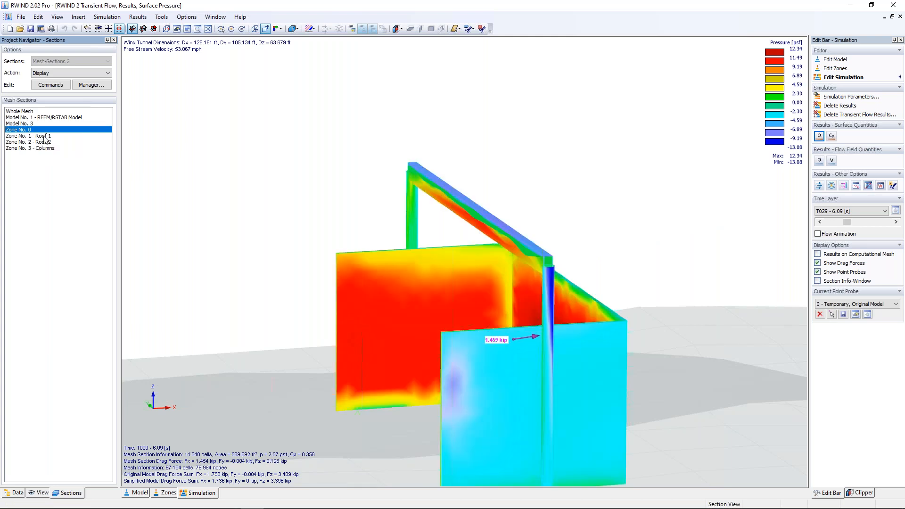
left_click(43, 142, "ctrl")
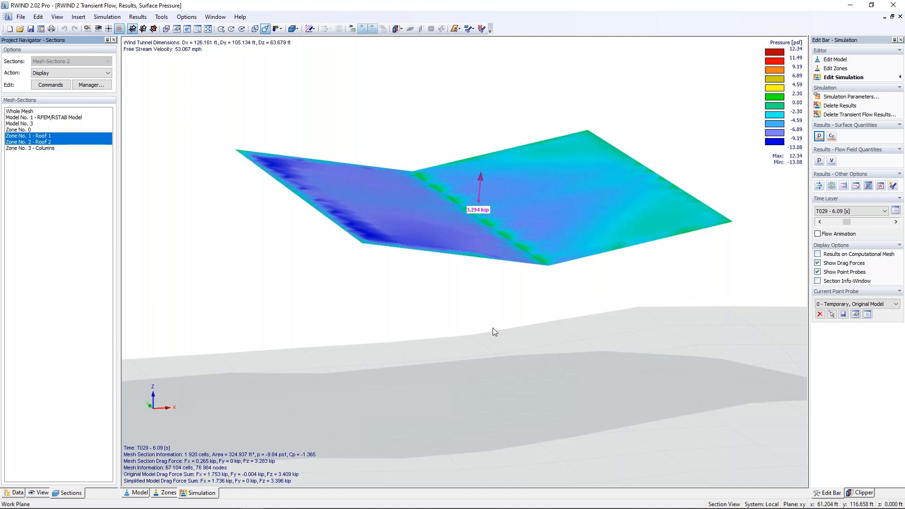
Display the surface pressure on the whole mesh again
left_click(18, 493)
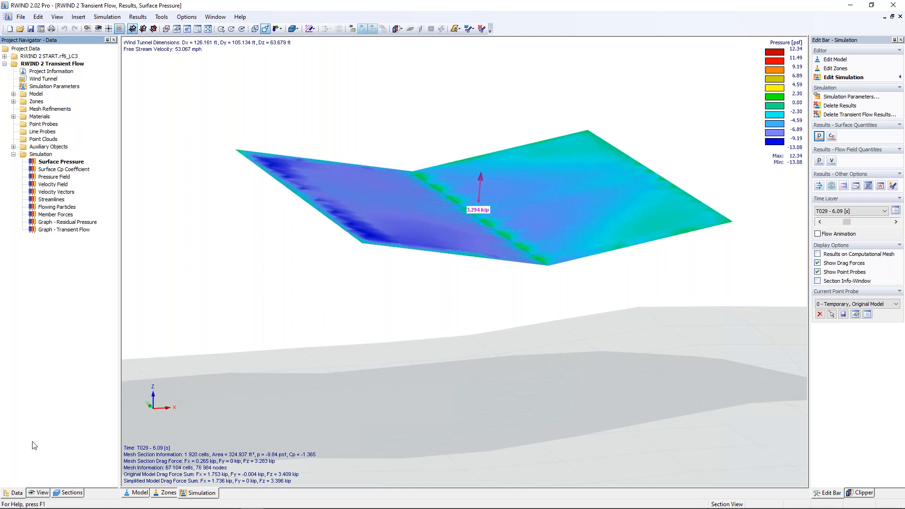
left_click(66, 493)
left_click(25, 112)
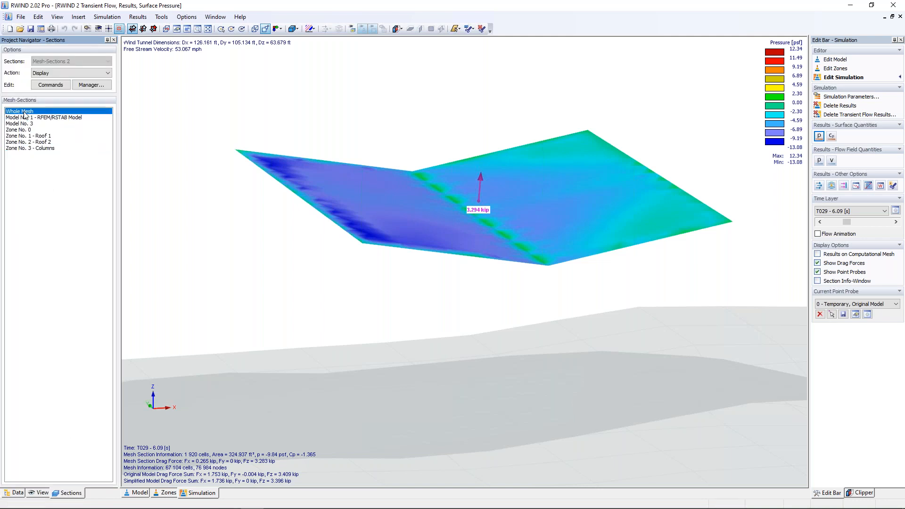
Examine the surface roughness parameters of the Roof material and leave them as they are
left_click(18, 493)
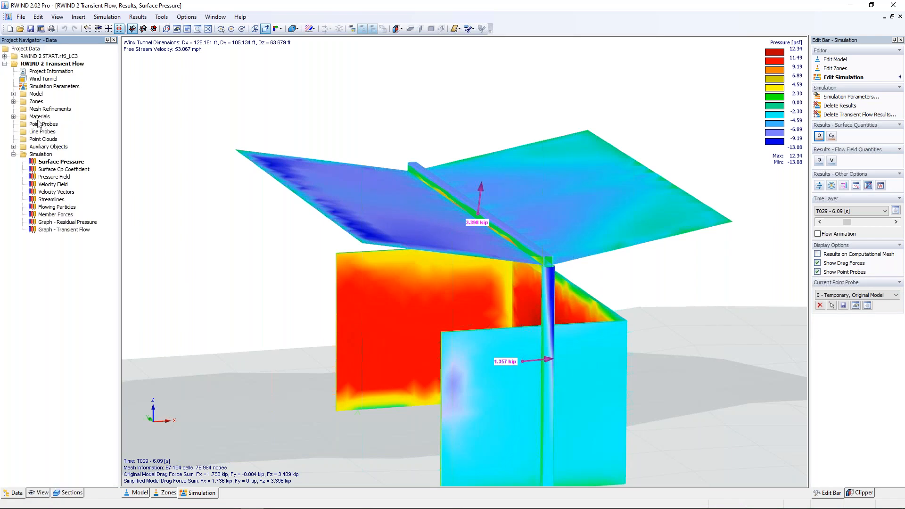
left_click(14, 116)
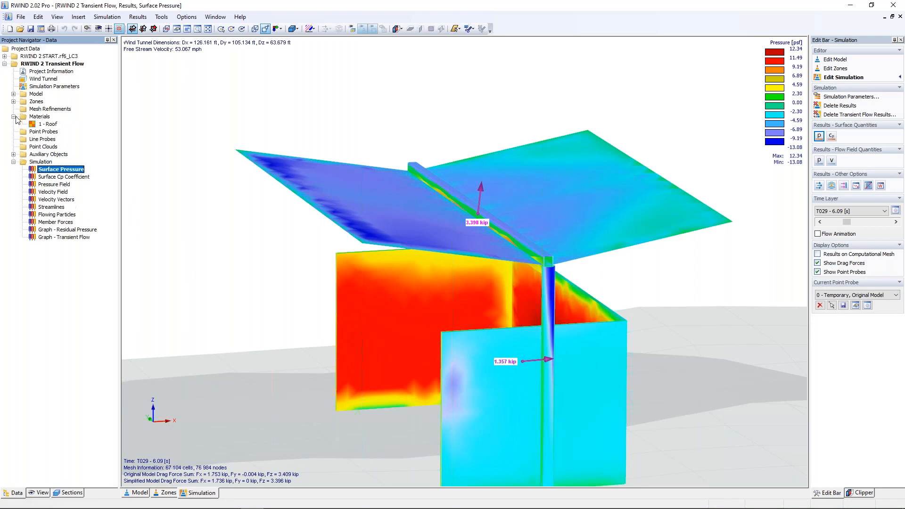
double_click(47, 124)
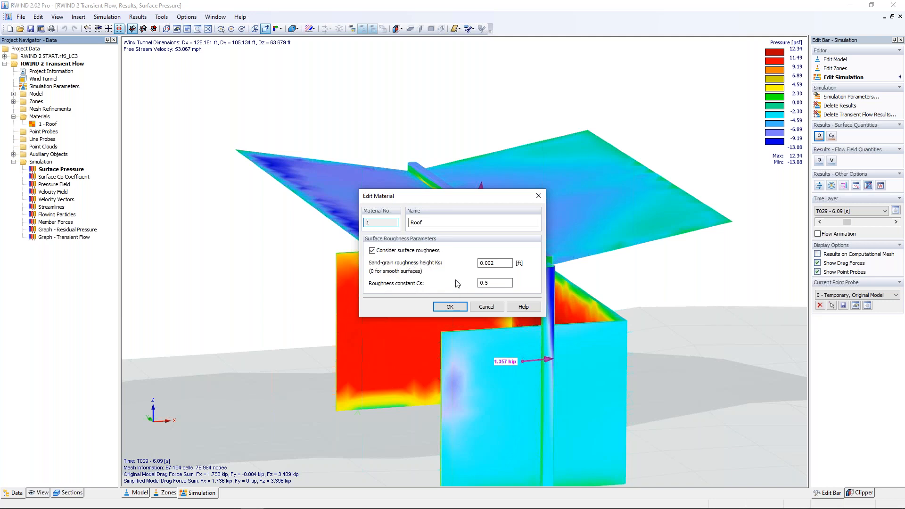
left_click(486, 307)
Check which material is assigned to each of the zones Roof 1, Roof 2 and Columns
double_click(19, 101)
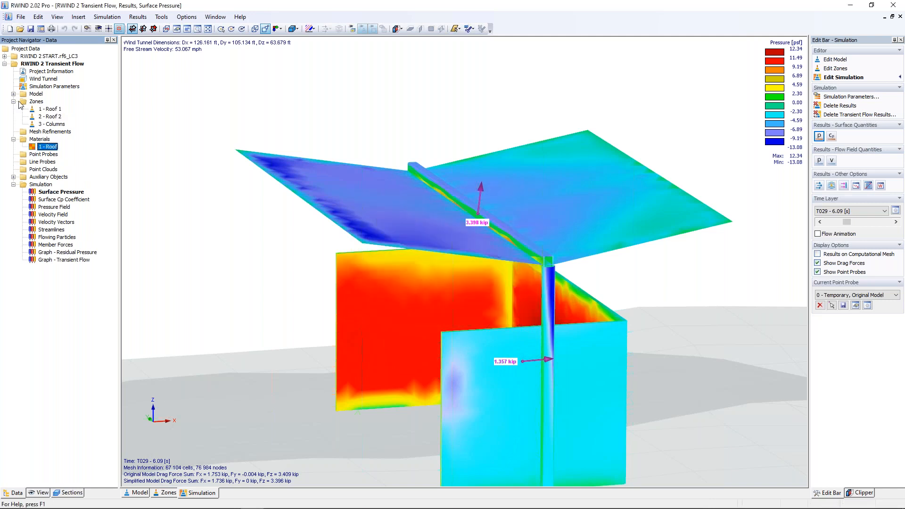
left_click(49, 110)
double_click(51, 111)
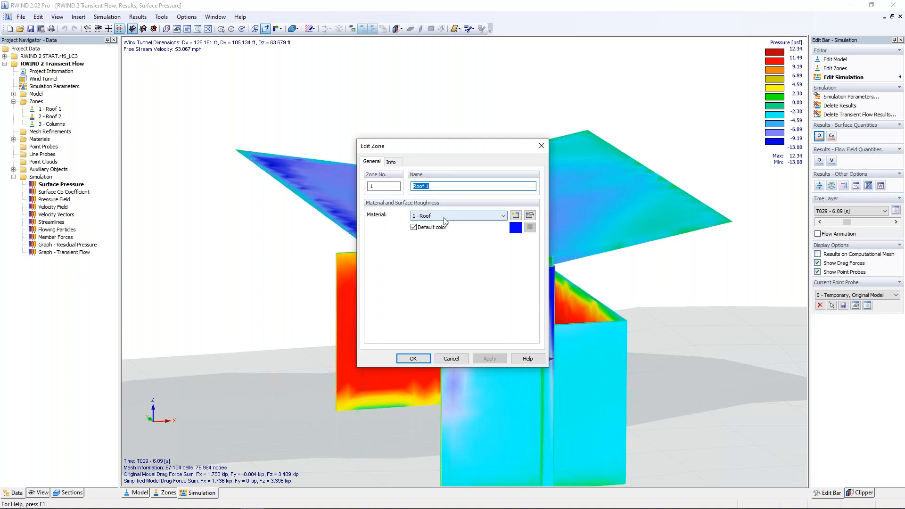
left_click(451, 359)
left_click(50, 116)
double_click(50, 116)
left_click(451, 359)
double_click(49, 124)
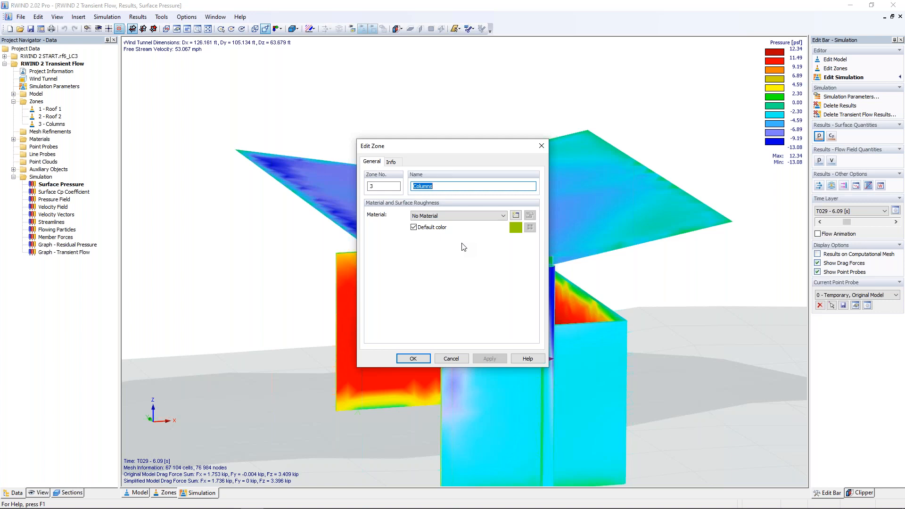
left_click(450, 358)
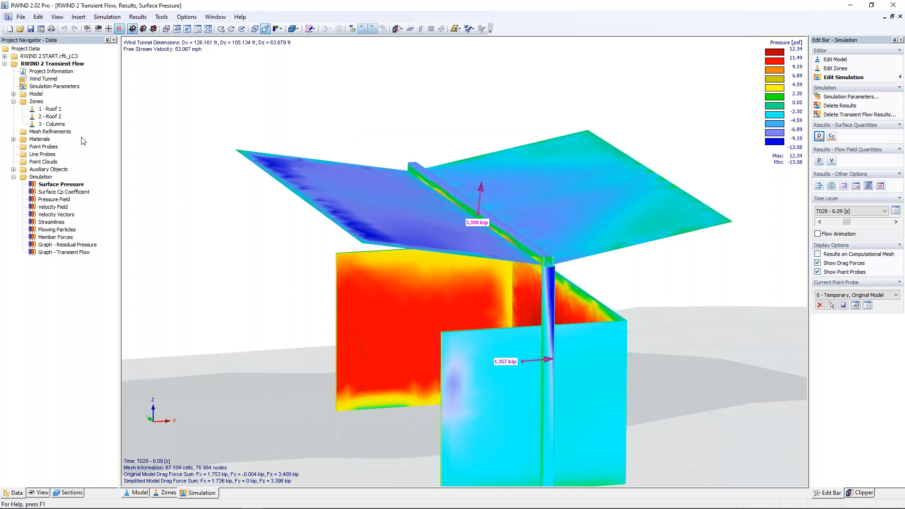
Define point probe 1 on the Original Model mesh with one point and start picking more points graphically, declining to fix the definition
right_click(50, 148)
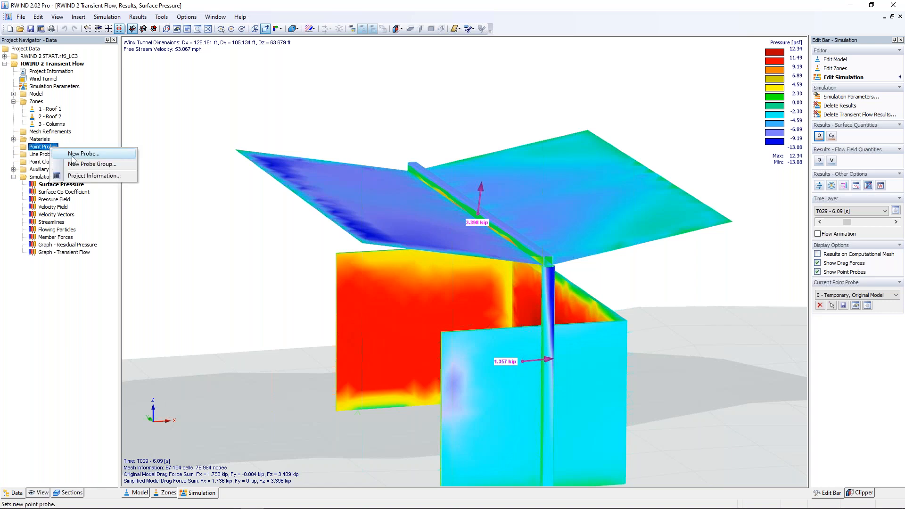
left_click(72, 157)
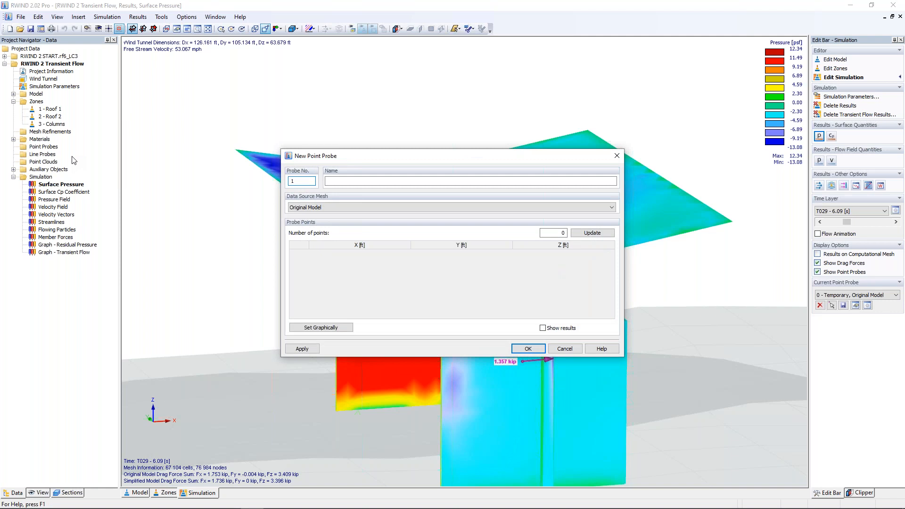
double_click(560, 232)
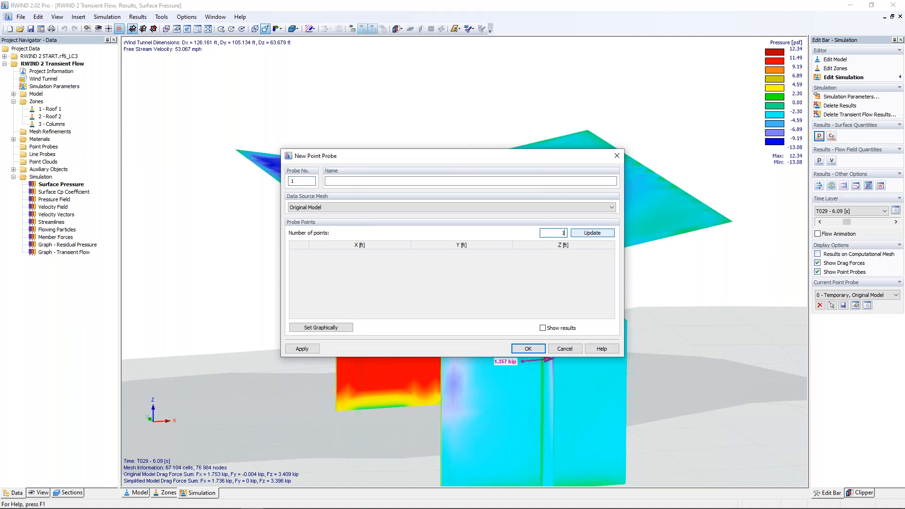
type("1")
left_click(583, 234)
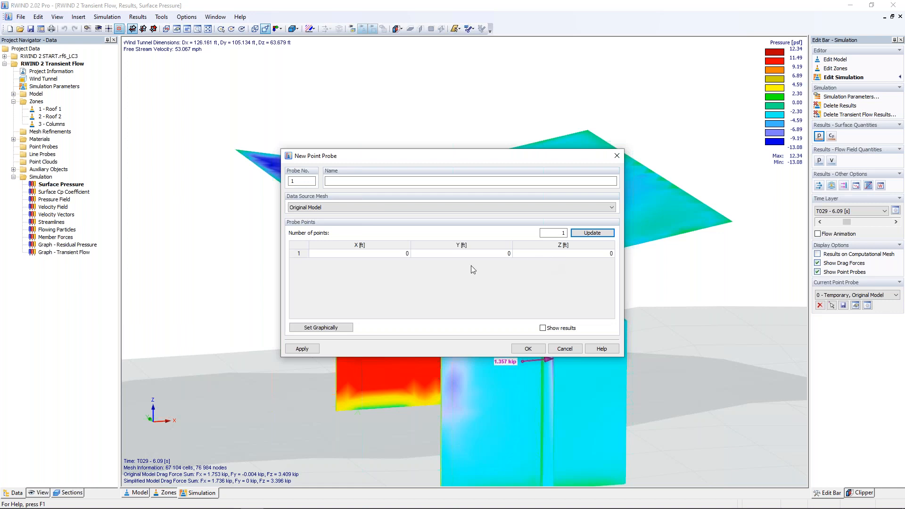
left_click(338, 329)
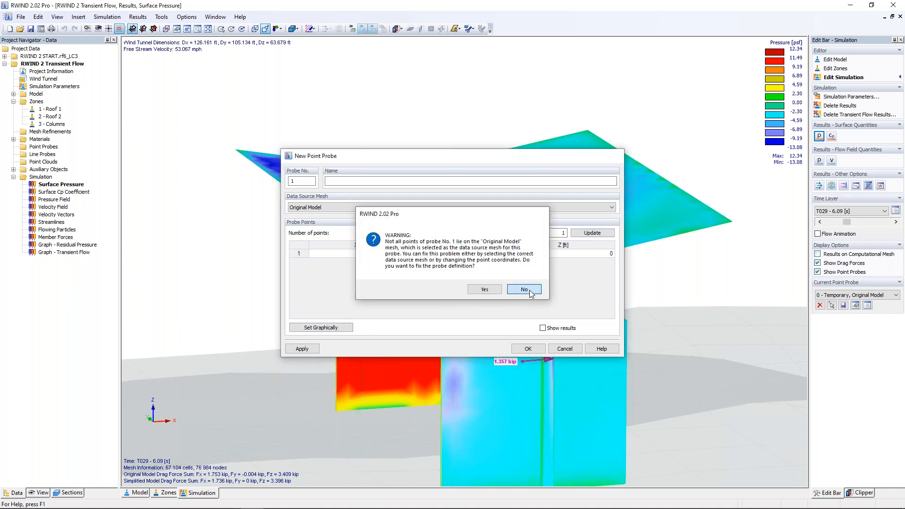
left_click(529, 289)
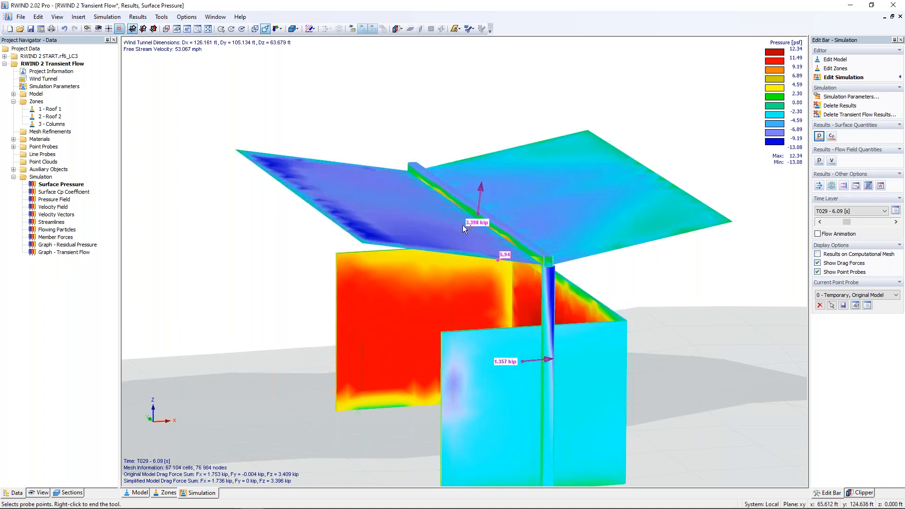
Place probe points on both roof panels, the front column and the shelter's inner wall, and finish the probe
left_click(397, 229)
left_click(627, 216)
middle_click_drag(504, 289, 584, 297, "ctrl")
left_click(608, 274)
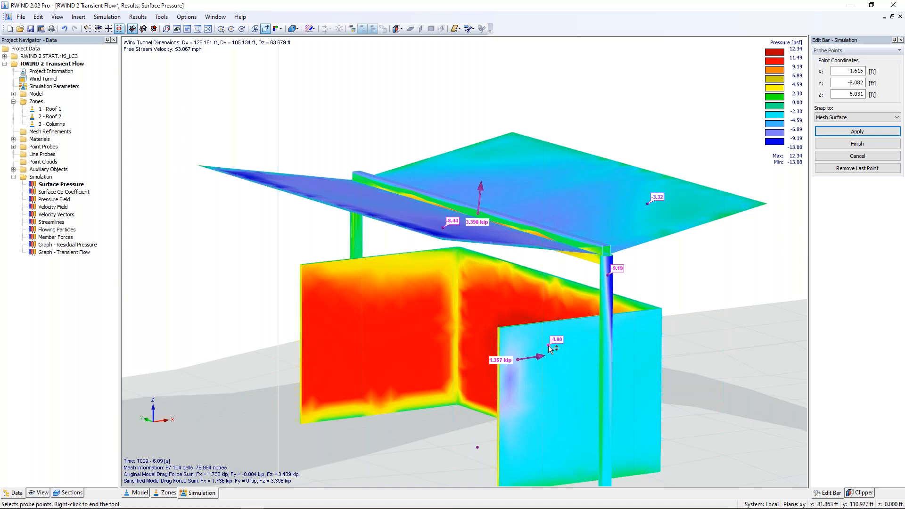
left_click(546, 295)
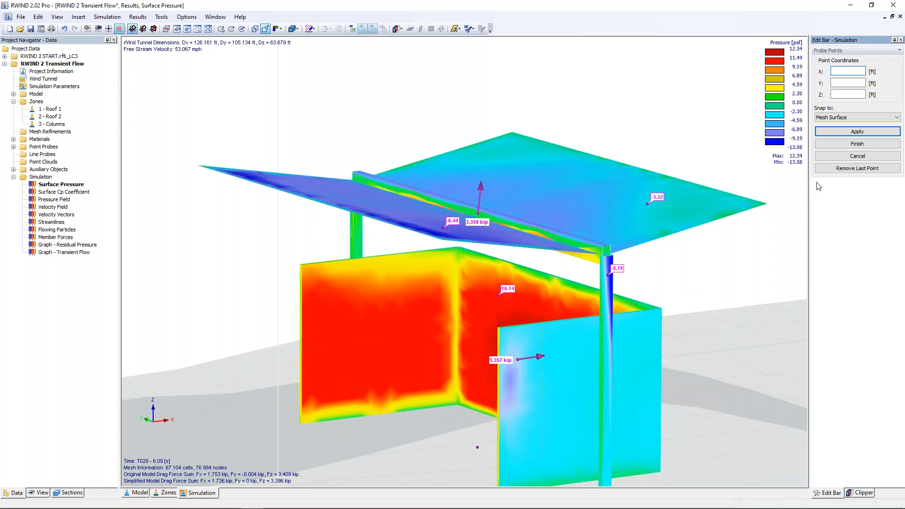
left_click(853, 146)
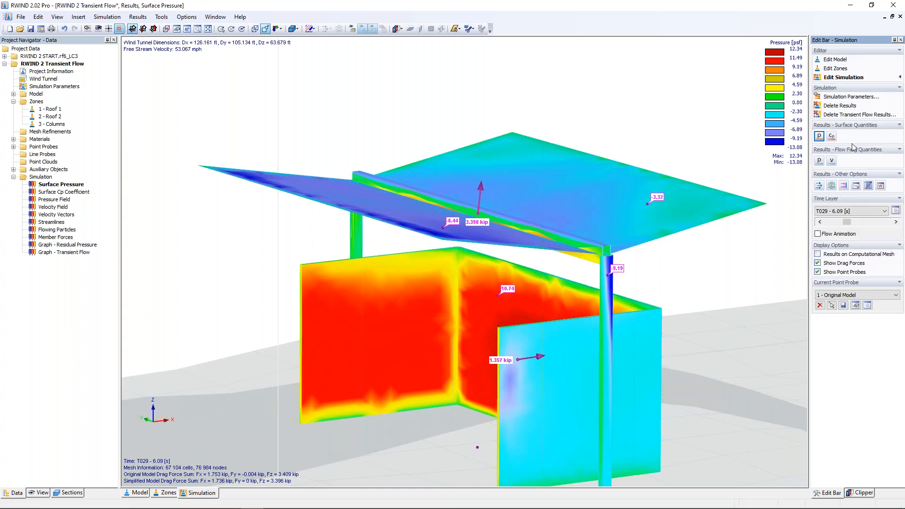
Advance the results to time layer T034 - 6.91 s and examine the pressures at the probe points
left_click(896, 221)
left_click(896, 221)
left_click(896, 221)
left_click(896, 221)
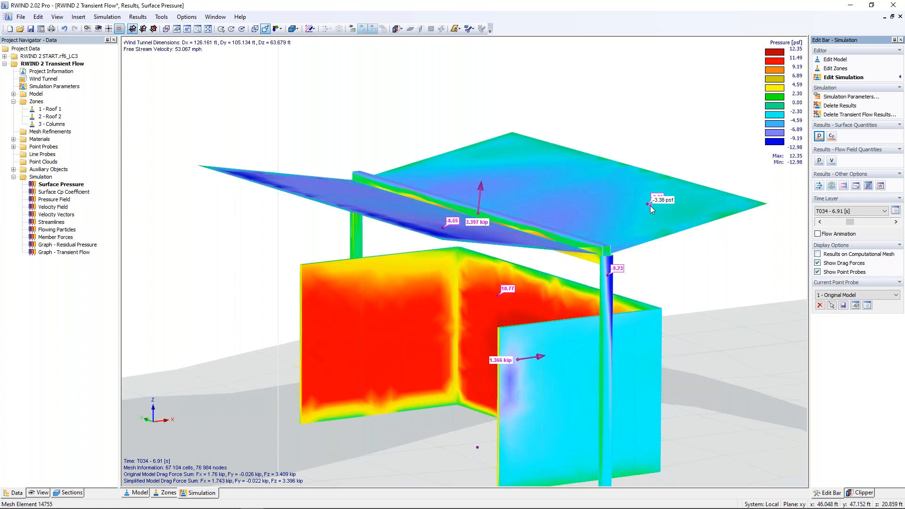
middle_click_drag(628, 115, 567, 123, "ctrl")
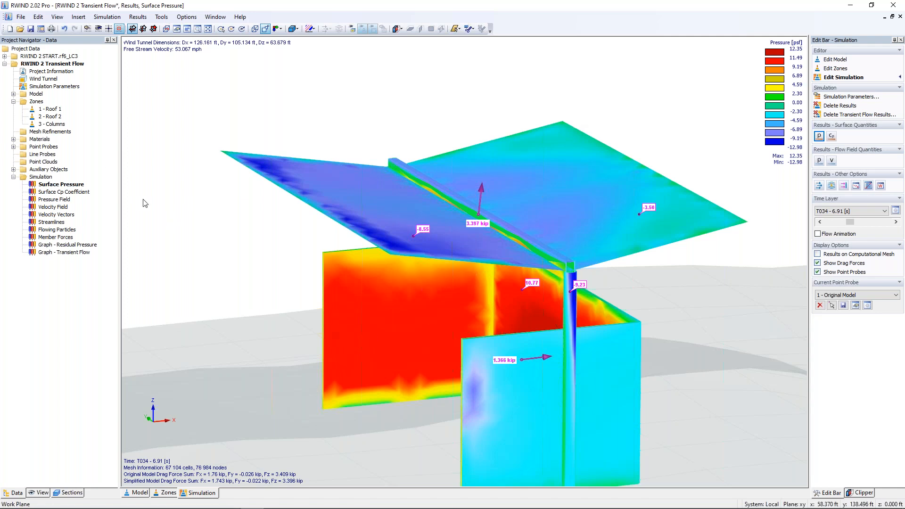
Start picking points for point probe 2, agreeing to fix its definition, and snap to lines in a Y-normal cut plane at Oy 4 ft
right_click(45, 146)
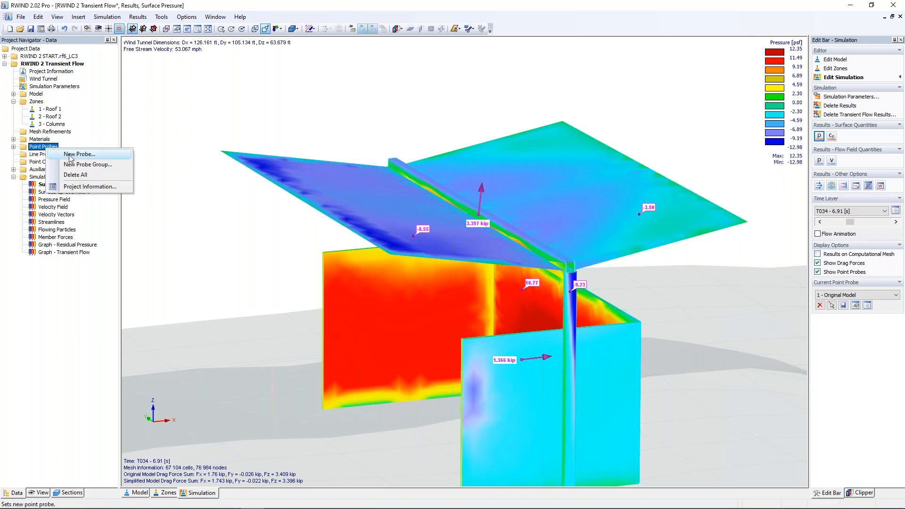
left_click(76, 154)
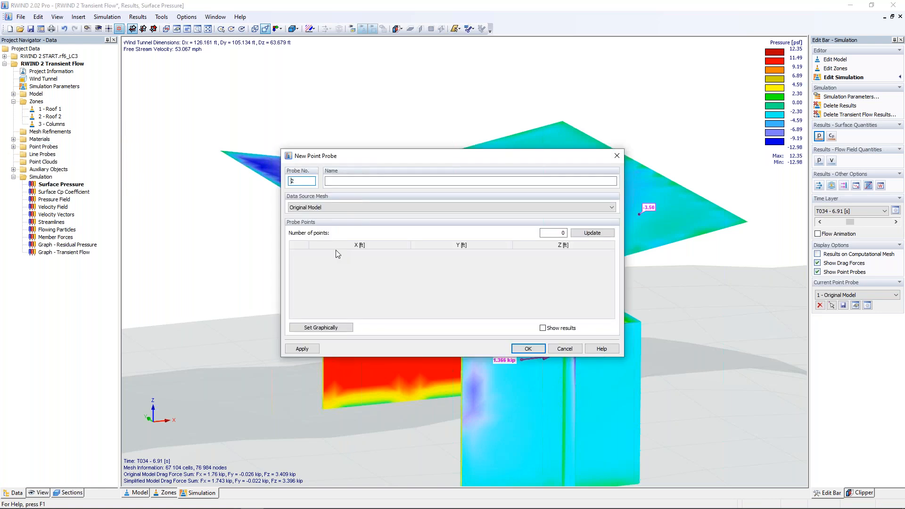
left_click(326, 327)
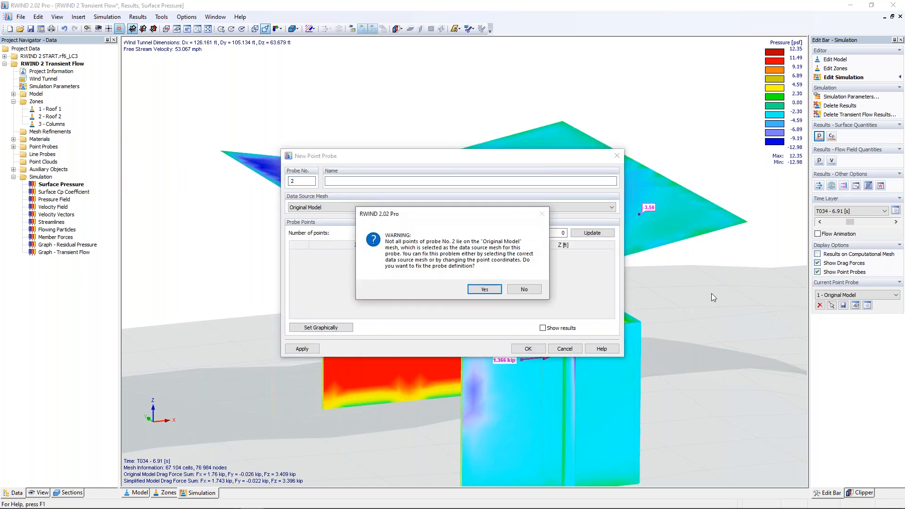
left_click(487, 289)
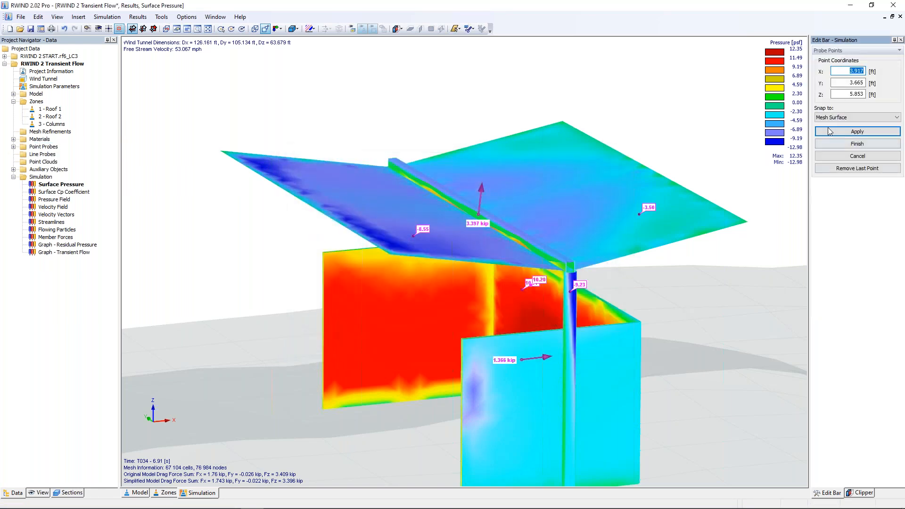
left_click(829, 119)
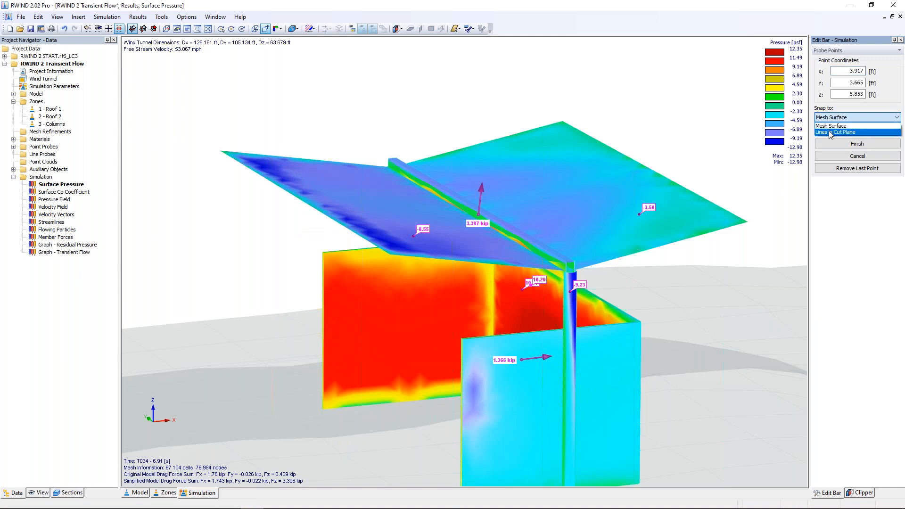
left_click(831, 133)
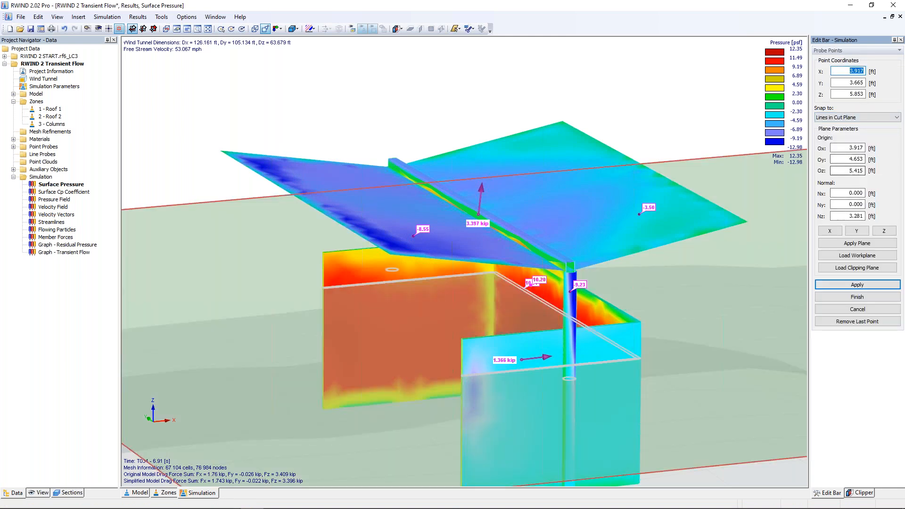
left_click_drag(843, 160, 877, 161)
type("4")
left_click(856, 231)
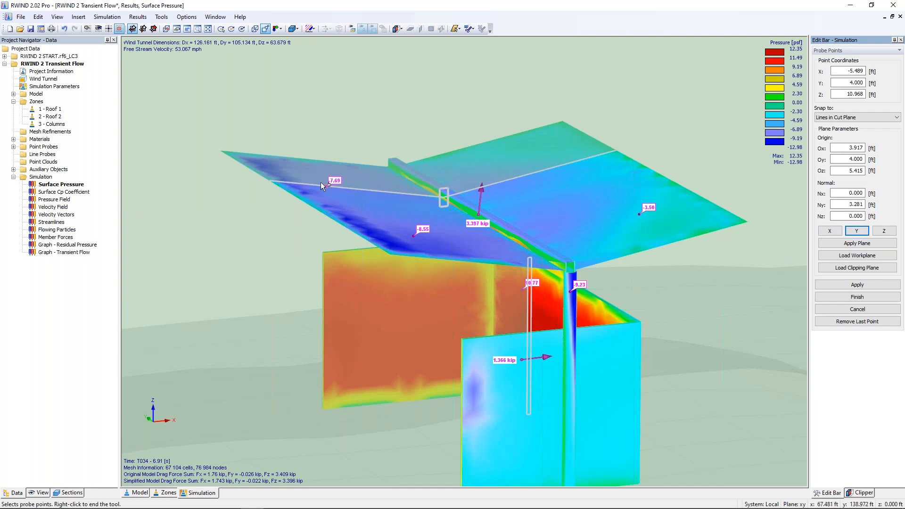
Place six probe points along the cut line, three on each roof panel, and finish the probe
left_click(345, 187)
left_click(385, 192)
left_click(501, 182)
left_click(527, 173)
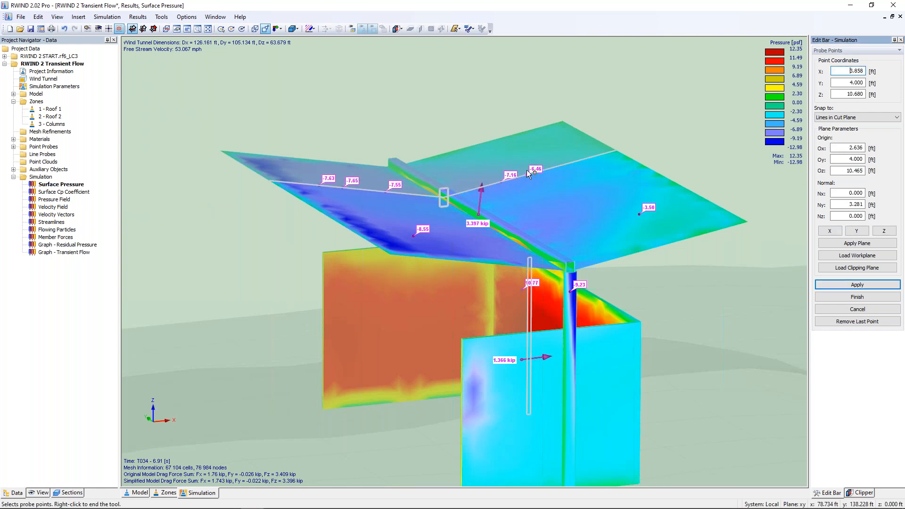
left_click(570, 162)
left_click(570, 162)
left_click(856, 297)
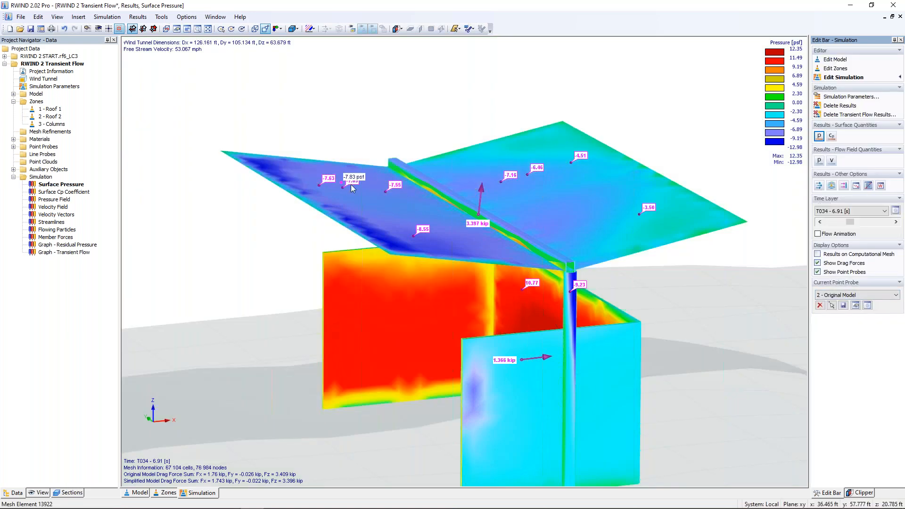
Plot transient pressure for the Original Model probe points P1.1, P1.4, P2.1 Back and P2.4 Front together in one graph
mouse_move(501, 200)
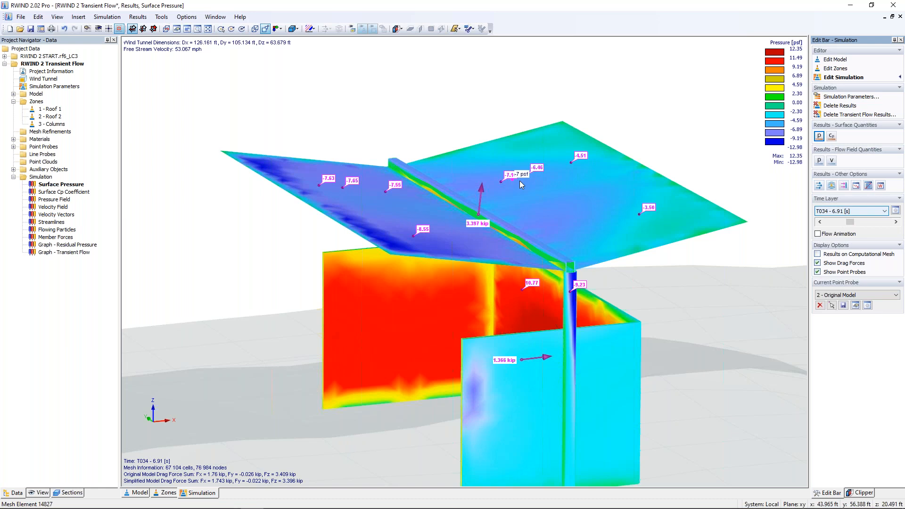
left_click(880, 186)
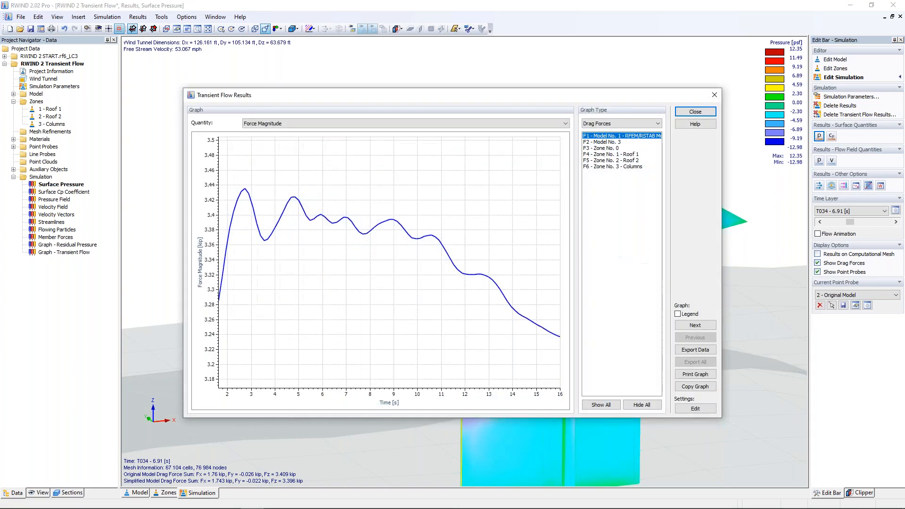
left_click(594, 124)
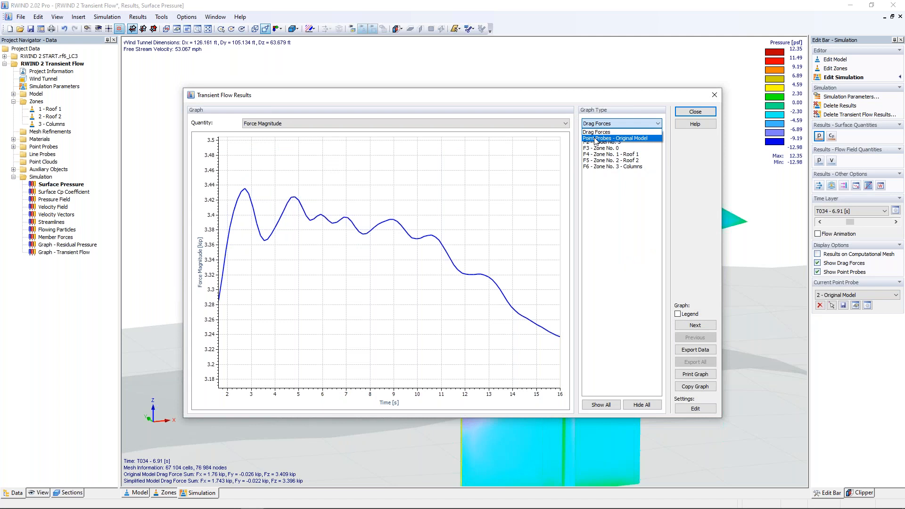
left_click(593, 139)
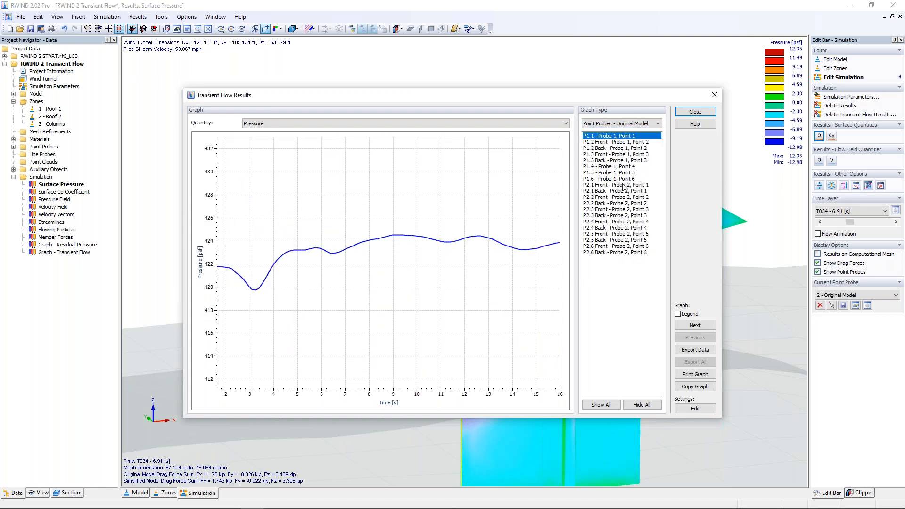
left_click(307, 122)
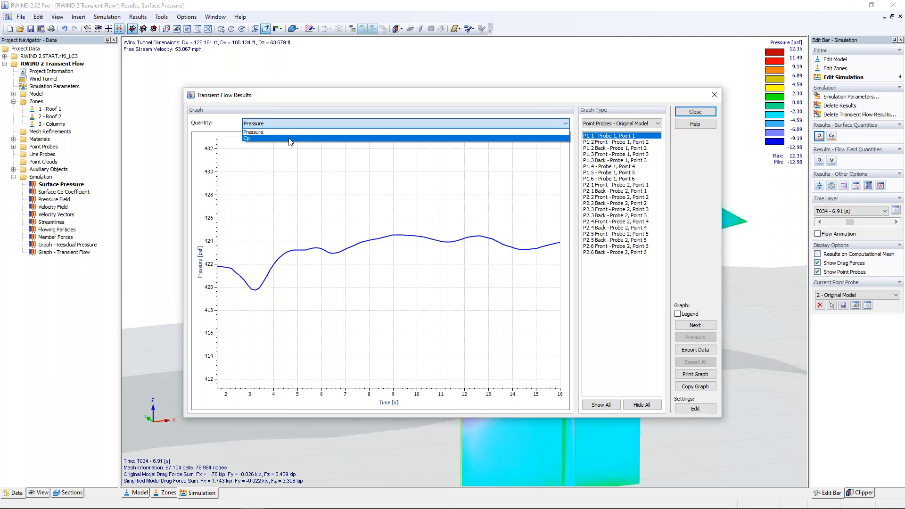
left_click(296, 121)
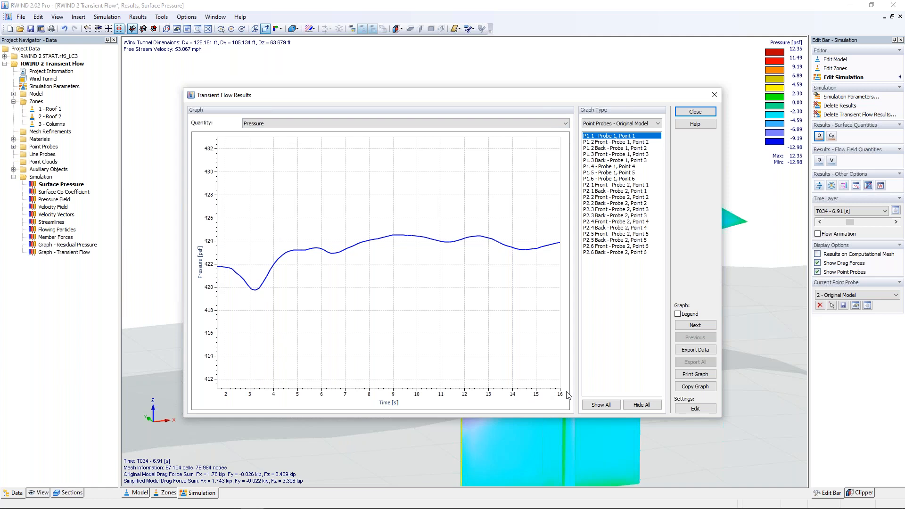
left_click(605, 222, "ctrl")
left_click(611, 191, "ctrl")
left_click(612, 166, "ctrl")
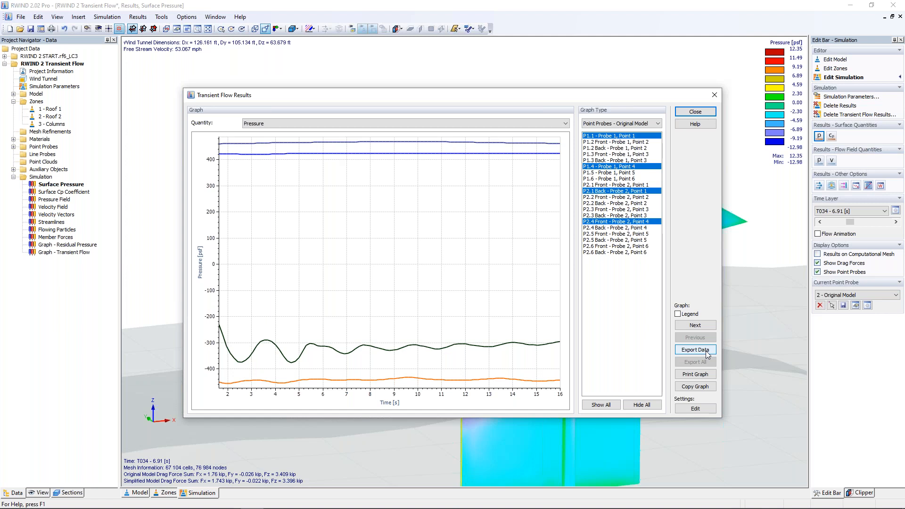
Compare the drag force magnitude over time for zones Roof 1 and Roof 2 in one graph, and close the transient results
left_click(610, 123)
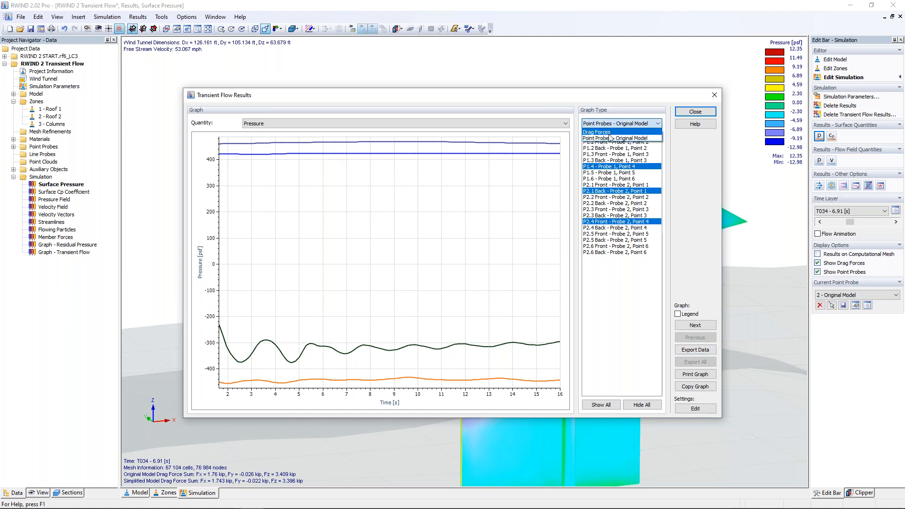
left_click(608, 132)
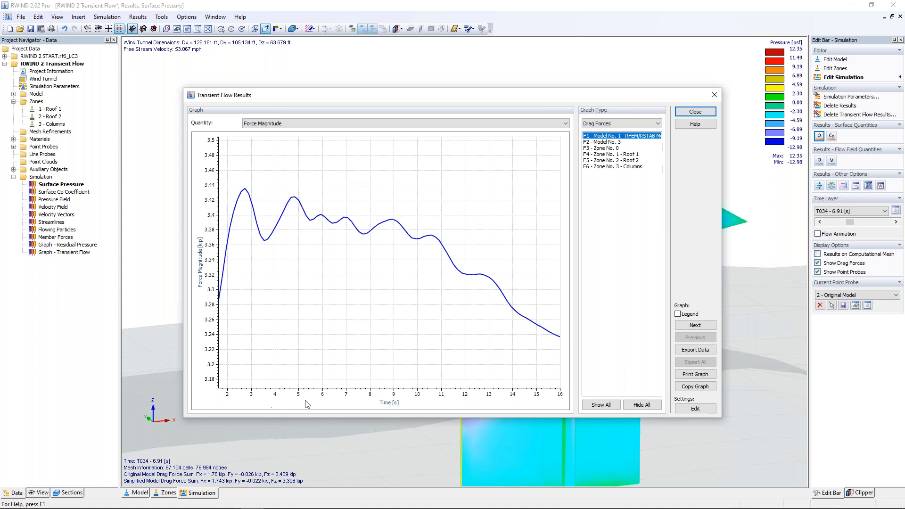
left_click(626, 155)
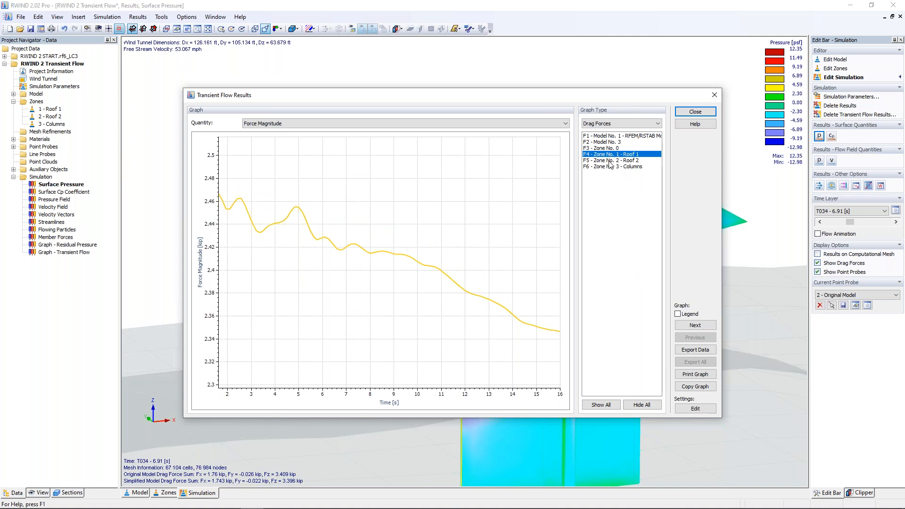
left_click(611, 161)
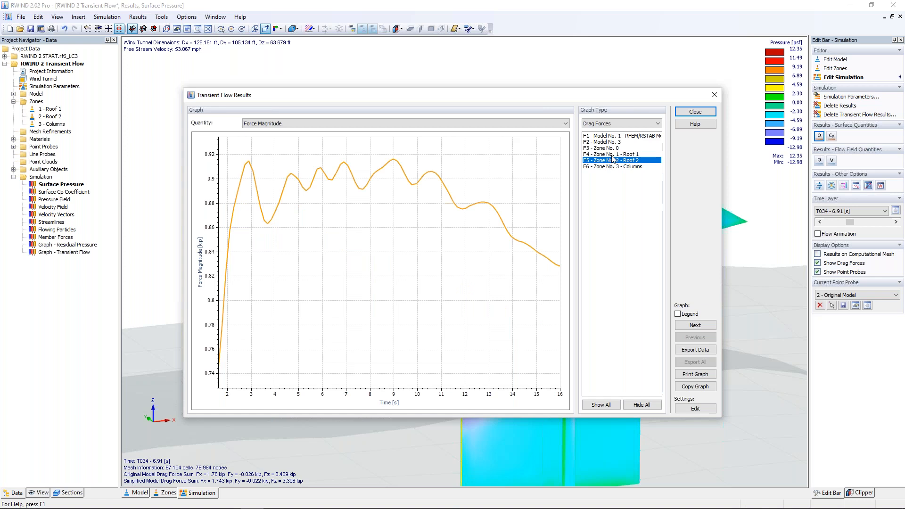
left_click(612, 155, "ctrl")
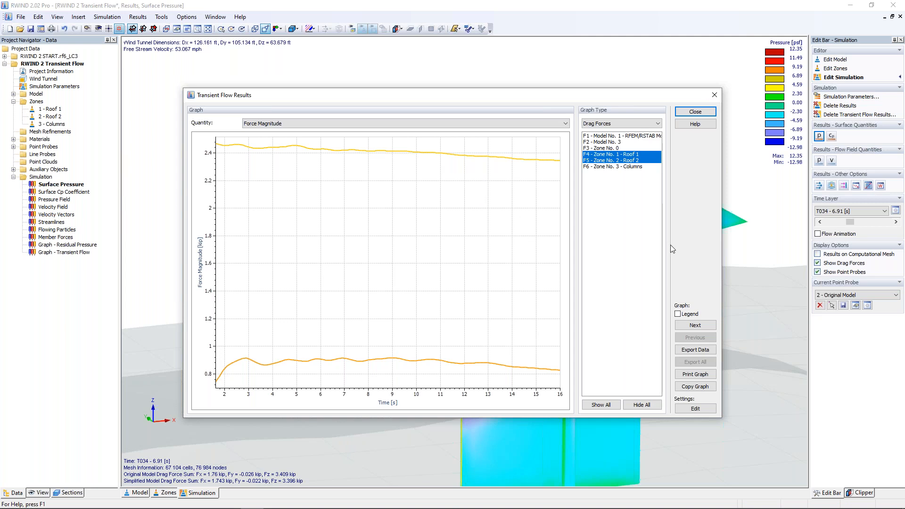
left_click(715, 97)
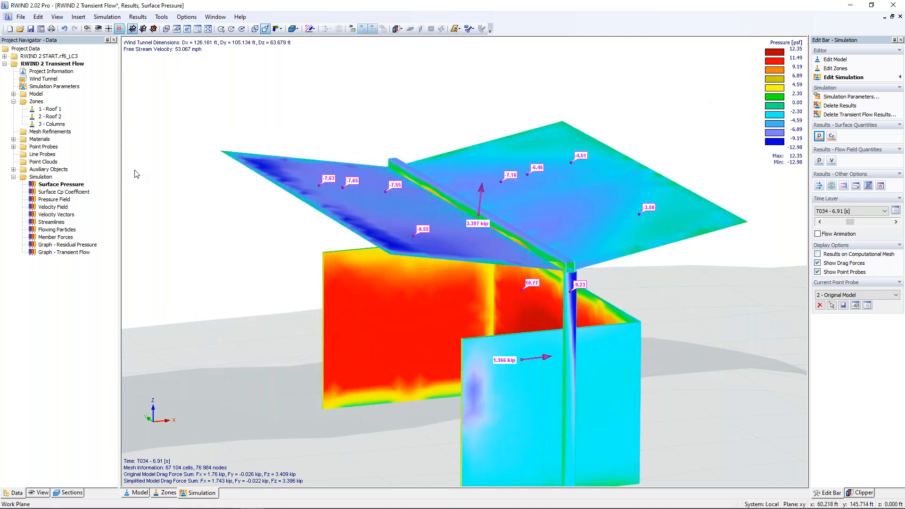
right_click(40, 155)
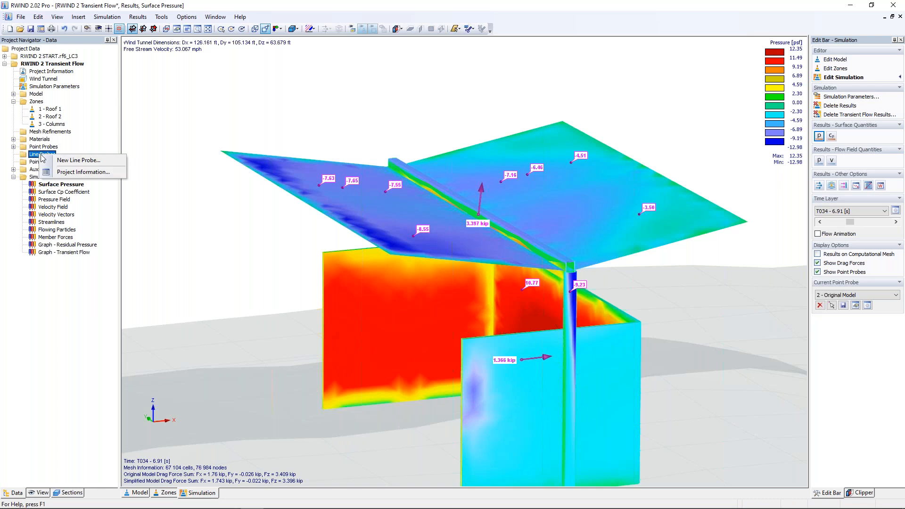
left_click(61, 161)
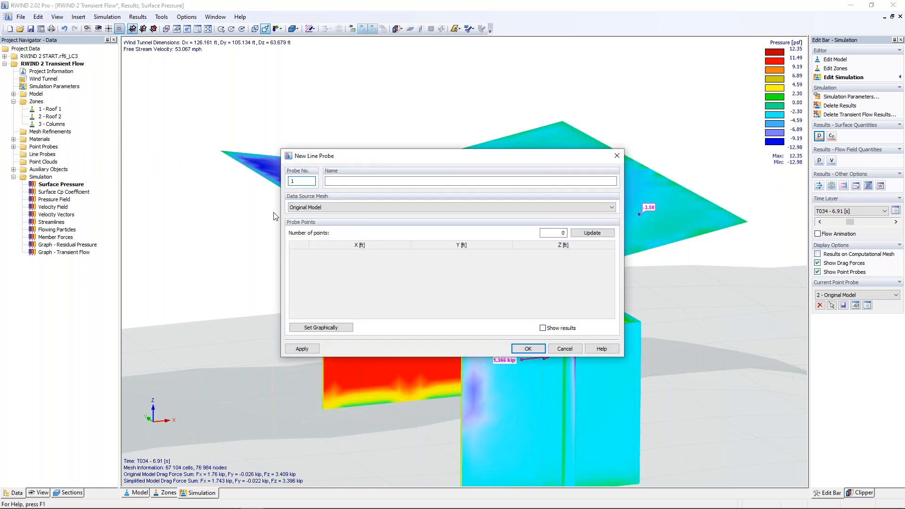
double_click(563, 232)
type("3")
left_click(605, 234)
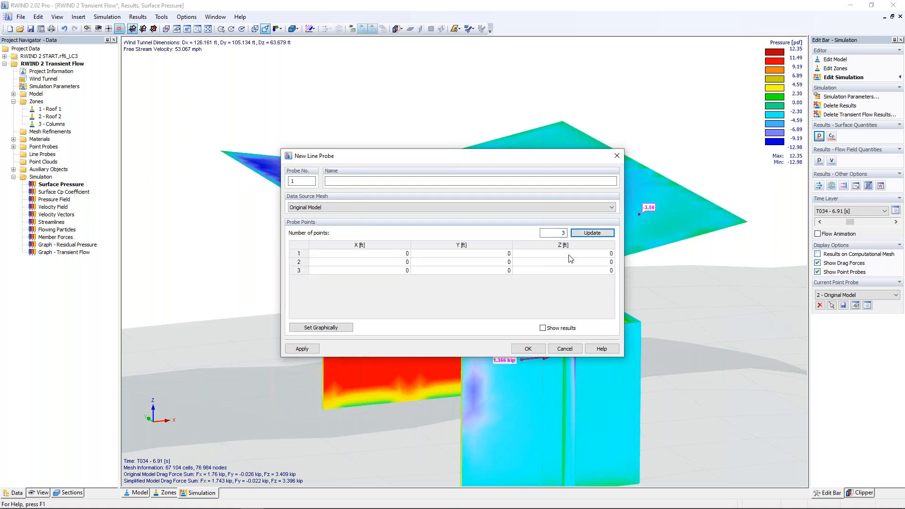
left_click(324, 329)
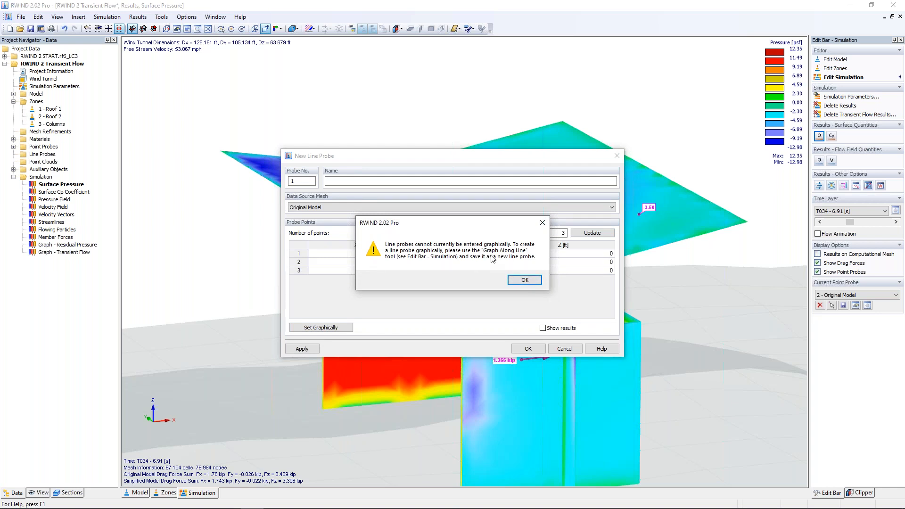
left_click(524, 280)
left_click(565, 349)
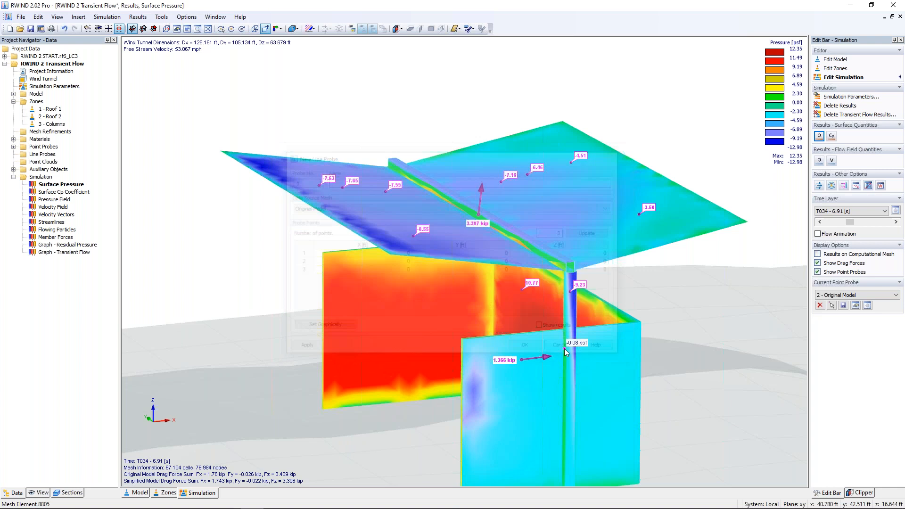
Graph surface pressure along a line spanning both roof panels from edge to edge, snapped to a Y-normal cut plane through the origin
left_click(868, 186)
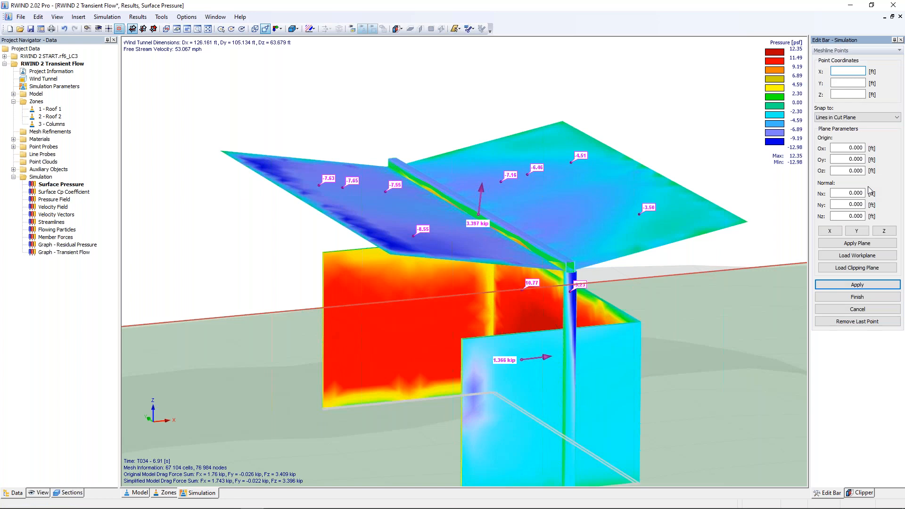
left_click(855, 232)
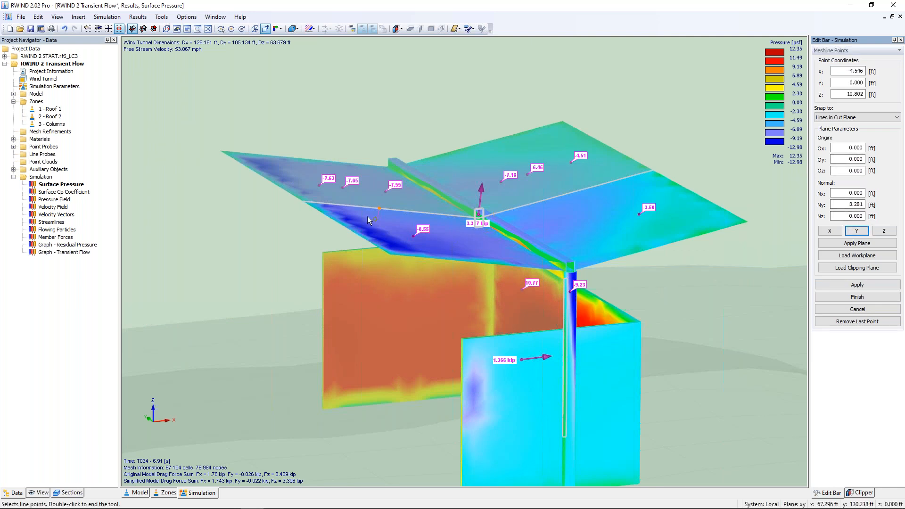
left_click(304, 203)
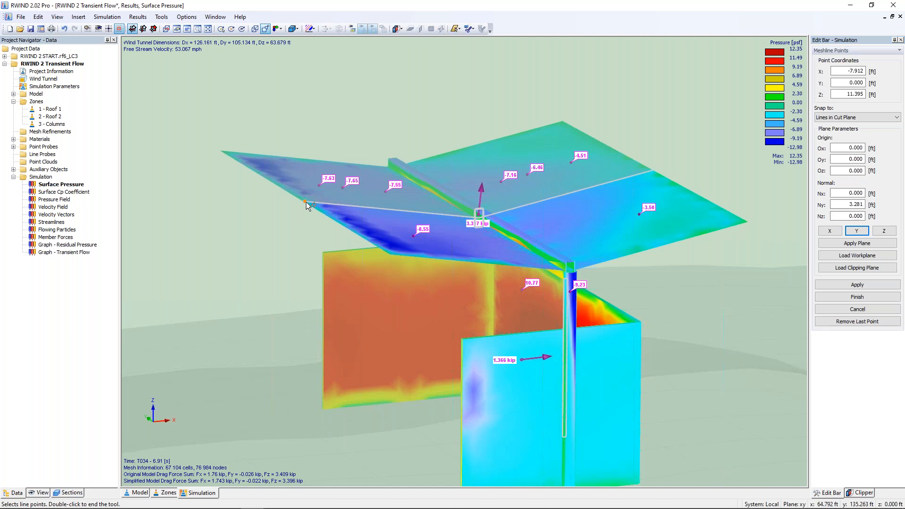
left_click(469, 215)
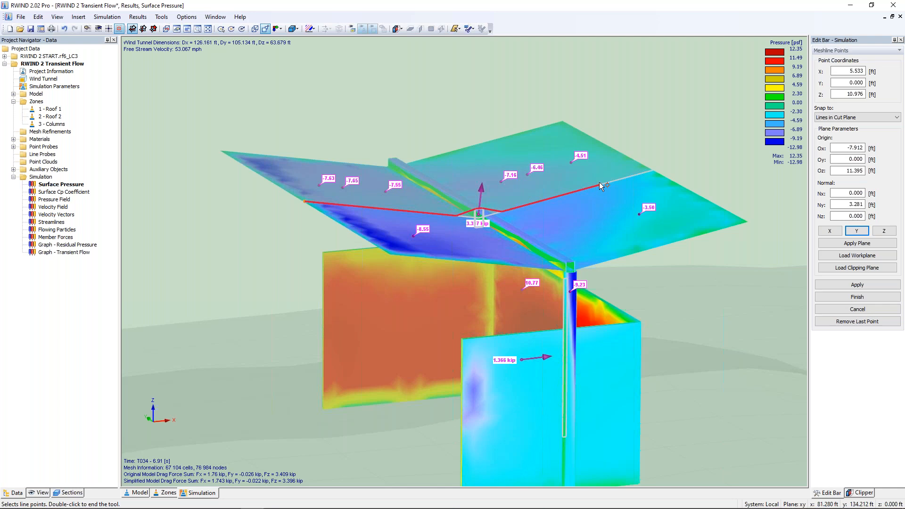
double_click(656, 171)
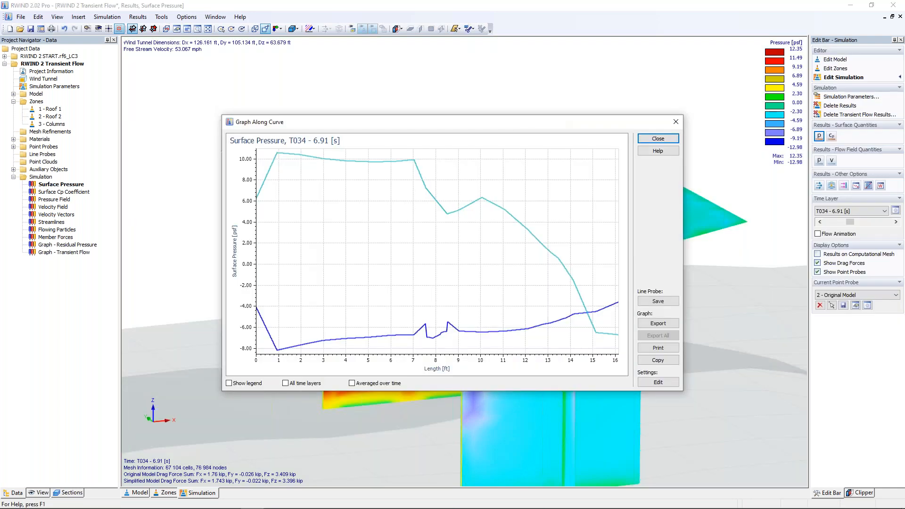
Examine the pressure curve against its line on the roof and advance the results to time layer T038 - 7.53 s
left_click_drag(618, 125, 615, 295)
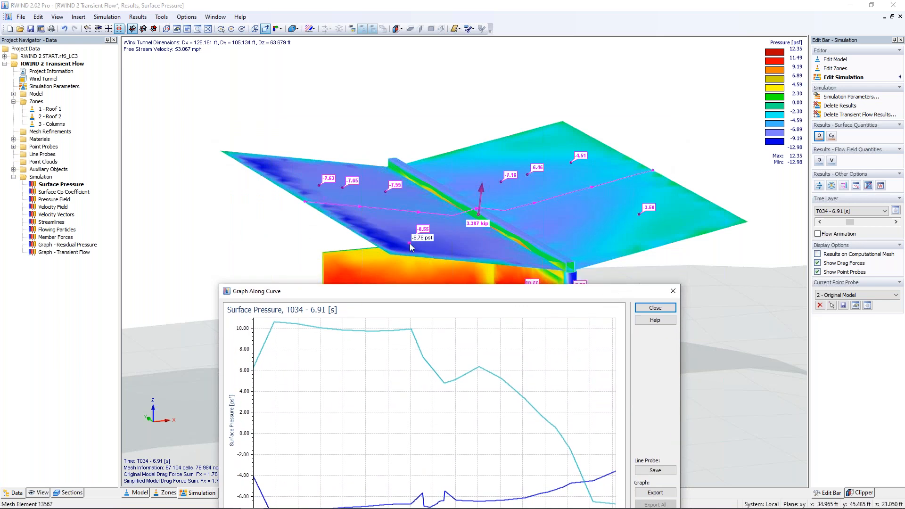
left_click_drag(395, 276, 402, 112)
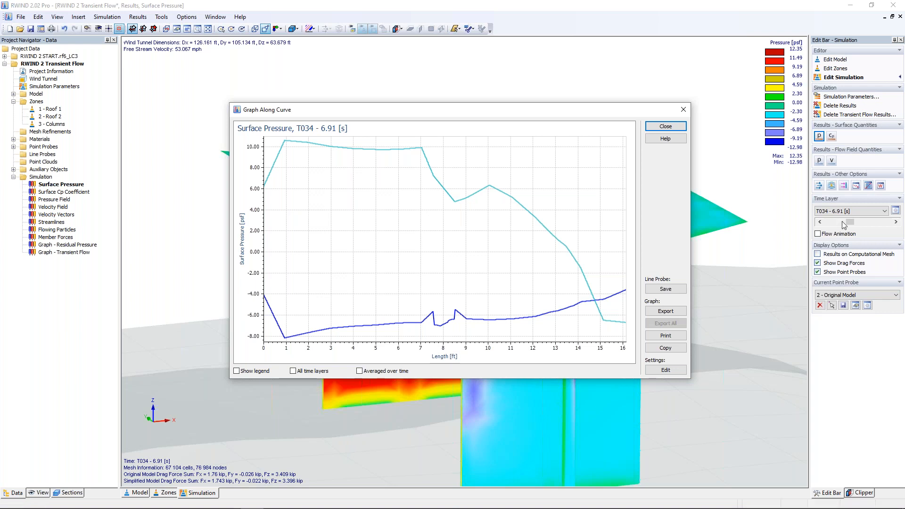
left_click(895, 222)
left_click(895, 222)
left_click(895, 222)
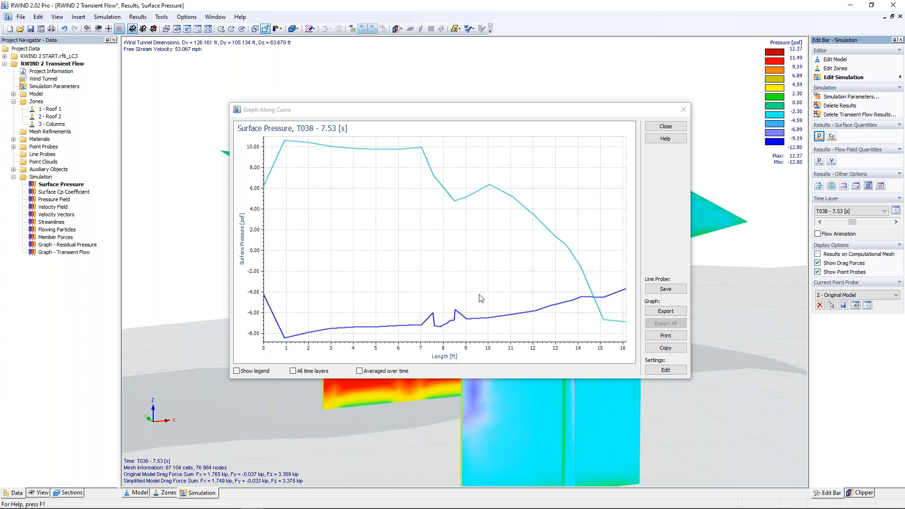
Display the surface pressure curves for all time layers in the line graph, with the legend shown
left_click(293, 371)
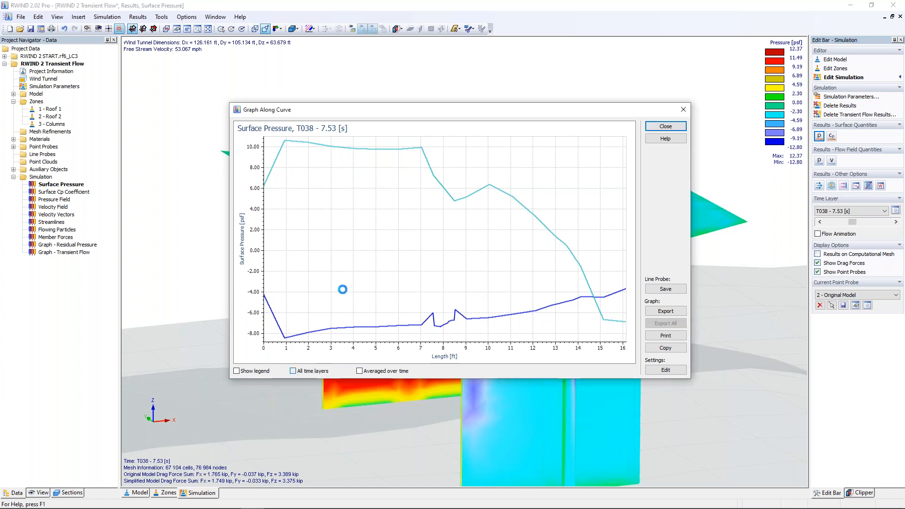
left_click(236, 372)
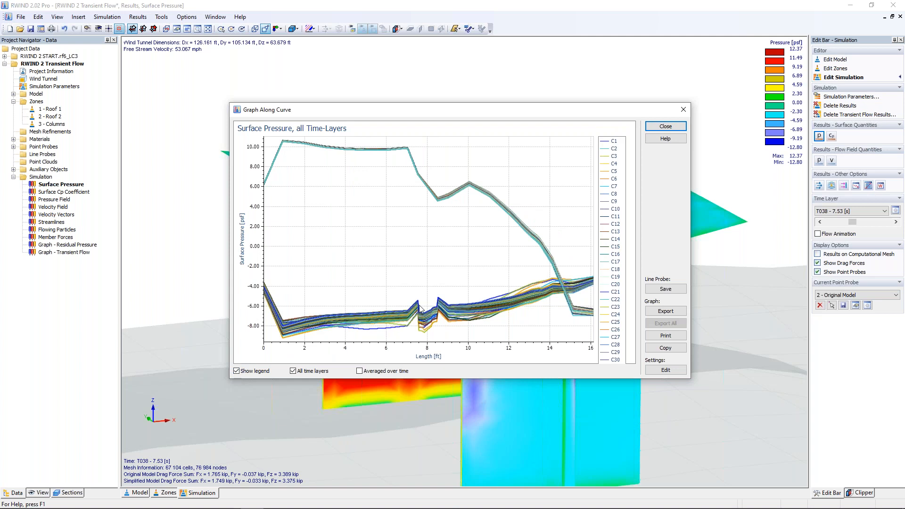
mouse_move(469, 113)
left_mouse_down()
mouse_move(465, 337)
mouse_move(468, 103)
left_mouse_up()
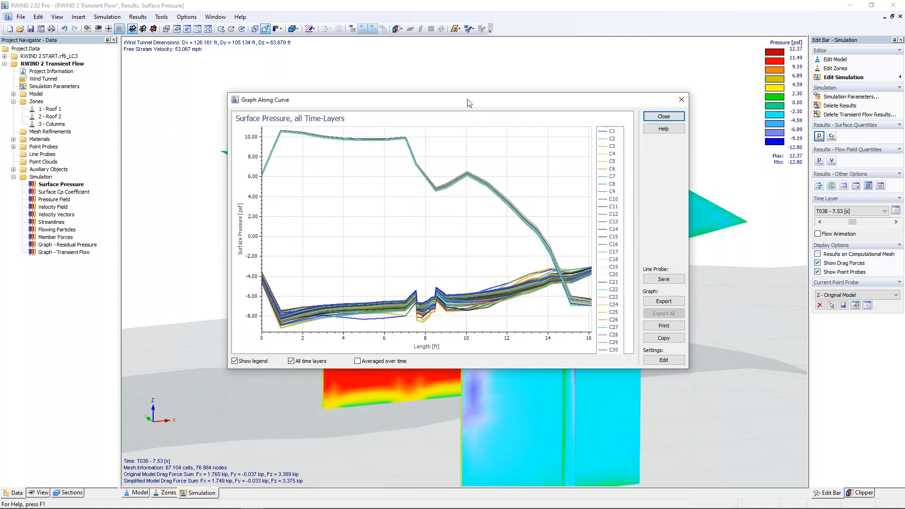
Save the graphed roof line as line probe 1 on the Original Model mesh and close the graph
left_click(664, 279)
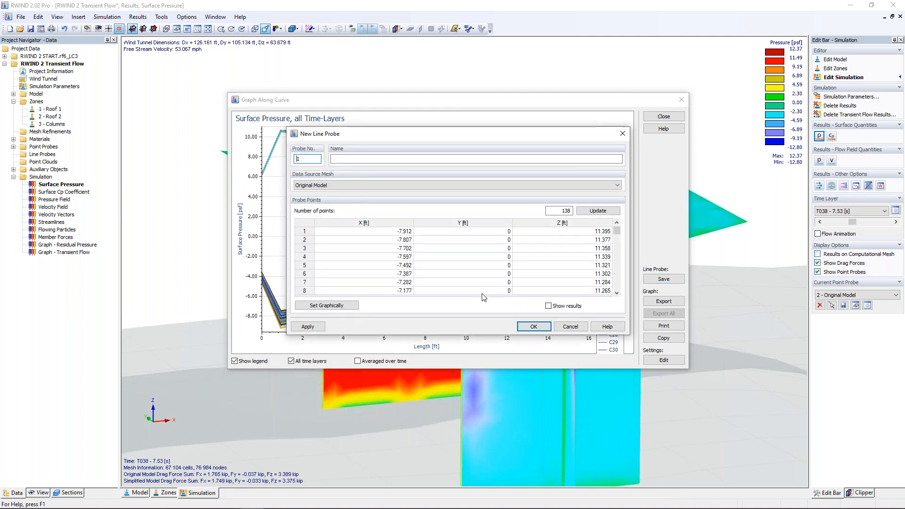
left_click(545, 327)
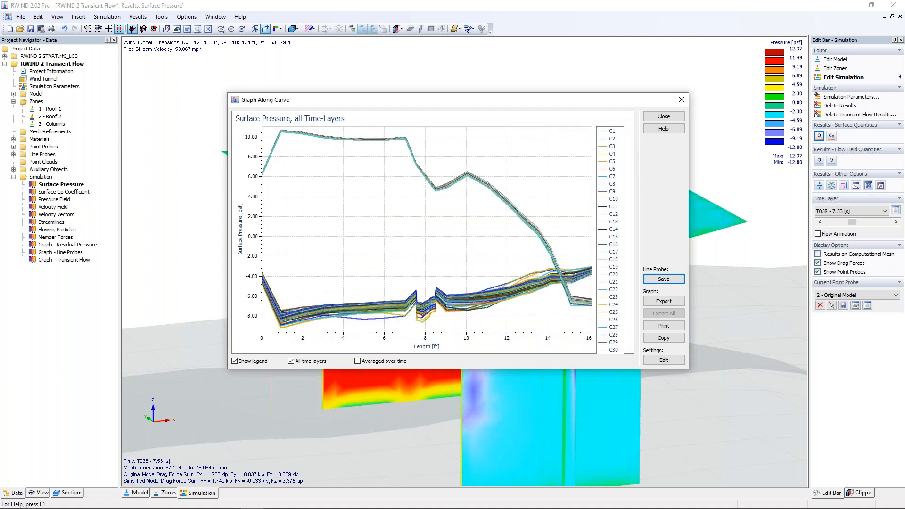
left_click(663, 116)
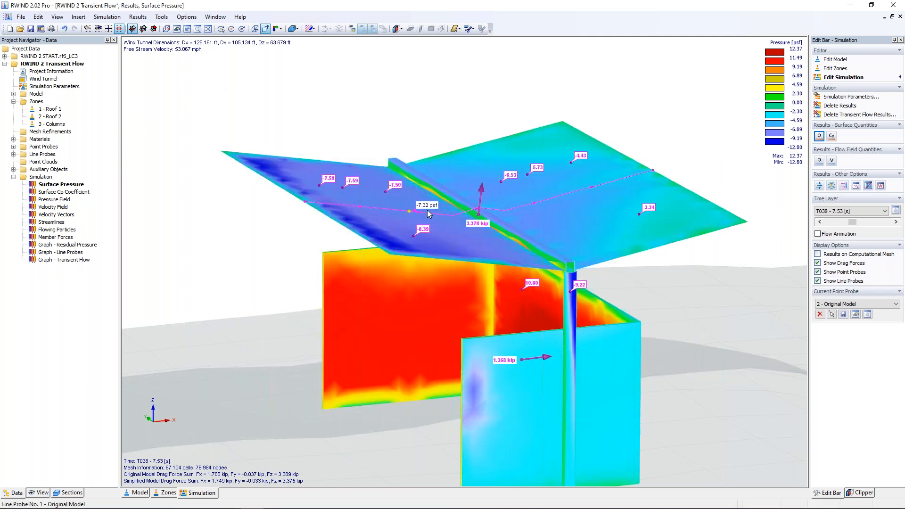
Open the surface pressure graph of the saved line probe from the roof model and close it again
mouse_move(547, 197)
double_click(552, 196)
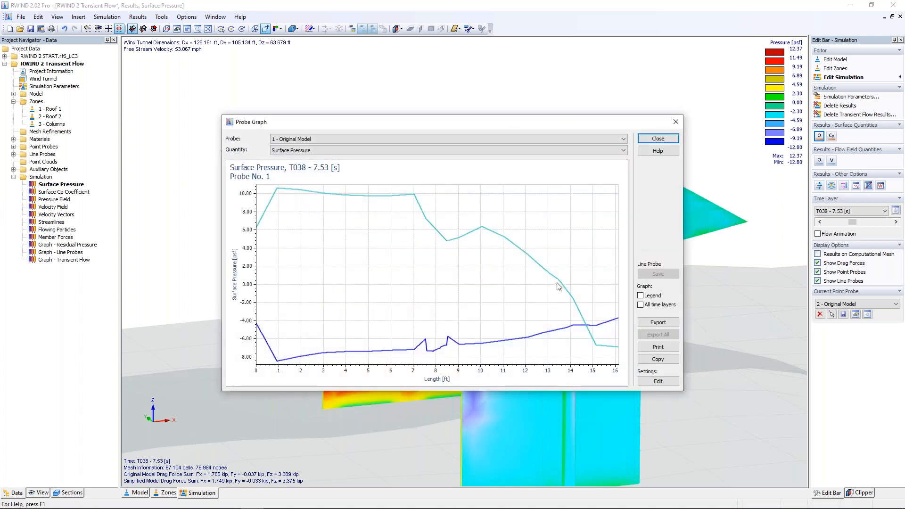
left_click(676, 123)
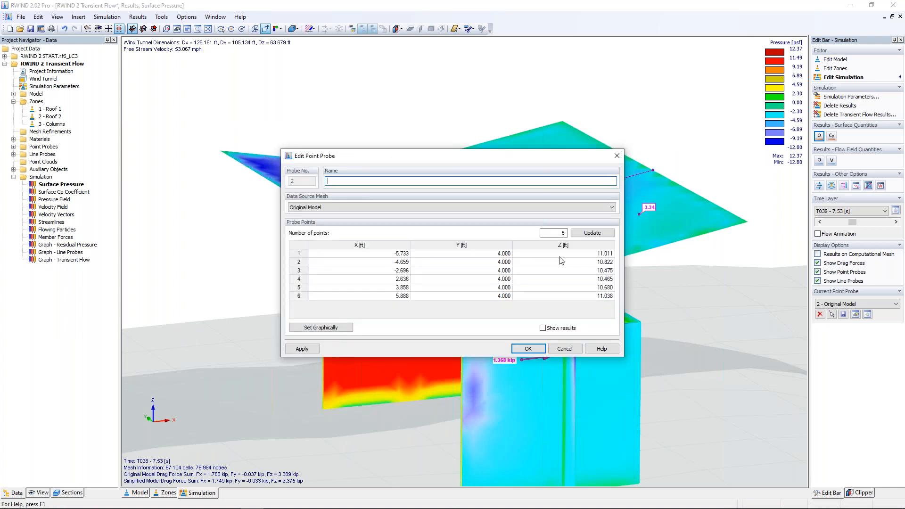
Show the results in the point table of point probe 2, examine the p+, p-, Cp+ and Cp- values, and leave the probe unchanged
left_click(543, 328)
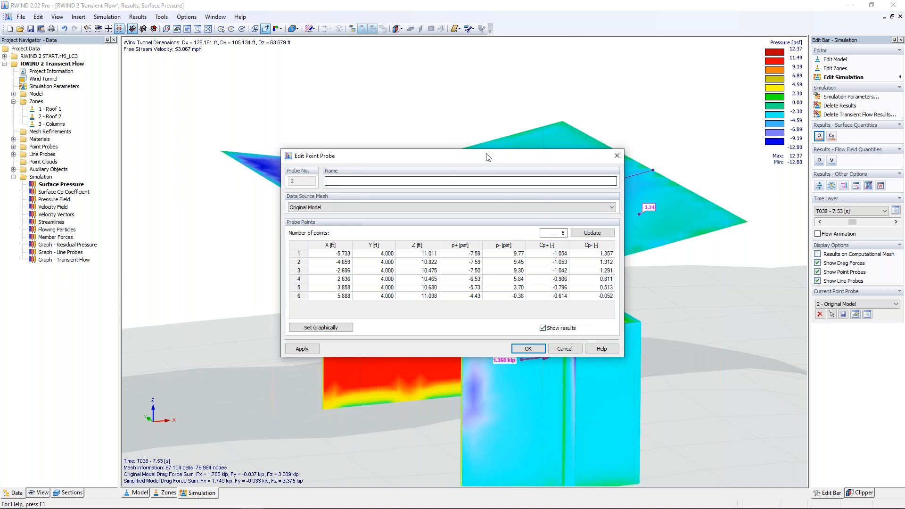
left_click_drag(495, 159, 401, 150)
left_click_drag(530, 256, 683, 262)
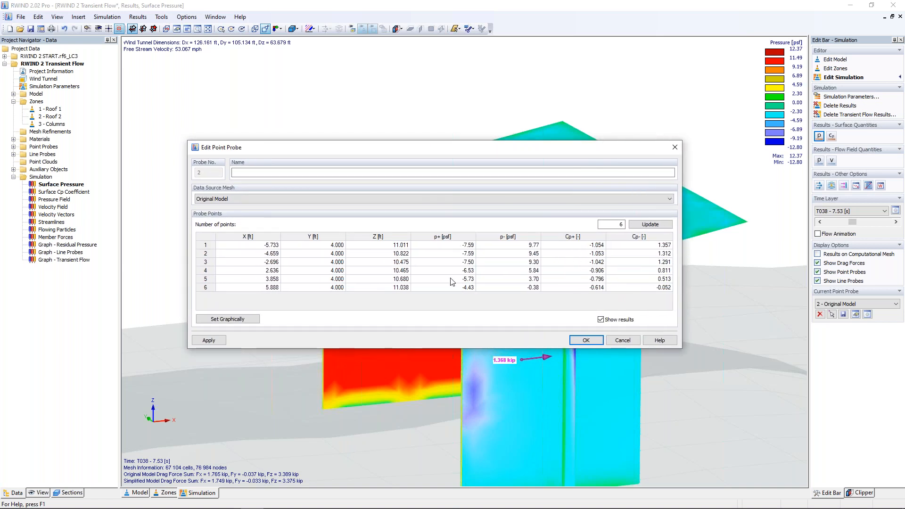
left_click_drag(473, 151, 476, 268)
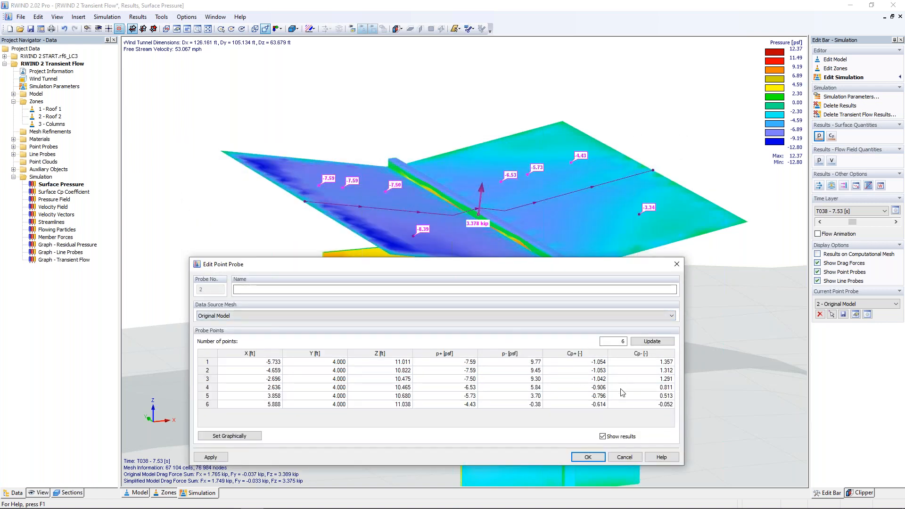
left_click_drag(549, 260, 571, 136)
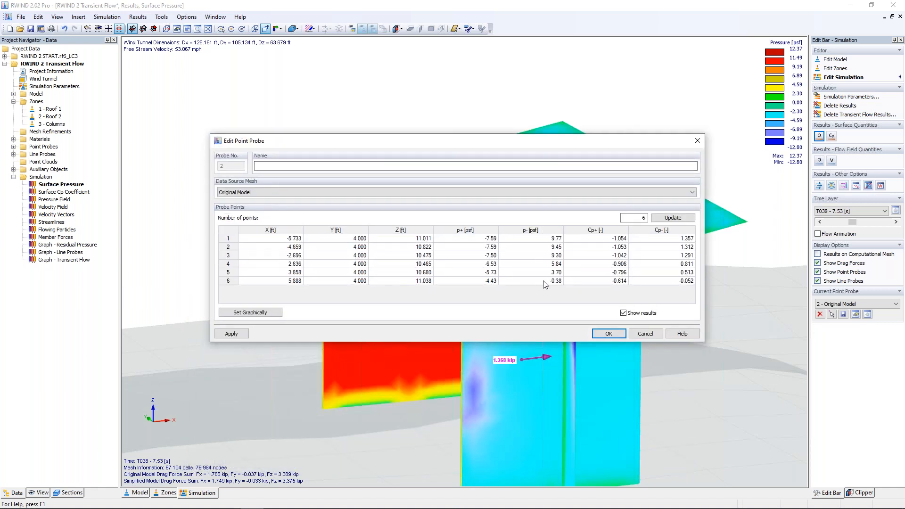
left_click(653, 338)
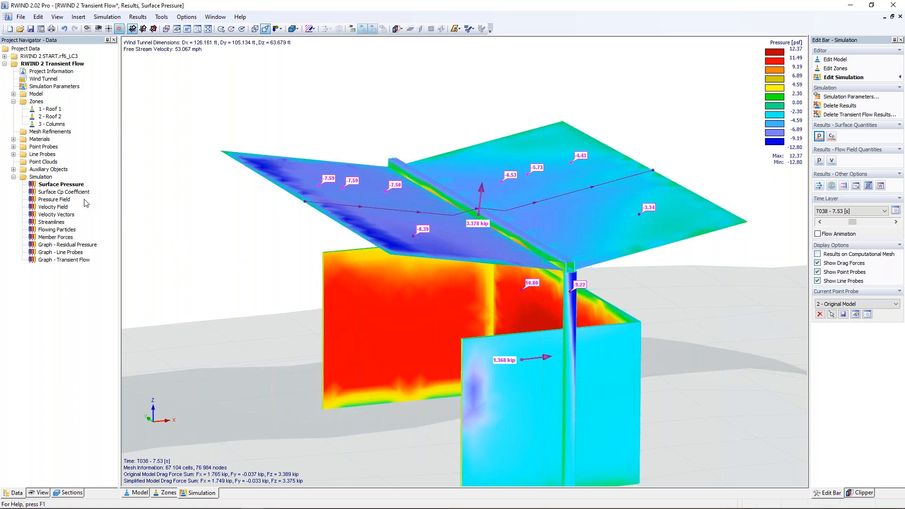
Display the streamlines seeded from a 198-point rectangle in front of the canopy
left_click(831, 186)
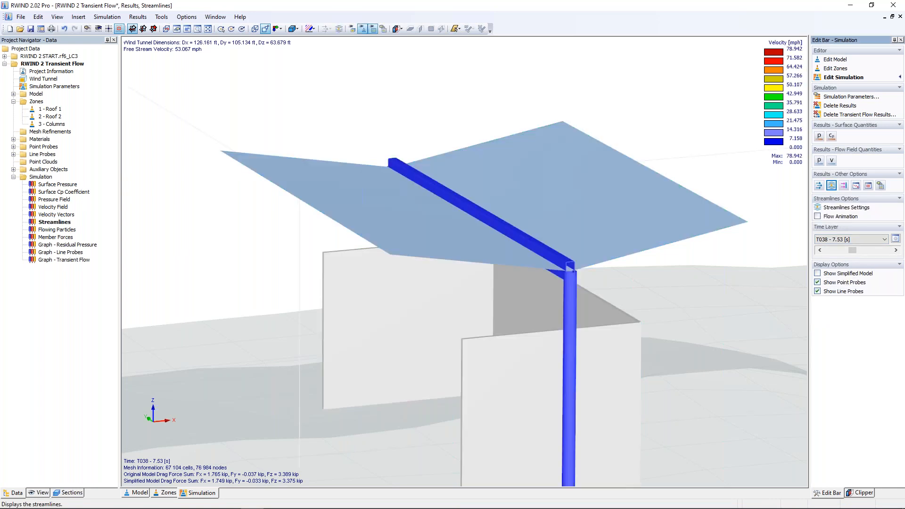
left_click(843, 208)
left_click(856, 73)
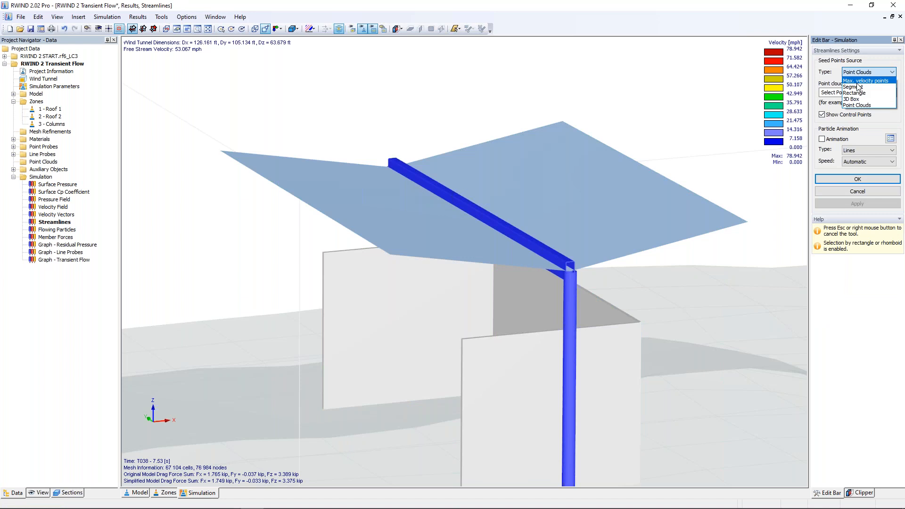
left_click(854, 93)
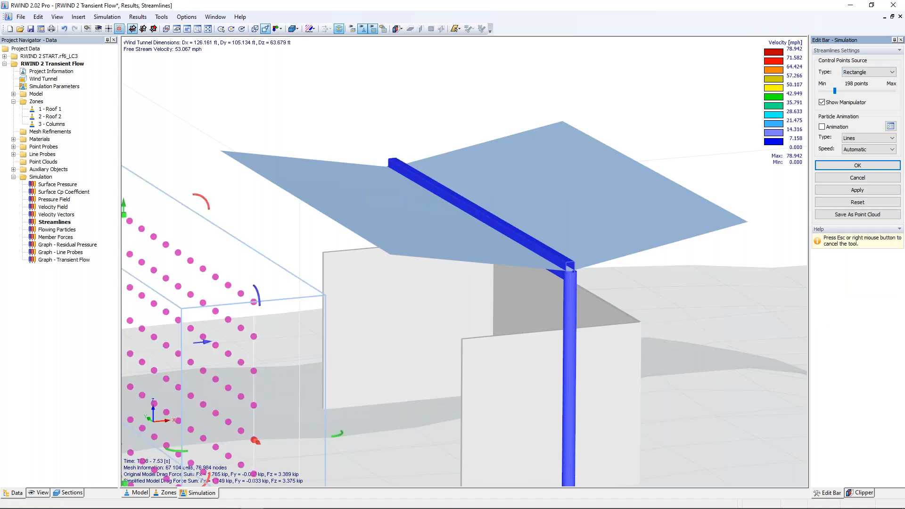
left_click(858, 165)
scroll(534, 218, "down", 10)
mouse_move(534, 218)
middle_mouse_down()
mouse_move(388, 222)
mouse_move(528, 249)
mouse_move(697, 255)
mouse_move(463, 228)
middle_mouse_up()
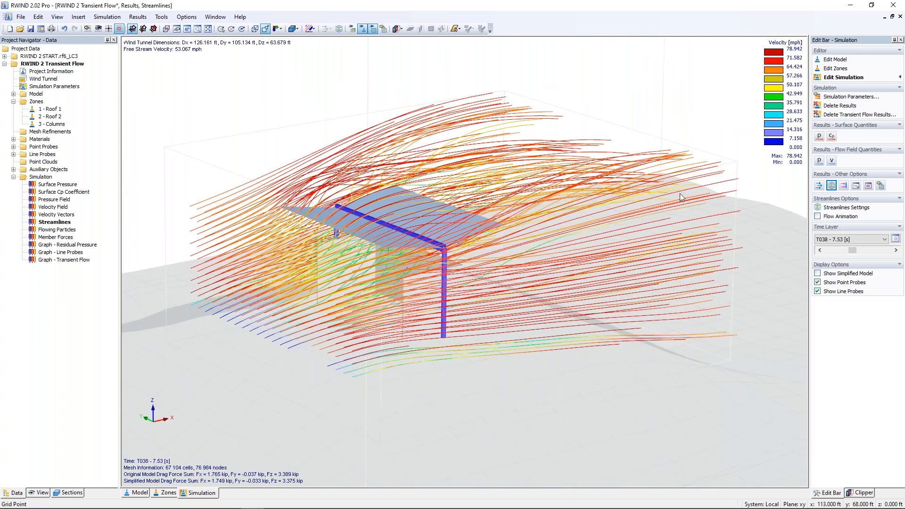
Seed the streamlines from a 20-point segment instead and apply it
left_click(837, 210)
left_click(865, 72)
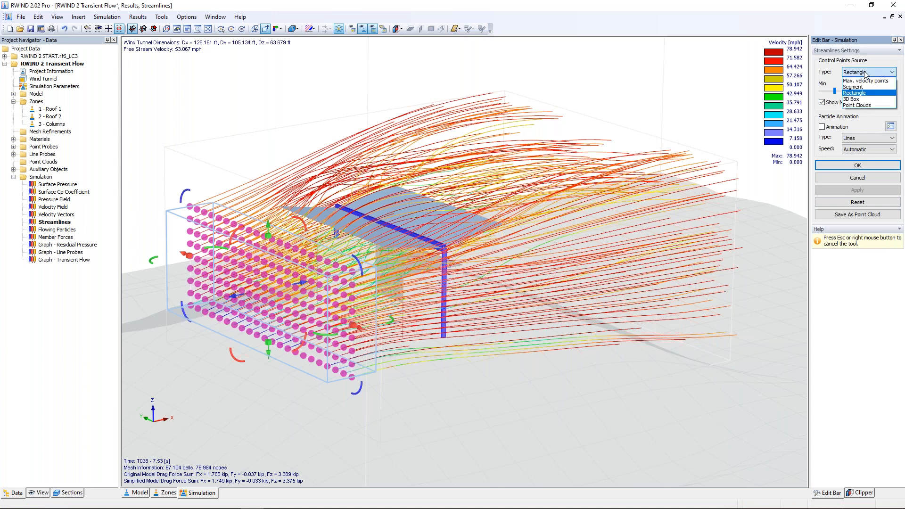
left_click(856, 87)
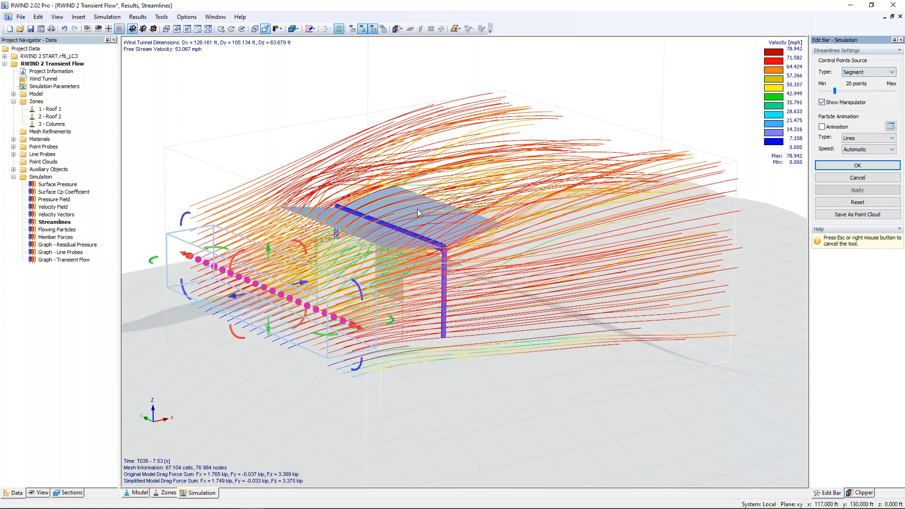
left_click(857, 190)
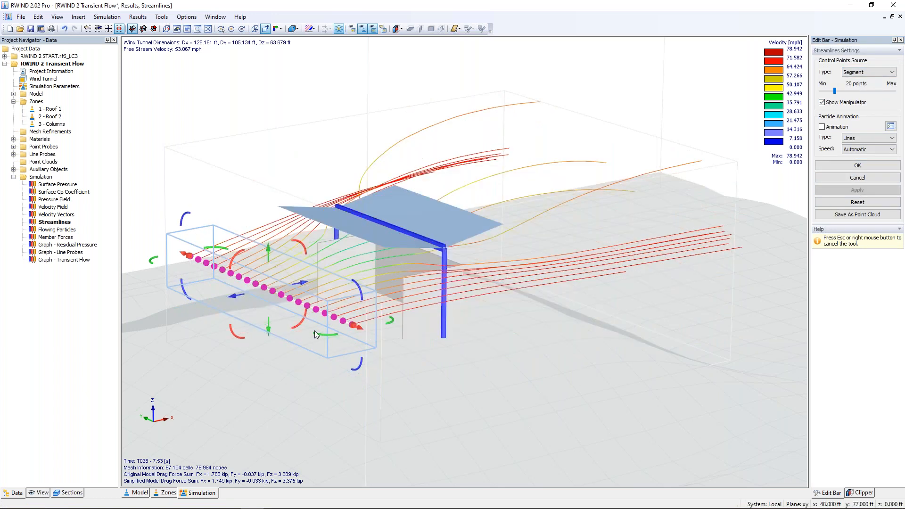
Rotate the seed segment to a diagonal in front of the canopy and apply it to the streamlines
middle_click_drag(327, 330, 630, 269, "ctrl")
left_click_drag(293, 218, 371, 167)
left_click(857, 190)
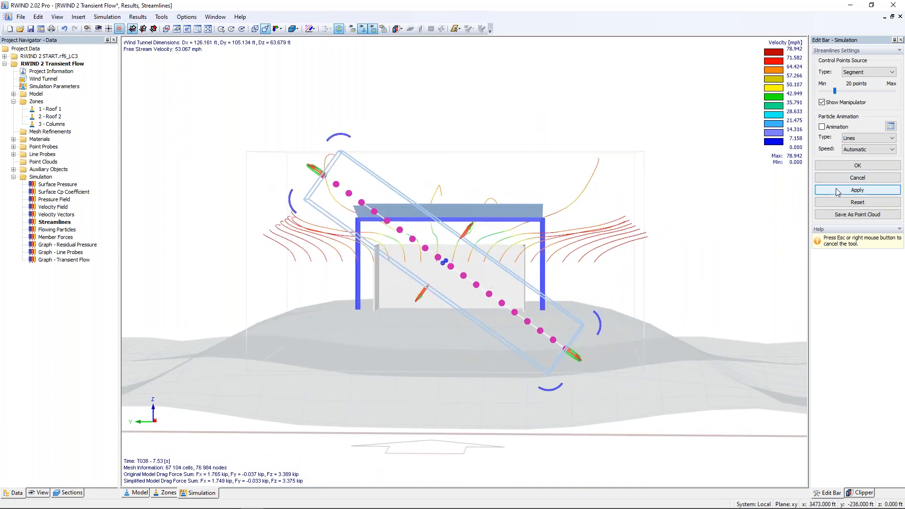
middle_click_drag(666, 244, 294, 279, "ctrl")
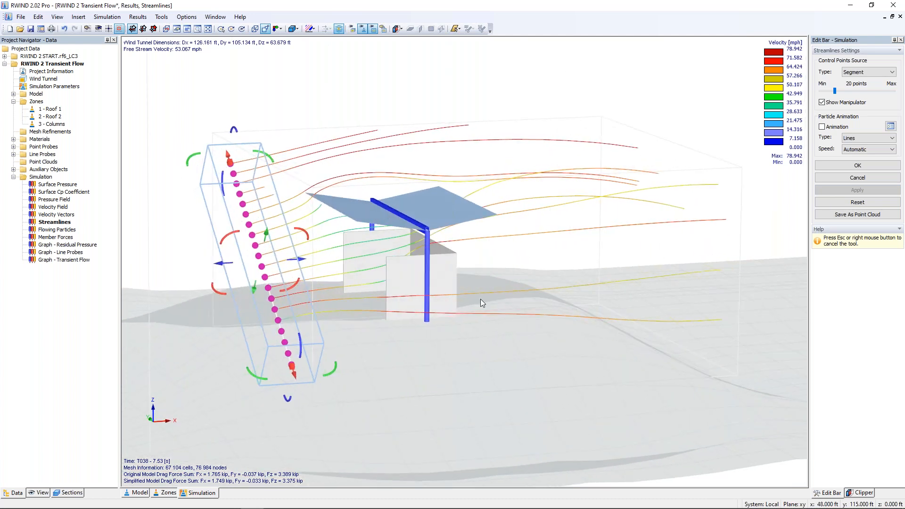
Return the streamline seed source to the 198-point rectangle and switch the results display to velocity vectors
left_click(868, 73)
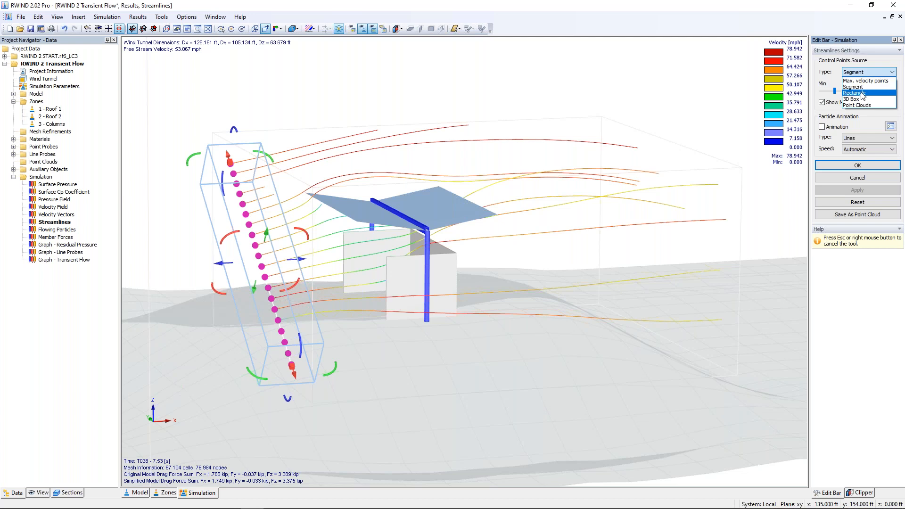
left_click(863, 93)
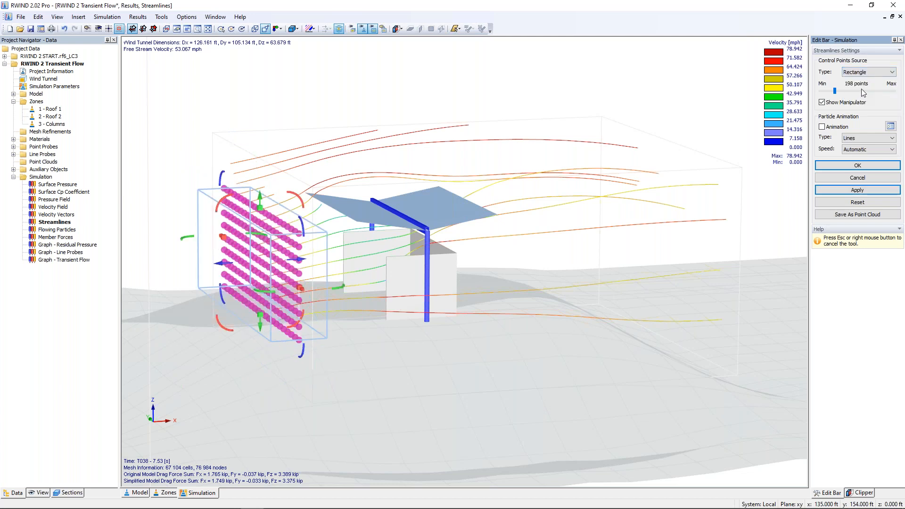
left_click(867, 167)
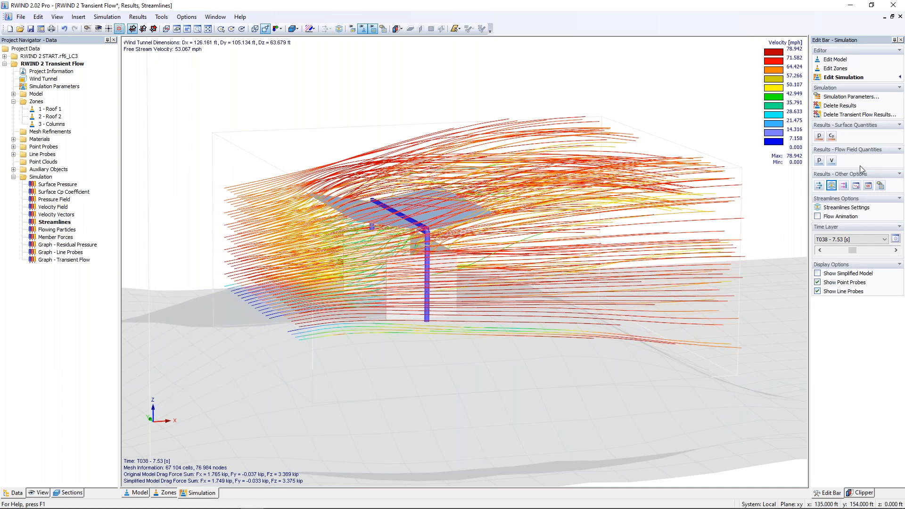
left_click(817, 186)
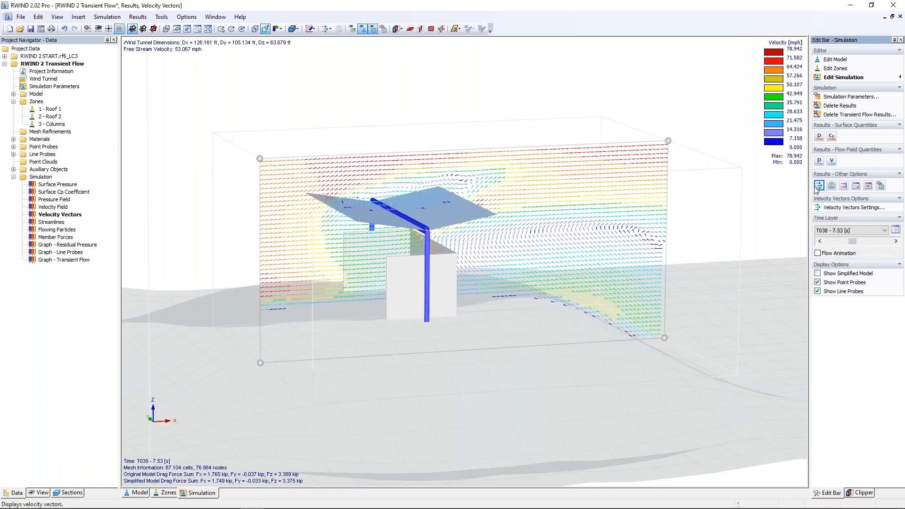
Create a rectangular point cloud about 10.9 ft wide and 15.1 ft high around one column, with 200 required points
right_click(52, 164)
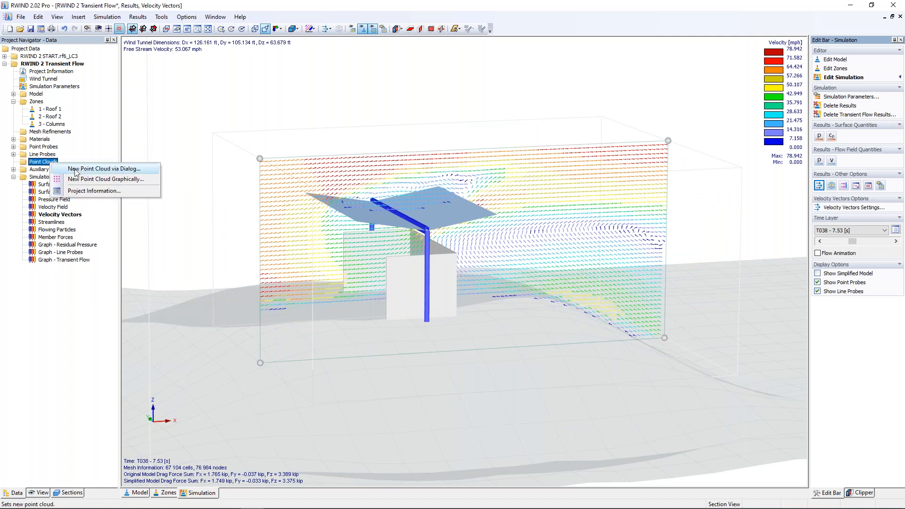
left_click(82, 182)
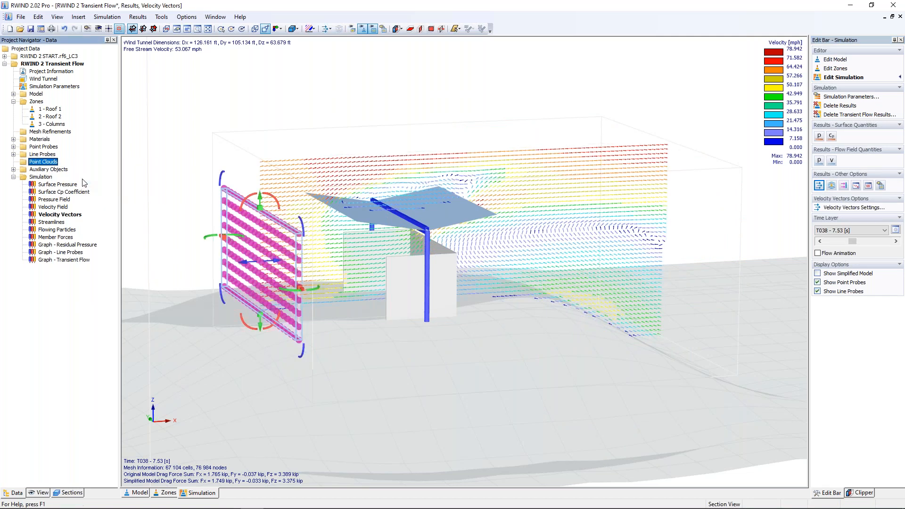
middle_click_drag(307, 354, 620, 297, "ctrl")
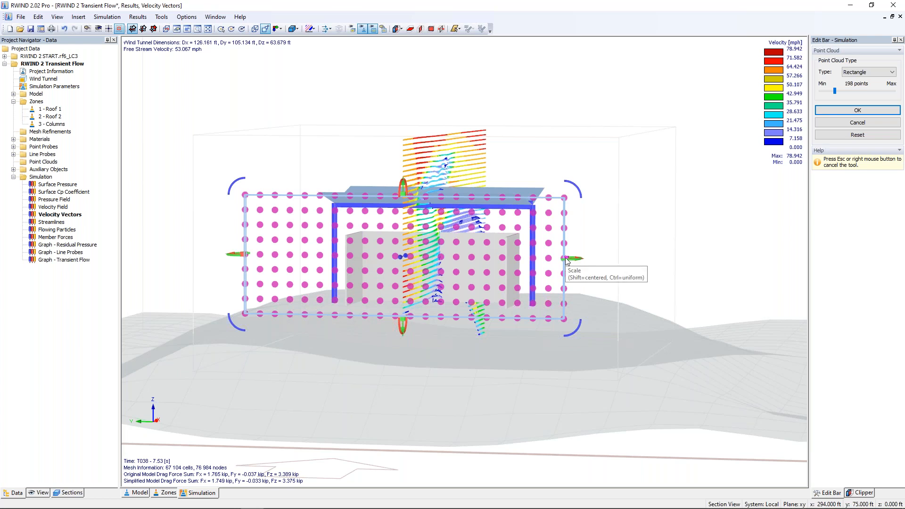
left_click_drag(567, 260, 362, 257)
middle_click_drag(373, 277, 449, 277)
left_click_drag(359, 193, 361, 156)
left_click(857, 110)
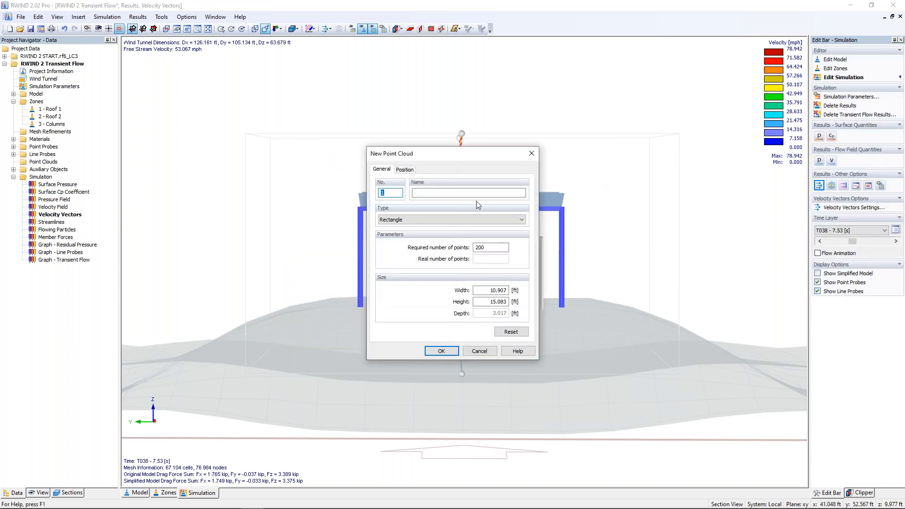
left_click(448, 353)
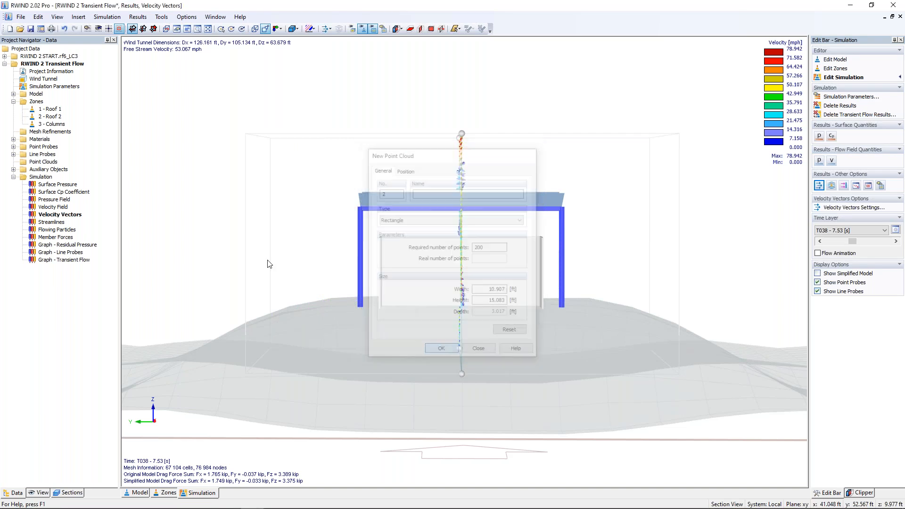
Create a second rectangular point cloud about 10.9 ft wide and 15.1 ft high around the opposite column, with 200 required points
right_click(42, 162)
left_click(69, 179)
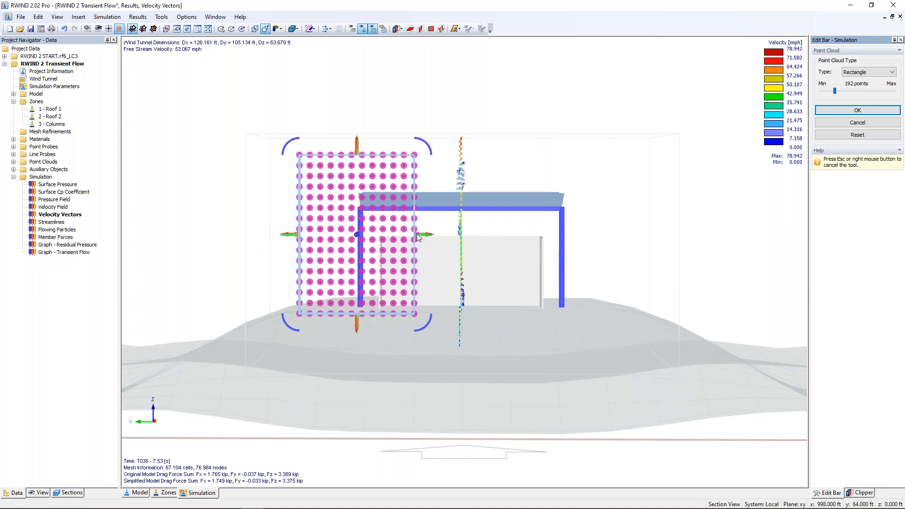
middle_click_drag(429, 238, 428, 273, "ctrl")
scroll(428, 272, "up", 3)
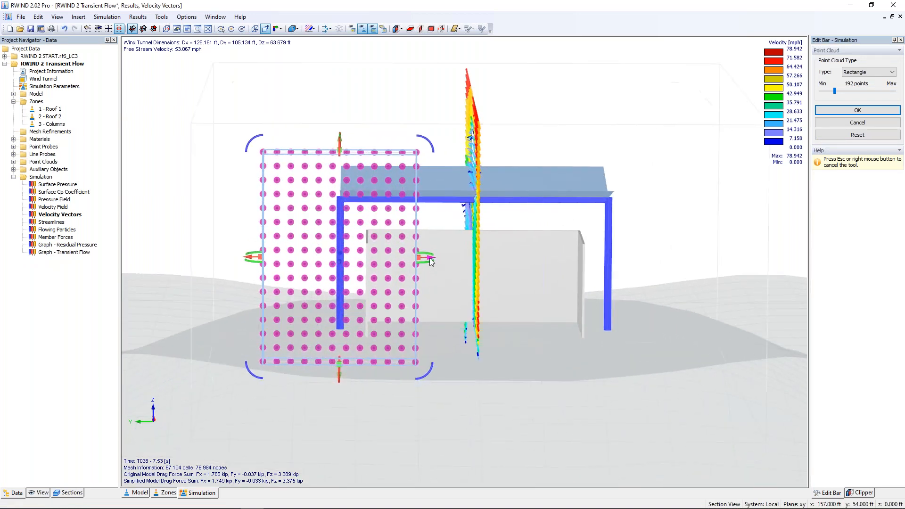
left_click_drag(429, 260, 692, 239)
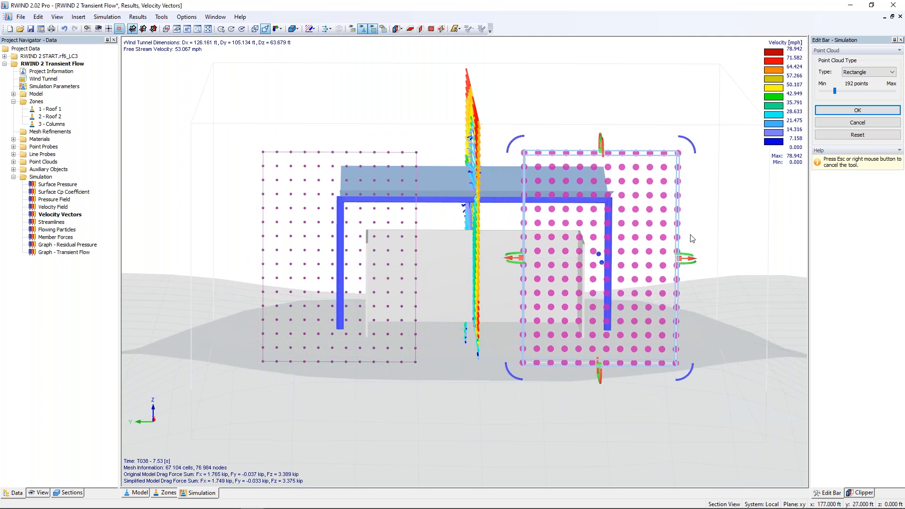
left_click(850, 110)
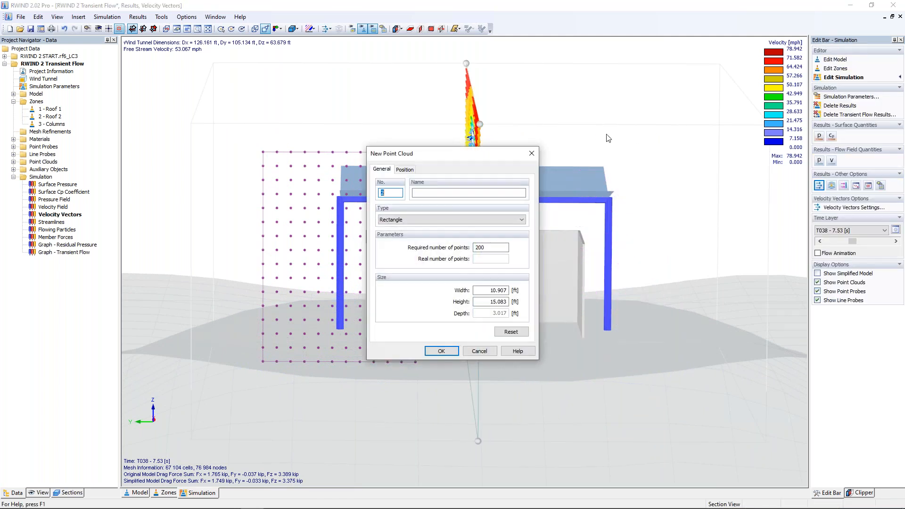
left_click(441, 351)
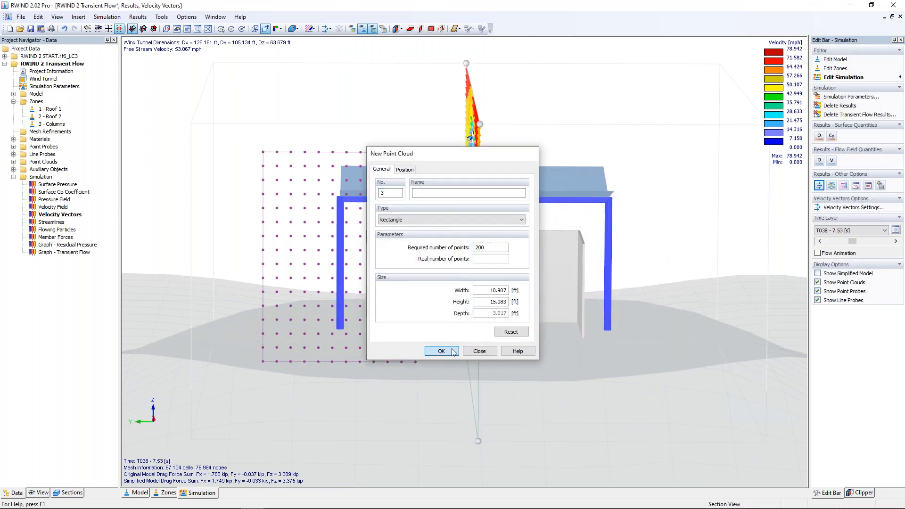
Display the streamlines and seed them from point clouds 1 and 2 instead of the rectangle
middle_click_drag(686, 322, 500, 312, "ctrl")
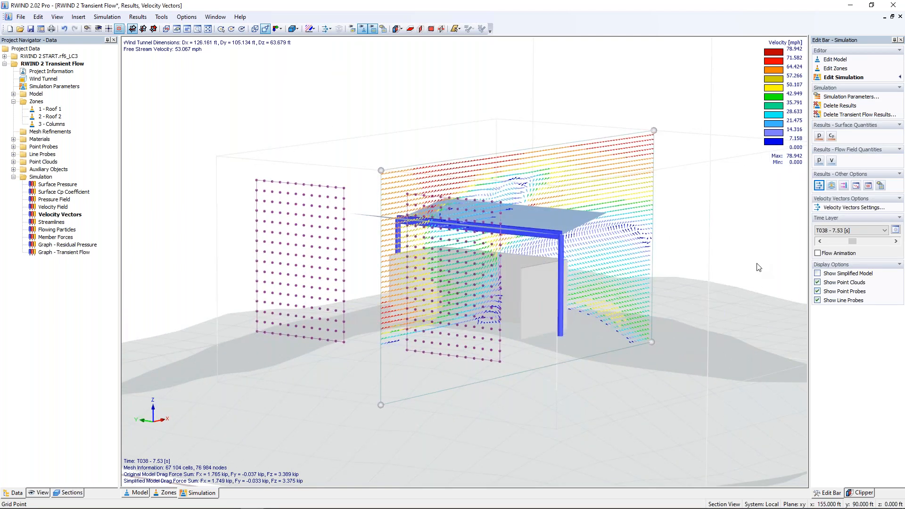
left_click(831, 186)
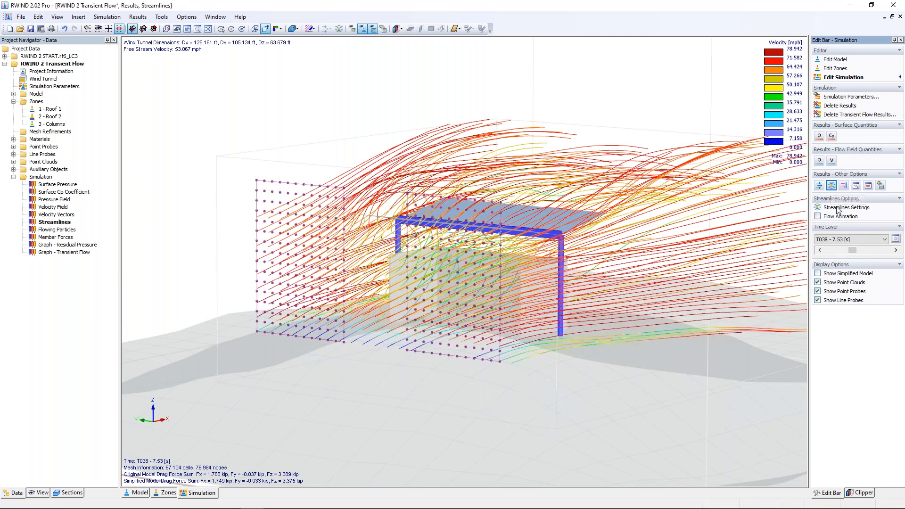
left_click(837, 209)
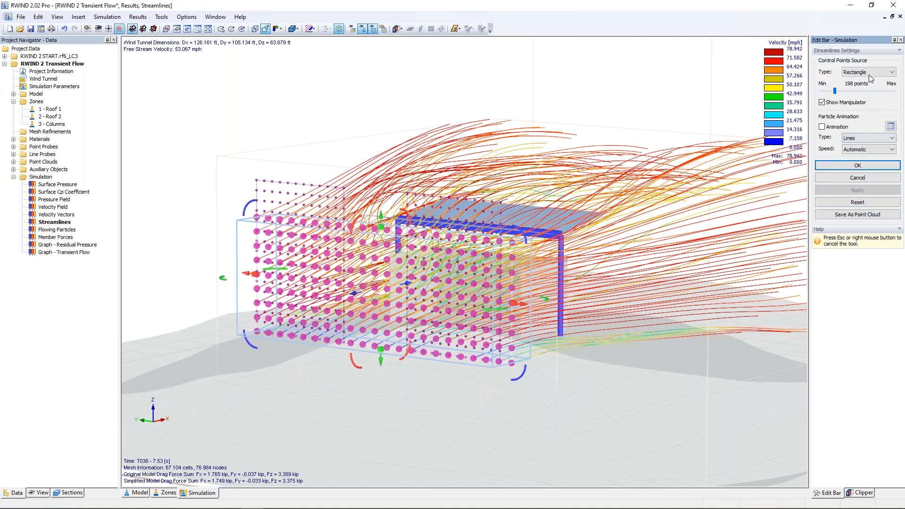
left_click(869, 72)
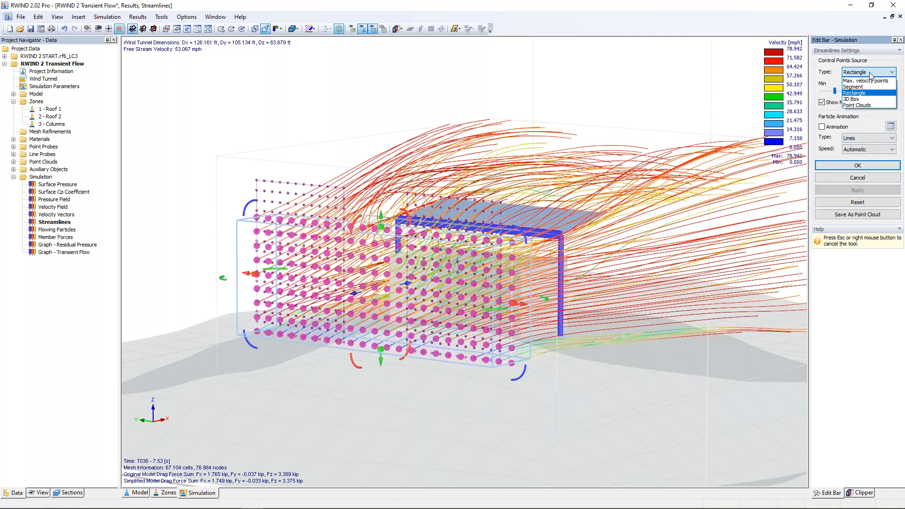
left_click(865, 106)
left_click(822, 93)
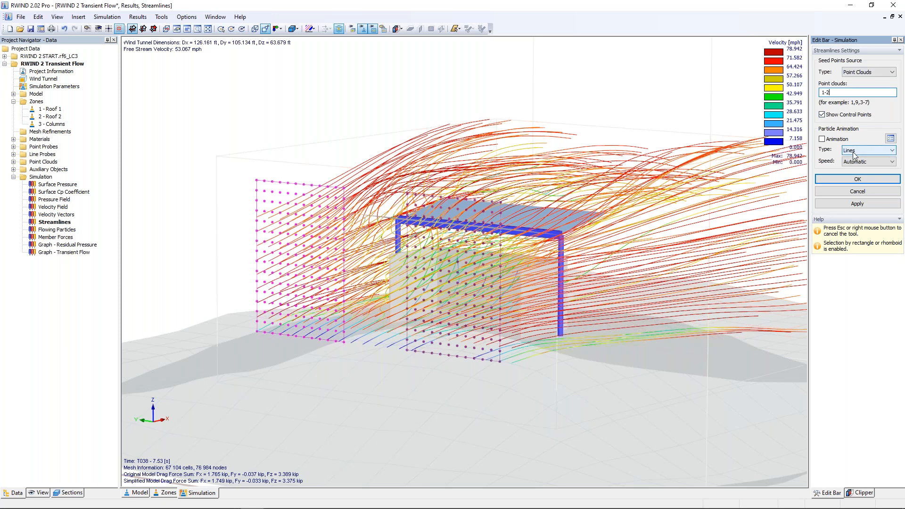
left_click(860, 180)
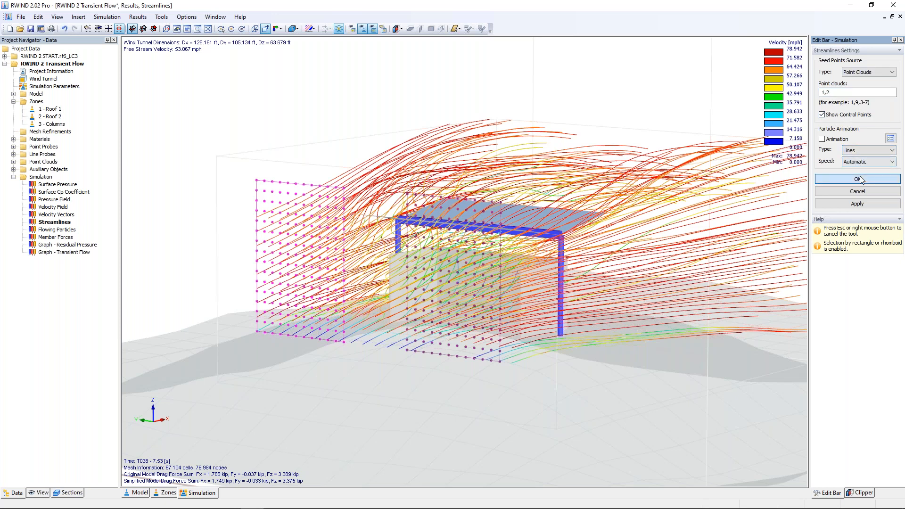
Play the flow animation of the streamlines from both point clouds, examine it around the canopy, and stop it
scroll(407, 247, "down", 4)
middle_click_drag(409, 247, 293, 340, "ctrl")
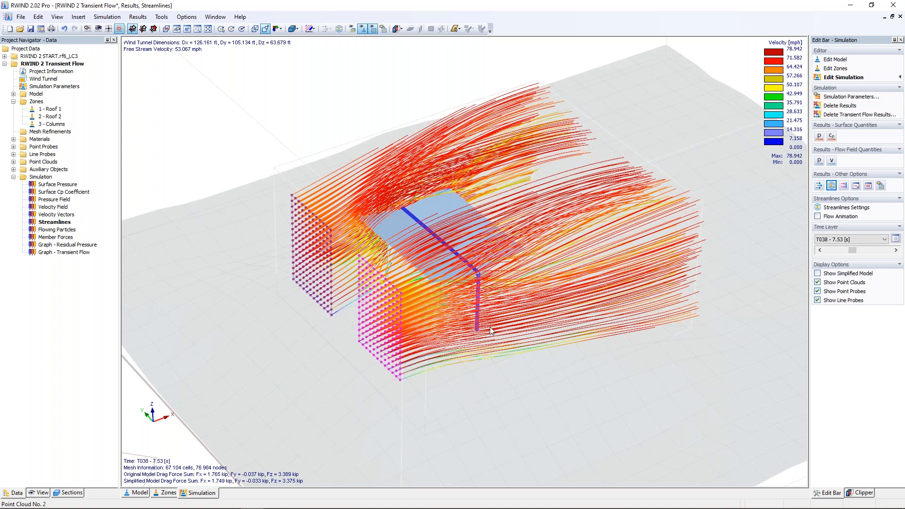
middle_click_drag(549, 377, 542, 344, "ctrl")
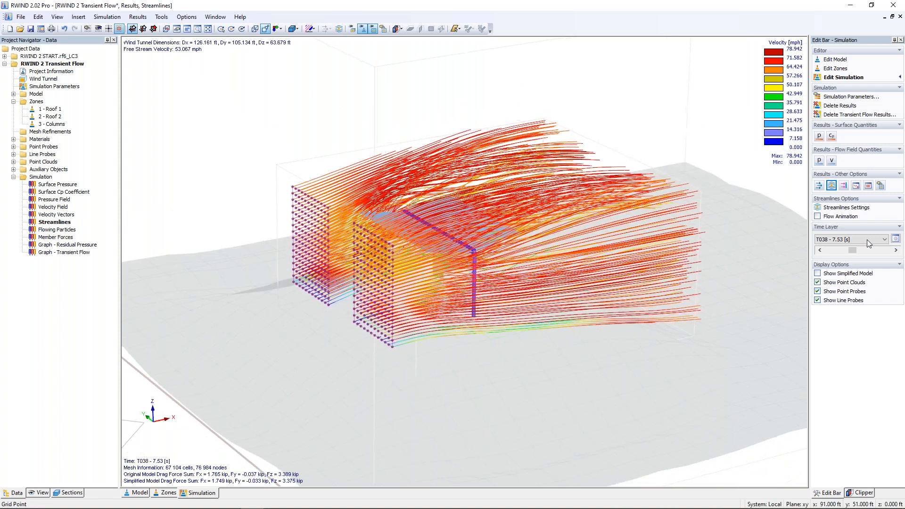
left_click(818, 217)
middle_click_drag(364, 307, 610, 328, "ctrl")
scroll(457, 318, "up", 5)
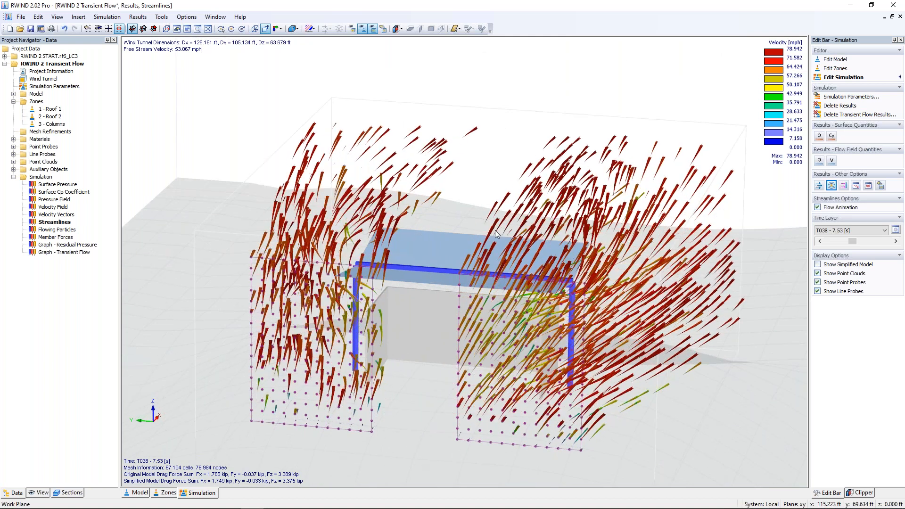
middle_click_drag(629, 352, 289, 350, "ctrl")
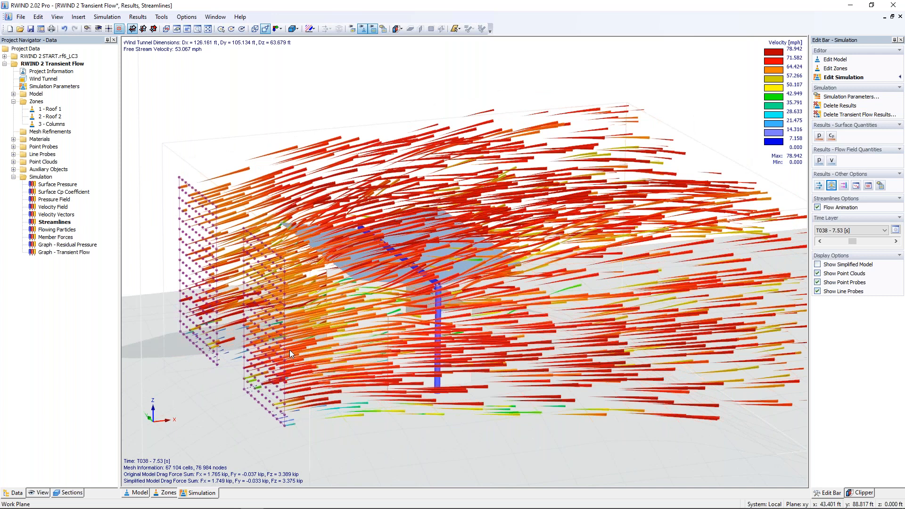
left_click(817, 208)
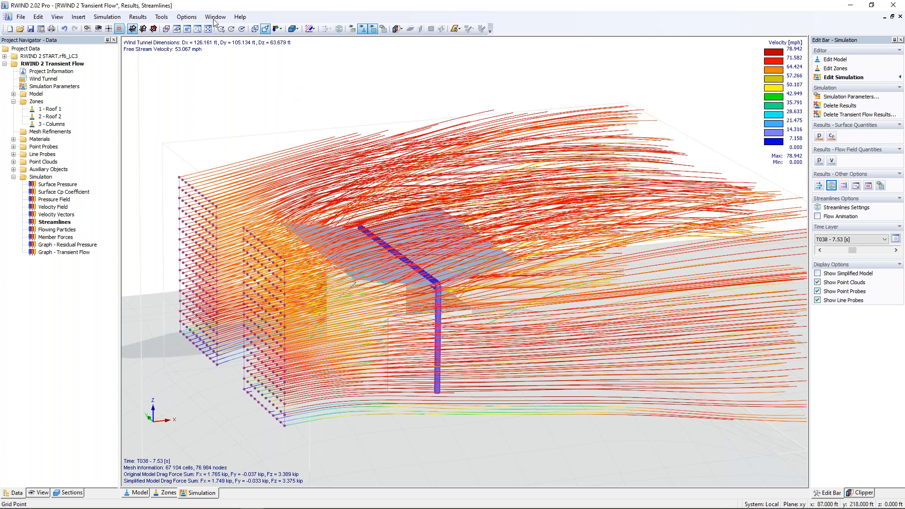
Check the file types offered for exporting point and line probe values and the ParaView results export, without exporting anything
left_click(137, 16)
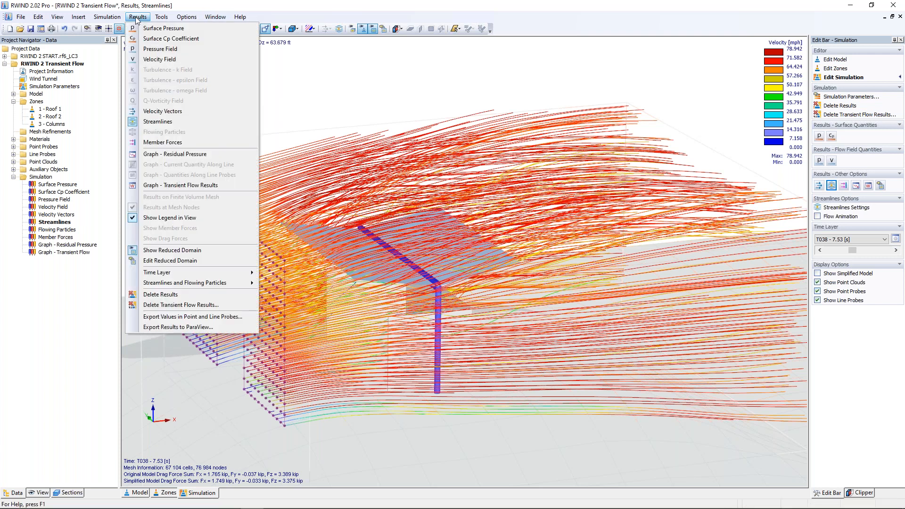
left_click(192, 317)
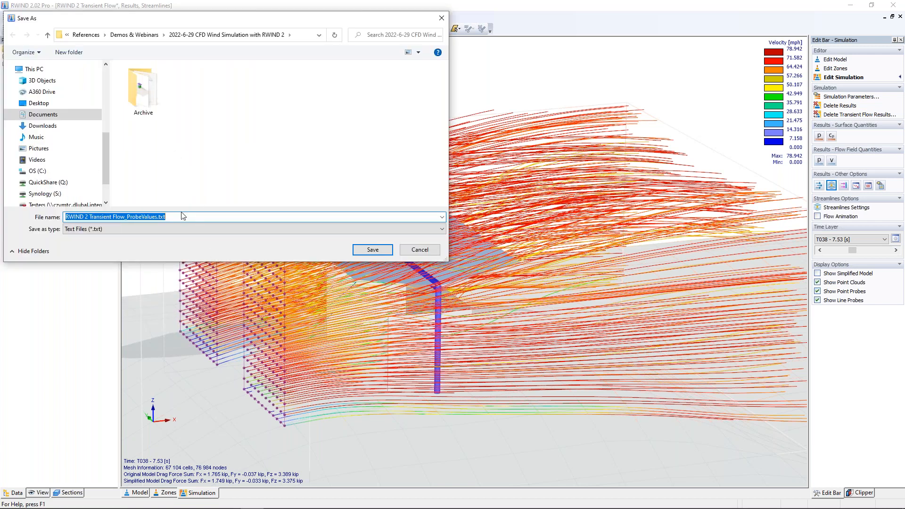
left_click(176, 231)
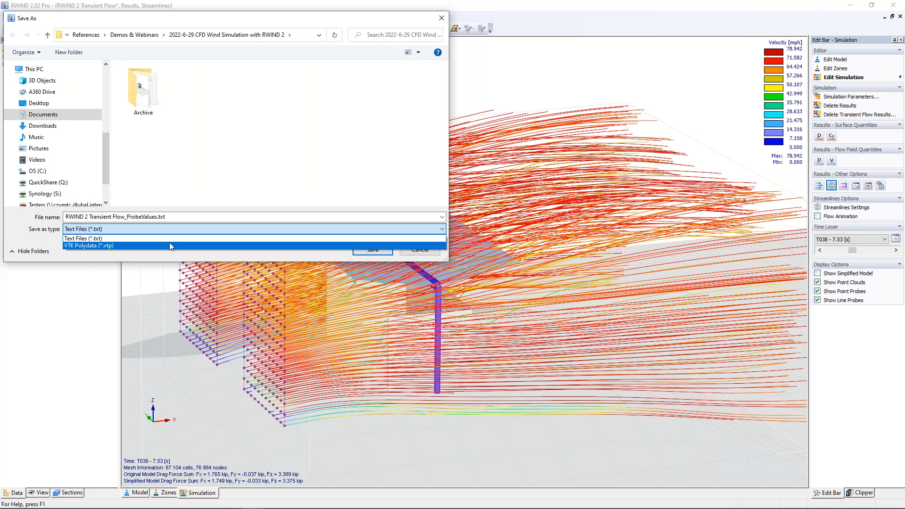
left_click(174, 253)
left_click(413, 250)
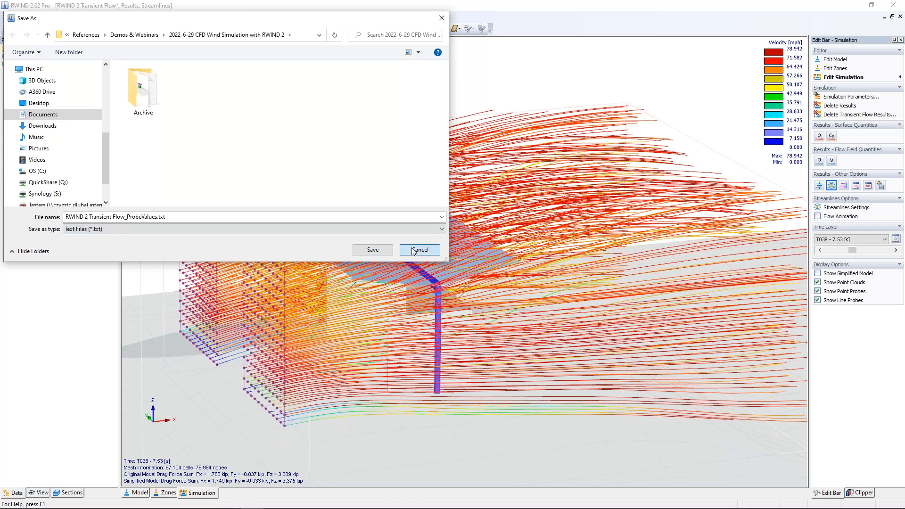
left_click(137, 16)
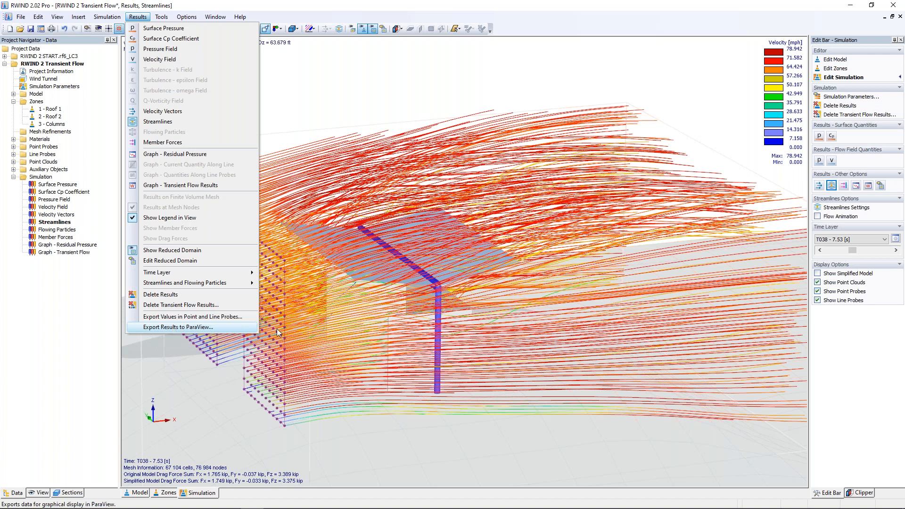
left_click(412, 88)
Switch to the presentation slides and advance to the Dlubal Software Information slide
key("super+Tab")
left_click(174, 245)
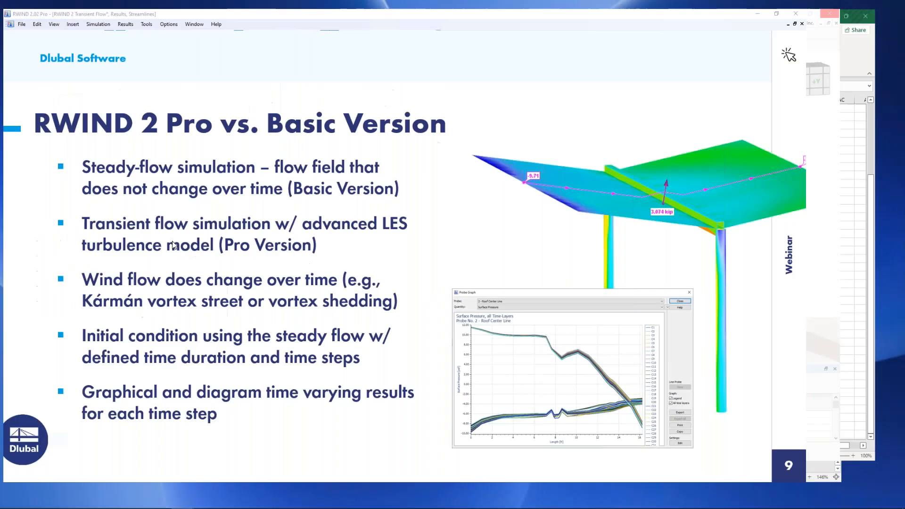
key("Right")
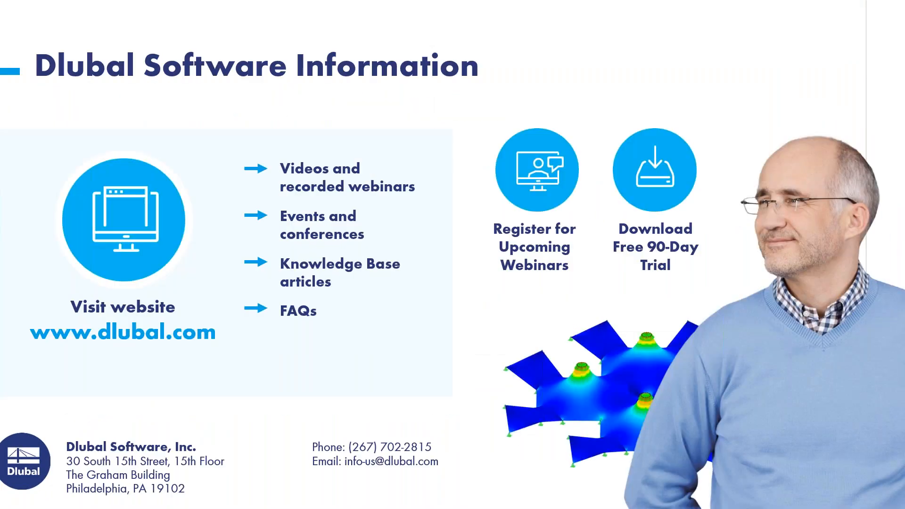